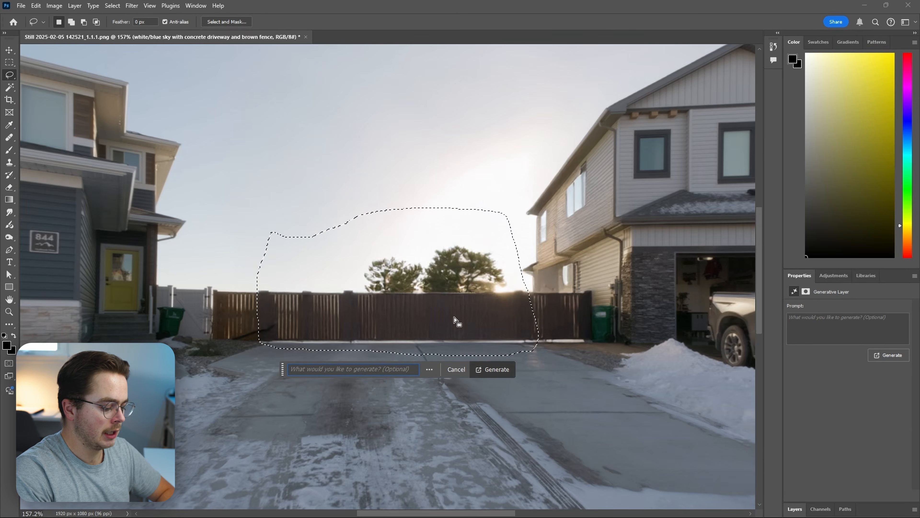
Fill the selected sky above the back fence with a Generative Fill of 'blue/whites'.
{"action": "type", "text": "blue"}
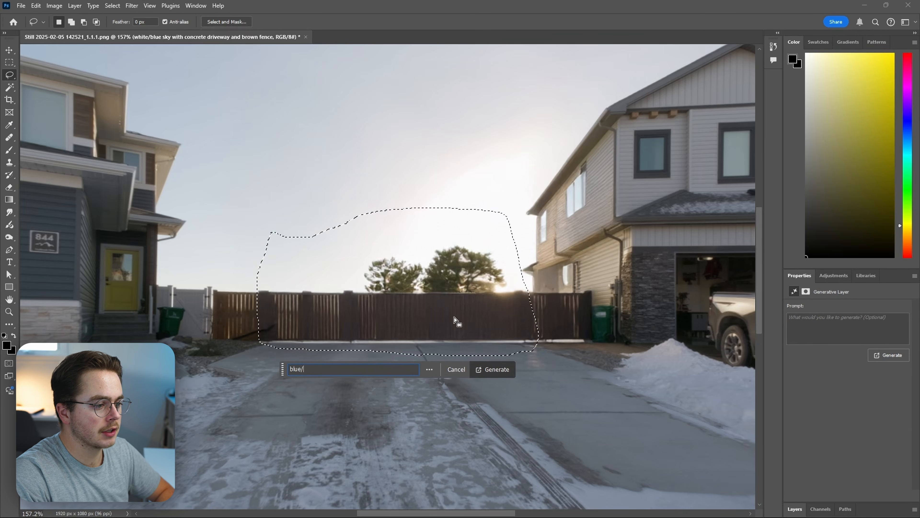
{"action": "type", "text": "/whites"}
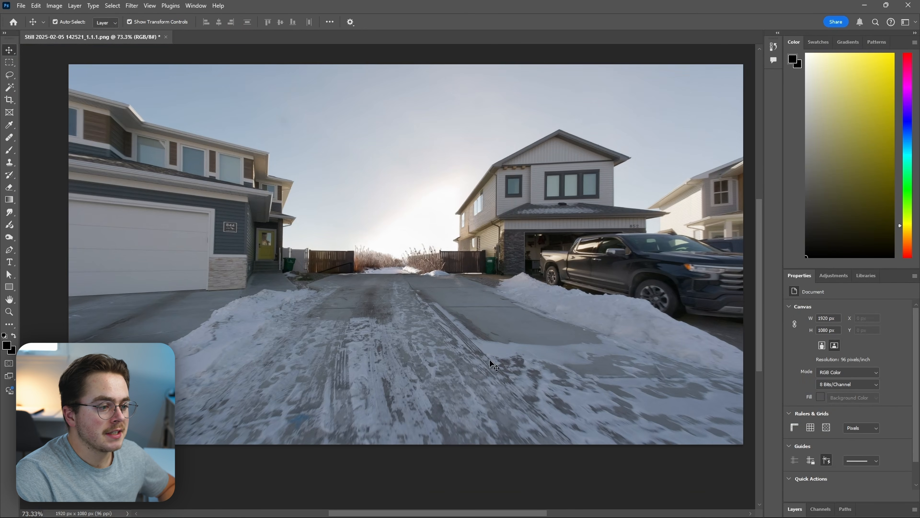
{"action": "scroll", "coordinate": [495, 364], "scroll_direction": "down", "scroll_amount": 2}
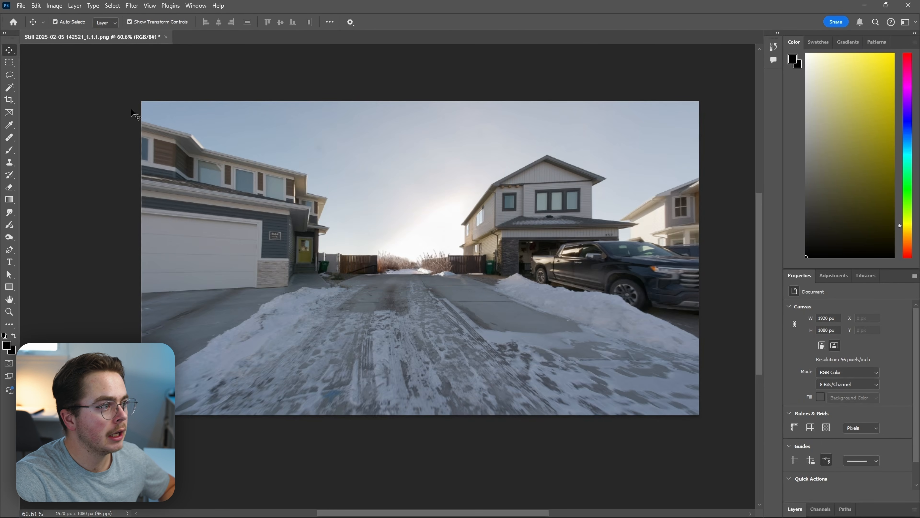
Quick-export the cleaned driveway still as a PNG into the Building Grow Effect folder.
{"action": "left_click", "coordinate": [21, 5]}
{"action": "mouse_move", "coordinate": [109, 173]}
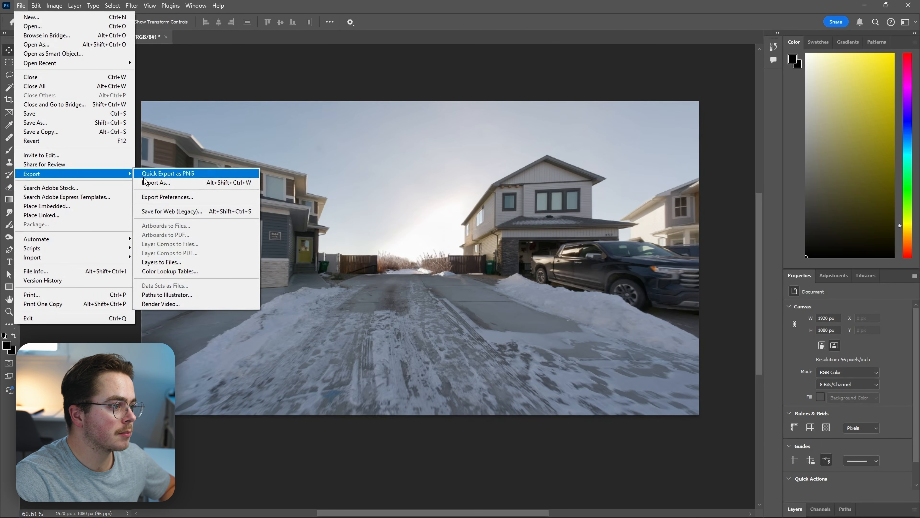
{"action": "left_click", "coordinate": [160, 175]}
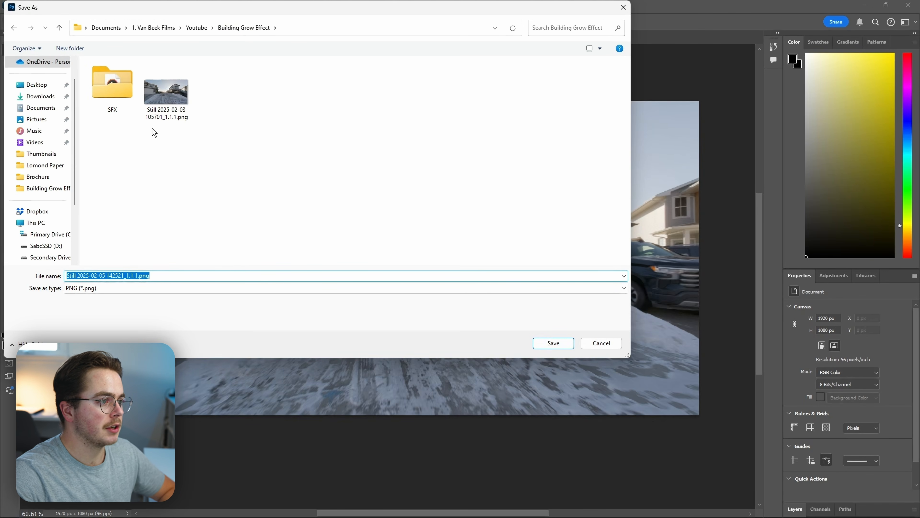
{"action": "left_click", "coordinate": [553, 343]}
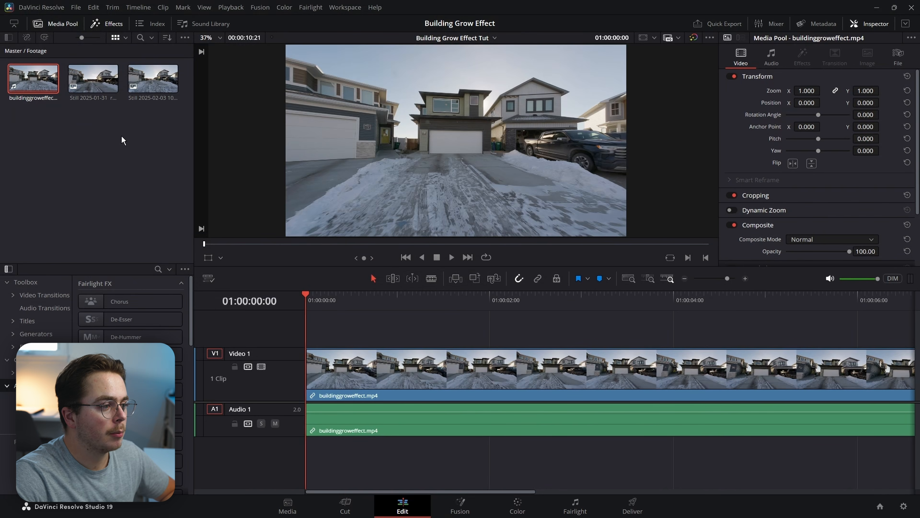
Import the exported PNG still into the Media Pool and place it at the start of V1.
{"action": "right_click", "coordinate": [111, 135]}
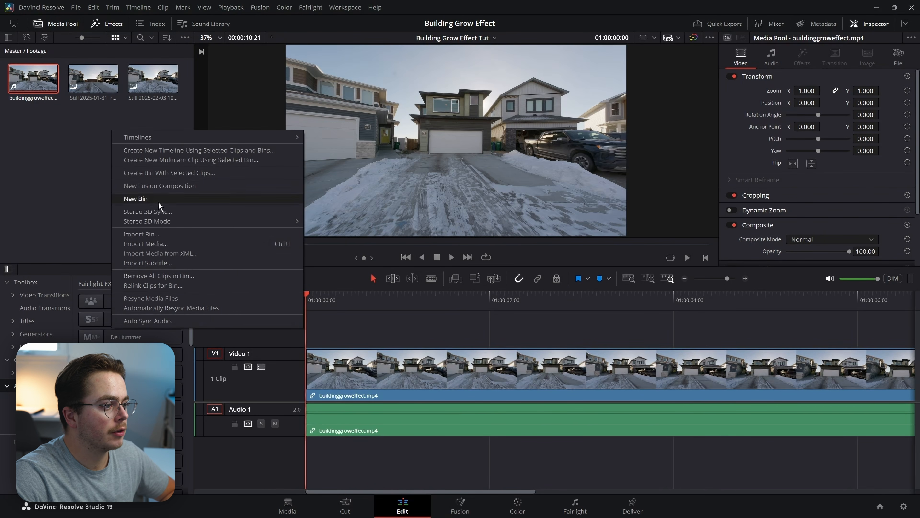
{"action": "left_click", "coordinate": [157, 243]}
{"action": "left_click", "coordinate": [153, 28]}
{"action": "left_click_drag", "start_coordinate": [35, 122], "coordinate": [289, 378]}
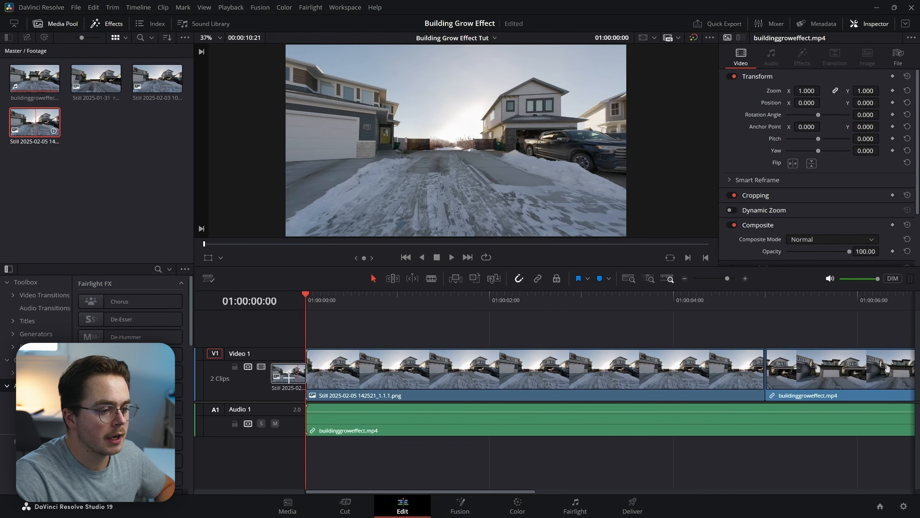
Delete the leftover driveway video clip and its audio clip from the timeline.
{"action": "left_click", "coordinate": [793, 395]}
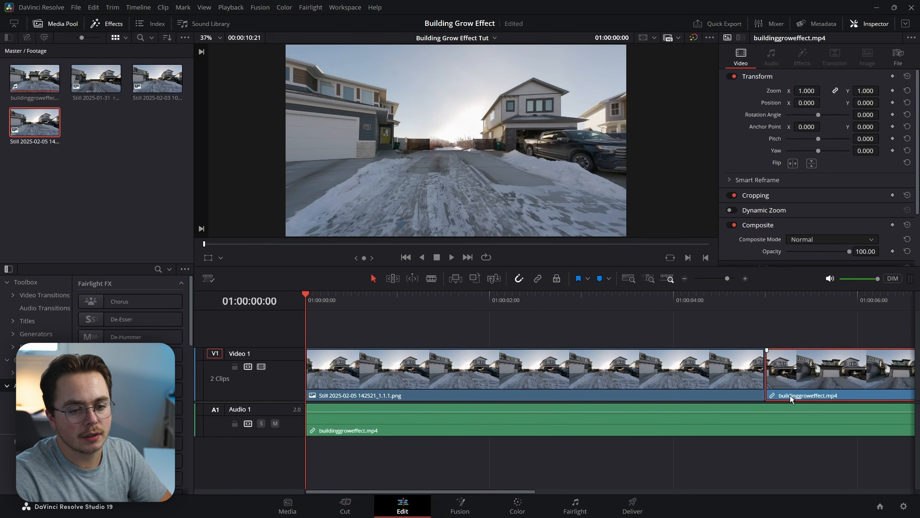
{"action": "key", "text": "Delete"}
{"action": "left_click", "coordinate": [711, 428]}
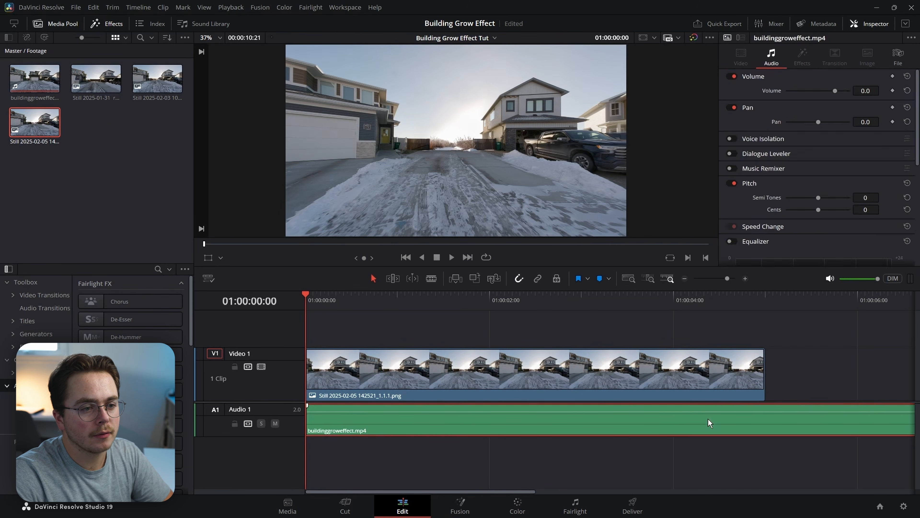
{"action": "key", "text": "Delete"}
Scrub through the still on the timeline and open it on the Fusion page.
{"action": "left_click", "coordinate": [341, 300]}
{"action": "left_click_drag", "start_coordinate": [347, 303], "coordinate": [252, 263]}
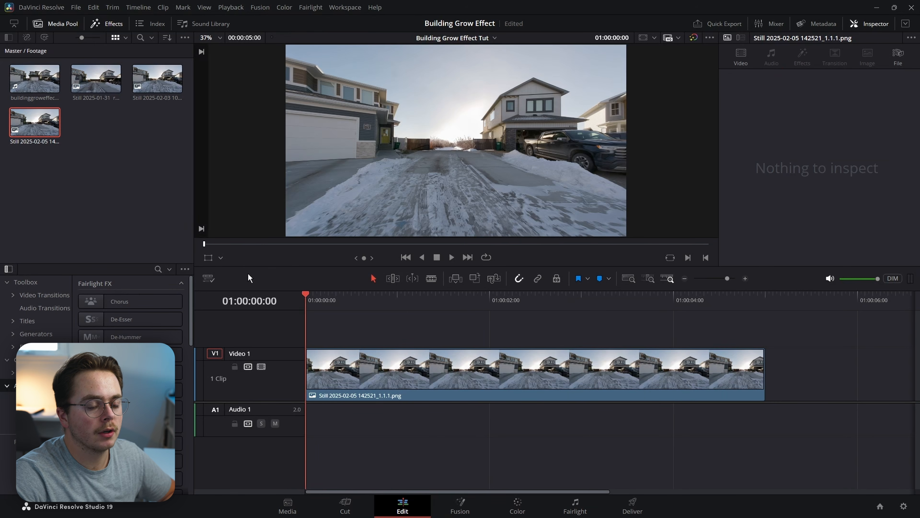
{"action": "left_click_drag", "start_coordinate": [332, 301], "coordinate": [556, 320]}
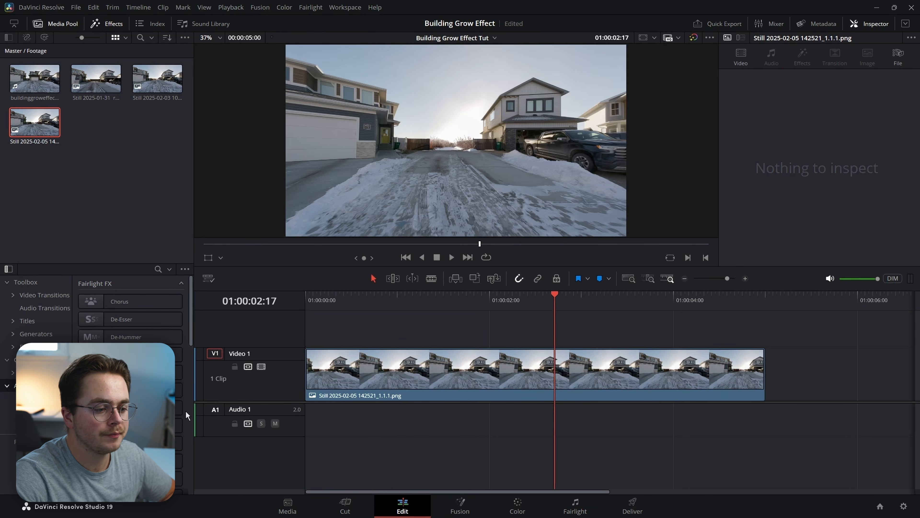
{"action": "key", "text": "shift+5"}
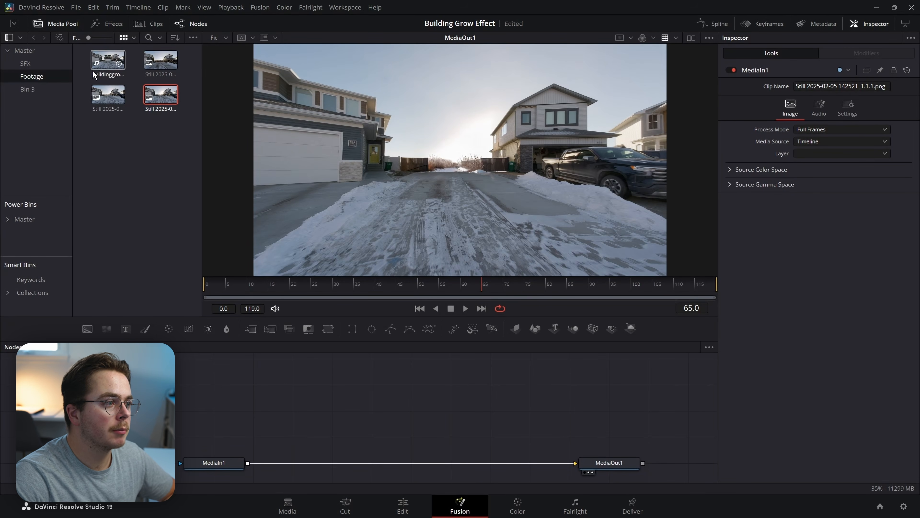
Add buildinggroweffect.mp4 to the node graph as MediaIn2 and view it near its start.
{"action": "left_click_drag", "start_coordinate": [108, 61], "coordinate": [274, 384]}
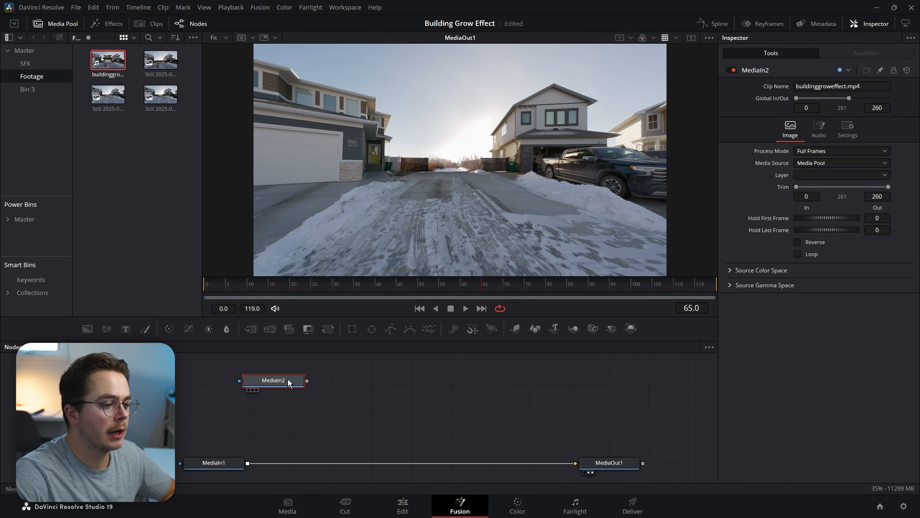
{"action": "key", "text": "2"}
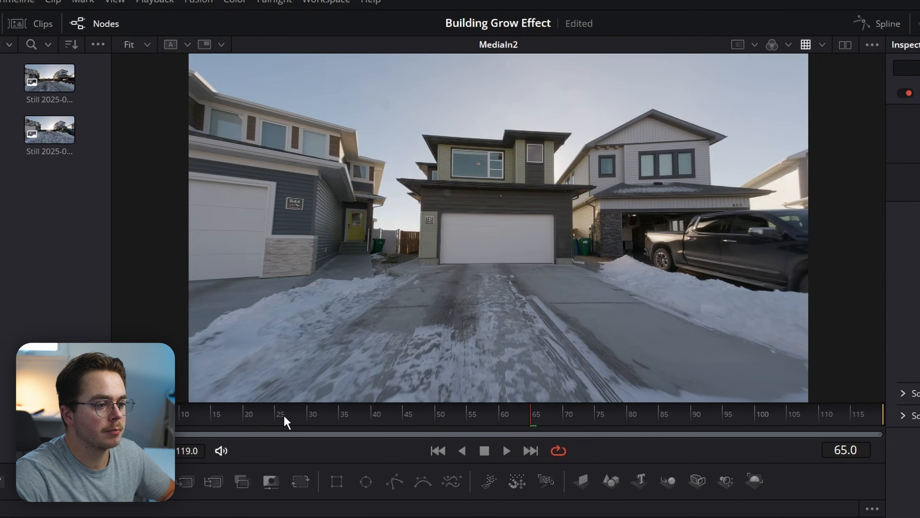
{"action": "left_click_drag", "start_coordinate": [275, 415], "coordinate": [200, 411]}
{"action": "left_click_drag", "start_coordinate": [578, 428], "coordinate": [135, 422]}
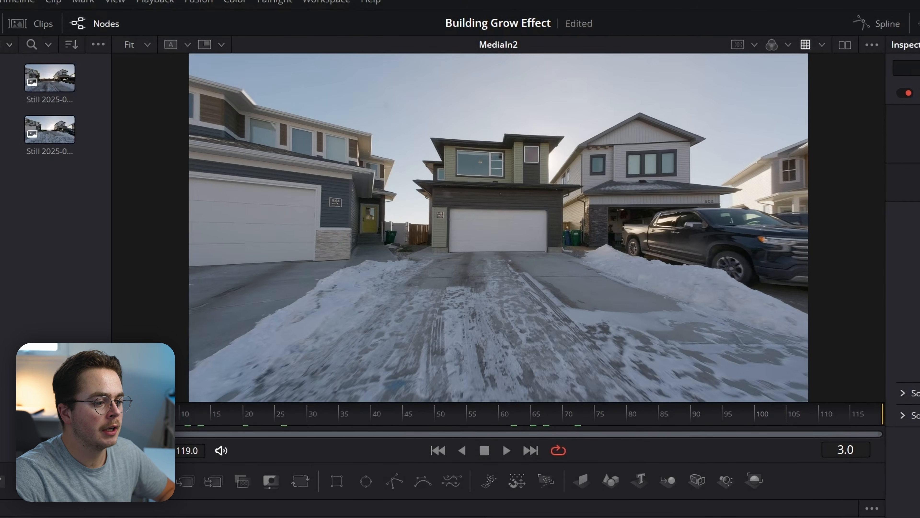
Add a TimeSpeed node after MediaIn2 and freeze the video on frame 0.
{"action": "key", "text": "shift+space"}
{"action": "type", "text": "time"}
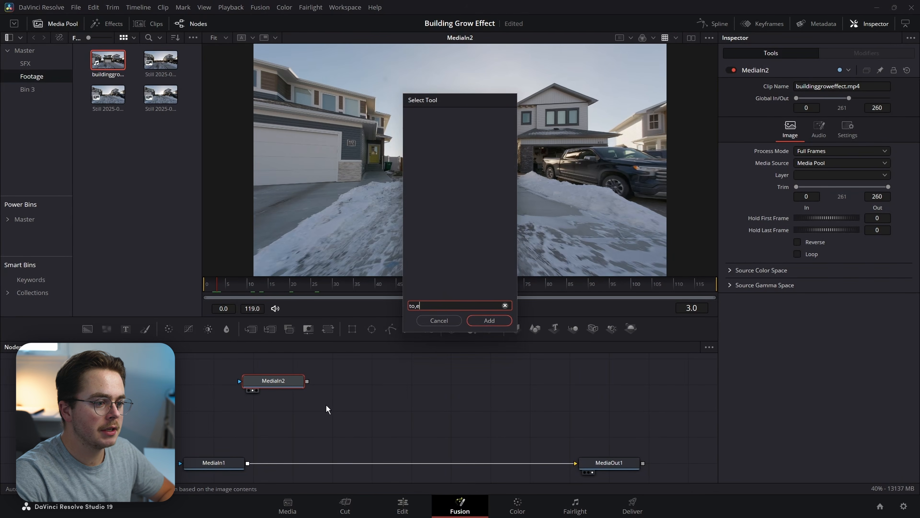
{"action": "key", "text": "Return"}
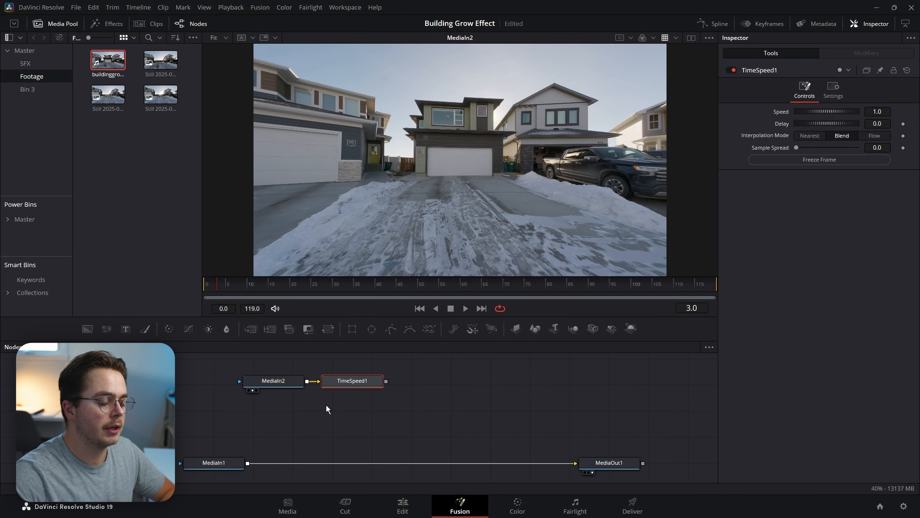
{"action": "left_click_drag", "start_coordinate": [217, 288], "coordinate": [200, 284]}
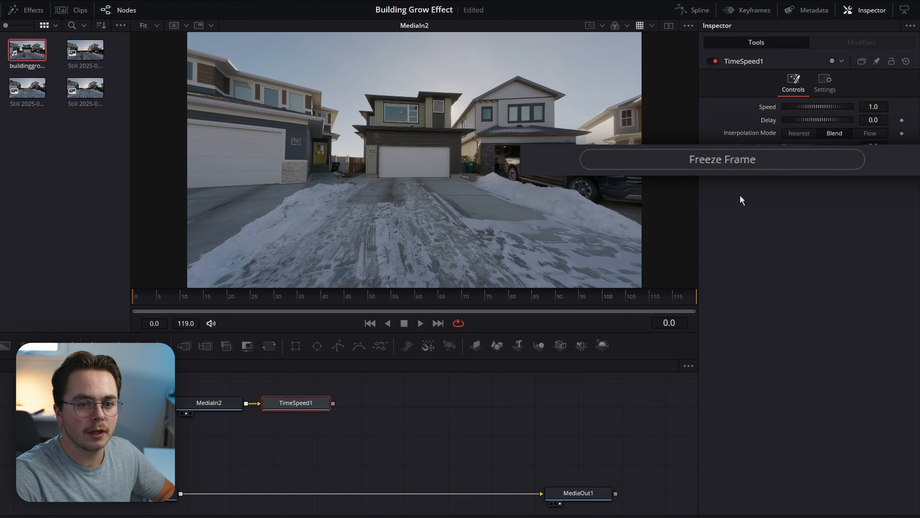
{"action": "left_click", "coordinate": [773, 162]}
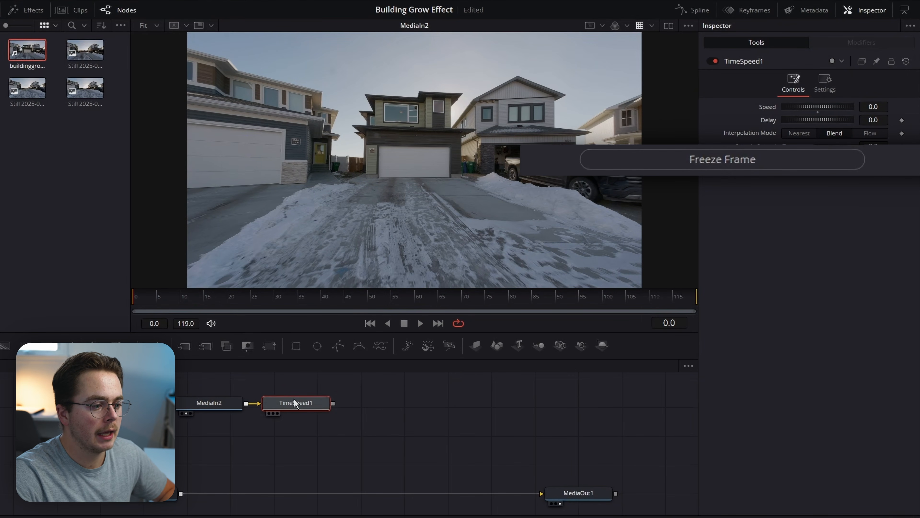
View TimeSpeed1, confirm the frame stays frozen, and tidy MediaIn2 and TimeSpeed1 in the graph.
{"action": "key", "text": "1"}
{"action": "left_click_drag", "start_coordinate": [241, 299], "coordinate": [509, 304]}
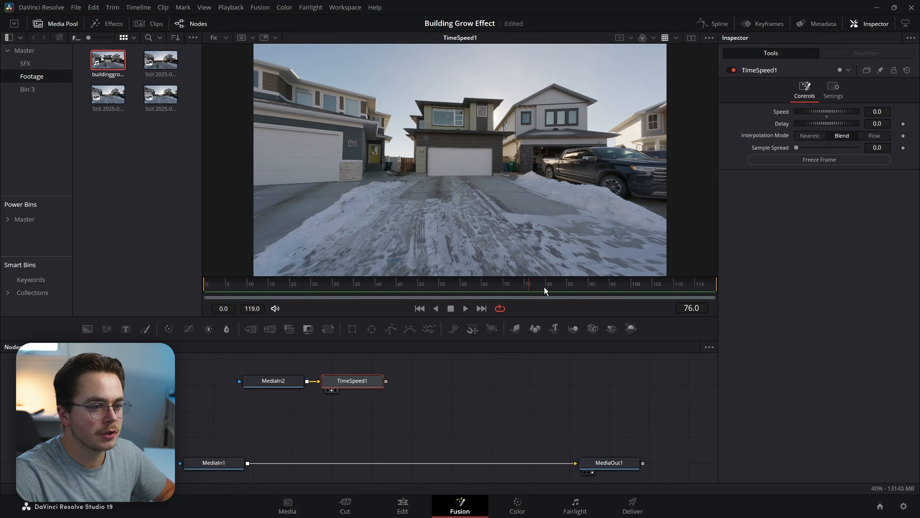
{"action": "left_click_drag", "start_coordinate": [421, 269], "coordinate": [426, 276]}
{"action": "left_click_drag", "start_coordinate": [450, 392], "coordinate": [253, 384]}
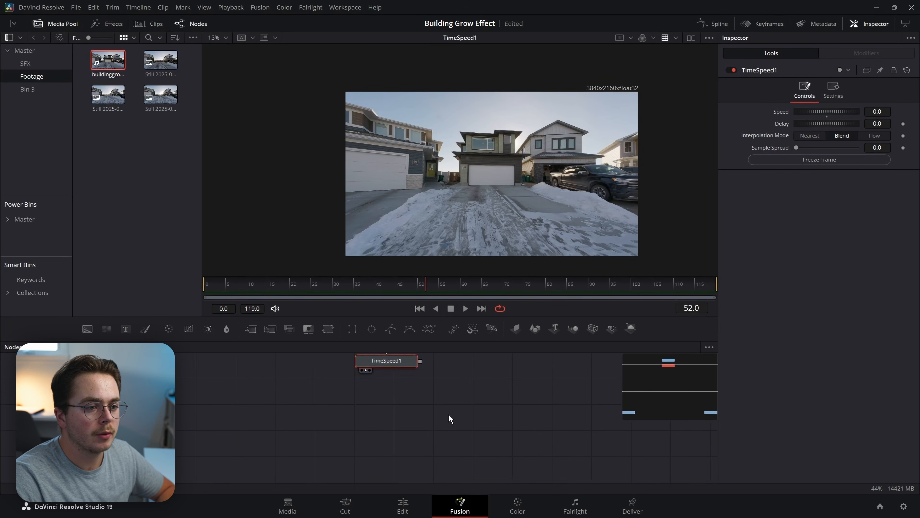
{"action": "left_click_drag", "start_coordinate": [449, 414], "coordinate": [348, 433]}
Add a Merge1 node with TimeSpeed1 feeding its background input.
{"action": "key", "text": "shift+space"}
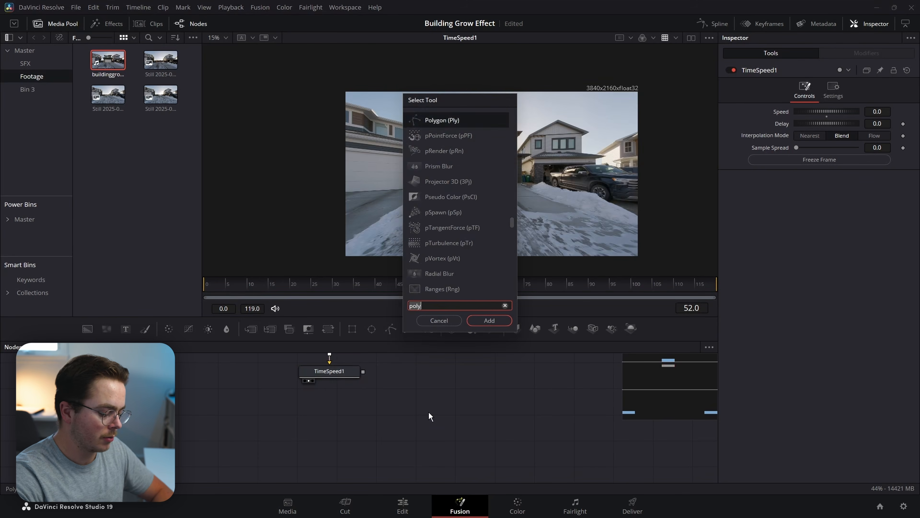
{"action": "type", "text": "mer"}
{"action": "key", "text": "Return"}
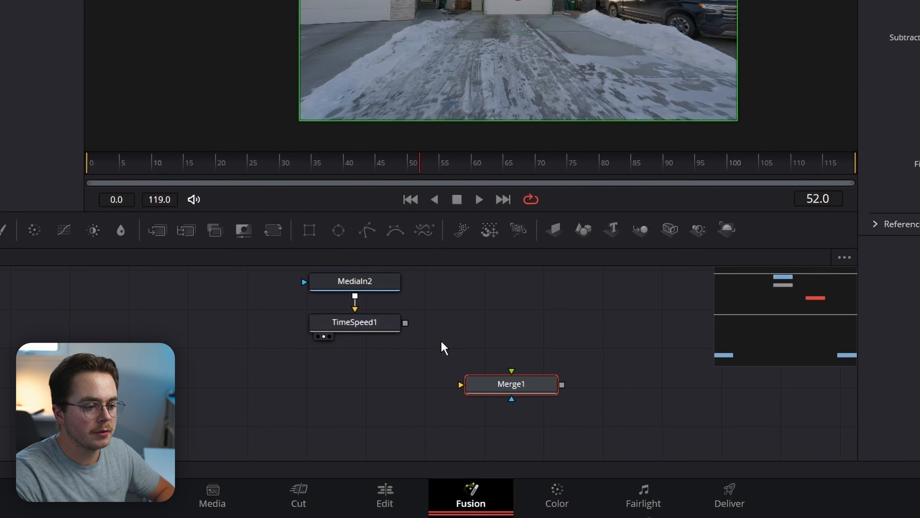
{"action": "left_click_drag", "start_coordinate": [405, 322], "coordinate": [472, 386]}
{"action": "left_click_drag", "start_coordinate": [476, 384], "coordinate": [525, 389]}
{"action": "left_click", "coordinate": [575, 373]}
{"action": "left_click", "coordinate": [561, 386]}
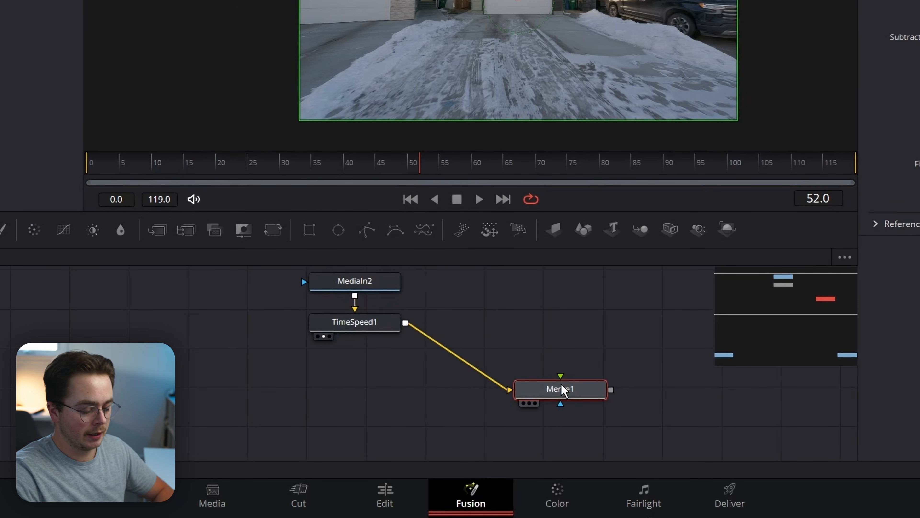
Add a Polygon1 mask connected to Merge1 and view the Merge1 result.
{"action": "key", "text": "shift+space"}
{"action": "type", "text": "poly"}
{"action": "key", "text": "Return"}
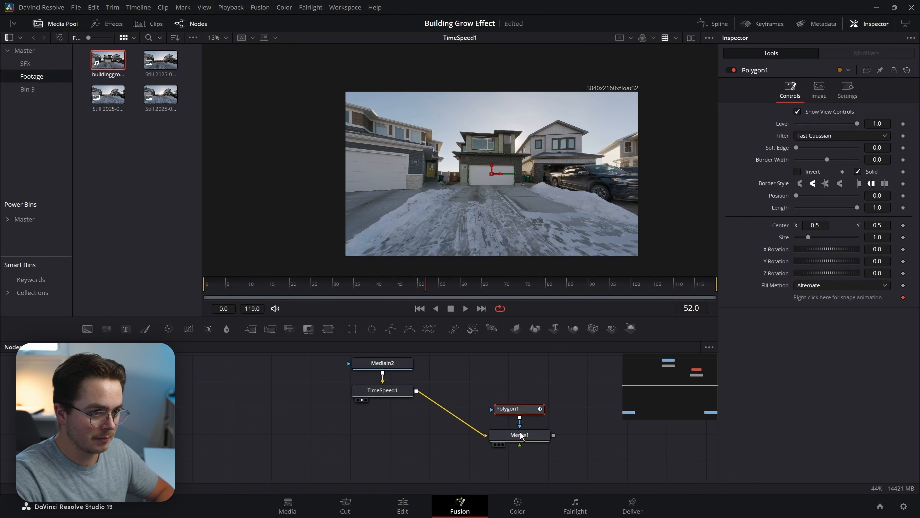
{"action": "key", "text": "1"}
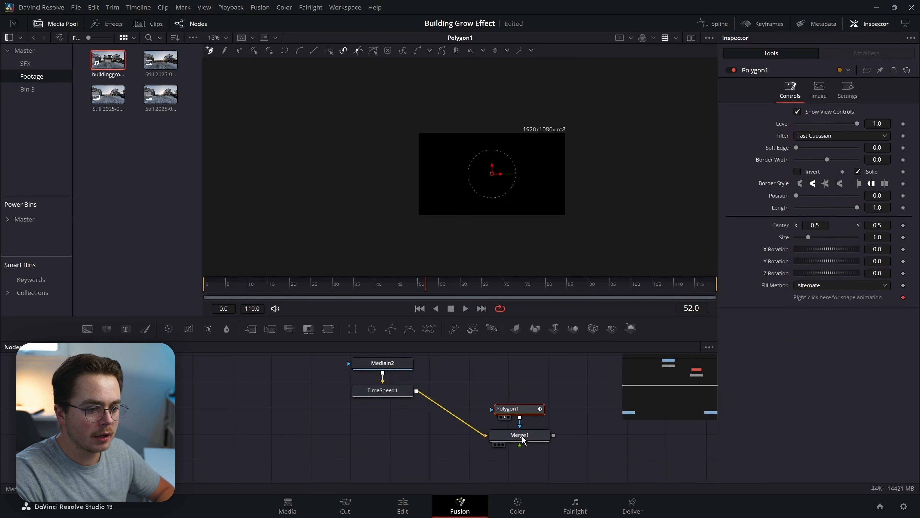
{"action": "left_click", "coordinate": [526, 437]}
{"action": "key", "text": "1"}
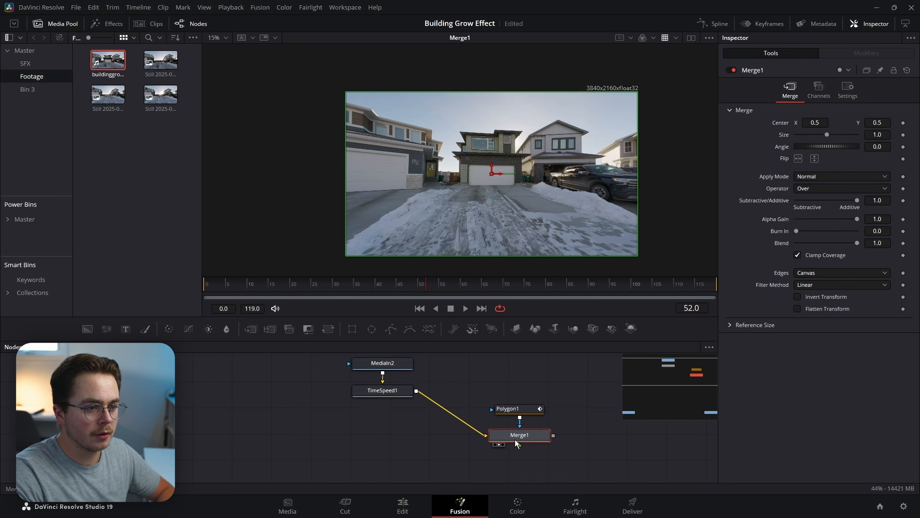
{"action": "left_click", "coordinate": [526, 412]}
Trace the garage outline with points from the pillar base along the roof edge.
{"action": "scroll", "coordinate": [561, 181], "scroll_direction": "up", "scroll_amount": 10}
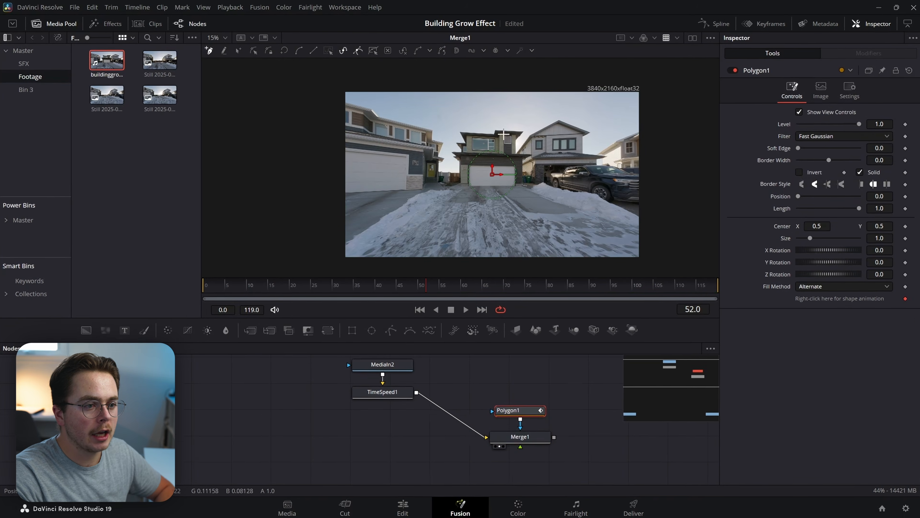
{"action": "scroll", "coordinate": [585, 275], "scroll_direction": "up", "scroll_amount": 2}
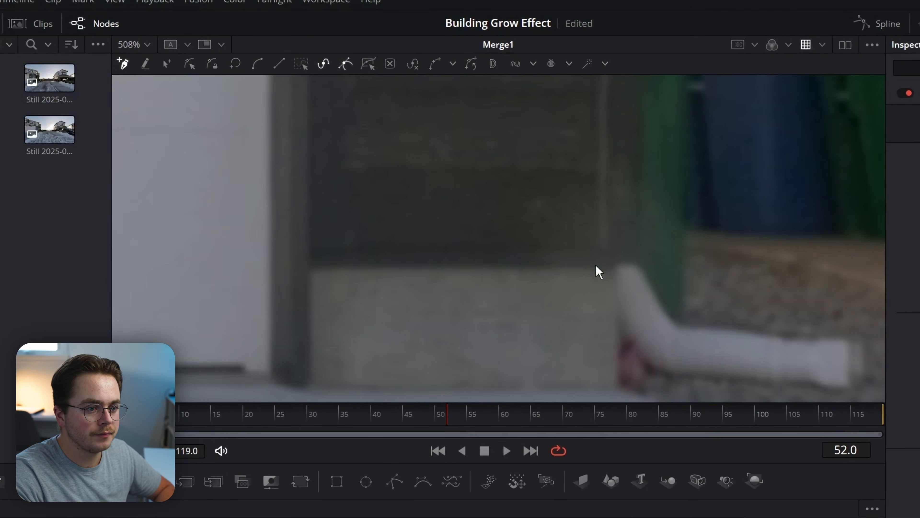
{"action": "left_click", "coordinate": [631, 265]}
{"action": "left_click", "coordinate": [866, 336]}
{"action": "left_click", "coordinate": [500, 342]}
{"action": "left_click", "coordinate": [501, 207]}
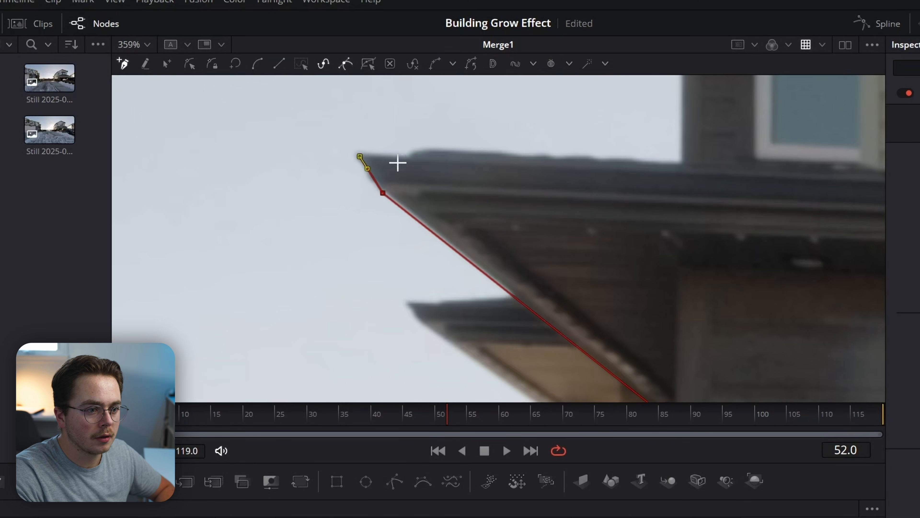
{"action": "left_click", "coordinate": [404, 157]}
{"action": "left_click_drag", "start_coordinate": [812, 206], "coordinate": [246, 229]}
{"action": "left_click_drag", "start_coordinate": [487, 228], "coordinate": [183, 234]}
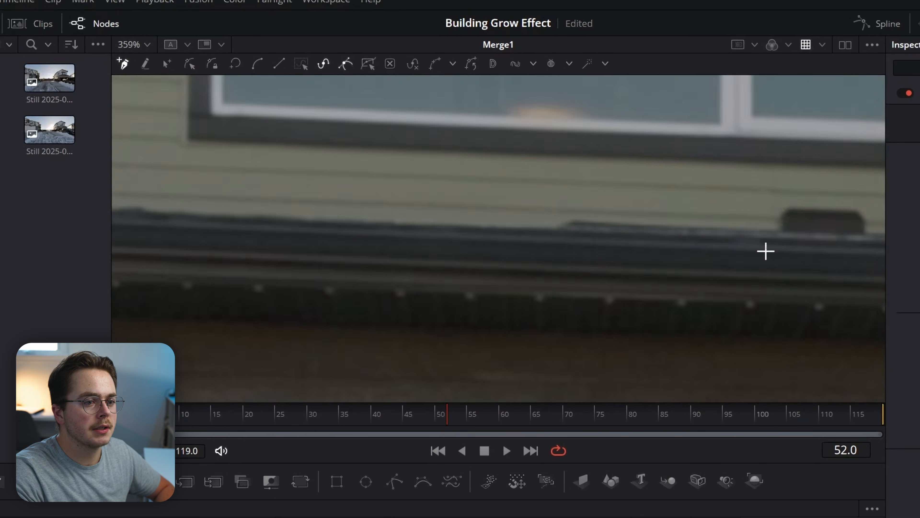
{"action": "left_click_drag", "start_coordinate": [766, 250], "coordinate": [183, 233]}
{"action": "left_click", "coordinate": [496, 225]}
{"action": "left_click", "coordinate": [538, 228]}
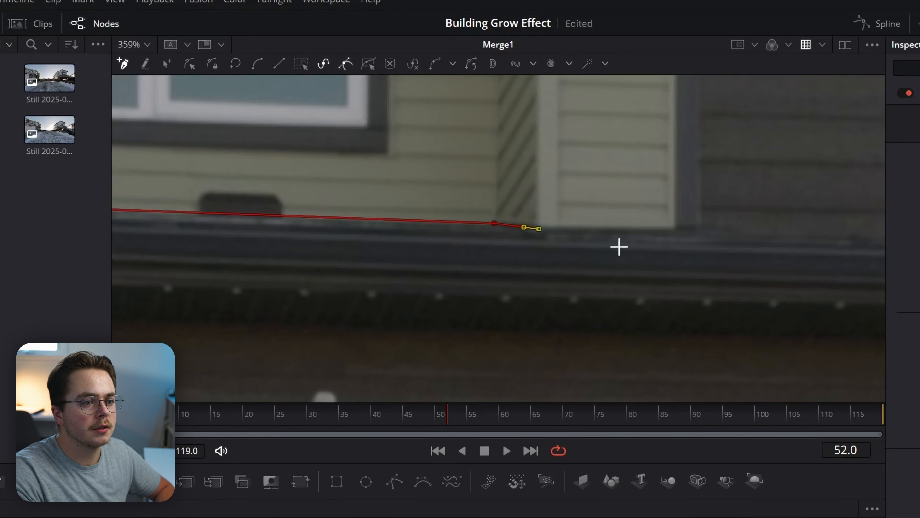
Finish the garage outline around the roof corners down to its base and close the polygon.
{"action": "left_click_drag", "start_coordinate": [833, 250], "coordinate": [320, 300]}
{"action": "left_click", "coordinate": [576, 291]}
{"action": "left_click_drag", "start_coordinate": [802, 343], "coordinate": [332, 306]}
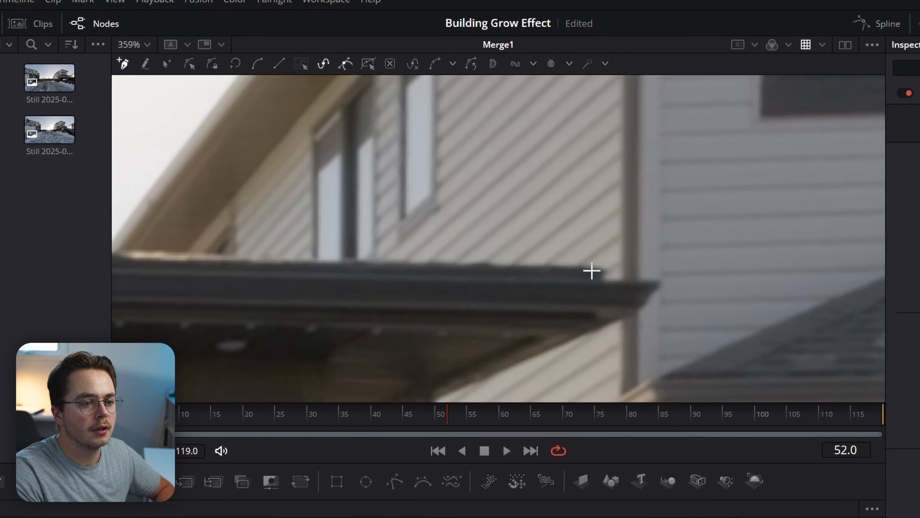
{"action": "left_click", "coordinate": [600, 269]}
{"action": "left_click", "coordinate": [606, 279]}
{"action": "left_click", "coordinate": [661, 283]}
{"action": "left_click", "coordinate": [641, 310]}
{"action": "scroll", "coordinate": [598, 353], "scroll_direction": "up", "scroll_amount": 3}
{"action": "left_click", "coordinate": [742, 193]}
{"action": "left_click", "coordinate": [549, 222]}
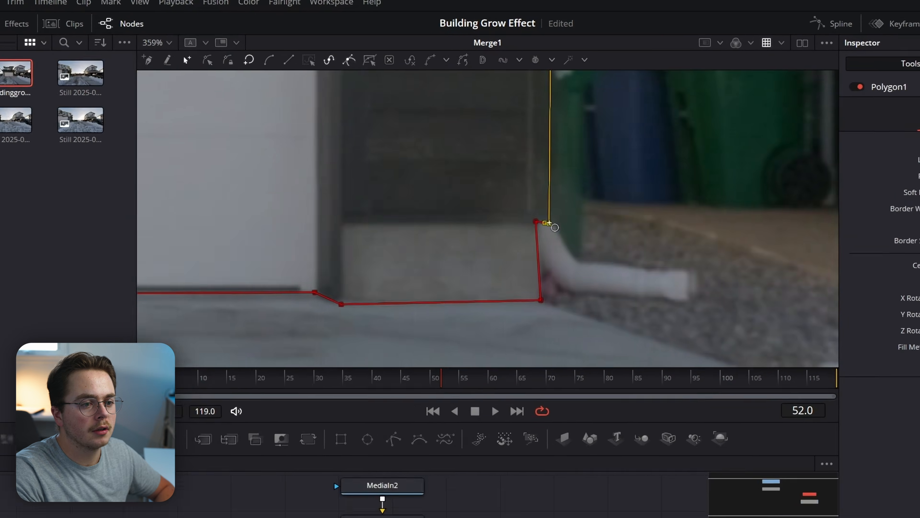
Frame the whole mask in the viewer and move Polygon1 above Merge1.
{"action": "scroll", "coordinate": [549, 222], "scroll_direction": "down", "scroll_amount": 10}
{"action": "scroll", "coordinate": [401, 114], "scroll_direction": "down", "scroll_amount": 1}
{"action": "left_click_drag", "start_coordinate": [401, 114], "coordinate": [407, 166]}
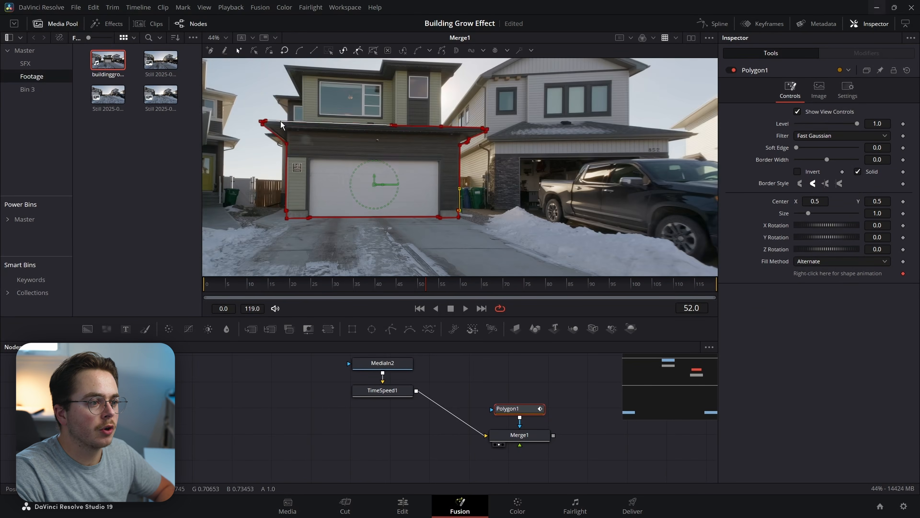
{"action": "scroll", "coordinate": [267, 129], "scroll_direction": "up", "scroll_amount": 1}
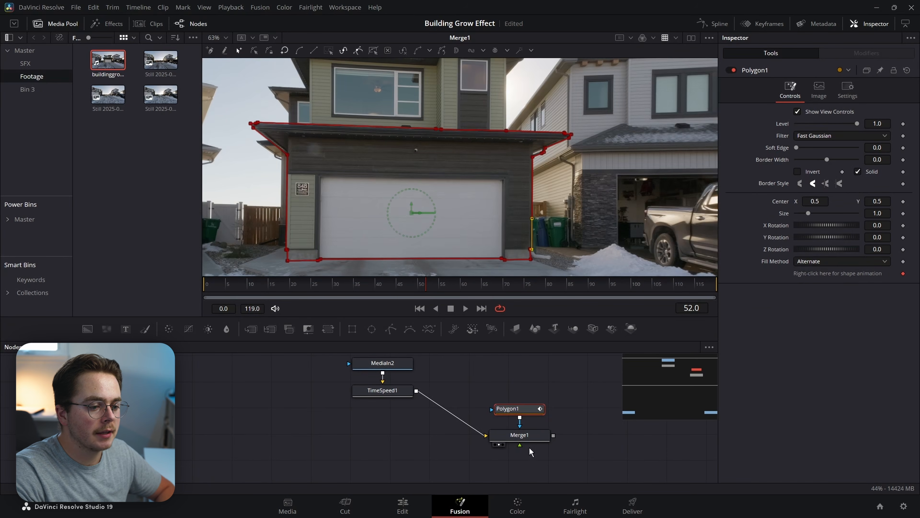
{"action": "left_click_drag", "start_coordinate": [508, 409], "coordinate": [517, 385]}
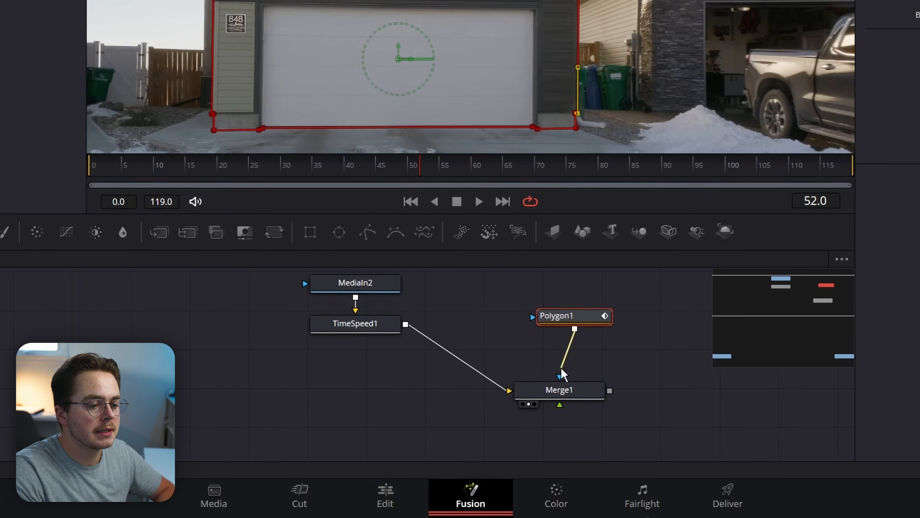
Wire Polygon1 into Merge1 as foreground and set Merge1's Operator to Mask.
{"action": "left_click", "coordinate": [575, 389]}
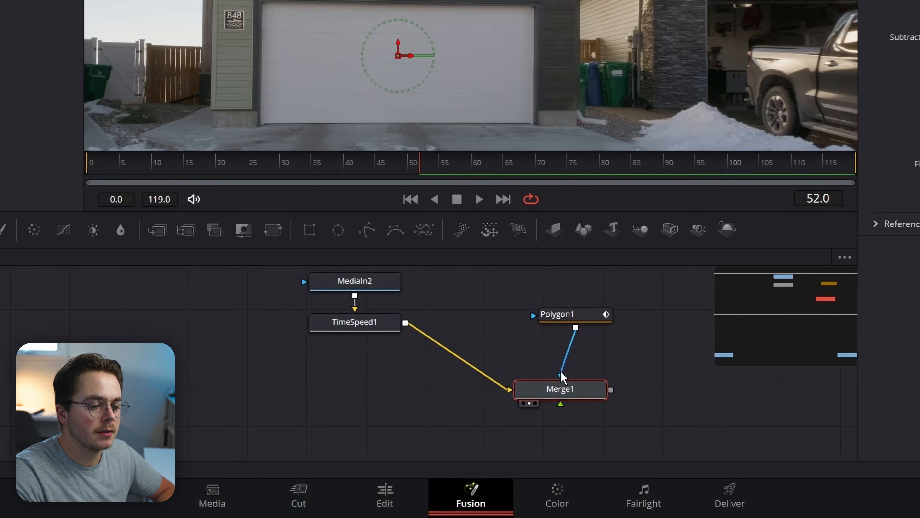
{"action": "left_click_drag", "start_coordinate": [583, 349], "coordinate": [566, 409]}
{"action": "left_click", "coordinate": [563, 363]}
{"action": "left_click_drag", "start_coordinate": [577, 304], "coordinate": [660, 345]}
{"action": "left_click_drag", "start_coordinate": [573, 313], "coordinate": [652, 323]}
{"action": "left_click_drag", "start_coordinate": [617, 392], "coordinate": [559, 401]}
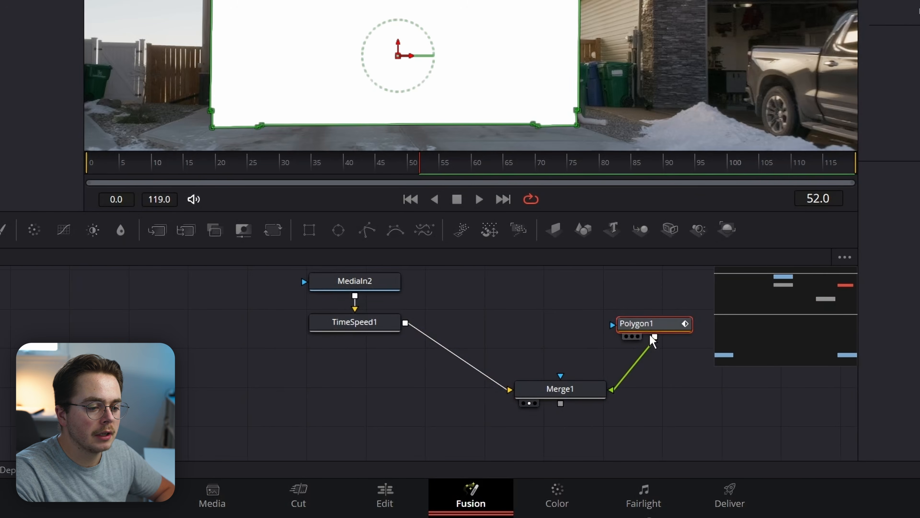
{"action": "left_click_drag", "start_coordinate": [645, 315], "coordinate": [571, 329]}
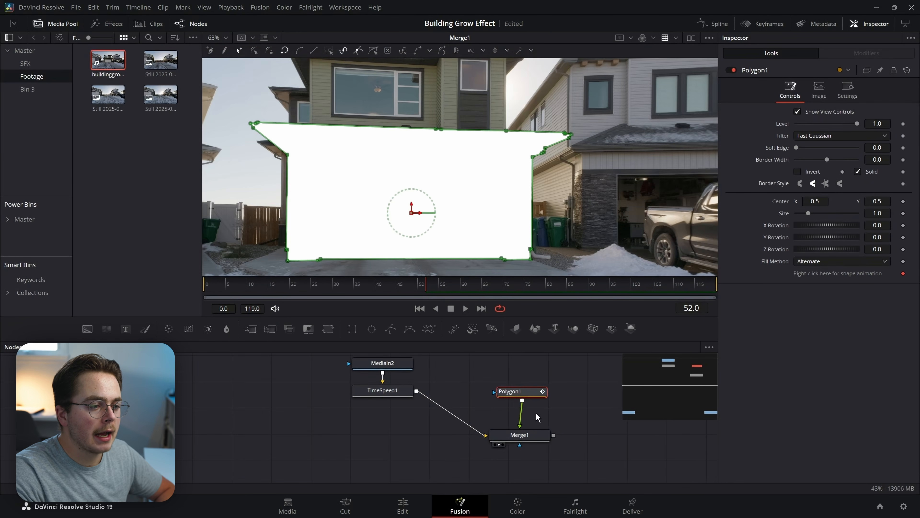
{"action": "left_click_drag", "start_coordinate": [416, 215], "coordinate": [477, 211]}
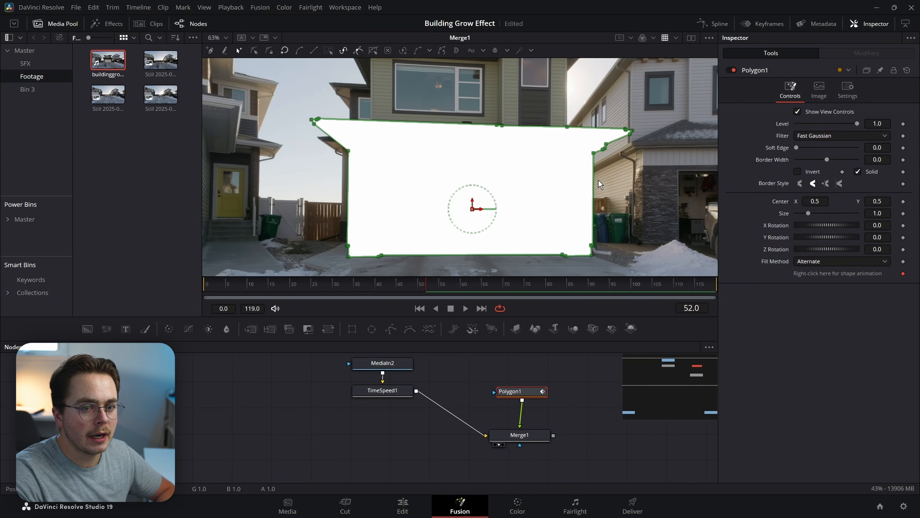
{"action": "left_click", "coordinate": [543, 438]}
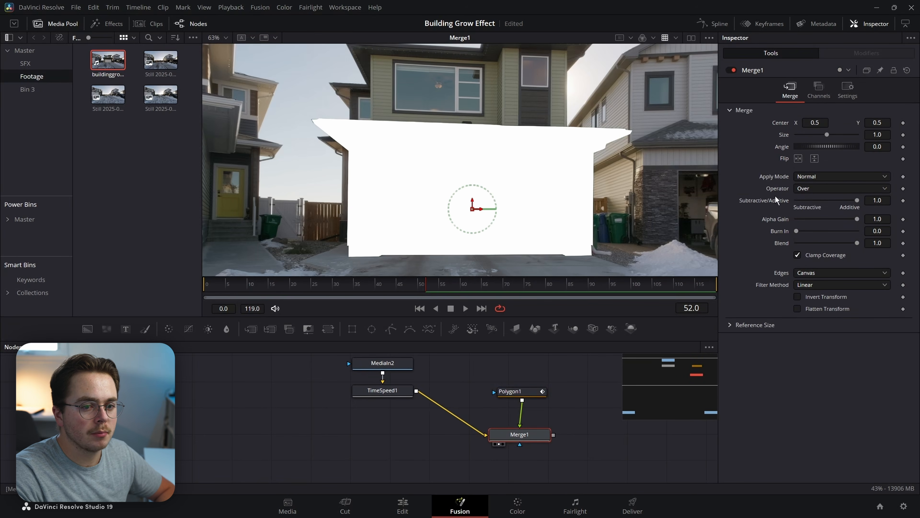
{"action": "left_click", "coordinate": [801, 189]}
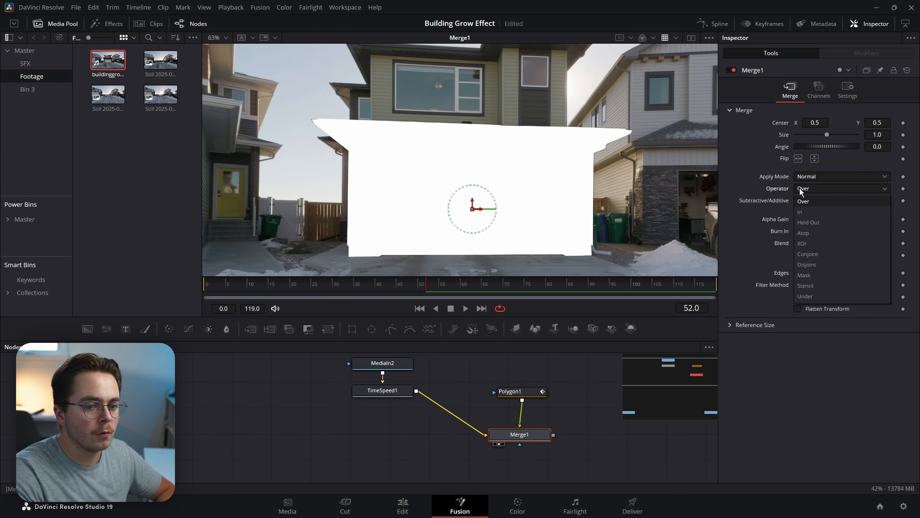
{"action": "left_click", "coordinate": [813, 274]}
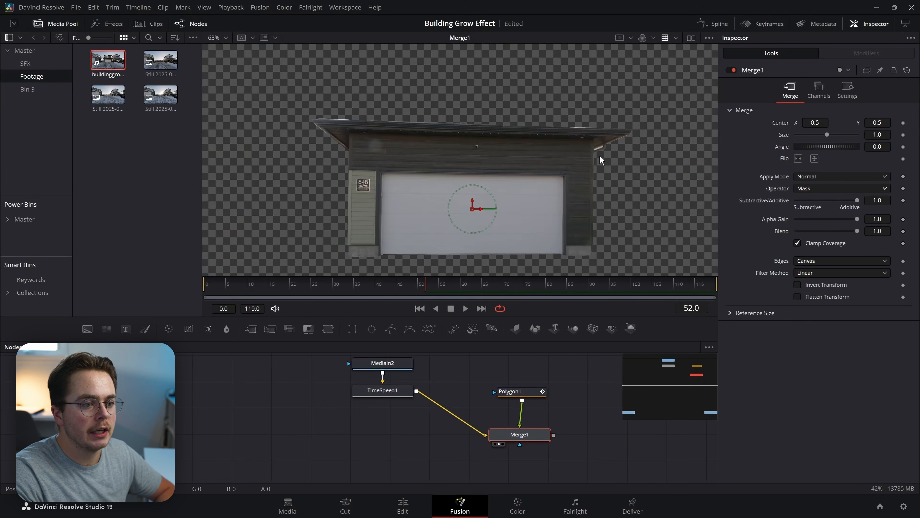
Group Polygon1 and Merge1 and name the group GarageFront.
{"action": "left_click_drag", "start_coordinate": [560, 436], "coordinate": [481, 416]}
{"action": "left_click_drag", "start_coordinate": [484, 366], "coordinate": [453, 442]}
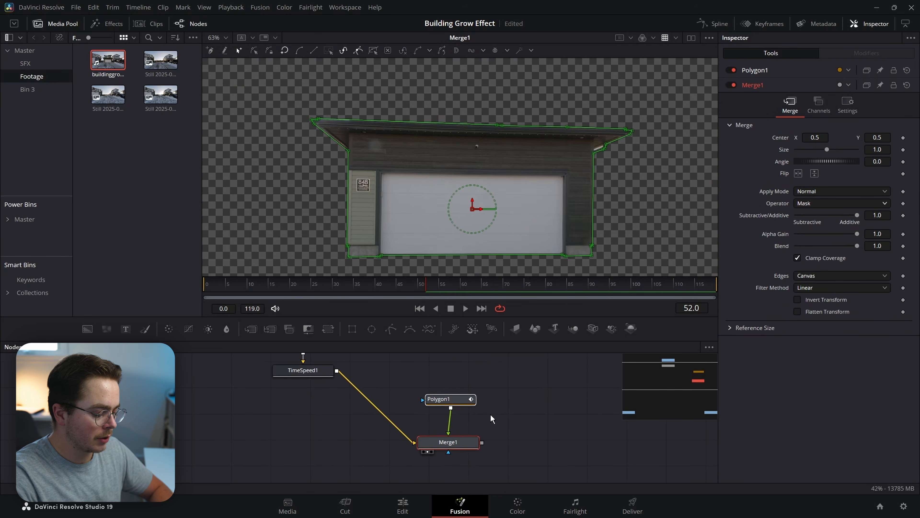
{"action": "key", "text": "ctrl+g"}
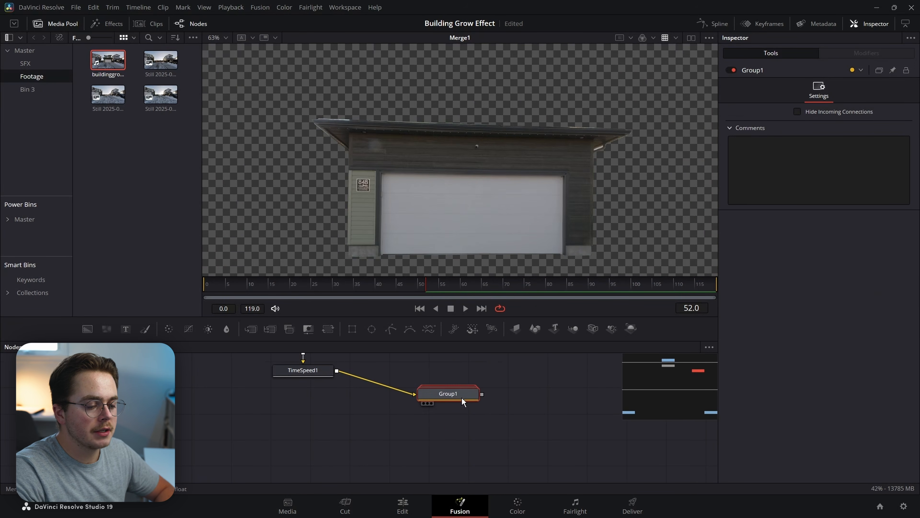
{"action": "double_click", "coordinate": [461, 396]}
{"action": "right_click", "coordinate": [448, 384]}
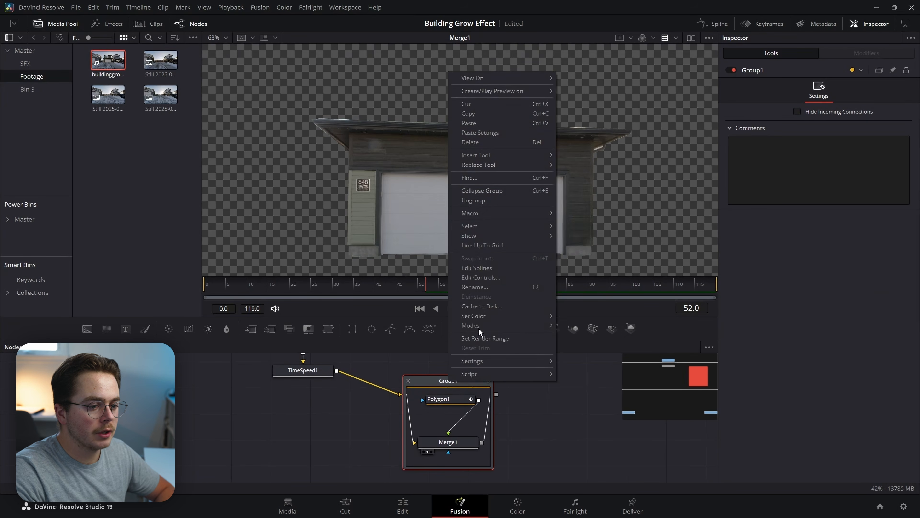
{"action": "left_click", "coordinate": [491, 287]}
{"action": "type", "text": "Garage Front"}
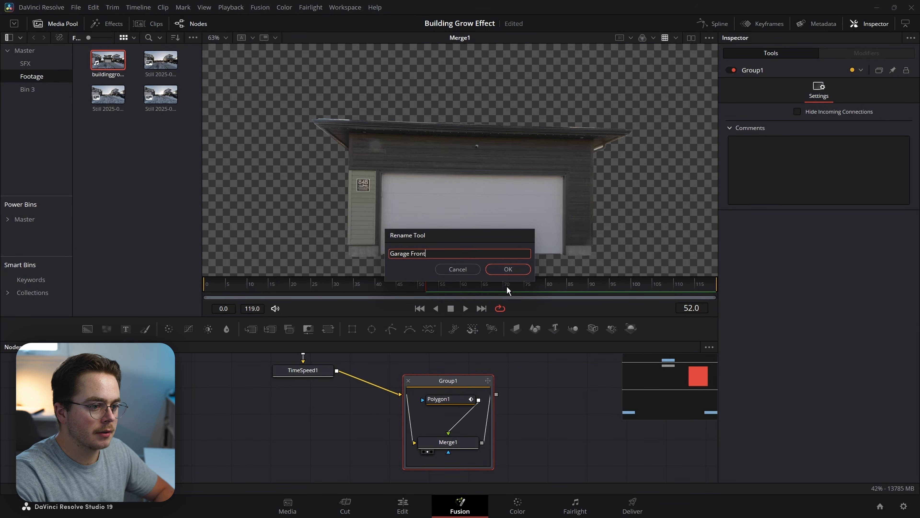
{"action": "key", "text": "Return"}
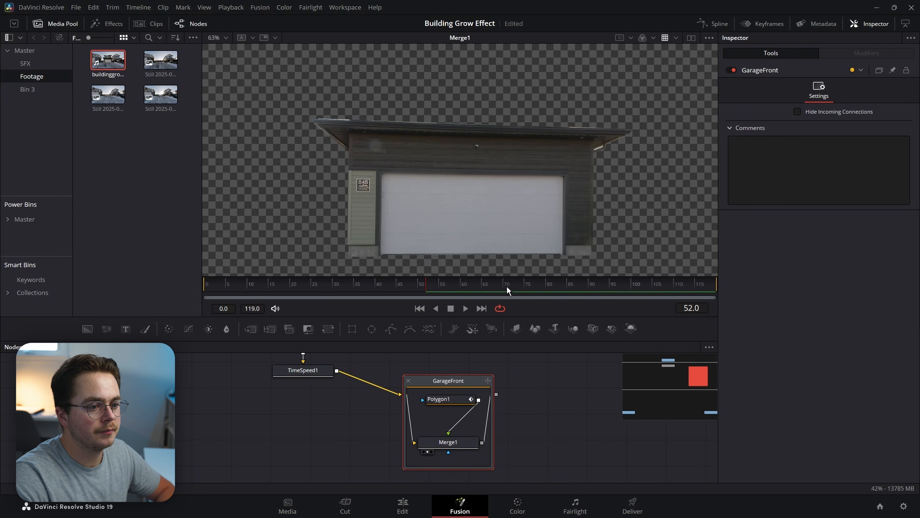
View the full TimeSpeed1 footage and rearrange the node graph view.
{"action": "left_click", "coordinate": [346, 390]}
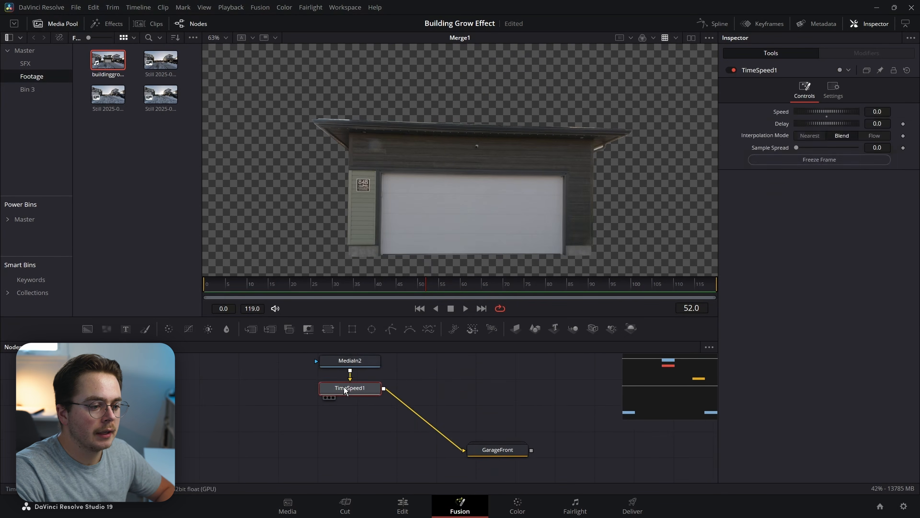
{"action": "key", "text": "2"}
{"action": "left_click_drag", "start_coordinate": [320, 463], "coordinate": [411, 448]}
{"action": "left_click", "coordinate": [394, 447]}
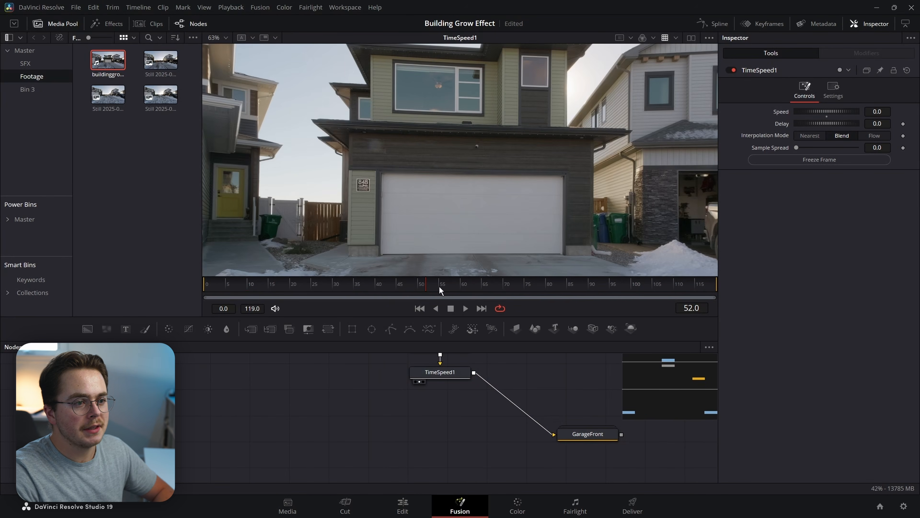
Add Merge2 fed by the footage and a new Polygon node feeding it.
{"action": "left_click_drag", "start_coordinate": [482, 174], "coordinate": [472, 234]}
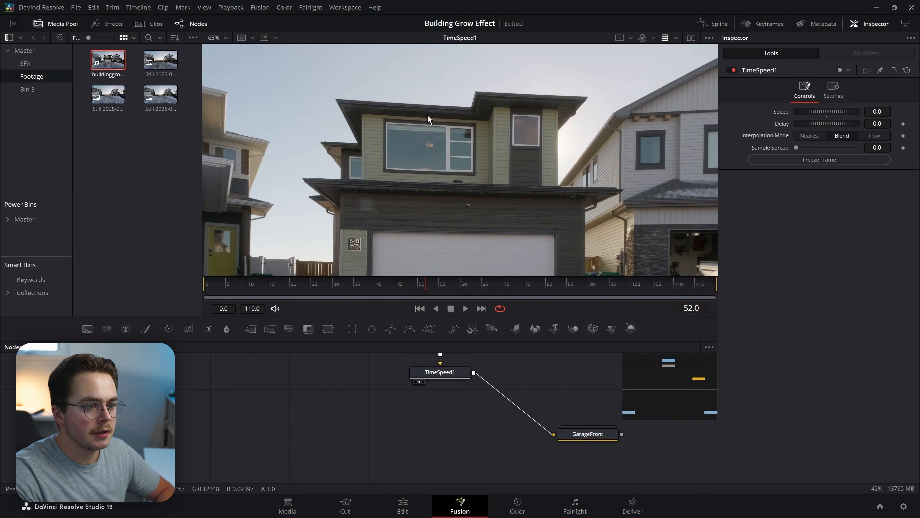
{"action": "left_click_drag", "start_coordinate": [385, 151], "coordinate": [450, 128]}
{"action": "left_click_drag", "start_coordinate": [466, 215], "coordinate": [407, 209]}
{"action": "key", "text": "m"}
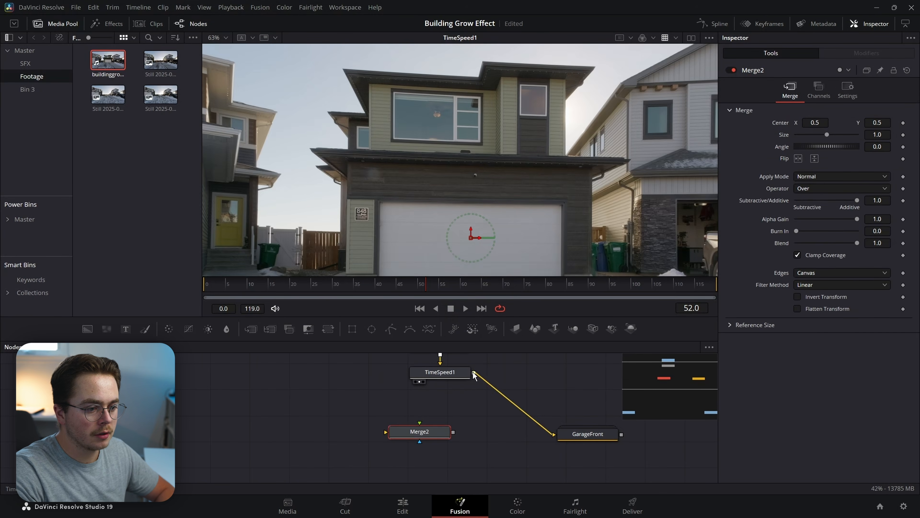
{"action": "left_click_drag", "start_coordinate": [474, 374], "coordinate": [423, 437]}
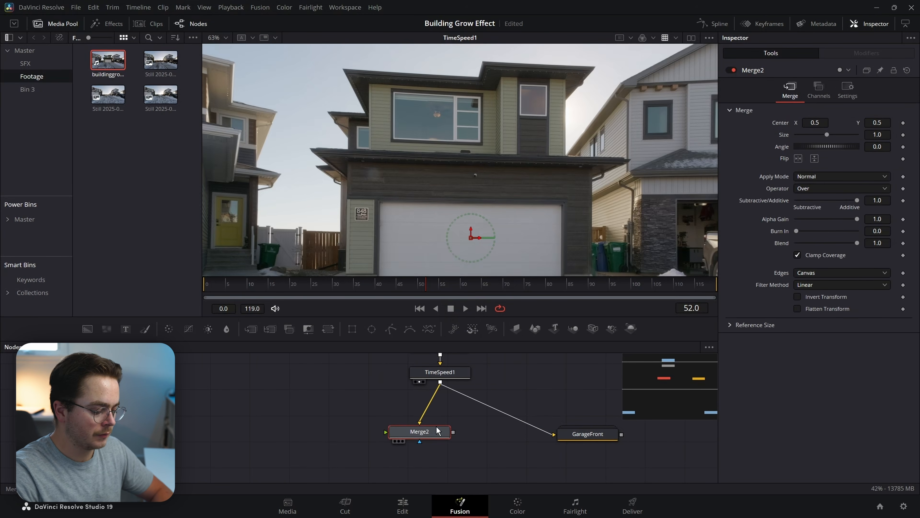
{"action": "key", "text": "shift+space"}
{"action": "type", "text": "poly"}
{"action": "key", "text": "Return"}
Trace and close a polygon around the upper front-right tower and its roof eave.
{"action": "scroll", "coordinate": [516, 220], "scroll_direction": "up", "scroll_amount": 5}
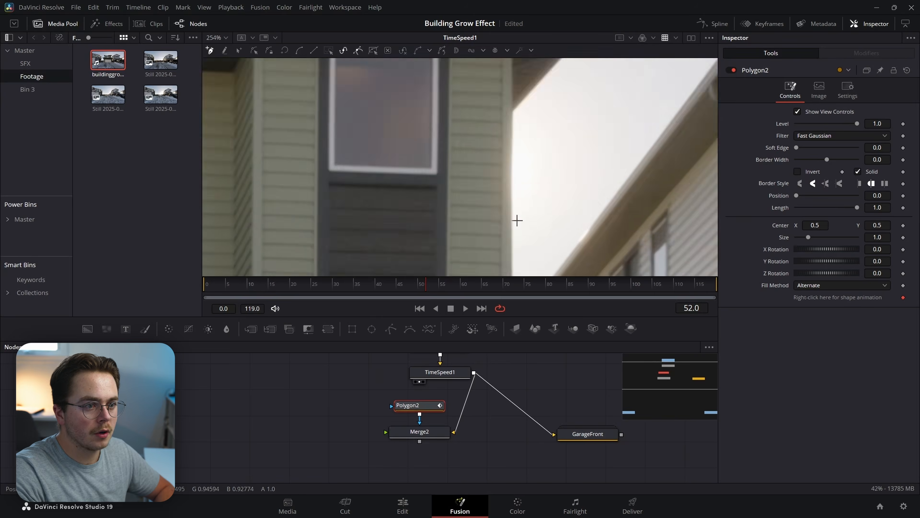
{"action": "left_click", "coordinate": [552, 189]}
{"action": "left_click", "coordinate": [571, 181]}
{"action": "left_click", "coordinate": [575, 167]}
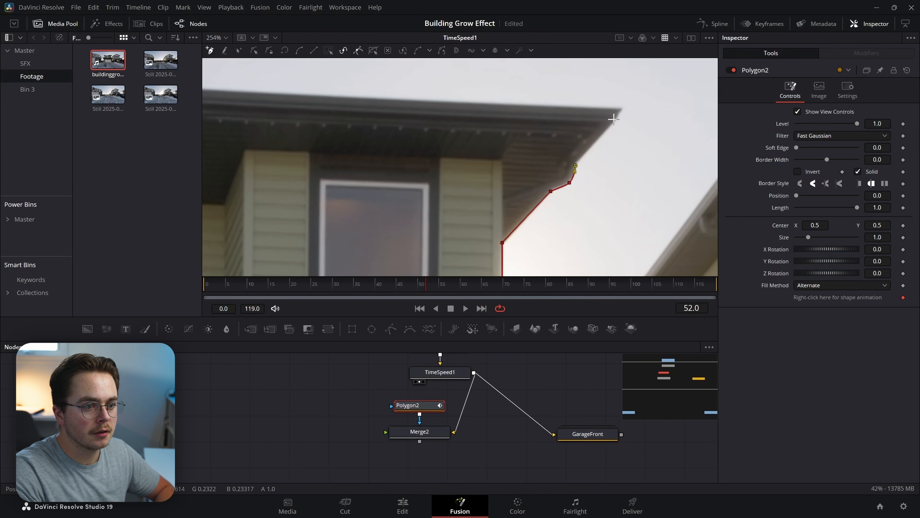
{"action": "left_click", "coordinate": [621, 108]}
{"action": "left_click_drag", "start_coordinate": [445, 143], "coordinate": [701, 154]}
{"action": "left_click", "coordinate": [428, 99]}
{"action": "left_click", "coordinate": [413, 158]}
{"action": "left_click_drag", "start_coordinate": [487, 249], "coordinate": [487, 68]}
{"action": "left_click", "coordinate": [478, 198]}
Connect Polygon2 into Merge2 and set Merge2's Operator to Mask.
{"action": "left_click_drag", "start_coordinate": [420, 414], "coordinate": [386, 434]}
{"action": "left_click", "coordinate": [439, 433]}
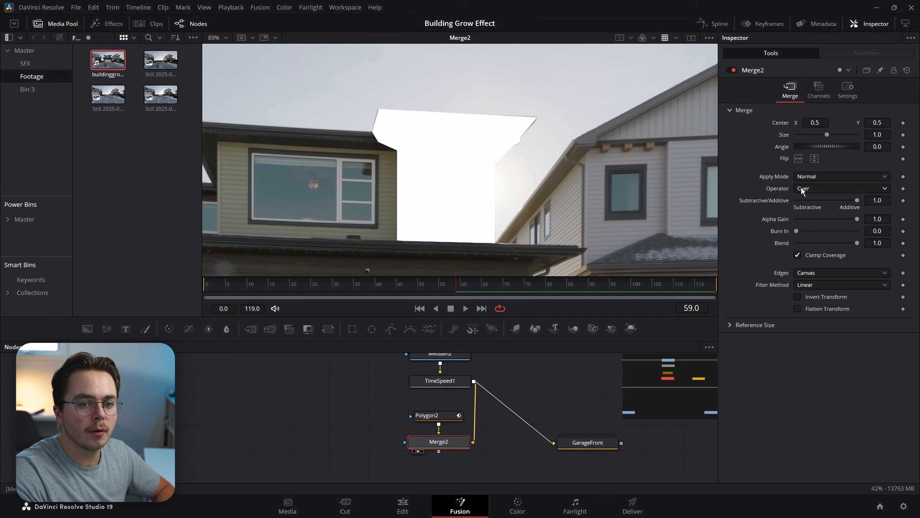
{"action": "left_click", "coordinate": [801, 187]}
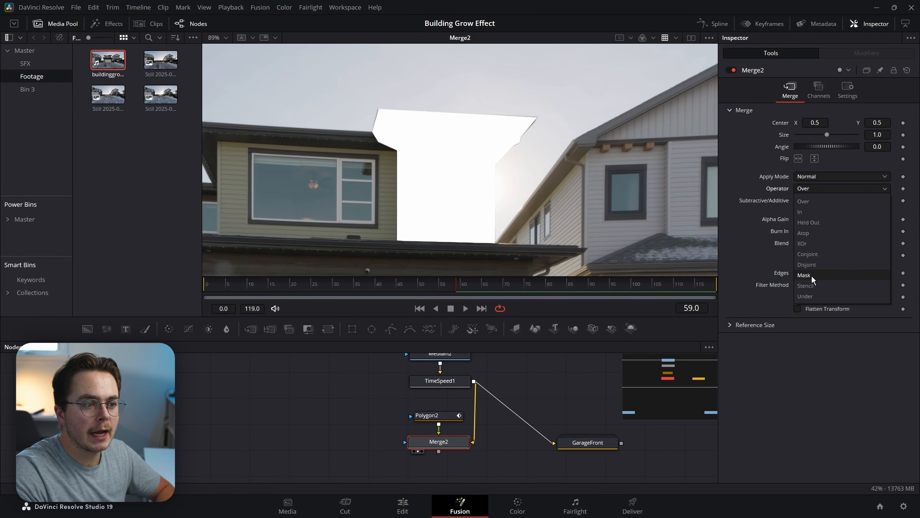
{"action": "left_click", "coordinate": [811, 275]}
Group Polygon2 and Merge2 and rename the group 'Front Right'.
{"action": "left_click_drag", "start_coordinate": [486, 456], "coordinate": [417, 414]}
{"action": "key", "text": "ctrl+g"}
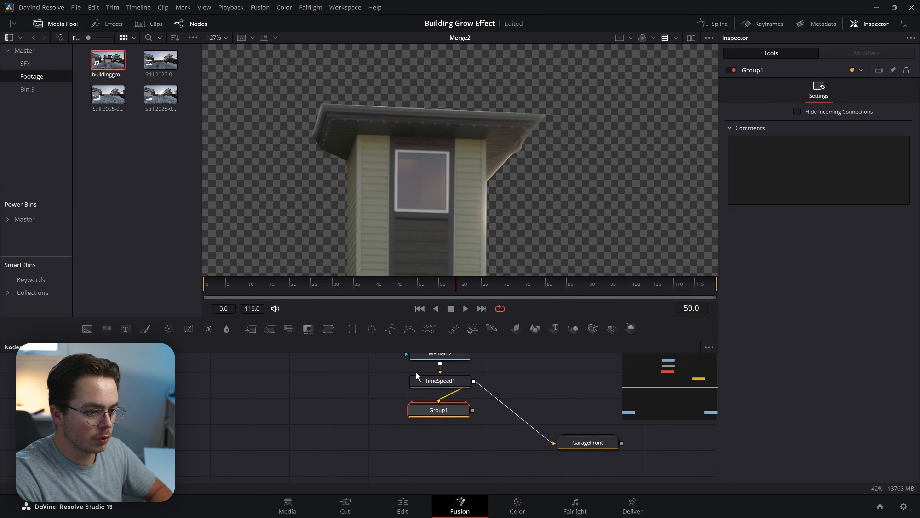
{"action": "right_click", "coordinate": [437, 416]}
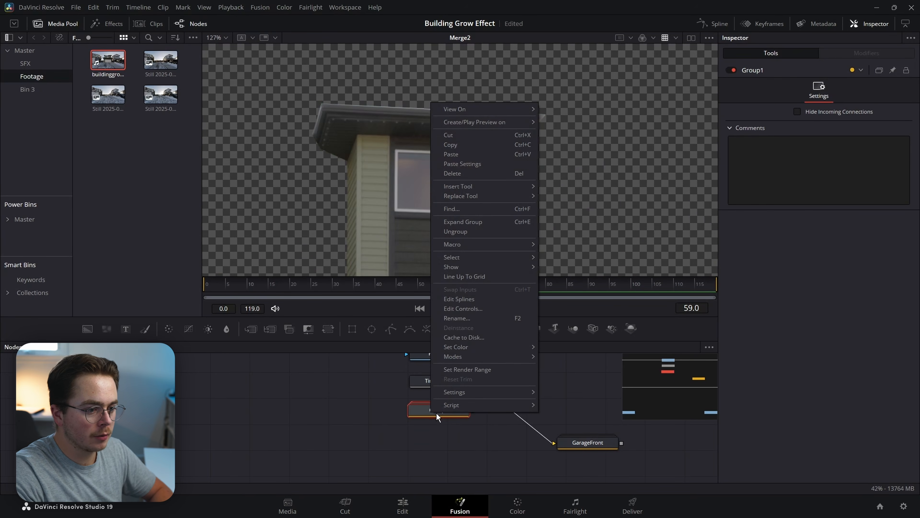
{"action": "left_click", "coordinate": [458, 318]}
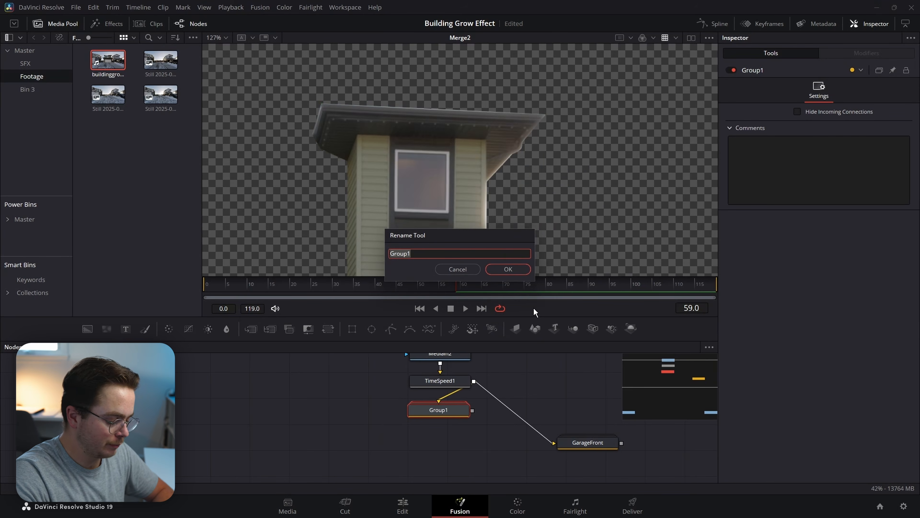
{"action": "type", "text": "Front Right"}
{"action": "key", "text": "Return"}
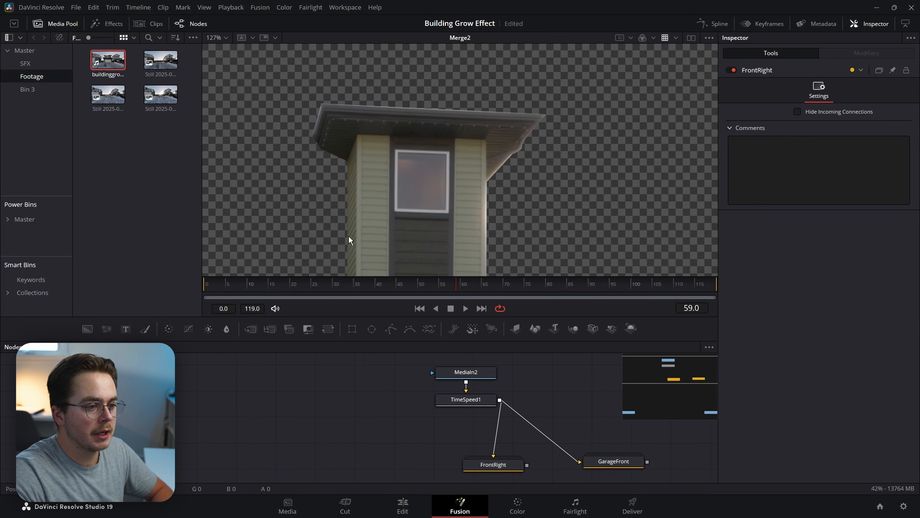
{"action": "left_click", "coordinate": [462, 403]}
Frame the house's upper eave and place Polygon4's first point below it.
{"action": "key", "text": "2"}
{"action": "left_click", "coordinate": [351, 464]}
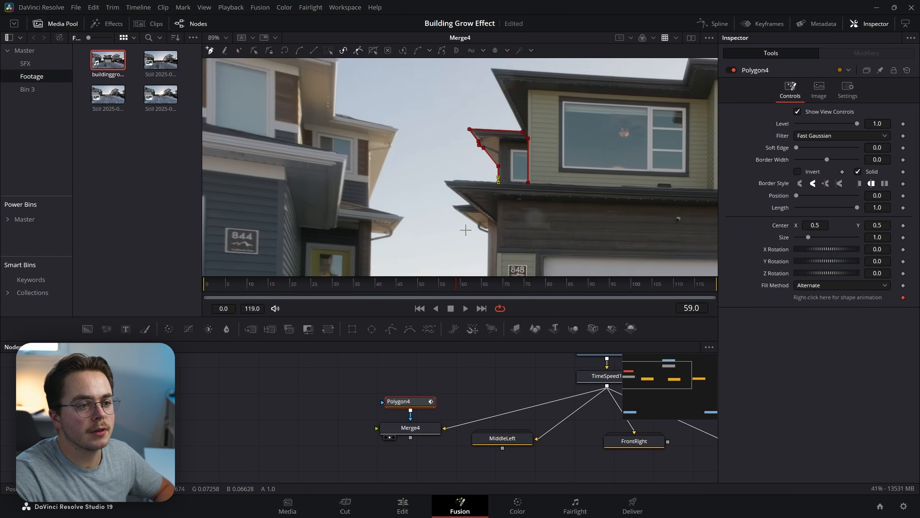
{"action": "left_click_drag", "start_coordinate": [466, 230], "coordinate": [499, 153]}
{"action": "scroll", "coordinate": [397, 225], "scroll_direction": "down", "scroll_amount": 1}
{"action": "scroll", "coordinate": [492, 127], "scroll_direction": "up", "scroll_amount": 2}
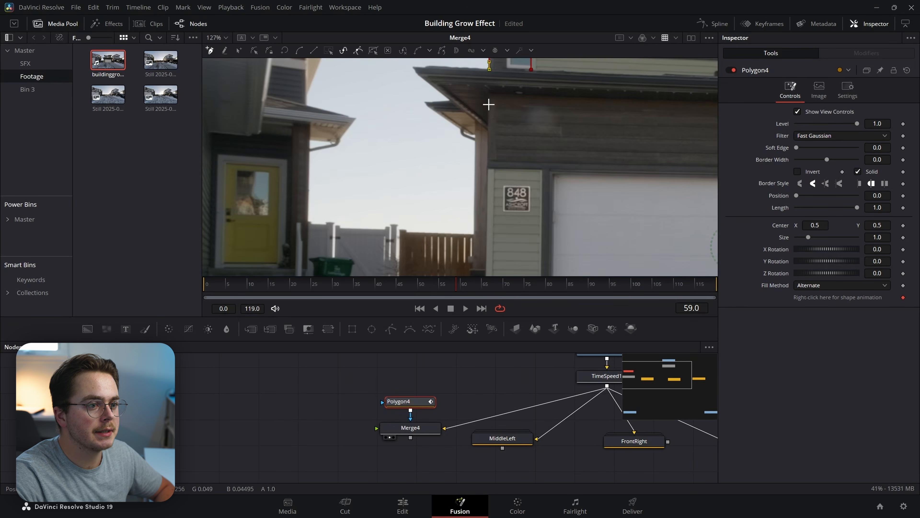
{"action": "scroll", "coordinate": [486, 104], "scroll_direction": "up", "scroll_amount": 2}
{"action": "left_click_drag", "start_coordinate": [477, 117], "coordinate": [496, 140]}
{"action": "scroll", "coordinate": [506, 156], "scroll_direction": "down", "scroll_amount": 2}
{"action": "left_click_drag", "start_coordinate": [511, 195], "coordinate": [463, 187]}
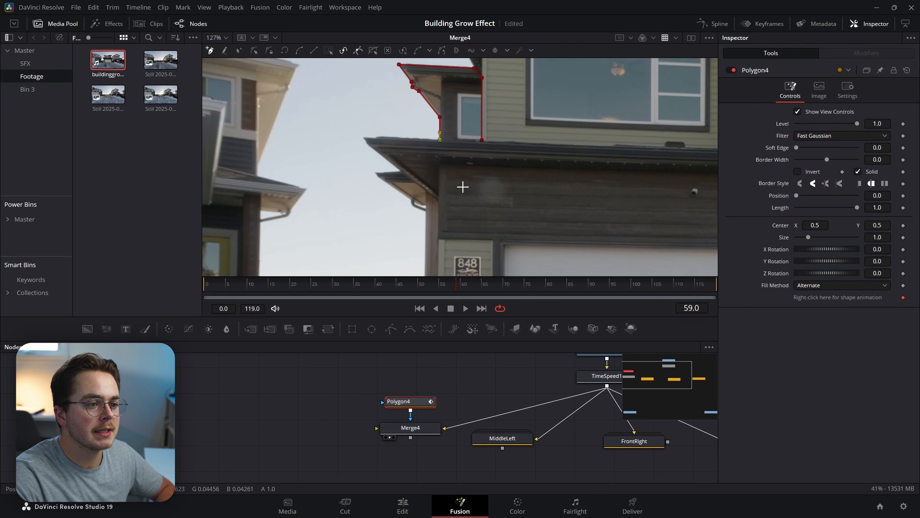
{"action": "scroll", "coordinate": [515, 207], "scroll_direction": "down", "scroll_amount": 1}
{"action": "left_click_drag", "start_coordinate": [515, 210], "coordinate": [527, 153]}
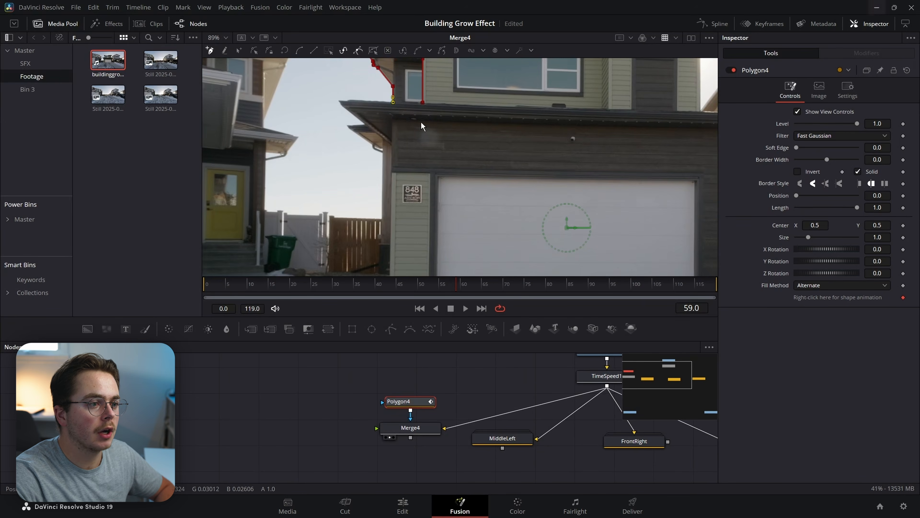
{"action": "scroll", "coordinate": [421, 125], "scroll_direction": "up", "scroll_amount": 2}
{"action": "scroll", "coordinate": [374, 107], "scroll_direction": "up", "scroll_amount": 2}
{"action": "left_click", "coordinate": [385, 148]}
{"action": "left_click_drag", "start_coordinate": [289, 188], "coordinate": [486, 213]}
{"action": "scroll", "coordinate": [419, 193], "scroll_direction": "up", "scroll_amount": 2}
{"action": "left_click_drag", "start_coordinate": [652, 156], "coordinate": [542, 194]}
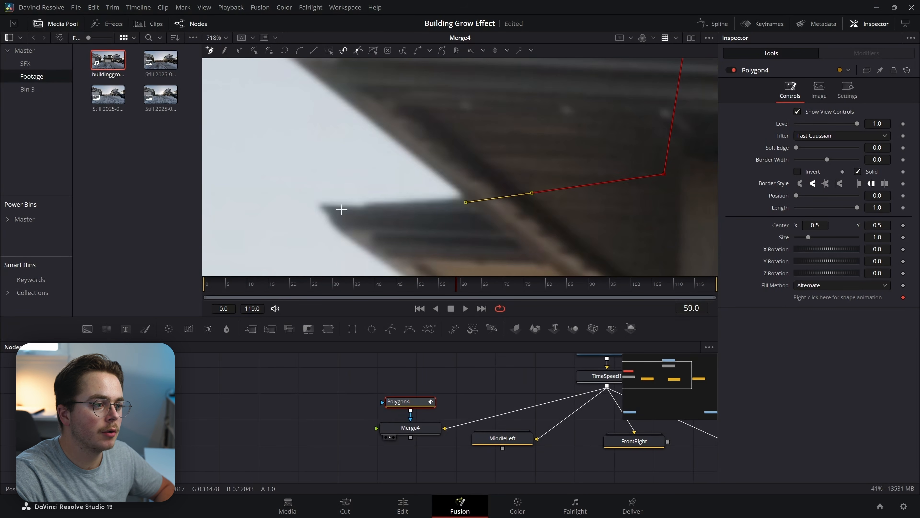
Add points at the gutter tip, eave corner, curved gutter bend and post base, then close the polygon.
{"action": "left_click", "coordinate": [324, 205]}
{"action": "left_click_drag", "start_coordinate": [439, 248], "coordinate": [438, 47]}
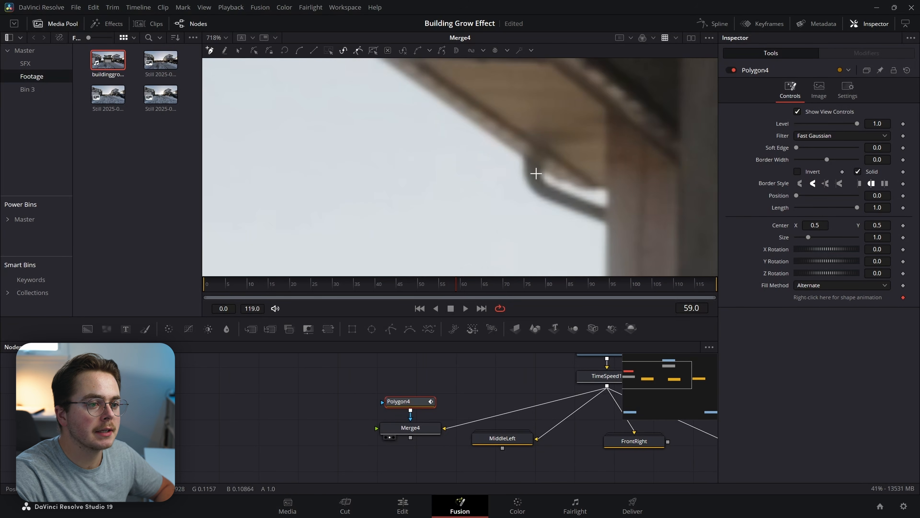
{"action": "left_click", "coordinate": [525, 161]}
{"action": "left_click_drag", "start_coordinate": [528, 184], "coordinate": [542, 196]}
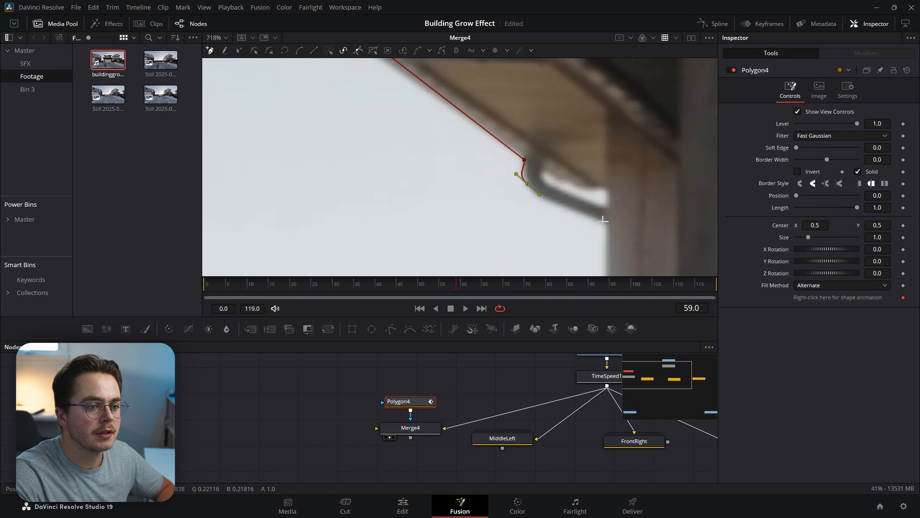
{"action": "scroll", "coordinate": [612, 232], "scroll_direction": "down", "scroll_amount": 2}
{"action": "left_click_drag", "start_coordinate": [624, 215], "coordinate": [607, 78]}
{"action": "left_click_drag", "start_coordinate": [625, 246], "coordinate": [604, 96]}
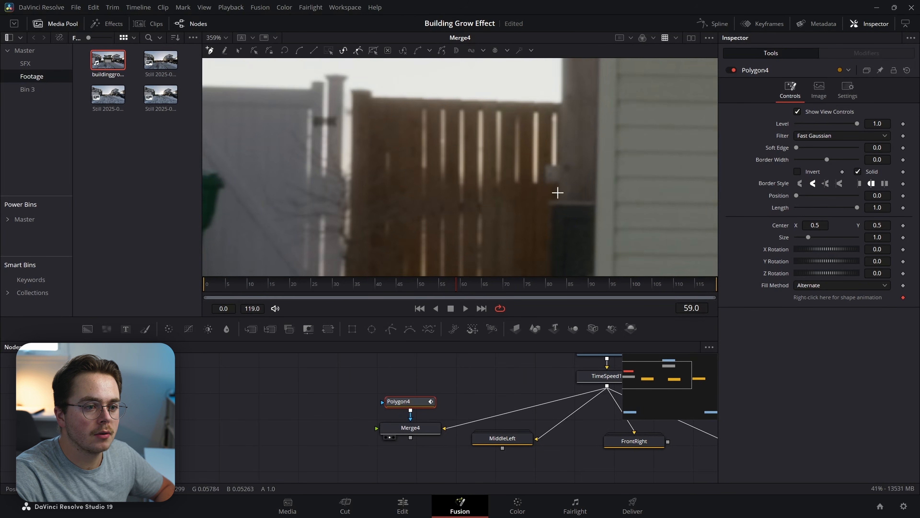
{"action": "left_click", "coordinate": [559, 200]}
{"action": "scroll", "coordinate": [585, 109], "scroll_direction": "down", "scroll_amount": 1}
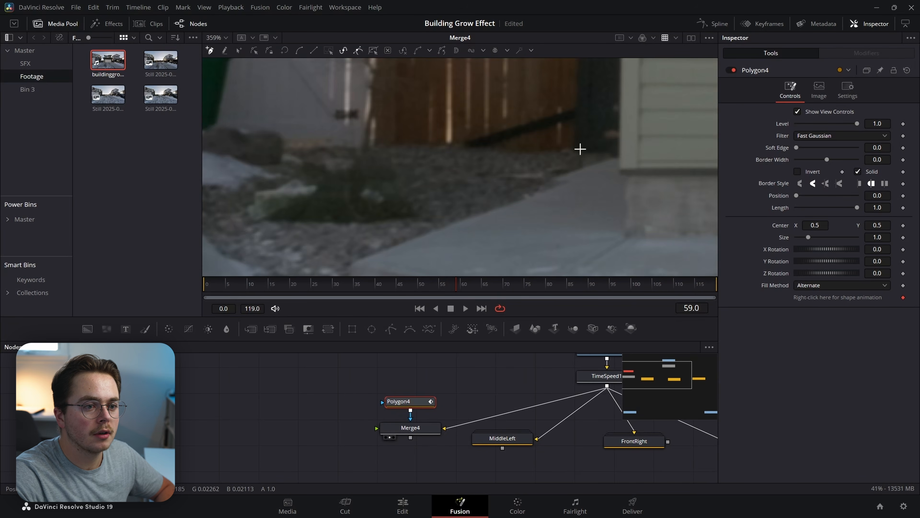
{"action": "scroll", "coordinate": [637, 157], "scroll_direction": "down", "scroll_amount": 6}
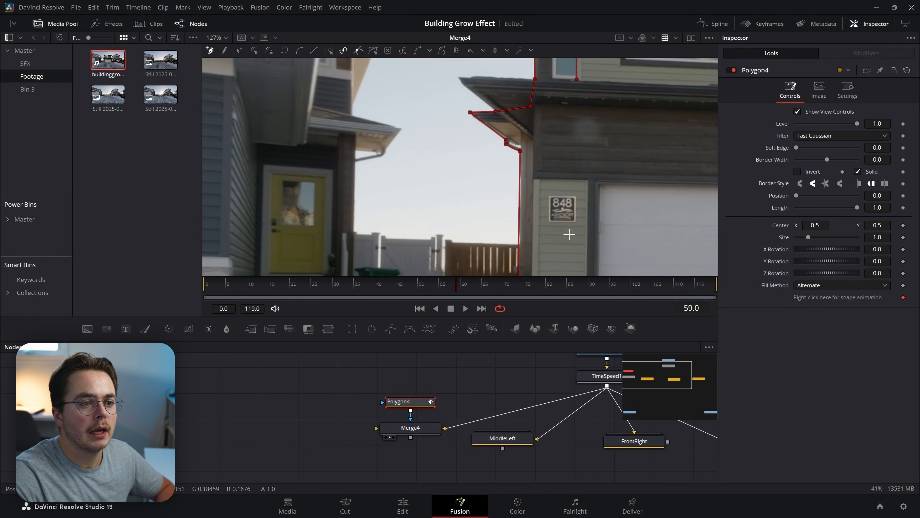
{"action": "left_click", "coordinate": [578, 78]}
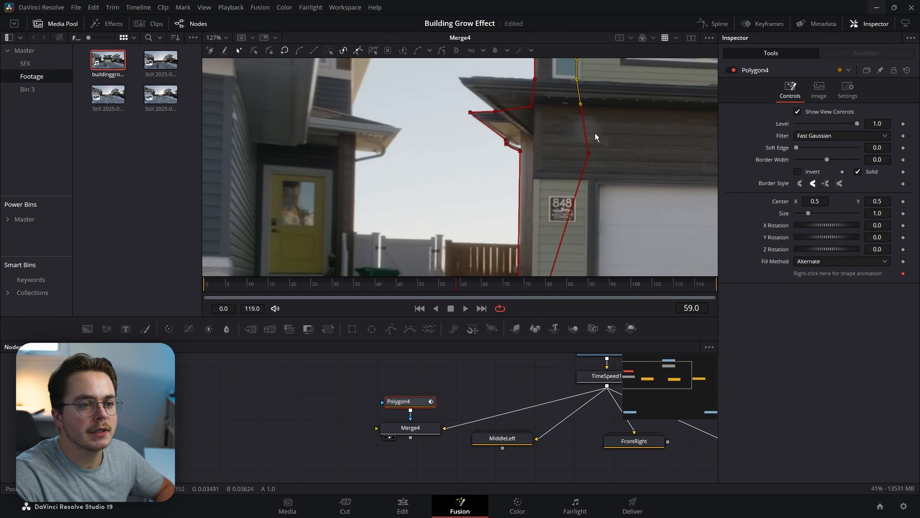
Reframe the viewer and node graph to review the traced house and other section nodes.
{"action": "scroll", "coordinate": [604, 134], "scroll_direction": "down", "scroll_amount": 4}
{"action": "left_click_drag", "start_coordinate": [613, 122], "coordinate": [576, 180]}
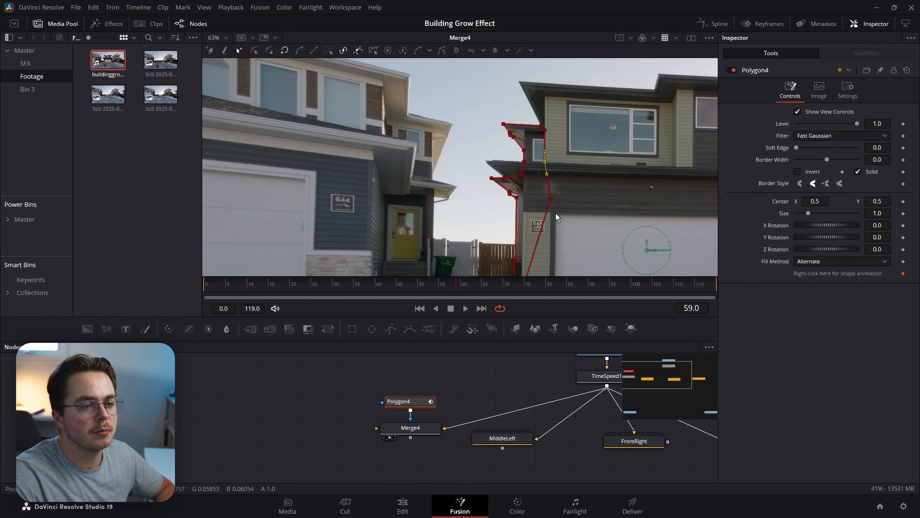
{"action": "left_click_drag", "start_coordinate": [556, 218], "coordinate": [537, 192]}
{"action": "left_click_drag", "start_coordinate": [448, 438], "coordinate": [322, 424]}
{"action": "scroll", "coordinate": [470, 425], "scroll_direction": "down", "scroll_amount": 2}
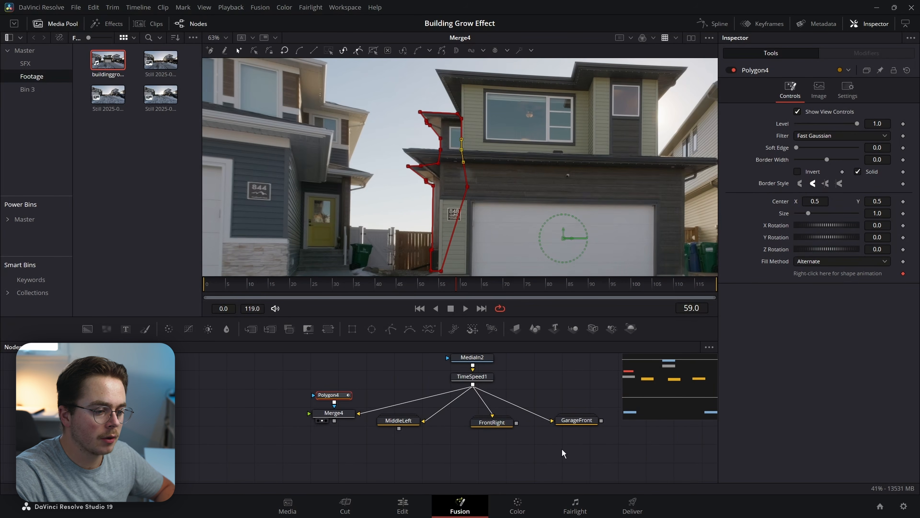
{"action": "left_click_drag", "start_coordinate": [470, 174], "coordinate": [443, 199]}
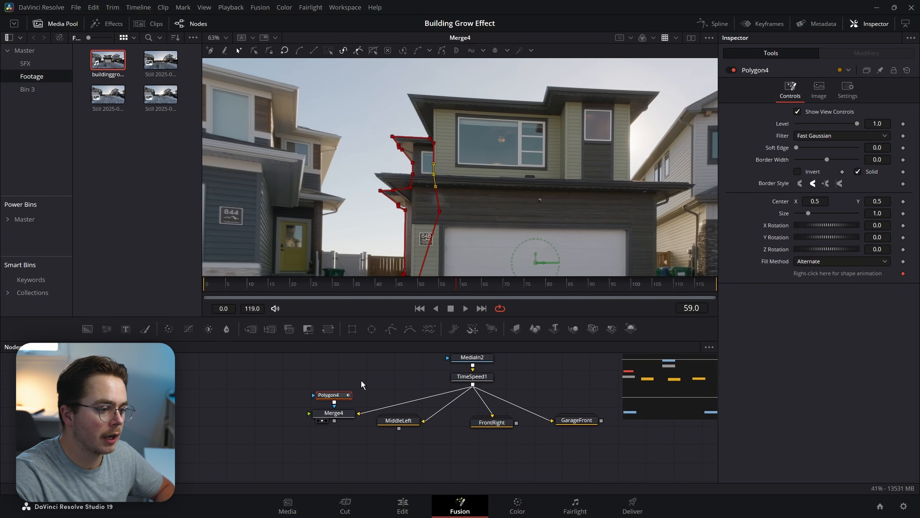
{"action": "scroll", "coordinate": [337, 413], "scroll_direction": "up", "scroll_amount": 3}
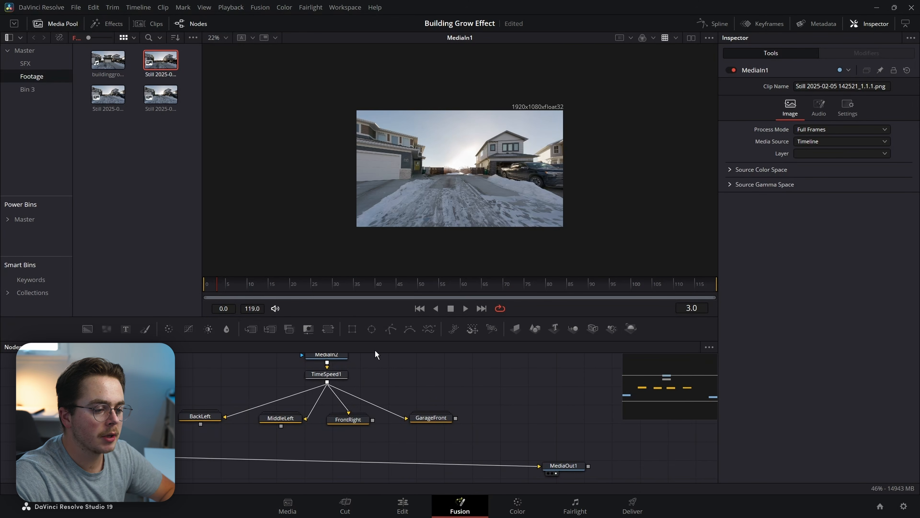
Display the MediaIn2 driveway clip in the viewer and reframe it.
{"action": "left_click_drag", "start_coordinate": [375, 349], "coordinate": [430, 443]}
{"action": "left_click", "coordinate": [352, 399]}
{"action": "key", "text": "2"}
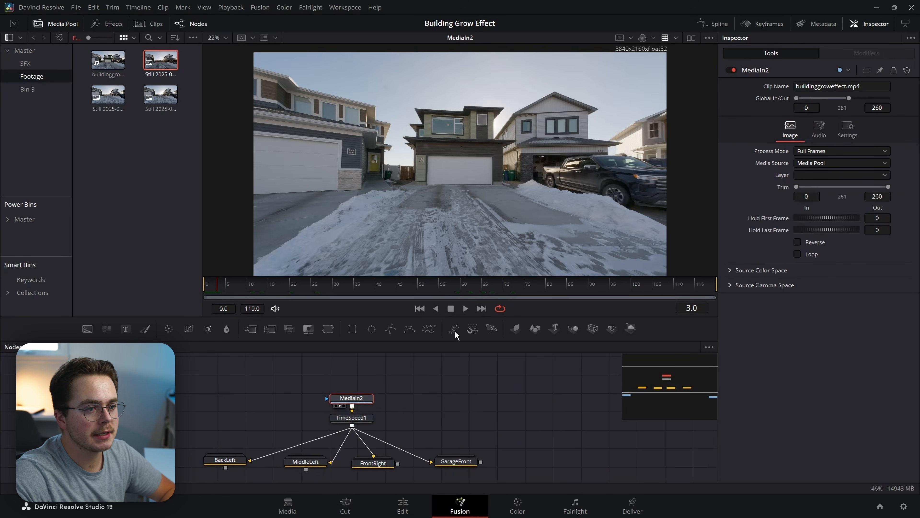
{"action": "scroll", "coordinate": [511, 160], "scroll_direction": "down", "scroll_amount": 2}
{"action": "left_click_drag", "start_coordinate": [462, 216], "coordinate": [524, 157]}
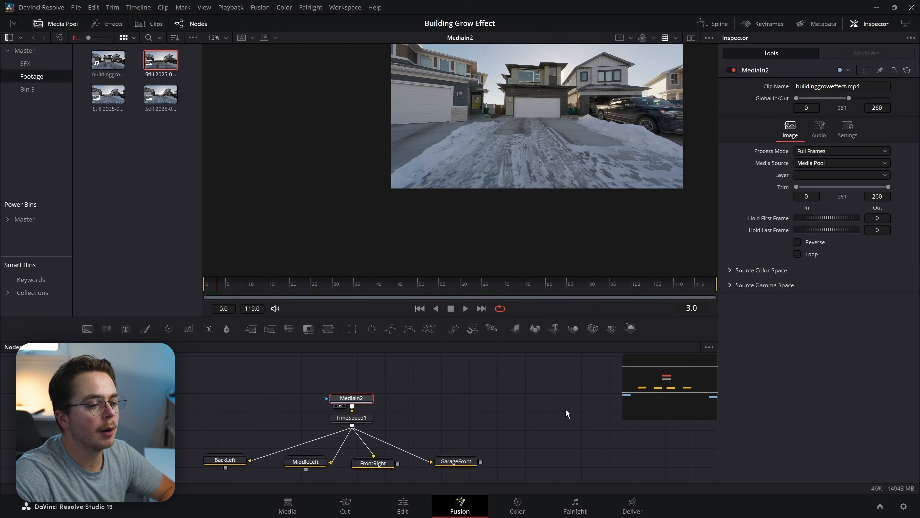
{"action": "left_click_drag", "start_coordinate": [578, 456], "coordinate": [583, 423]}
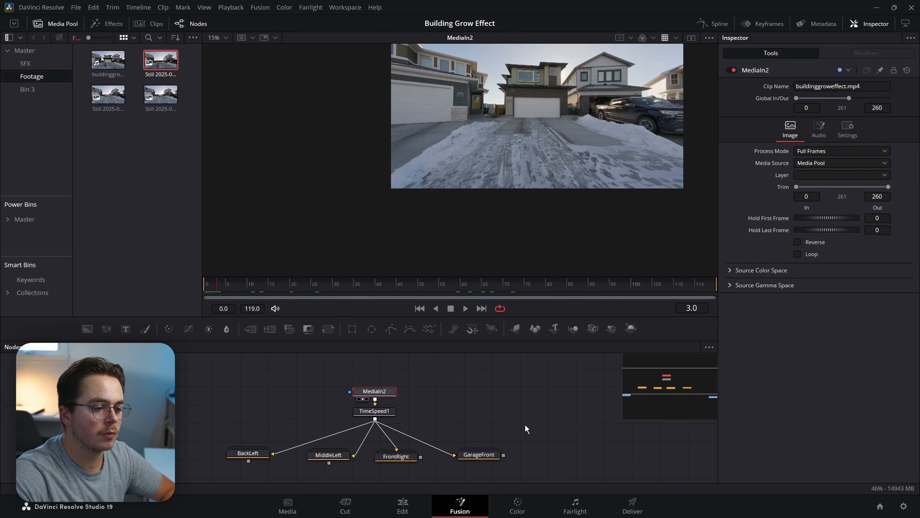
View the MediaIn1 driveway still and merge GarageFront over it as Merge5.
{"action": "left_click_drag", "start_coordinate": [515, 386], "coordinate": [211, 459]}
{"action": "left_click_drag", "start_coordinate": [261, 477], "coordinate": [291, 428]}
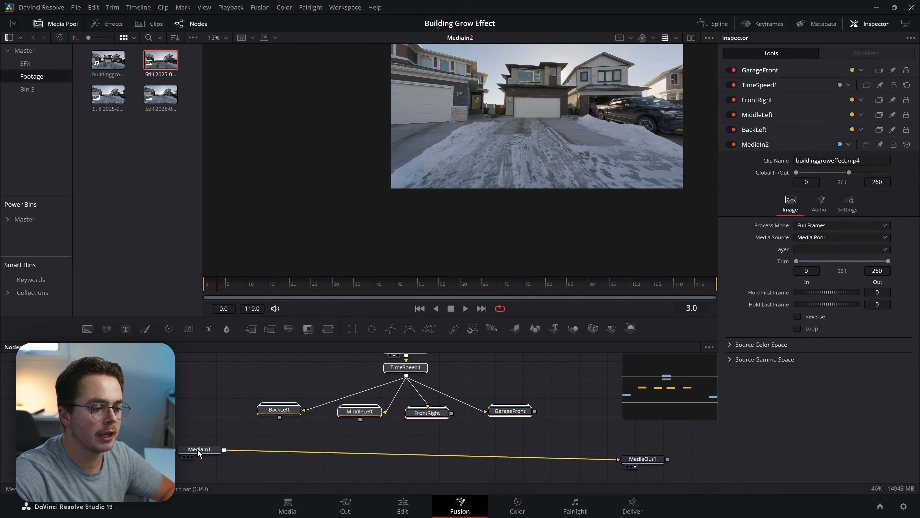
{"action": "left_click", "coordinate": [198, 450]}
{"action": "key", "text": "ctrl+f"}
{"action": "scroll", "coordinate": [533, 144], "scroll_direction": "up", "scroll_amount": 3}
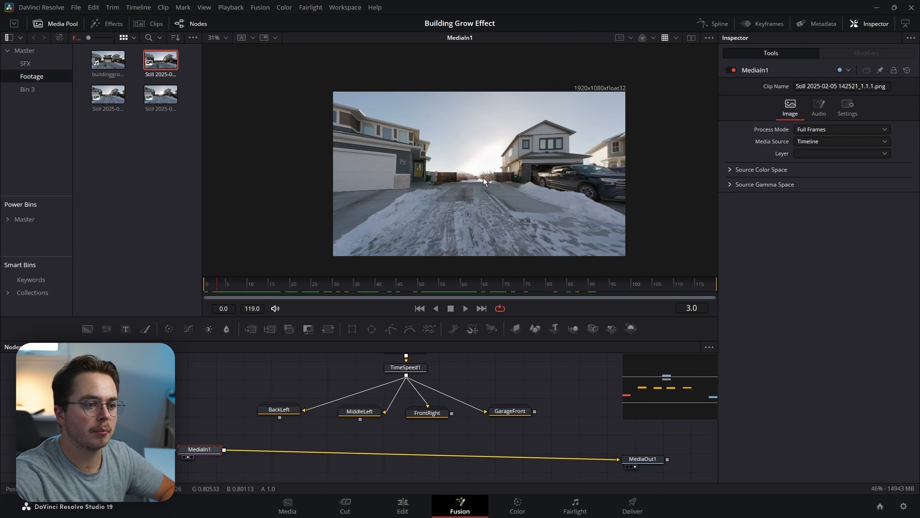
{"action": "scroll", "coordinate": [519, 265], "scroll_direction": "down", "scroll_amount": 2}
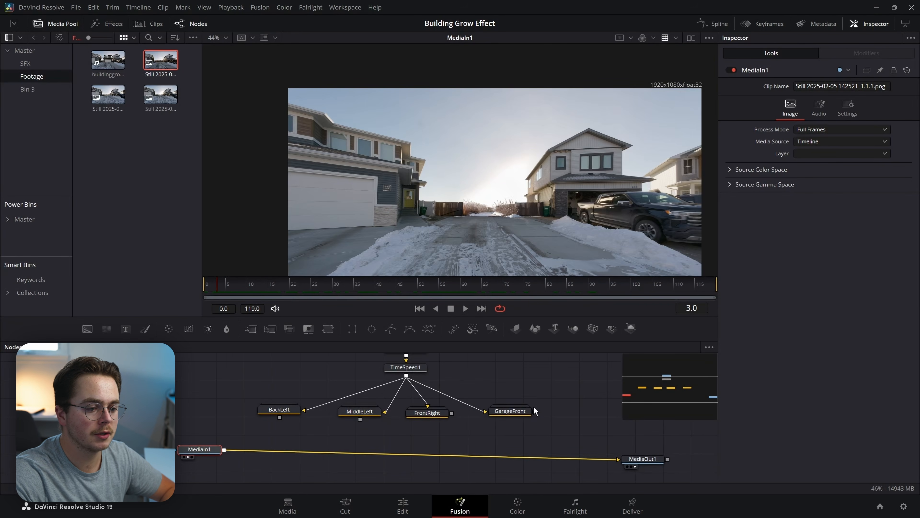
{"action": "left_click_drag", "start_coordinate": [534, 411], "coordinate": [224, 450]}
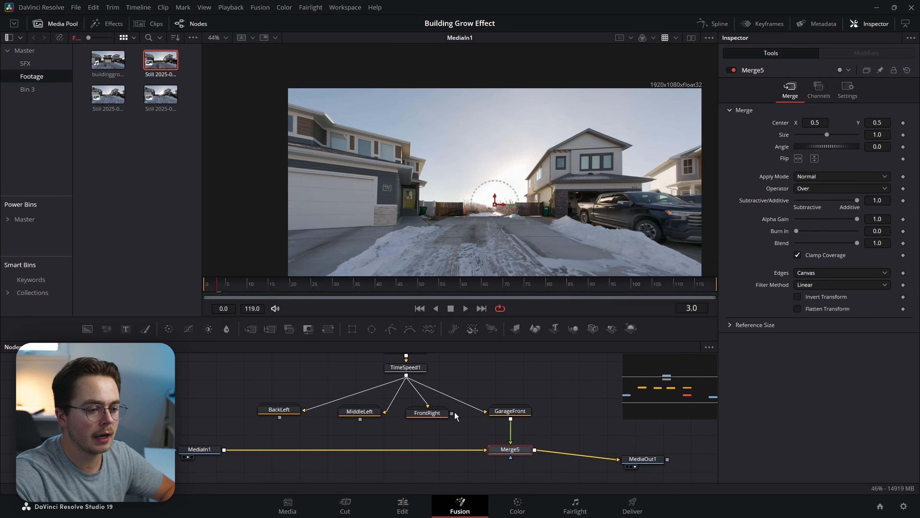
Merge FrontRight over the driveway still and view the Merge5 result.
{"action": "left_click_drag", "start_coordinate": [452, 414], "coordinate": [224, 449]}
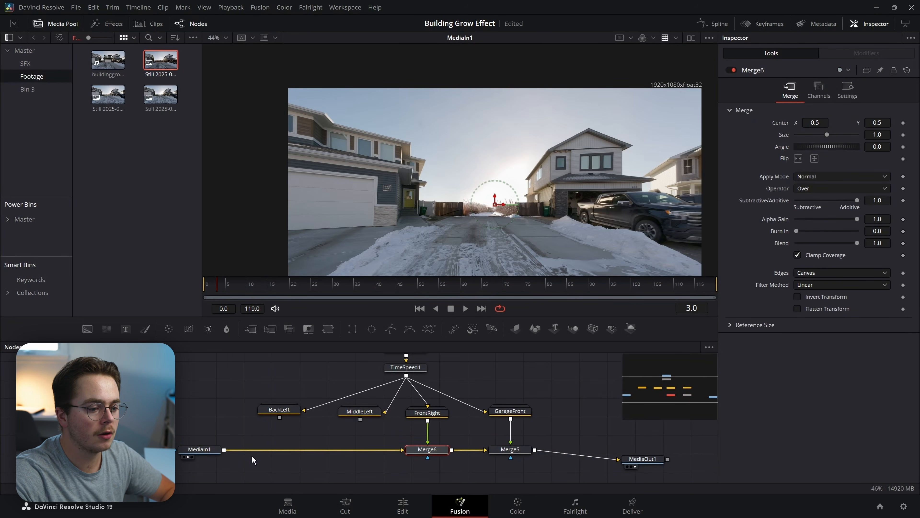
{"action": "left_click", "coordinate": [523, 451]}
{"action": "key", "text": "1"}
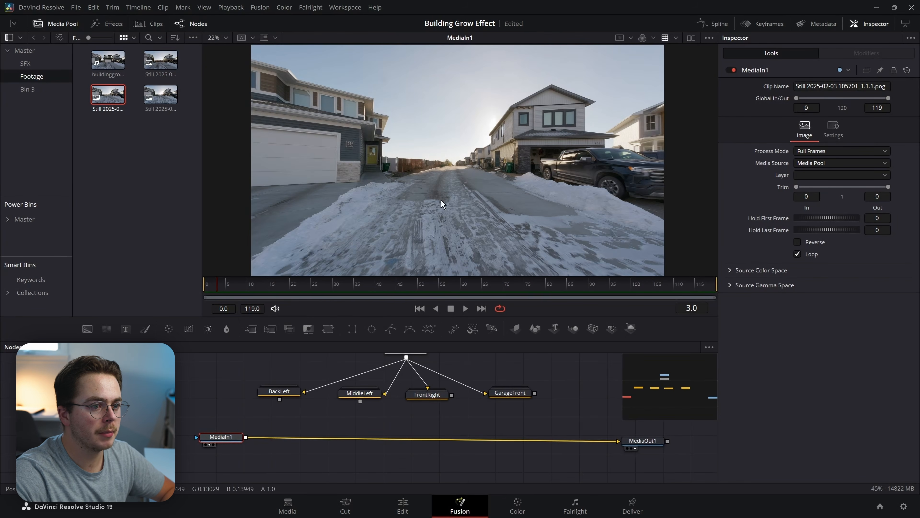
{"action": "left_click_drag", "start_coordinate": [223, 437], "coordinate": [231, 434]}
{"action": "left_click_drag", "start_coordinate": [487, 159], "coordinate": [441, 196]}
{"action": "left_click_drag", "start_coordinate": [357, 161], "coordinate": [336, 196]}
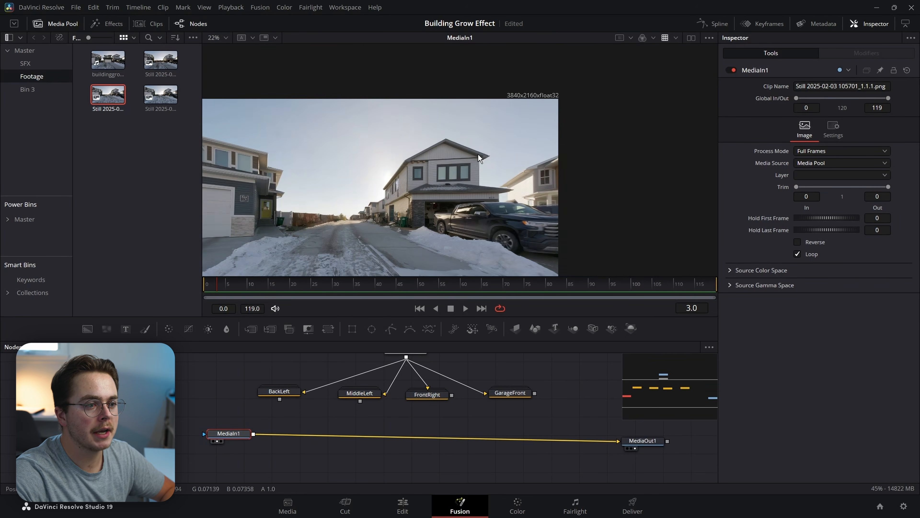
{"action": "left_click_drag", "start_coordinate": [565, 179], "coordinate": [512, 155]}
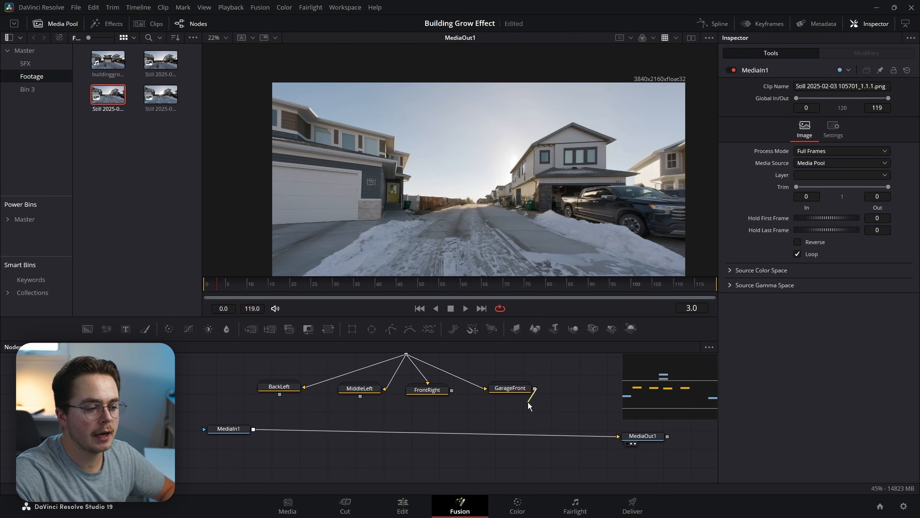
Chain GarageFront, FrontRight, MiddleLeft and BackLeft over the still through Merge5–Merge8.
{"action": "left_click_drag", "start_coordinate": [535, 388], "coordinate": [253, 429]}
{"action": "left_click_drag", "start_coordinate": [452, 390], "coordinate": [254, 429]}
{"action": "left_click_drag", "start_coordinate": [360, 396], "coordinate": [254, 429]}
{"action": "left_click_drag", "start_coordinate": [279, 394], "coordinate": [253, 430]}
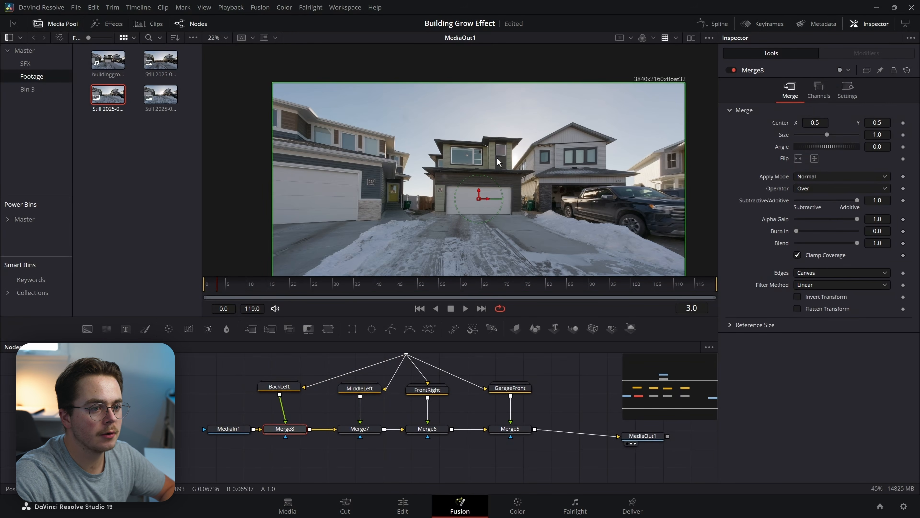
{"action": "scroll", "coordinate": [497, 158], "scroll_direction": "up", "scroll_amount": 8}
{"action": "scroll", "coordinate": [489, 195], "scroll_direction": "down", "scroll_amount": 6}
Show Polygon2's outline at the frame 59 keyframe and move its corner point onto the roof edge.
{"action": "scroll", "coordinate": [495, 192], "scroll_direction": "up", "scroll_amount": 10}
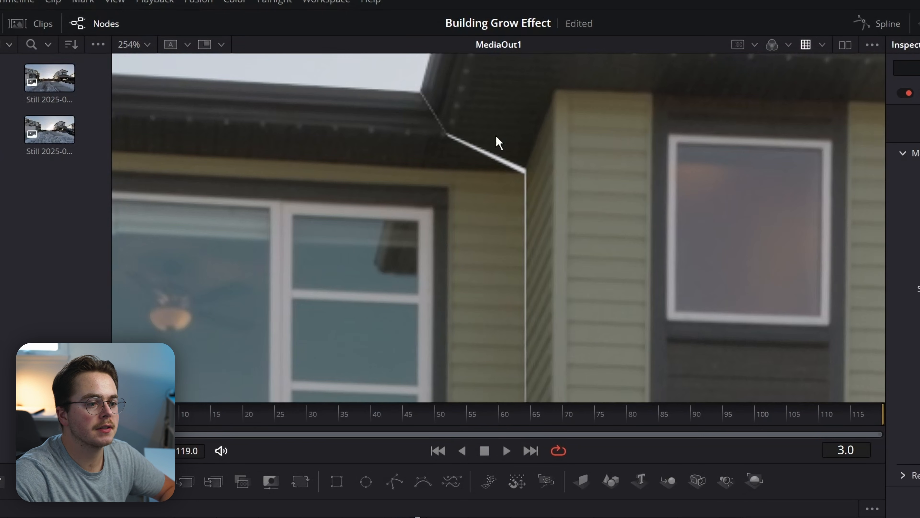
{"action": "left_click_drag", "start_coordinate": [579, 146], "coordinate": [583, 167]}
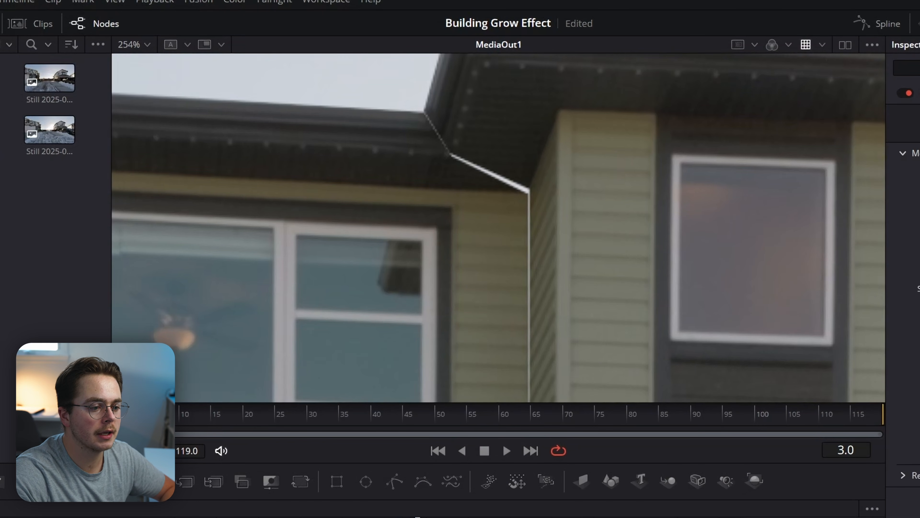
{"action": "left_click", "coordinate": [919, 124]}
{"action": "left_click", "coordinate": [418, 517]}
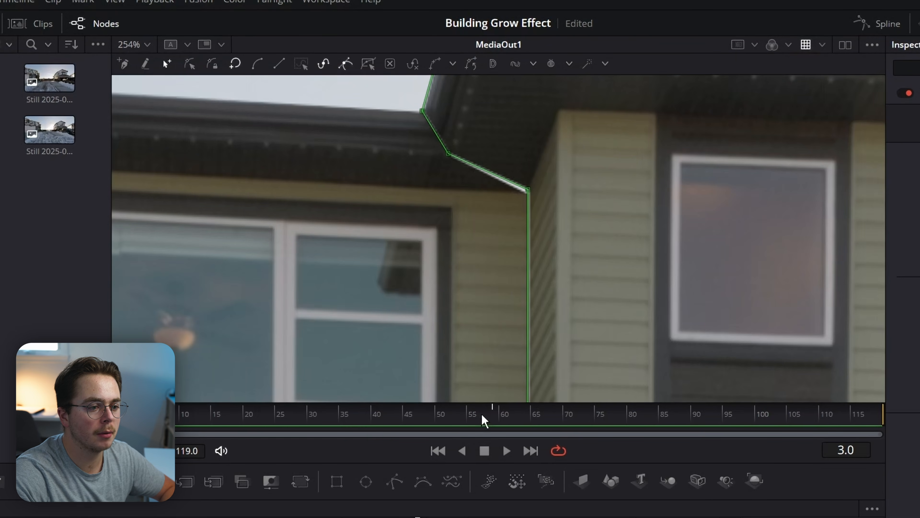
{"action": "left_click", "coordinate": [493, 417]}
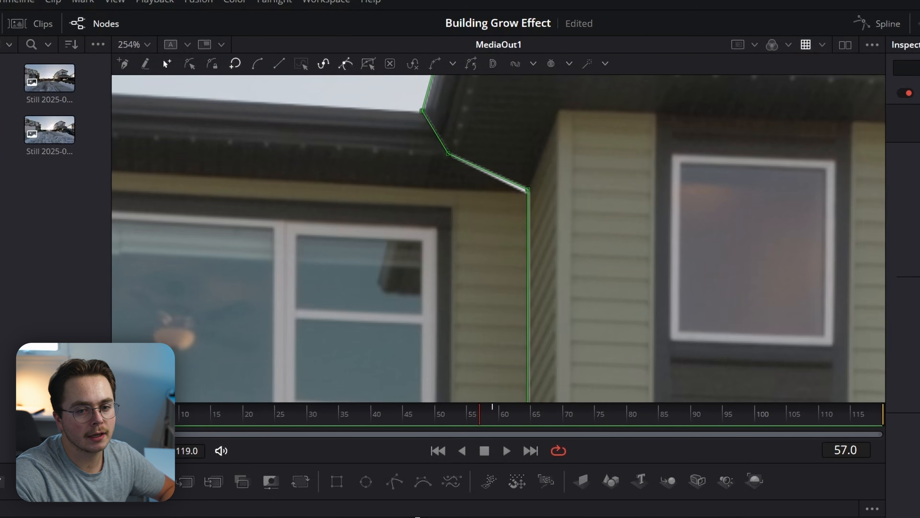
{"action": "key", "text": "Right"}
{"action": "key", "text": "Right"}
{"action": "scroll", "coordinate": [528, 189], "scroll_direction": "up", "scroll_amount": 10}
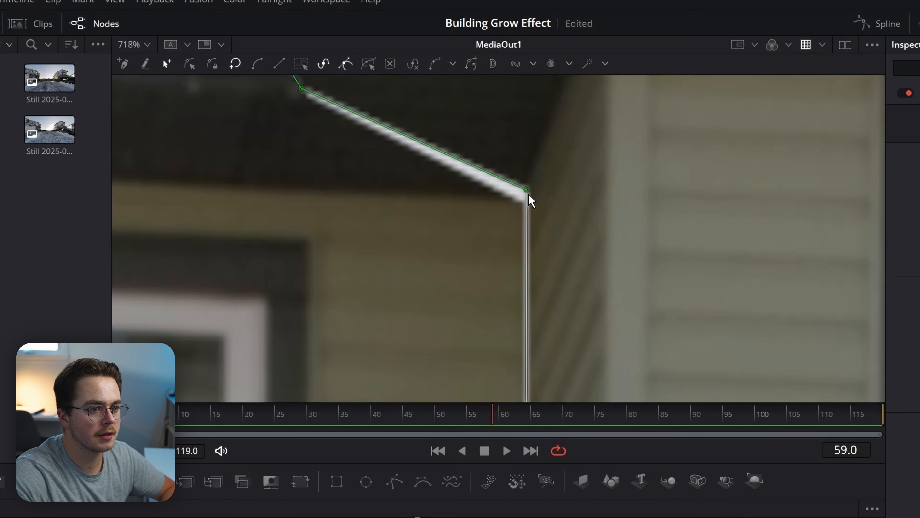
{"action": "left_click_drag", "start_coordinate": [525, 186], "coordinate": [508, 218]}
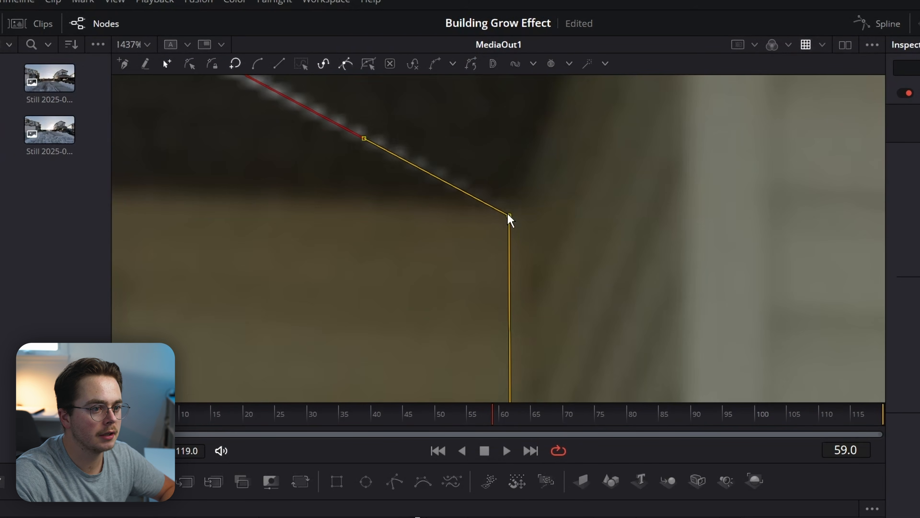
Add a point on the mask's bottom edge and select the bottom-right corner point.
{"action": "left_click_drag", "start_coordinate": [235, 155], "coordinate": [671, 362]}
{"action": "left_click_drag", "start_coordinate": [532, 208], "coordinate": [686, 364]}
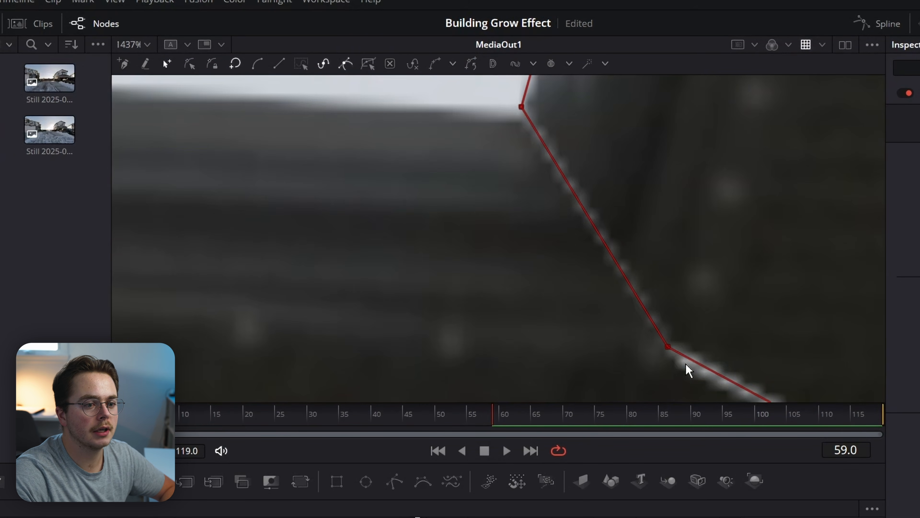
{"action": "scroll", "coordinate": [671, 355], "scroll_direction": "down", "scroll_amount": 12}
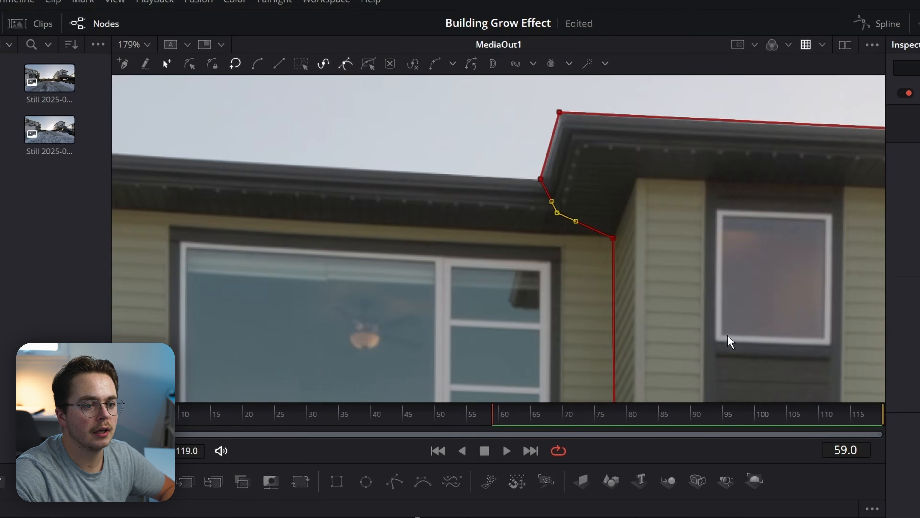
{"action": "left_click_drag", "start_coordinate": [676, 294], "coordinate": [406, 37]}
{"action": "scroll", "coordinate": [402, 257], "scroll_direction": "up", "scroll_amount": 3}
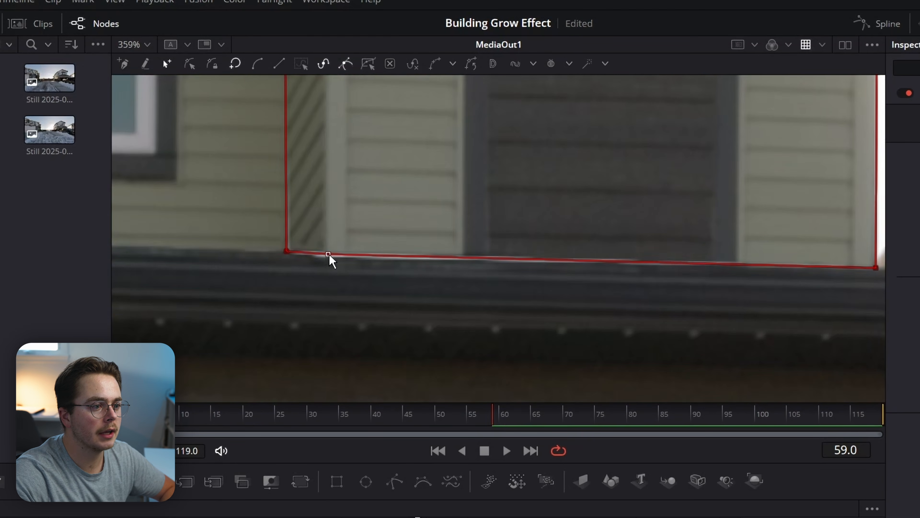
{"action": "left_click_drag", "start_coordinate": [329, 255], "coordinate": [328, 264]}
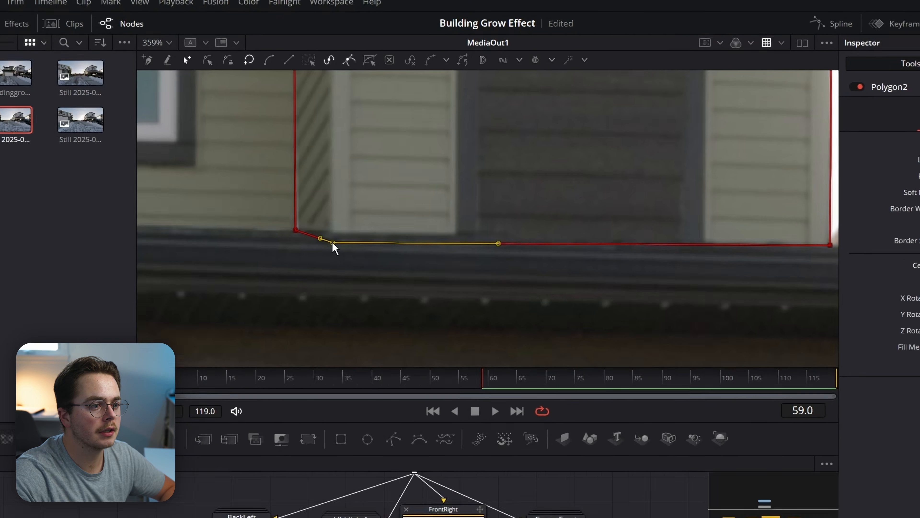
{"action": "left_click_drag", "start_coordinate": [806, 241], "coordinate": [524, 256]}
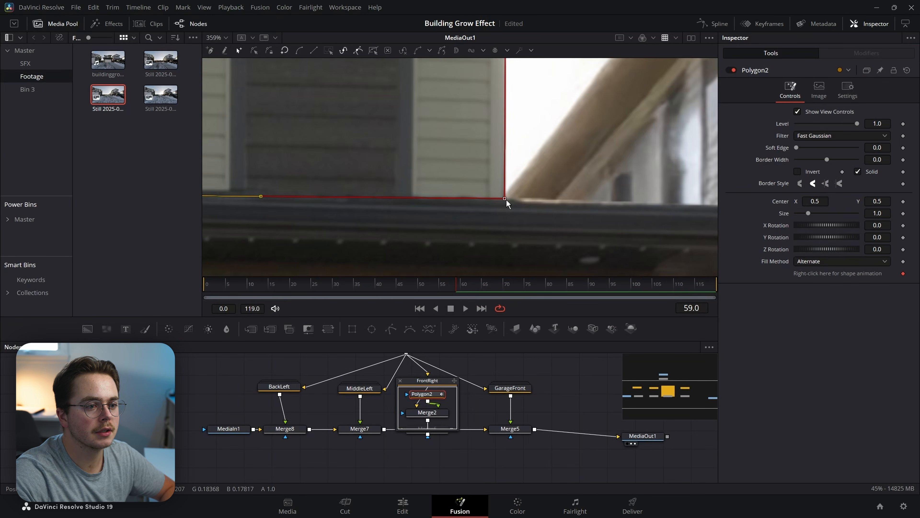
{"action": "left_click", "coordinate": [506, 200]}
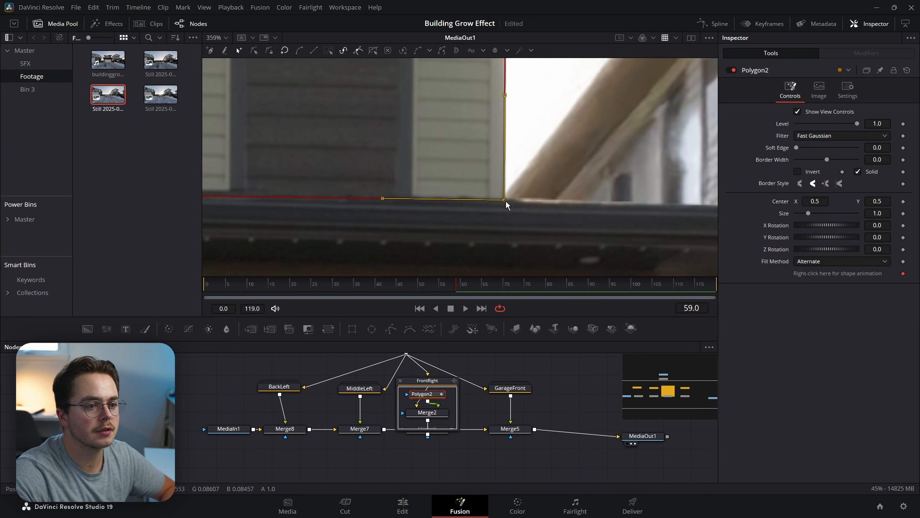
{"action": "scroll", "coordinate": [444, 214], "scroll_direction": "down", "scroll_amount": 6}
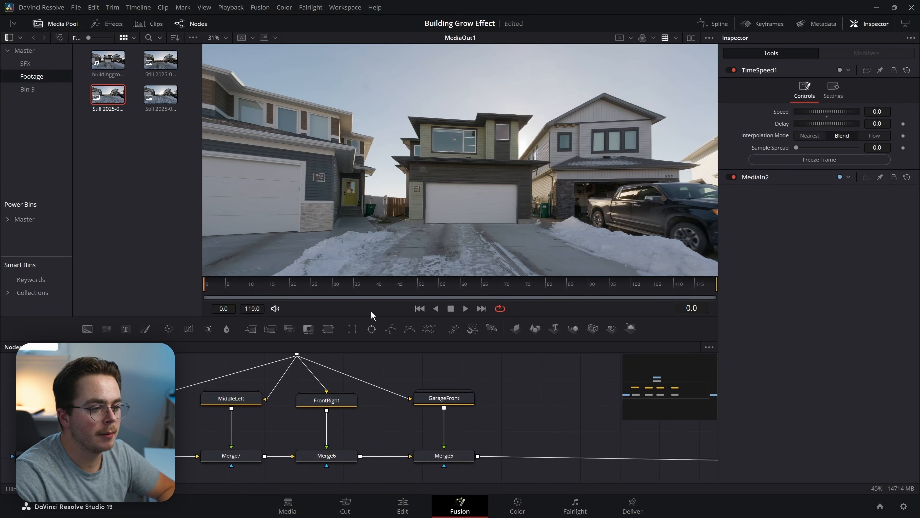
Disconnect FrontRight and MiddleLeft and insert a Transform after GarageFront.
{"action": "left_click_drag", "start_coordinate": [329, 440], "coordinate": [233, 440]}
{"action": "left_click", "coordinate": [418, 401]}
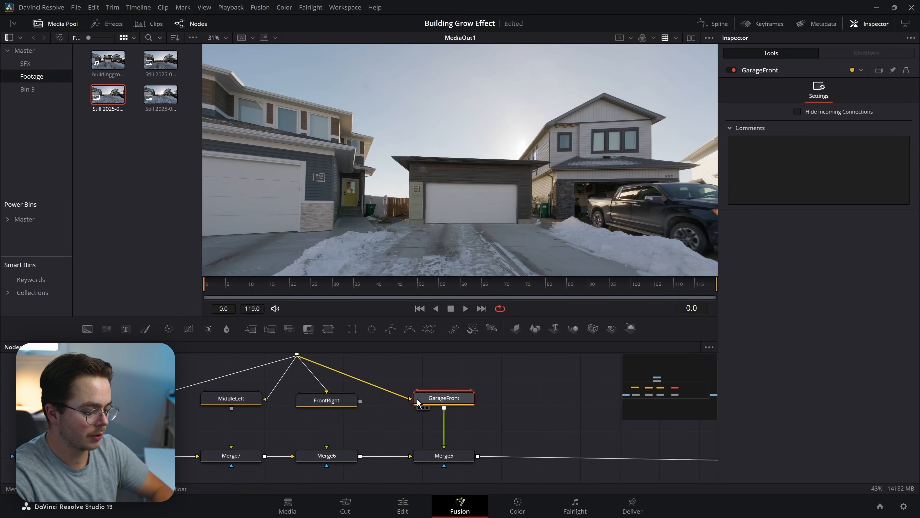
{"action": "key", "text": "shift+space"}
{"action": "type", "text": "transform"}
{"action": "key", "text": "Return"}
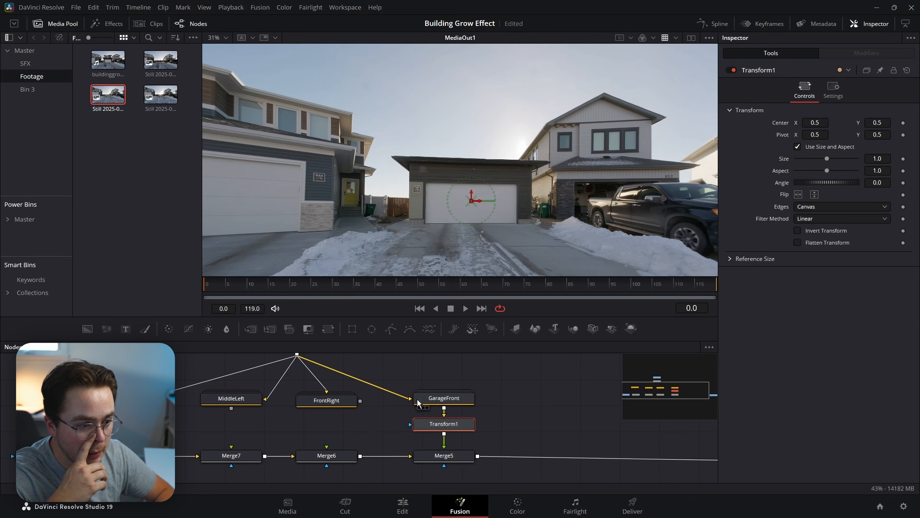
Add a Rectangle mask to Merge5 and move it down to centre Y 0.173131.
{"action": "left_click", "coordinate": [466, 458]}
{"action": "key", "text": "shift+space"}
{"action": "type", "text": "rect"}
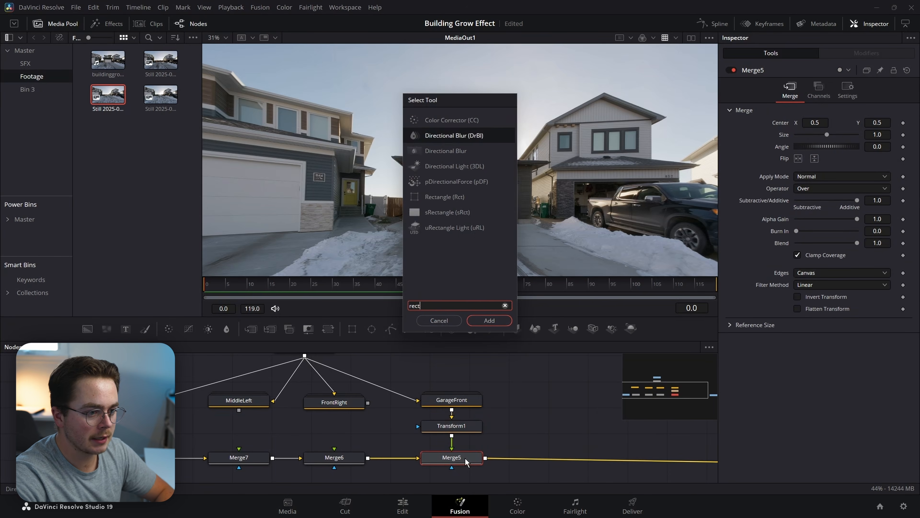
{"action": "type", "text": "a"}
{"action": "key", "text": "Return"}
{"action": "scroll", "coordinate": [471, 190], "scroll_direction": "down", "scroll_amount": 2}
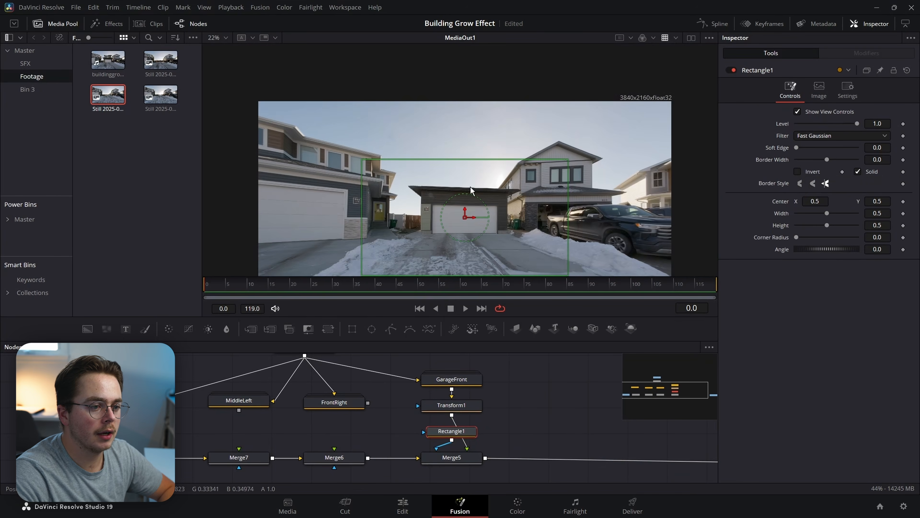
{"action": "scroll", "coordinate": [456, 185], "scroll_direction": "down", "scroll_amount": 3}
{"action": "left_click_drag", "start_coordinate": [457, 138], "coordinate": [451, 265]}
{"action": "scroll", "coordinate": [456, 196], "scroll_direction": "up", "scroll_amount": 4}
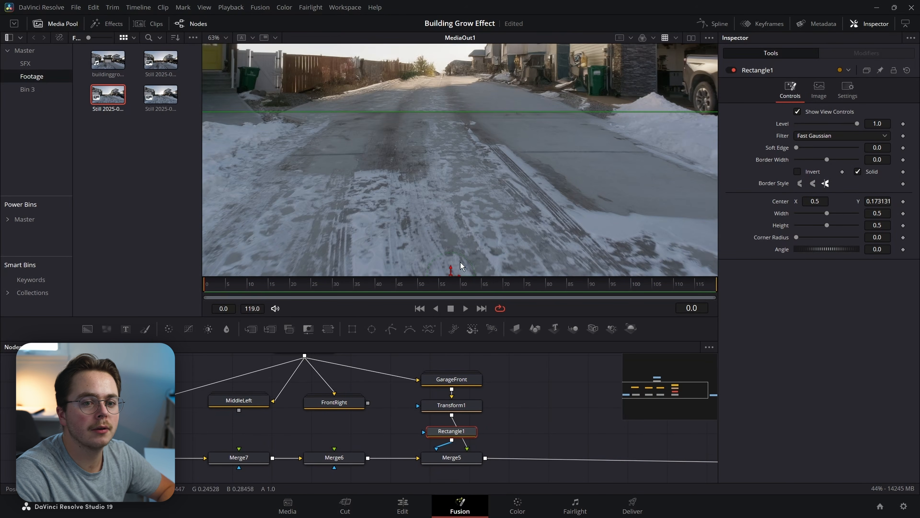
Set the rectangle's soft edge to 0.0026, invert it, and place Rectangle1 below Merge5.
{"action": "left_click_drag", "start_coordinate": [876, 147], "coordinate": [842, 152]}
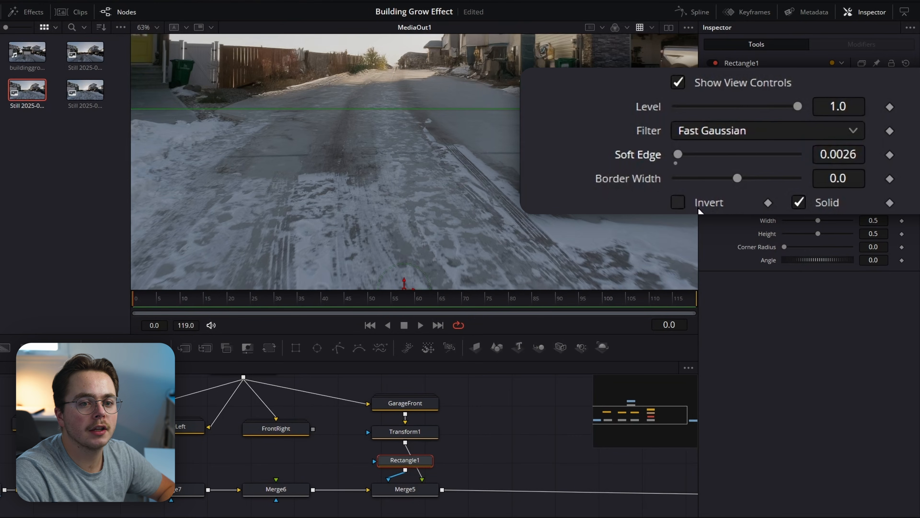
{"action": "left_click", "coordinate": [678, 202]}
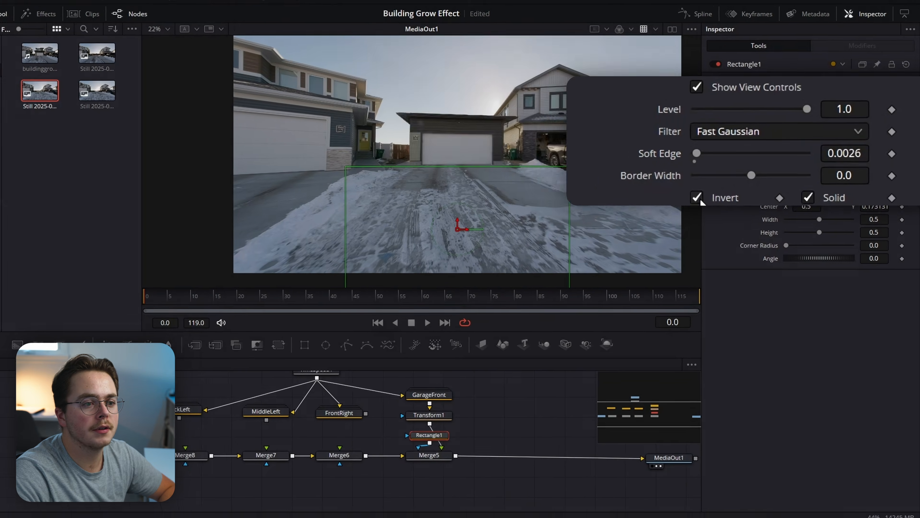
{"action": "scroll", "coordinate": [451, 132], "scroll_direction": "up", "scroll_amount": 3}
{"action": "scroll", "coordinate": [452, 132], "scroll_direction": "down", "scroll_amount": 2}
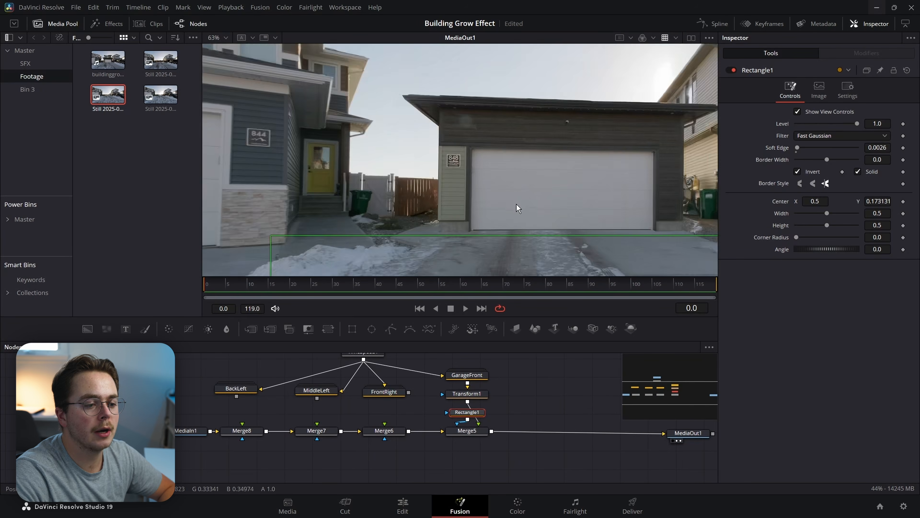
{"action": "left_click_drag", "start_coordinate": [467, 416], "coordinate": [468, 453]}
{"action": "left_click_drag", "start_coordinate": [468, 453], "coordinate": [471, 451]}
{"action": "left_click", "coordinate": [467, 394]}
{"action": "left_click_drag", "start_coordinate": [542, 385], "coordinate": [456, 400]}
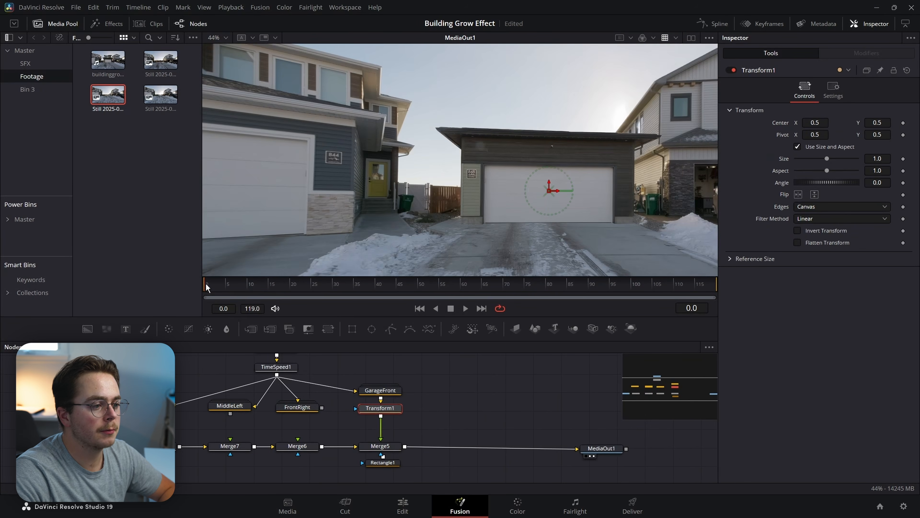
Keyframe Transform1's Center with the garage lowered at frame 0 and Center Y 0.5 at frame 13.
{"action": "left_click", "coordinate": [903, 123]}
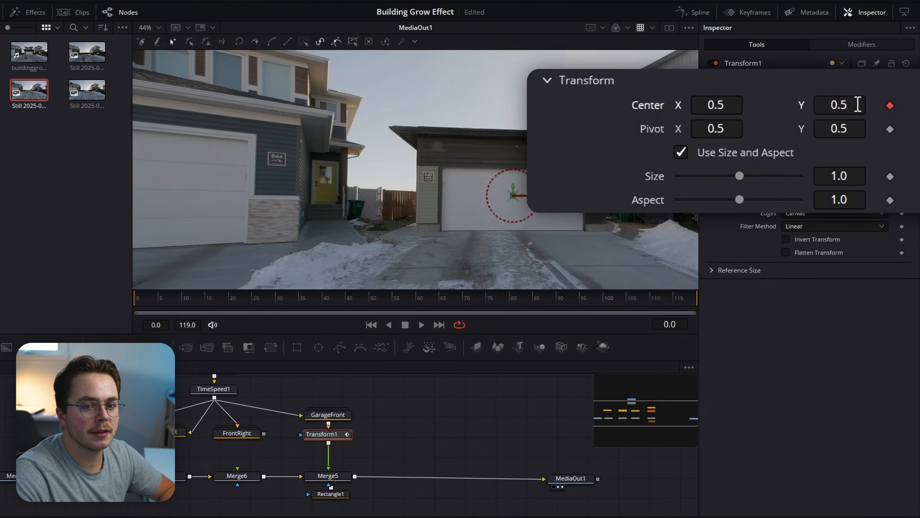
{"action": "left_click_drag", "start_coordinate": [888, 123], "coordinate": [807, 122]}
{"action": "scroll", "coordinate": [498, 167], "scroll_direction": "down", "scroll_amount": 2}
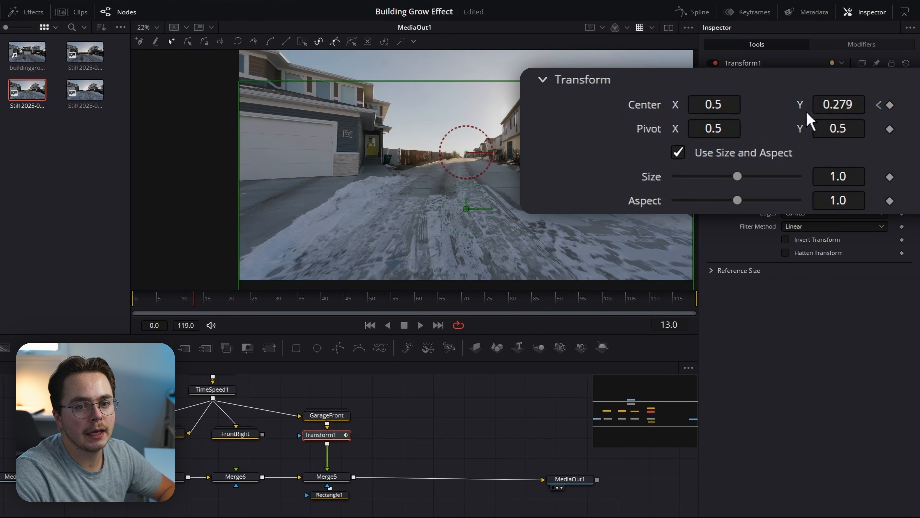
{"action": "left_click", "coordinate": [824, 107]}
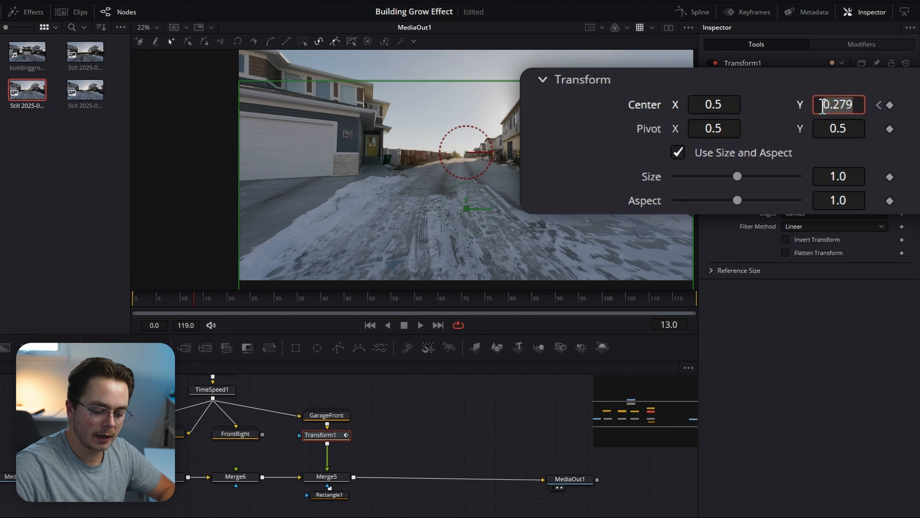
{"action": "key", "text": "BackSpace"}
{"action": "key", "text": "BackSpace"}
{"action": "key", "text": "BackSpace"}
{"action": "key", "text": "BackSpace"}
{"action": "key", "text": "BackSpace"}
{"action": "type", "text": ".5"}
{"action": "key", "text": "Tab"}
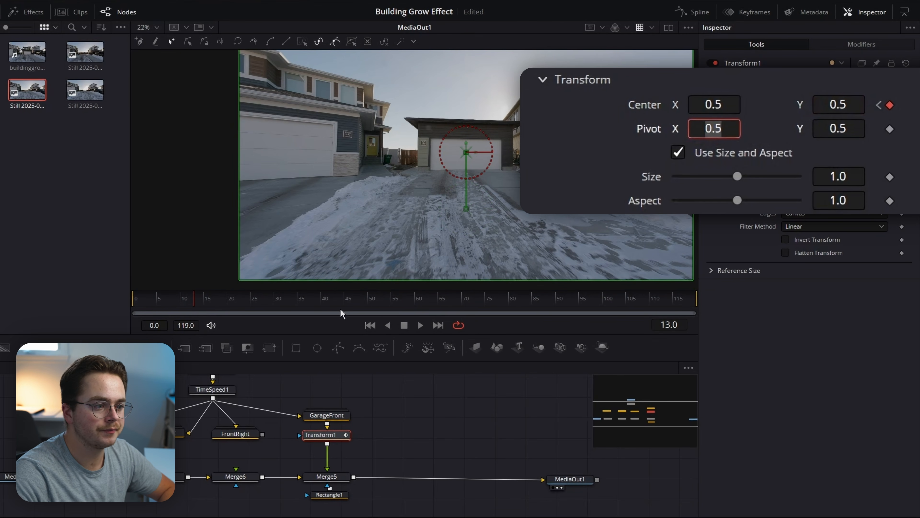
{"action": "left_click_drag", "start_coordinate": [202, 301], "coordinate": [177, 300]}
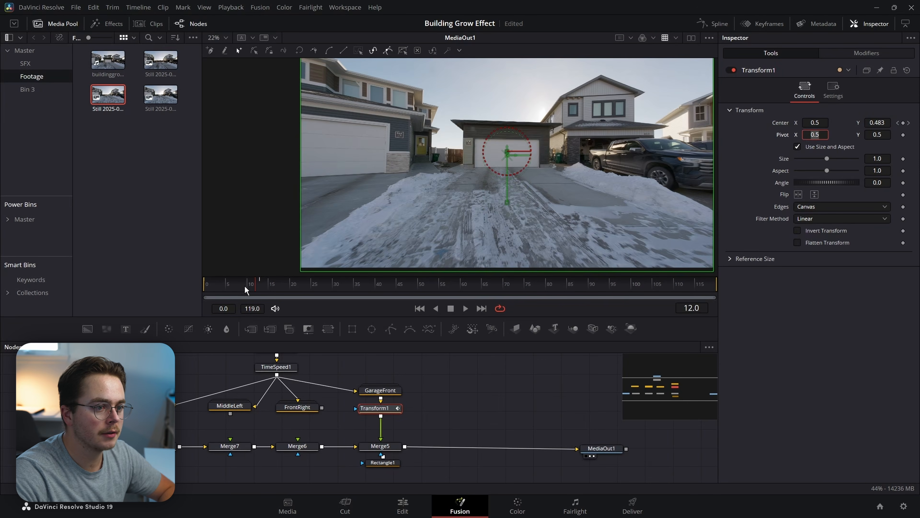
{"action": "mouse_move", "coordinate": [245, 286]}
{"action": "left_mouse_down"}
{"action": "mouse_move", "coordinate": [215, 288]}
{"action": "mouse_move", "coordinate": [249, 287]}
{"action": "left_mouse_up"}
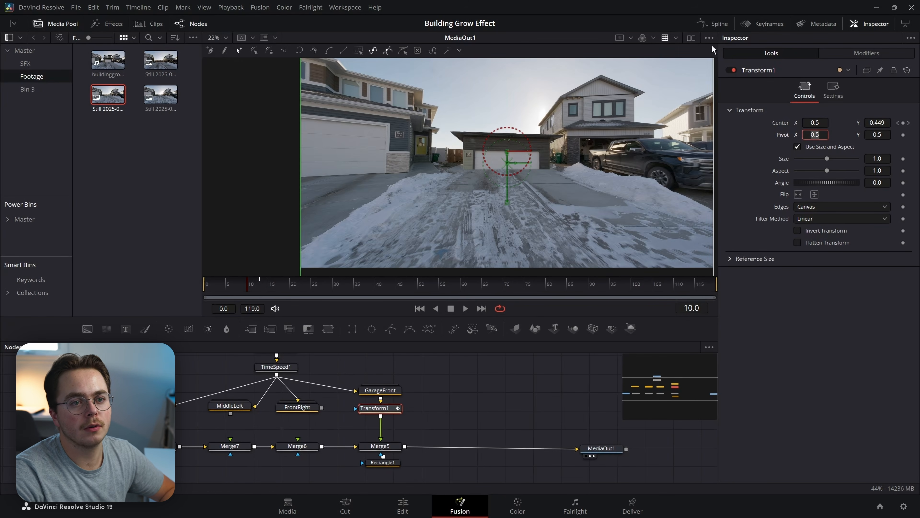
{"action": "left_click", "coordinate": [716, 24]}
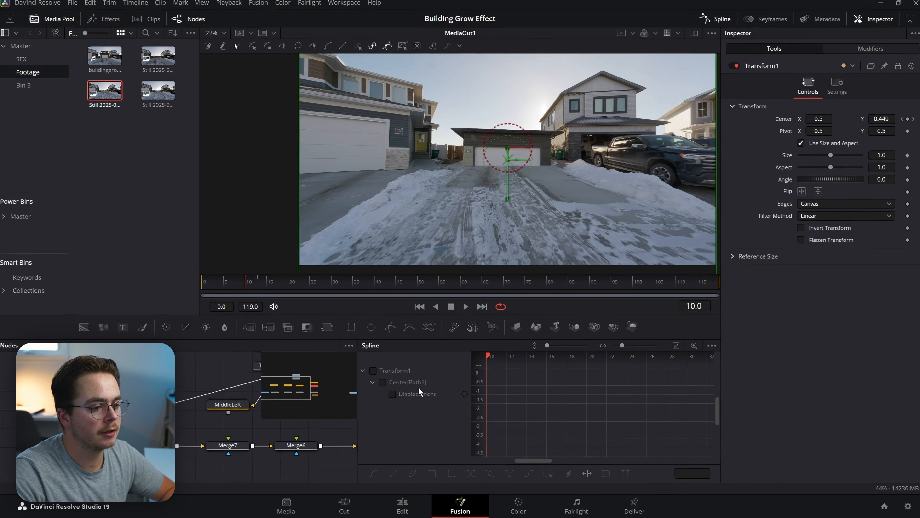
Fit the Displacement curve, smooth both keyframes, and stretch the slow start of the garage's rise.
{"action": "left_click", "coordinate": [418, 395]}
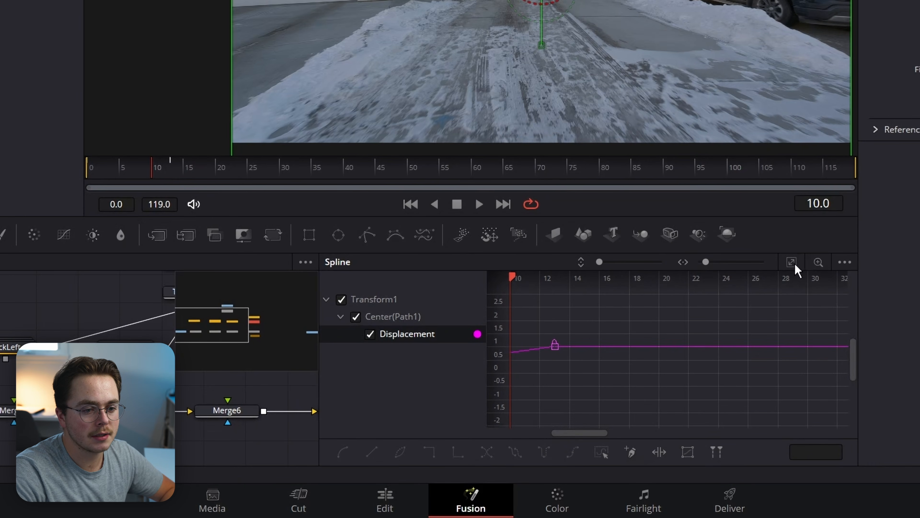
{"action": "left_click", "coordinate": [795, 265]}
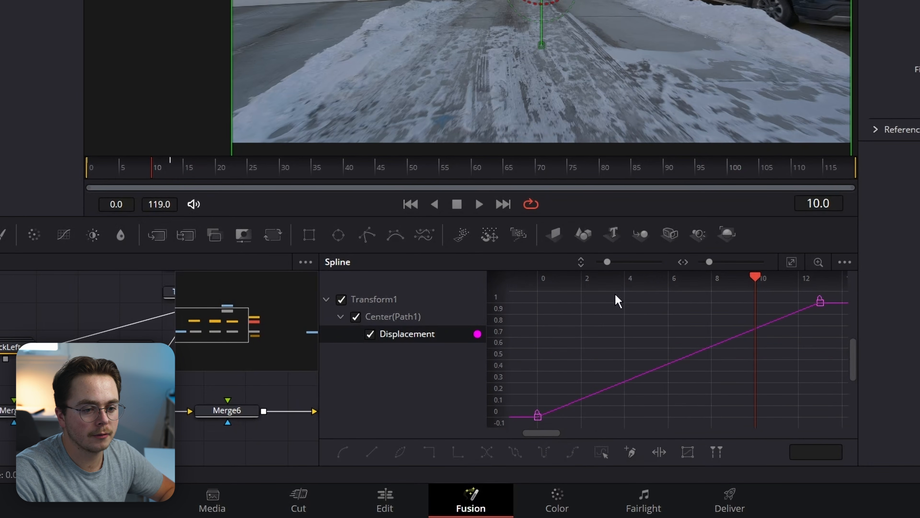
{"action": "left_click_drag", "start_coordinate": [841, 301], "coordinate": [482, 435]}
{"action": "key", "text": "s"}
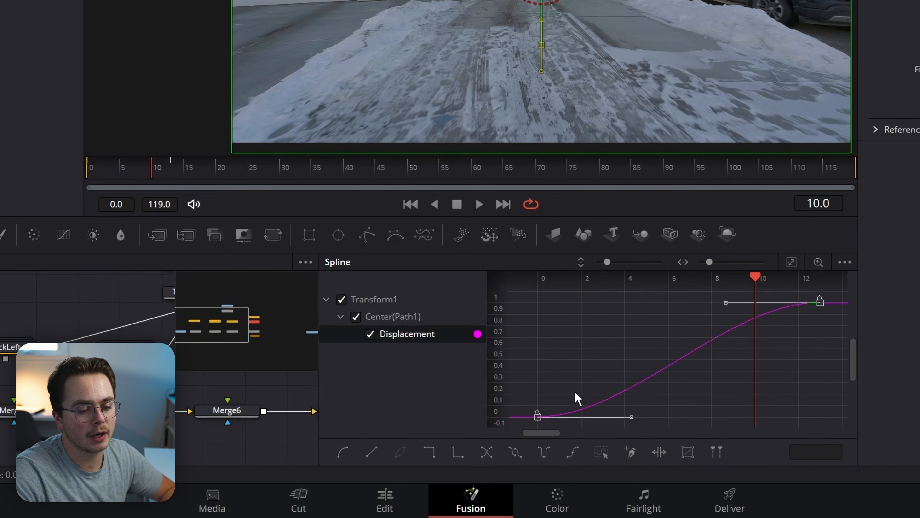
{"action": "left_click_drag", "start_coordinate": [630, 419], "coordinate": [834, 419]}
{"action": "left_click_drag", "start_coordinate": [756, 282], "coordinate": [788, 306]}
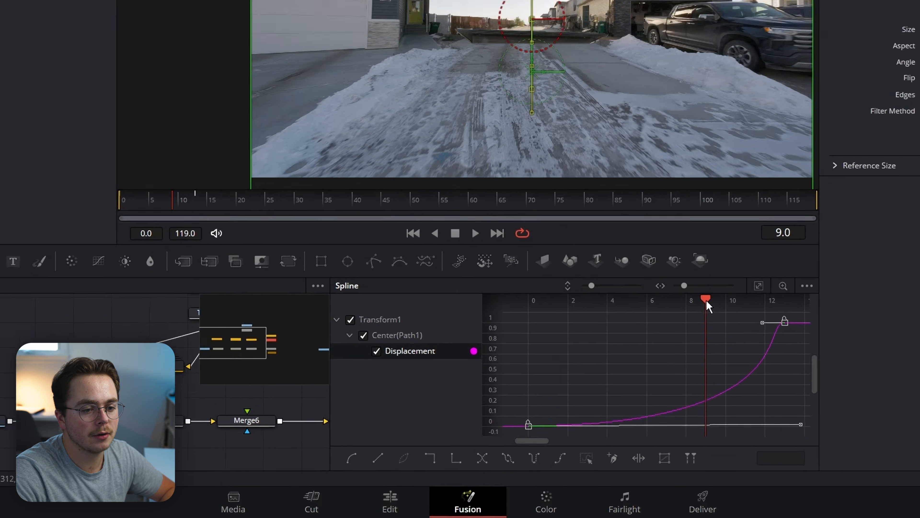
{"action": "left_click_drag", "start_coordinate": [749, 283], "coordinate": [823, 285]}
{"action": "left_click_drag", "start_coordinate": [695, 363], "coordinate": [631, 386]}
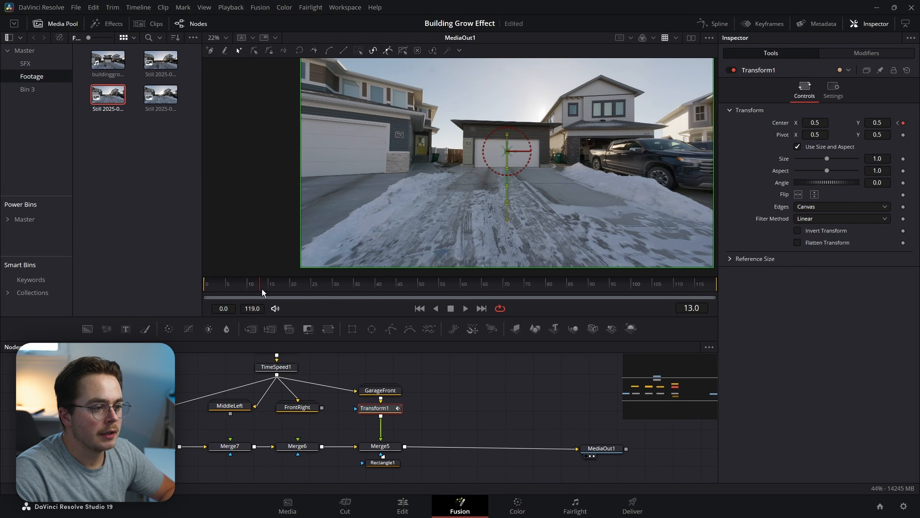
{"action": "left_click_drag", "start_coordinate": [261, 291], "coordinate": [260, 282]}
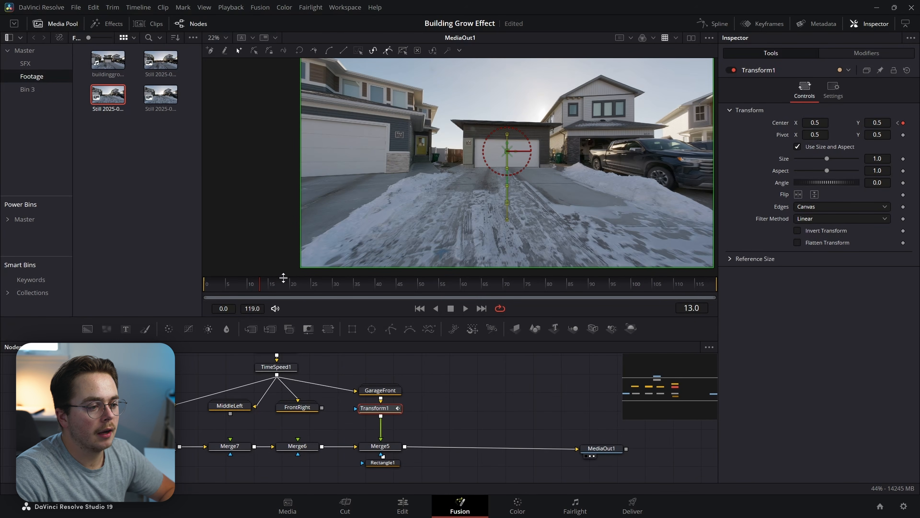
Reconnect FrontRight to its merge and insert Transform2 after it.
{"action": "left_click", "coordinate": [307, 407]}
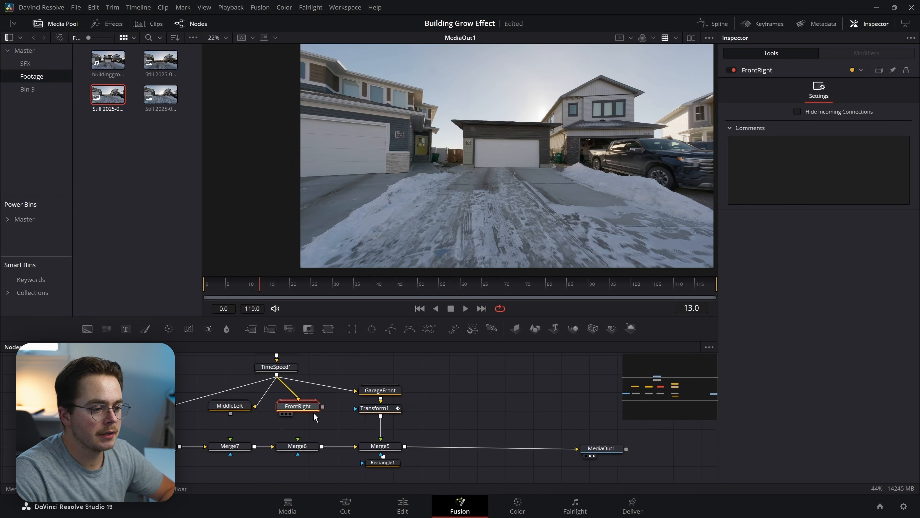
{"action": "left_click_drag", "start_coordinate": [322, 407], "coordinate": [298, 439]}
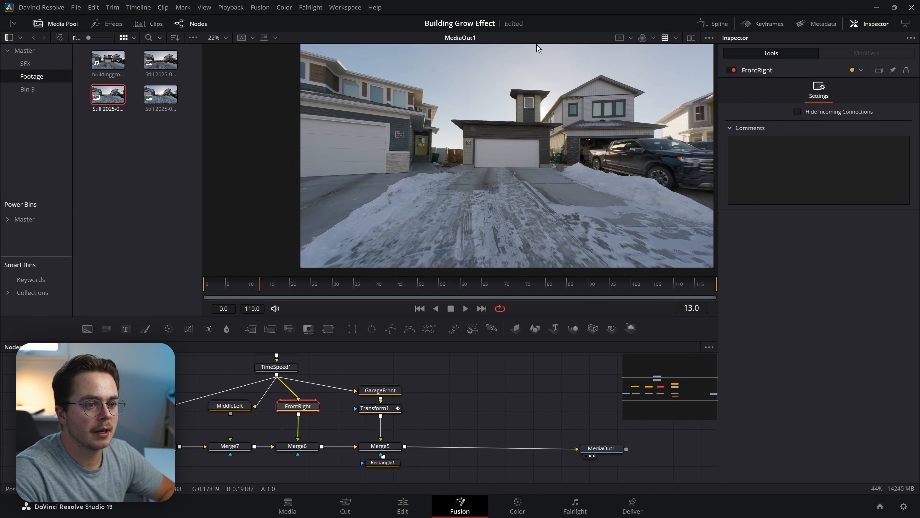
{"action": "key", "text": "shift+space"}
{"action": "type", "text": "xf"}
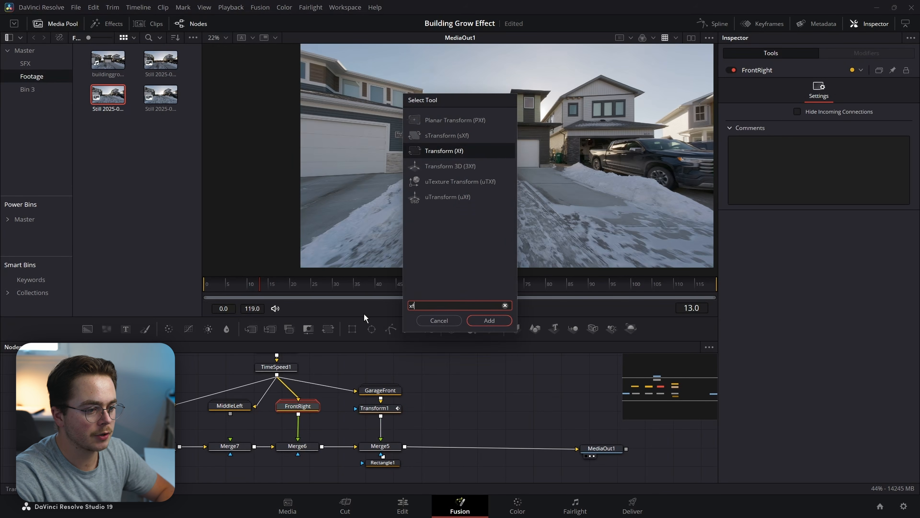
{"action": "key", "text": "Return"}
Keyframe Transform2's Center Y from 0.337 at frame 13 to 0.5 at frame 26.
{"action": "key", "text": "Left"}
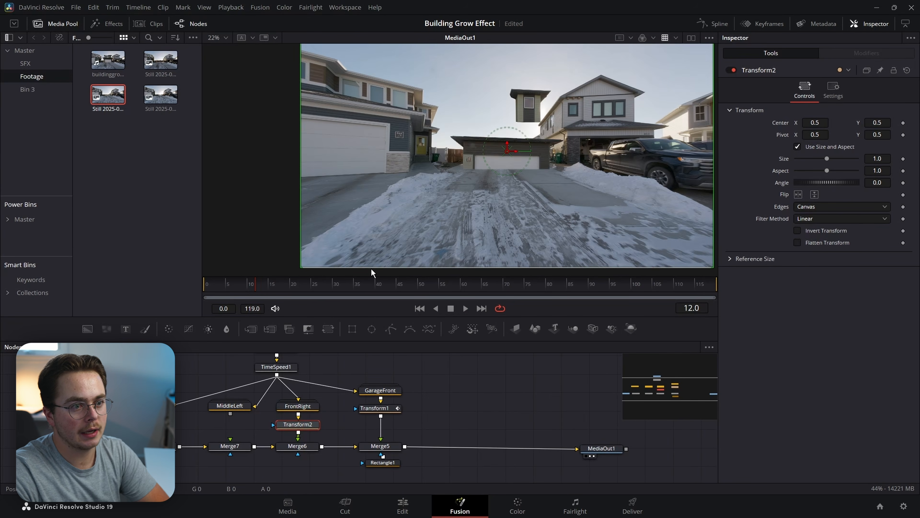
{"action": "key", "text": "Right"}
{"action": "key", "text": "Left"}
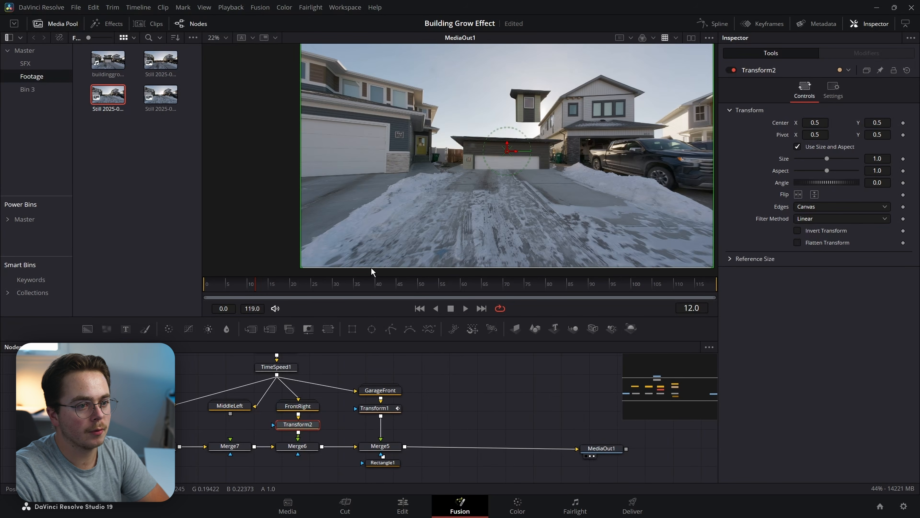
{"action": "key", "text": "Right"}
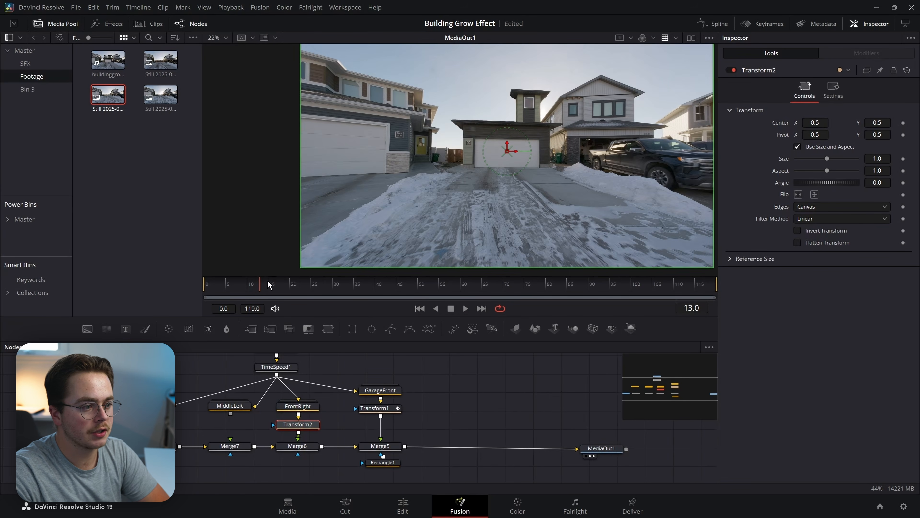
{"action": "left_click", "coordinate": [903, 123]}
{"action": "left_click_drag", "start_coordinate": [885, 123], "coordinate": [832, 144]}
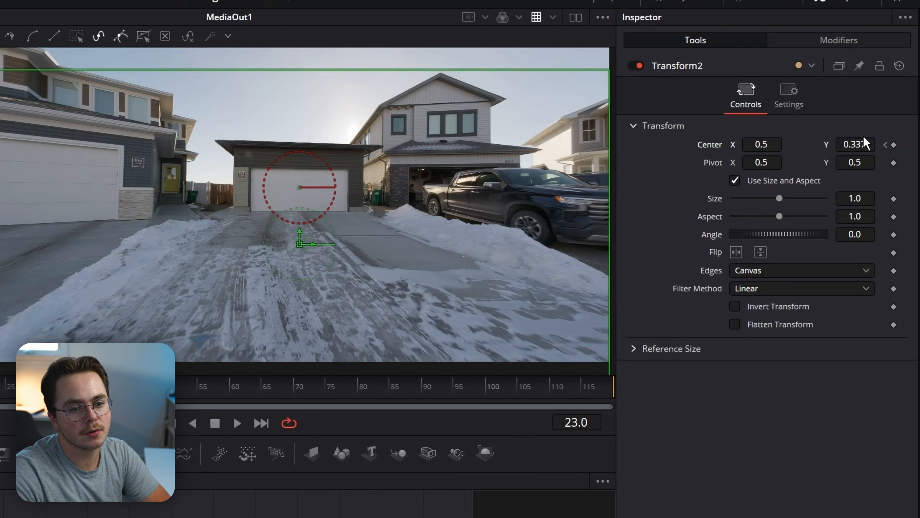
{"action": "left_click", "coordinate": [862, 144]}
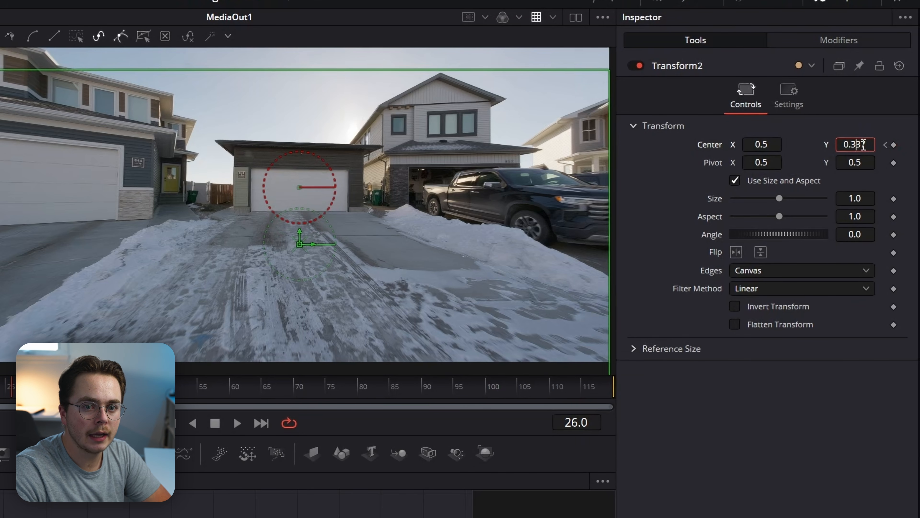
{"action": "type", "text": ".5"}
{"action": "key", "text": "Tab"}
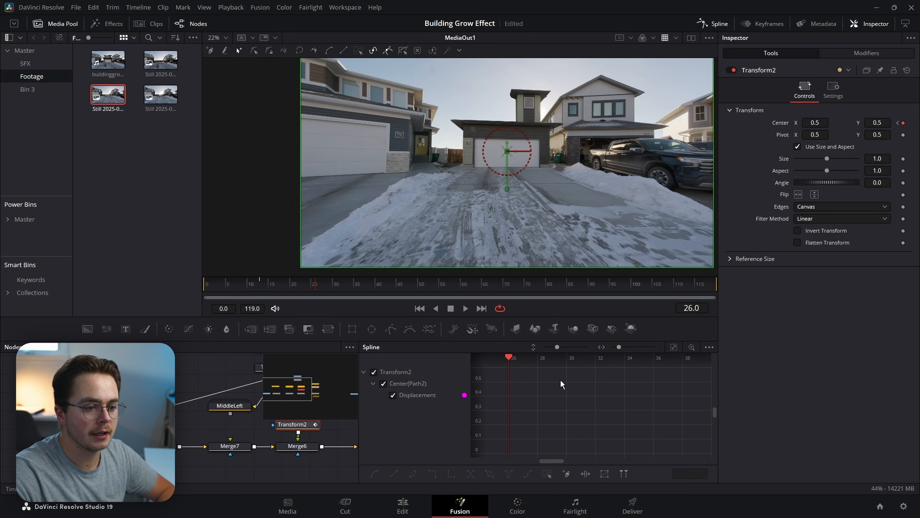
Smooth both Transform2 Displacement keyframes, lengthening the slow start and steepening the end of the rise.
{"action": "left_click", "coordinate": [674, 349]}
{"action": "left_click_drag", "start_coordinate": [704, 369], "coordinate": [479, 459]}
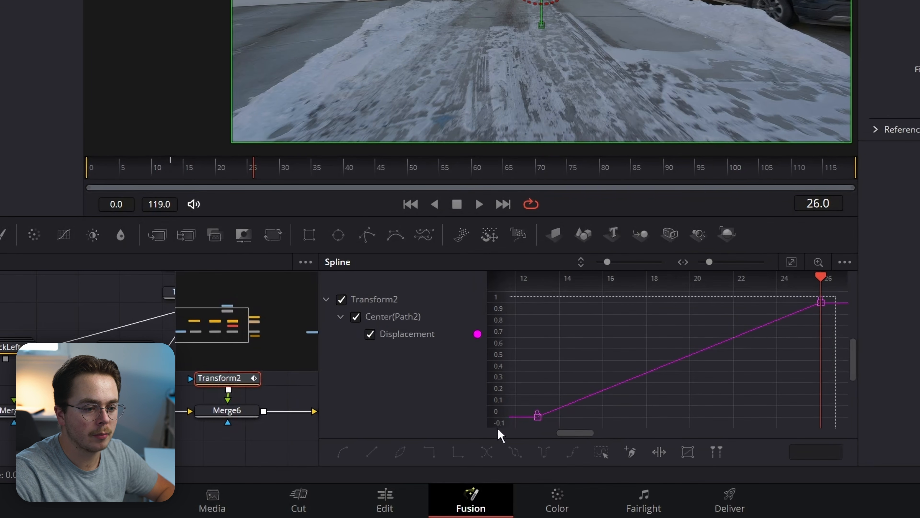
{"action": "left_click", "coordinate": [540, 452]}
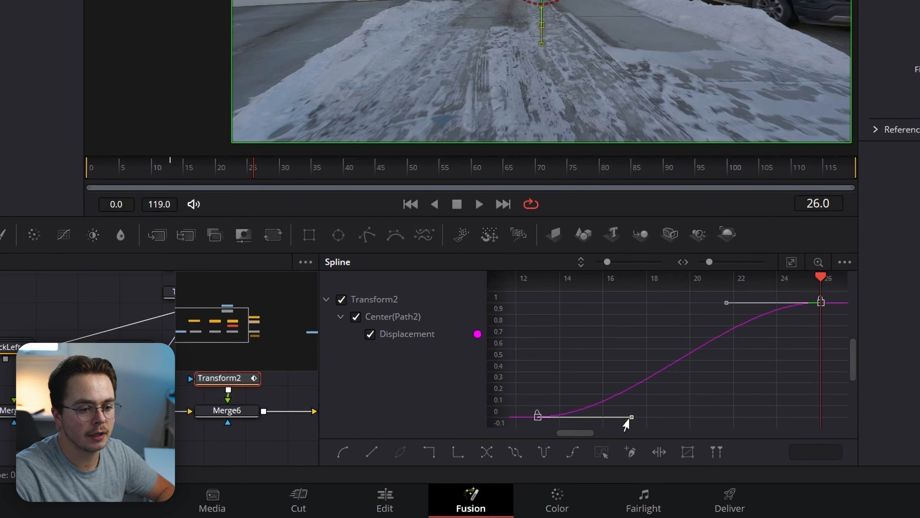
{"action": "left_click_drag", "start_coordinate": [628, 417], "coordinate": [837, 419]}
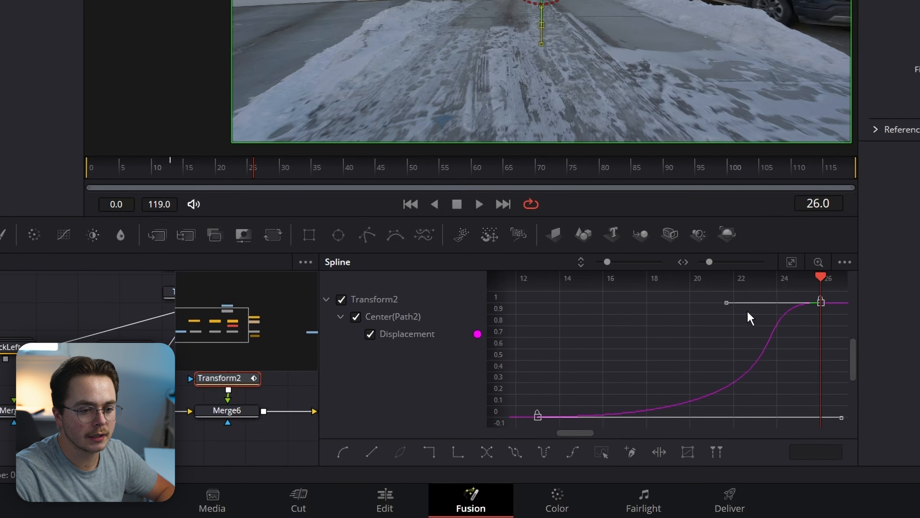
{"action": "left_click_drag", "start_coordinate": [722, 308], "coordinate": [783, 303]}
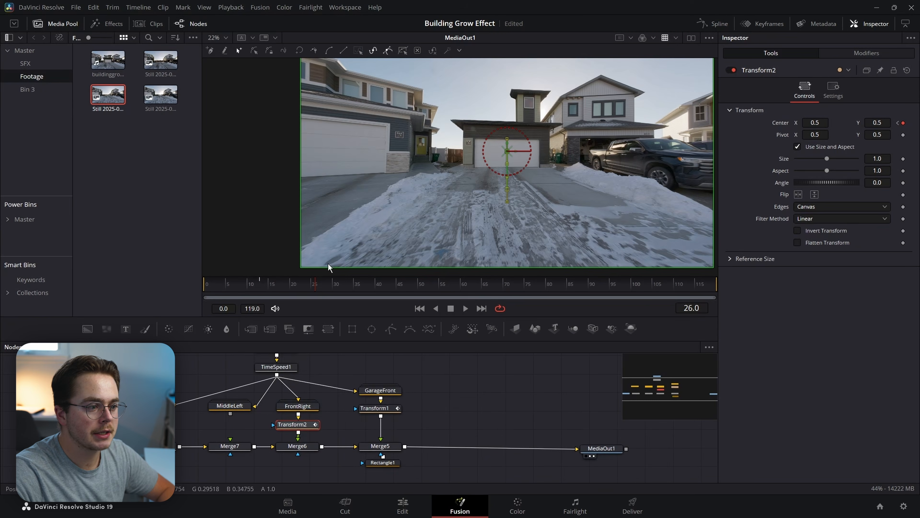
{"action": "left_click_drag", "start_coordinate": [302, 282], "coordinate": [261, 284]}
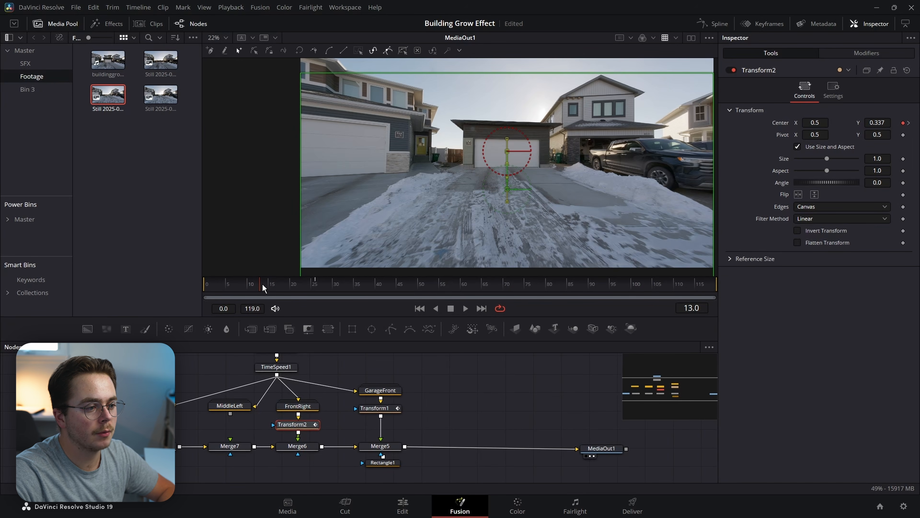
Keyframe Merge6's Blend at 1.0 on frame 13 and 0.0 on frame 12 to hide FrontRight.
{"action": "left_click", "coordinate": [300, 449]}
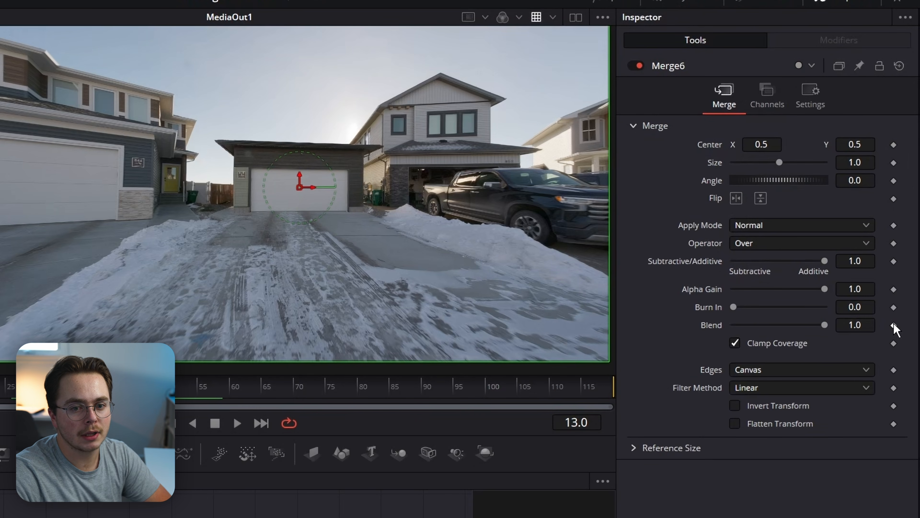
{"action": "left_click", "coordinate": [893, 325]}
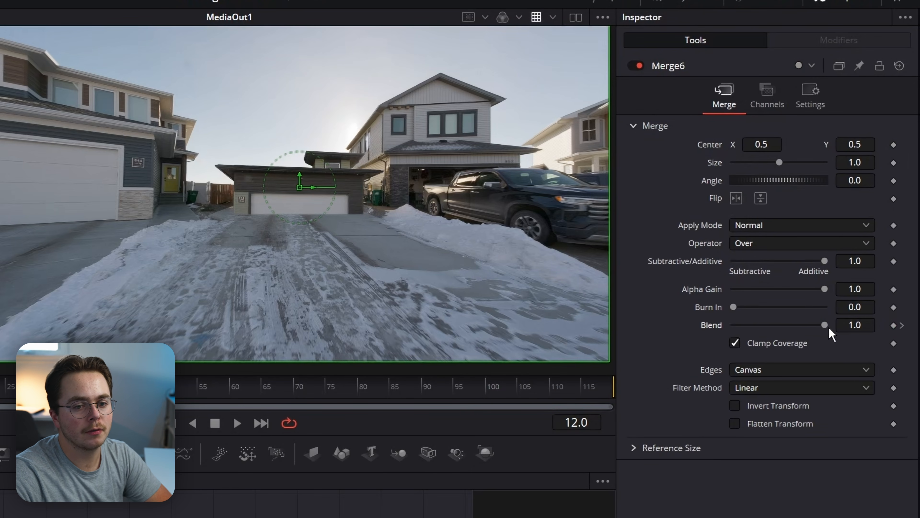
{"action": "left_click_drag", "start_coordinate": [826, 325], "coordinate": [656, 323]}
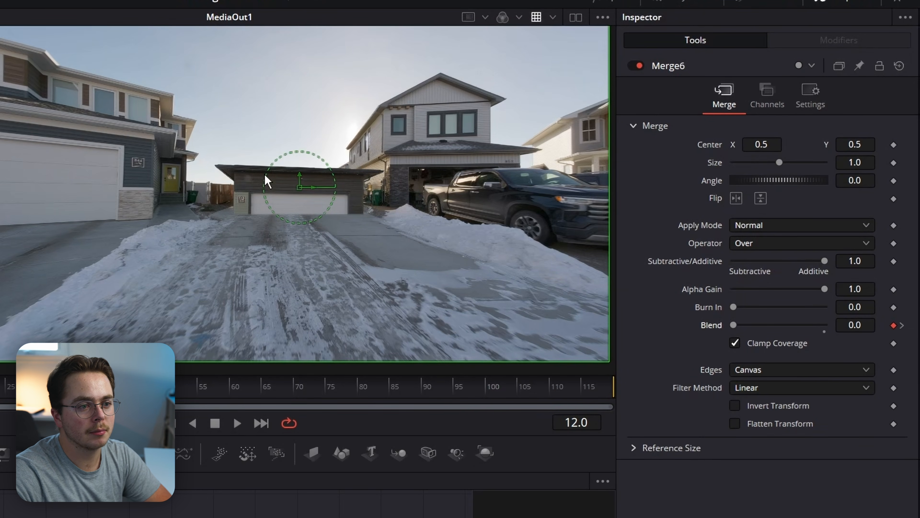
{"action": "key", "text": "Right"}
{"action": "key", "text": "Right"}
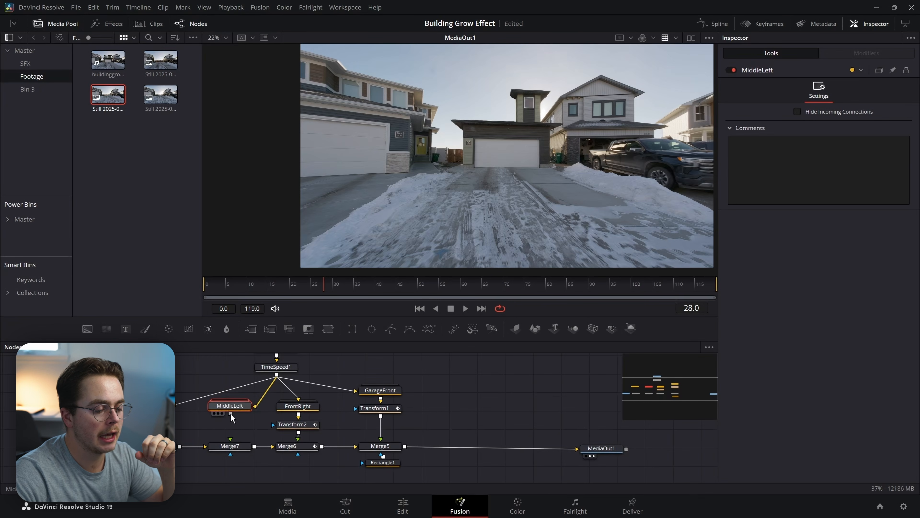
Connect MiddleLeft to Merge7, add Transform3, and keyframe its Center moved down-right at frame 26.
{"action": "left_click_drag", "start_coordinate": [231, 413], "coordinate": [234, 445]}
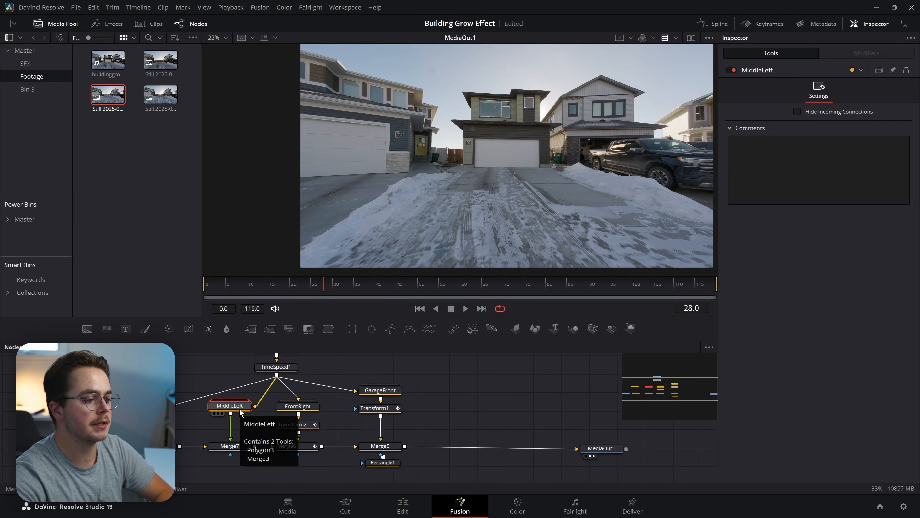
{"action": "key", "text": "shift+space"}
{"action": "key", "text": "Return"}
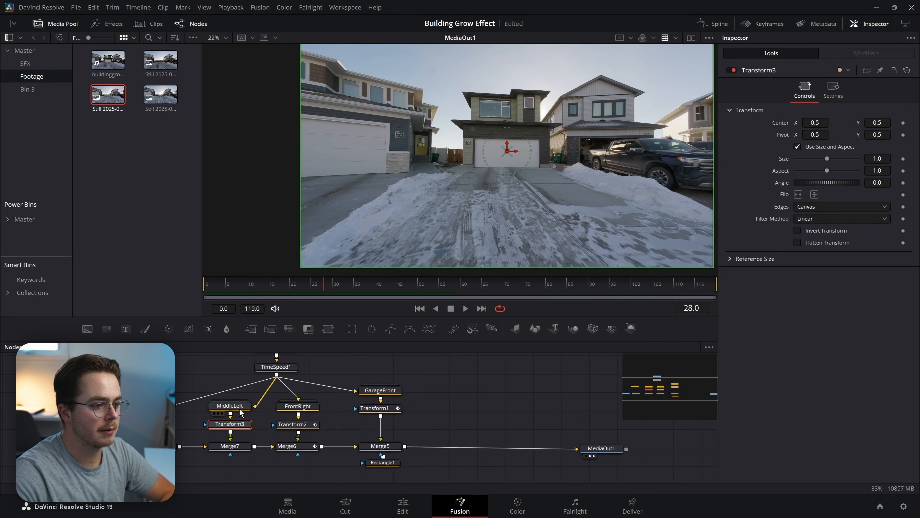
{"action": "left_click", "coordinate": [302, 425]}
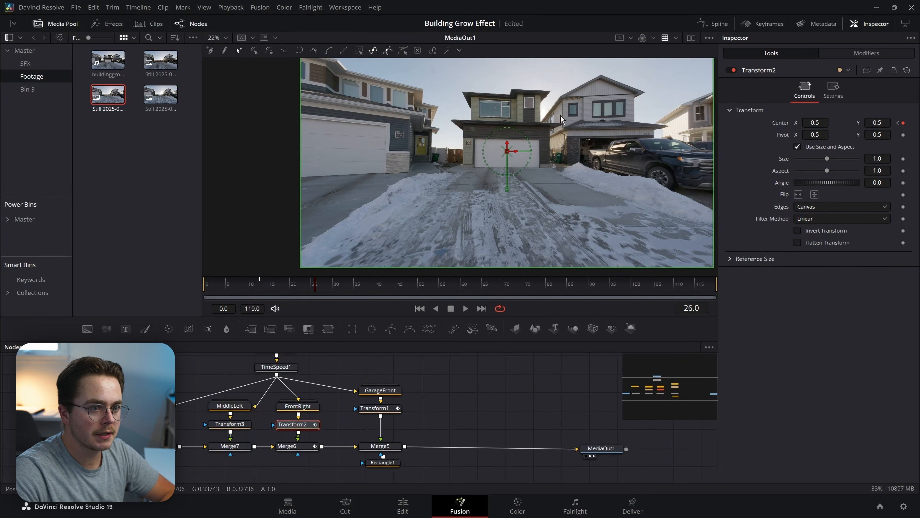
{"action": "left_click", "coordinate": [227, 423]}
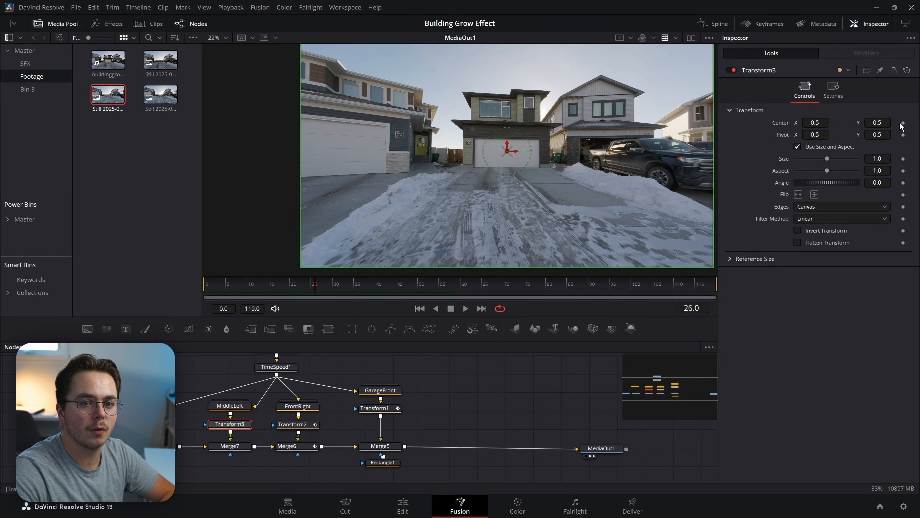
{"action": "left_click", "coordinate": [903, 124]}
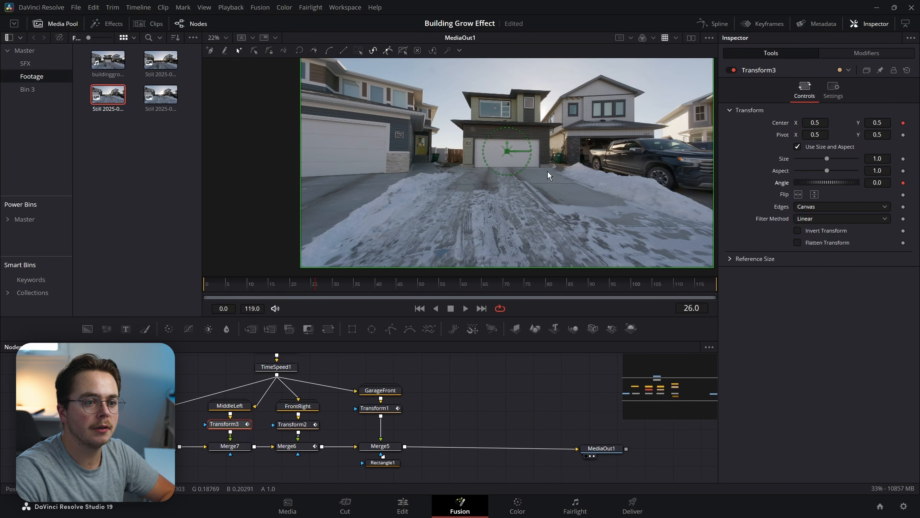
{"action": "left_click_drag", "start_coordinate": [508, 152], "coordinate": [549, 183]}
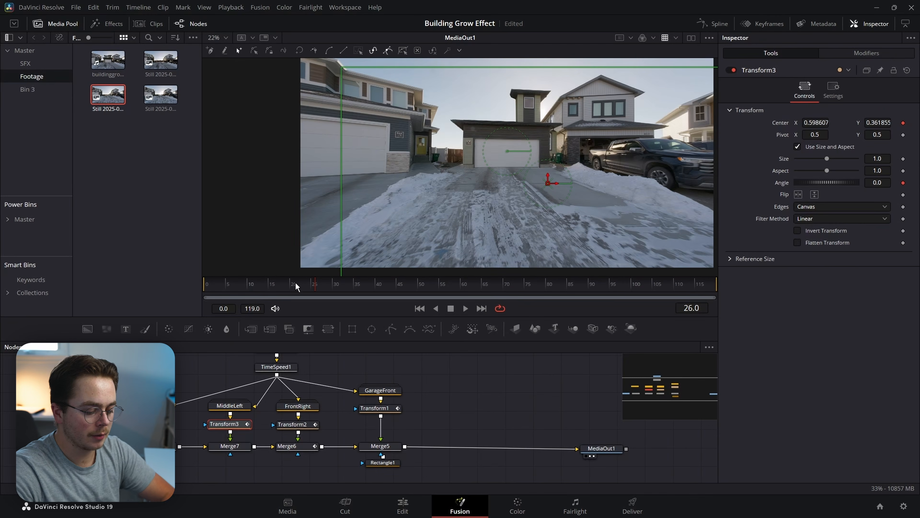
At frame 38, set Transform3's Center to 0.5, 0.5.
{"action": "left_click", "coordinate": [367, 285]}
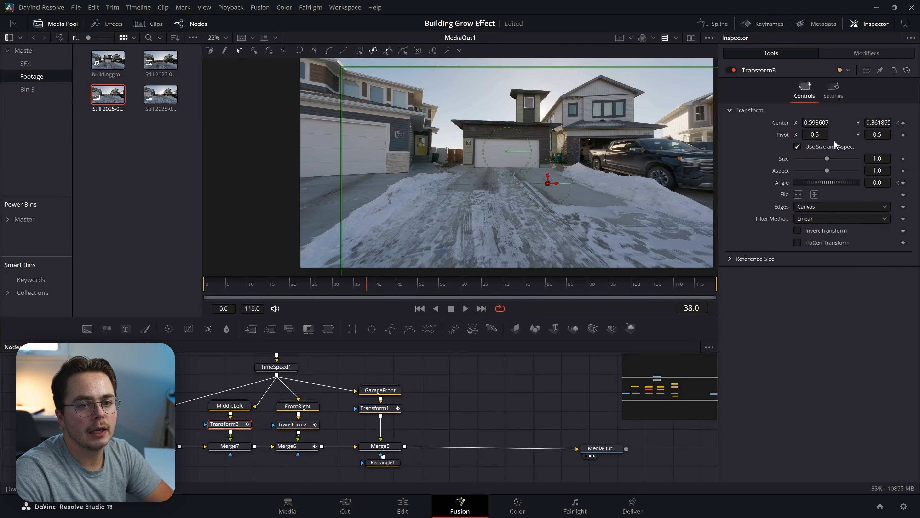
{"action": "left_click", "coordinate": [819, 123]}
{"action": "type", "text": "0.5"}
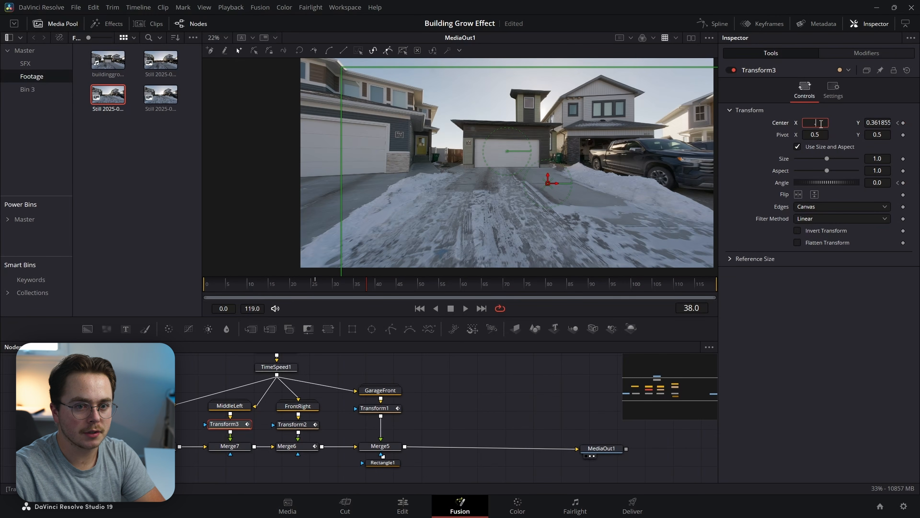
{"action": "key", "text": "Tab"}
{"action": "type", "text": "0.5"}
{"action": "key", "text": "Tab"}
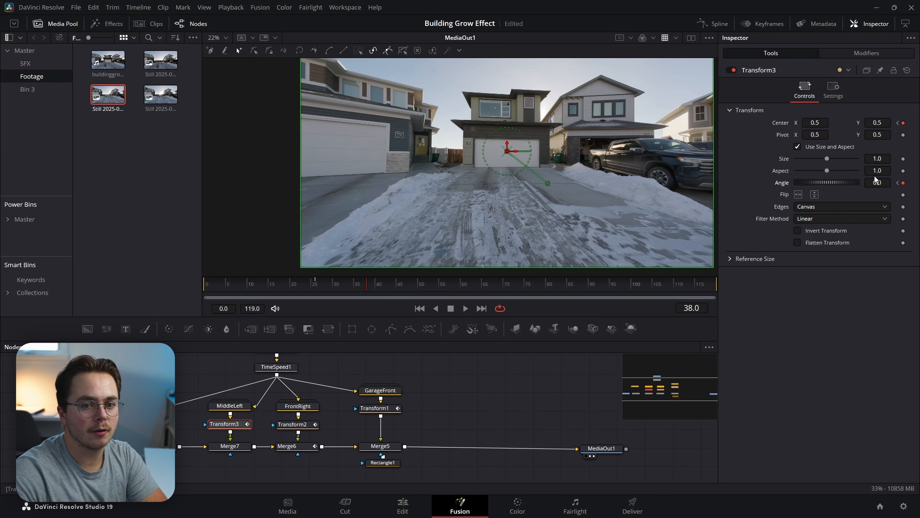
Tilt MiddleLeft to 7.8° at frame 26 and preview its rise.
{"action": "left_click", "coordinate": [898, 182]}
{"action": "left_click_drag", "start_coordinate": [839, 183], "coordinate": [841, 186]}
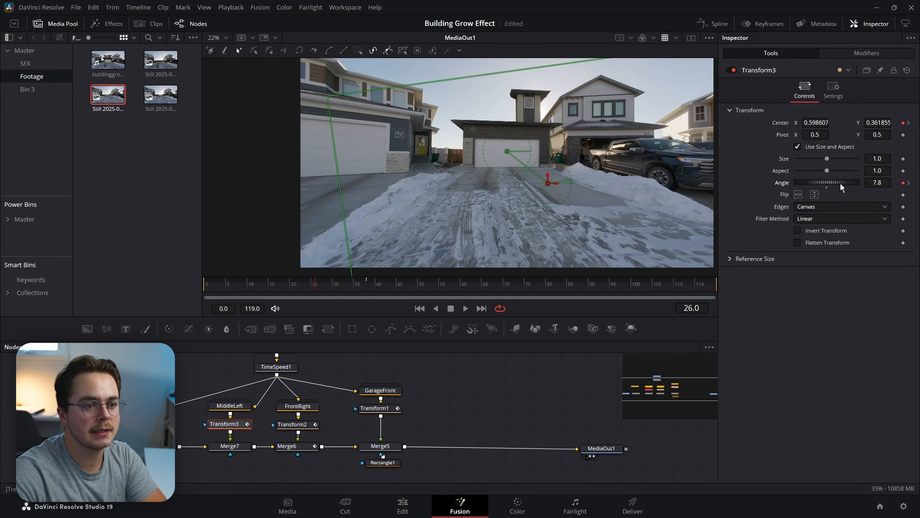
{"action": "left_click_drag", "start_coordinate": [328, 285], "coordinate": [340, 287]}
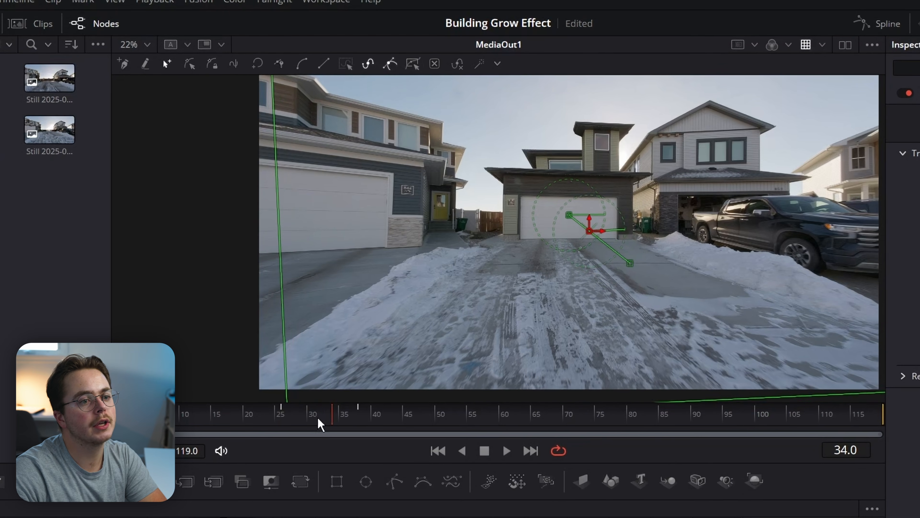
{"action": "left_click_drag", "start_coordinate": [321, 424], "coordinate": [376, 419]}
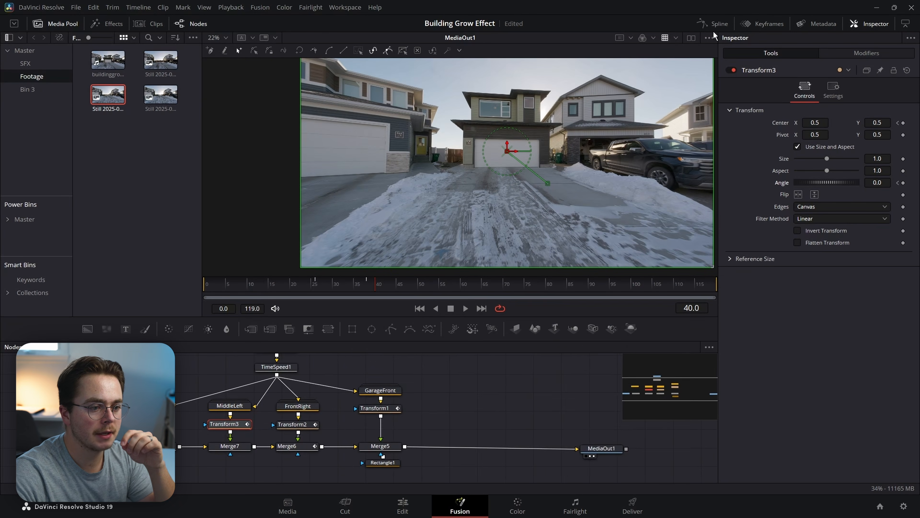
Smooth Transform3's position keyframes in the Spline editor and stretch the slow start of the rise.
{"action": "left_click", "coordinate": [713, 24]}
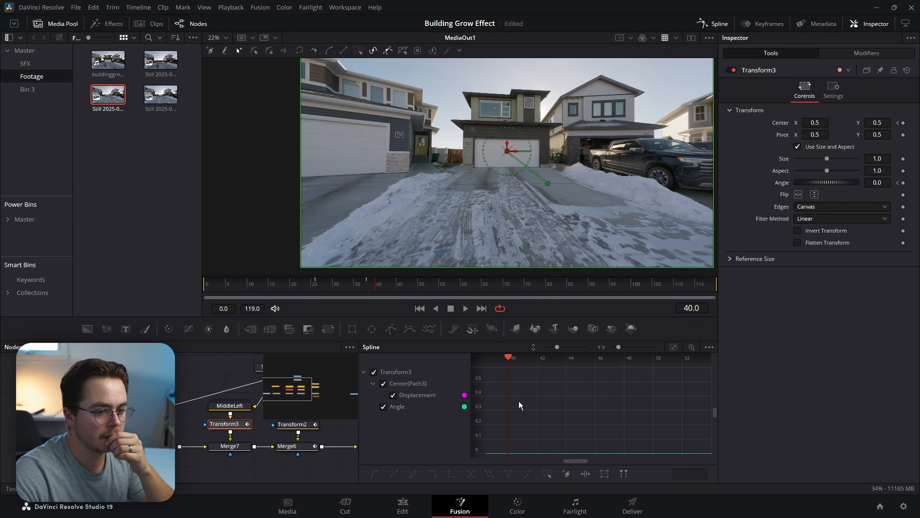
{"action": "left_click", "coordinate": [677, 345]}
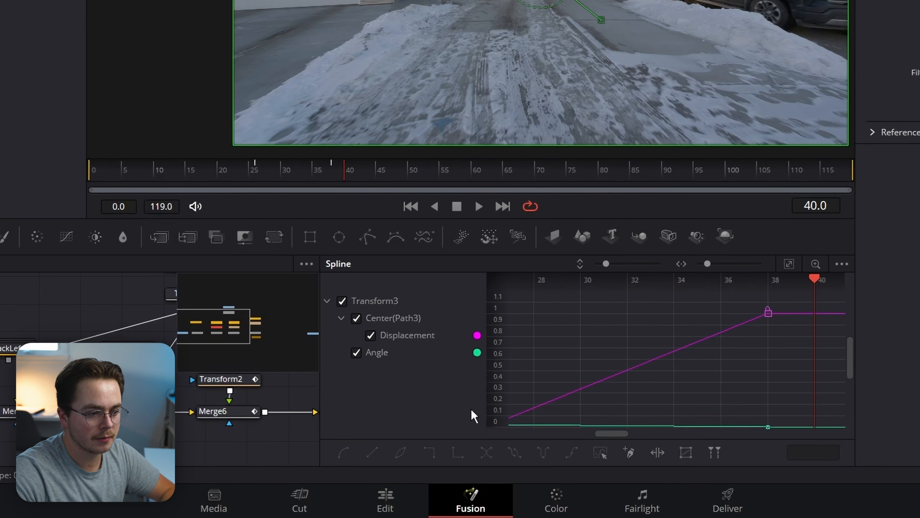
{"action": "left_click", "coordinate": [383, 406]}
{"action": "left_click", "coordinate": [792, 266]}
{"action": "left_click_drag", "start_coordinate": [840, 293], "coordinate": [524, 426]}
{"action": "key", "text": "f"}
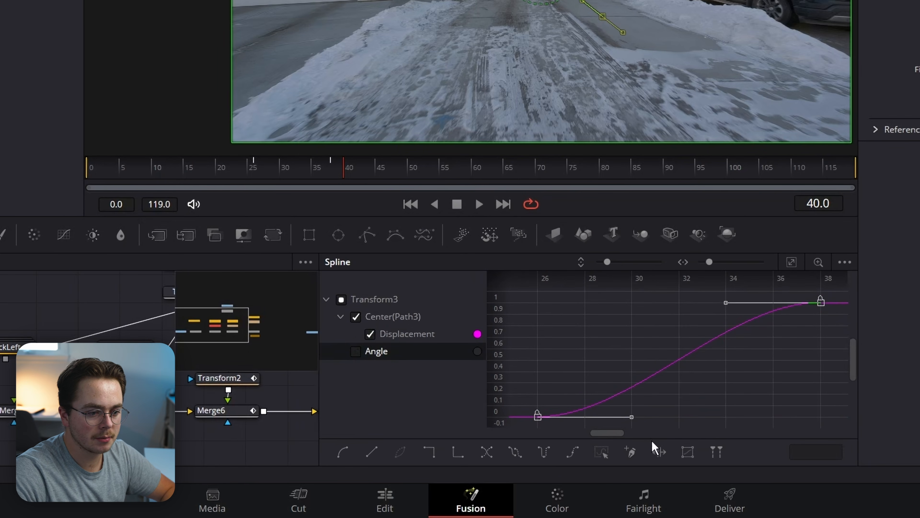
{"action": "left_click_drag", "start_coordinate": [632, 417], "coordinate": [828, 418]}
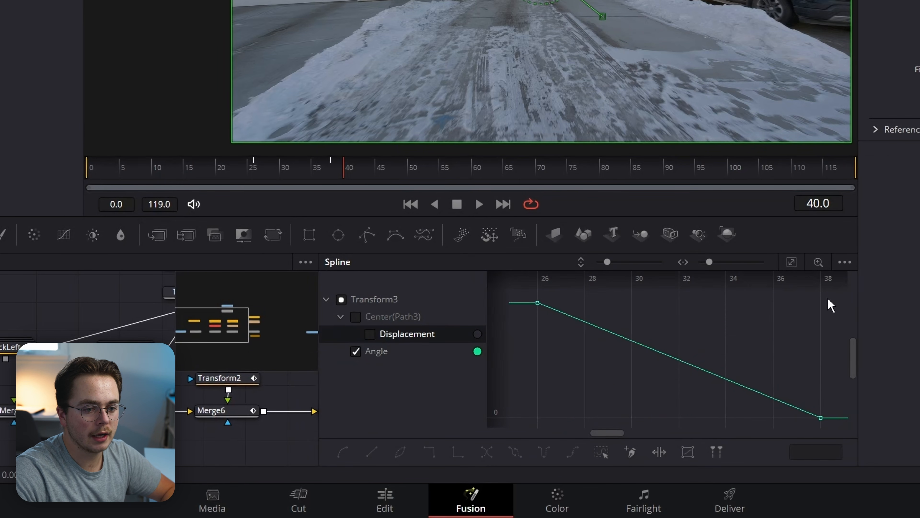
Ease the Angle keyframes so the tilt holds longer before straightening, then preview the motion.
{"action": "left_click_drag", "start_coordinate": [774, 294], "coordinate": [620, 388]}
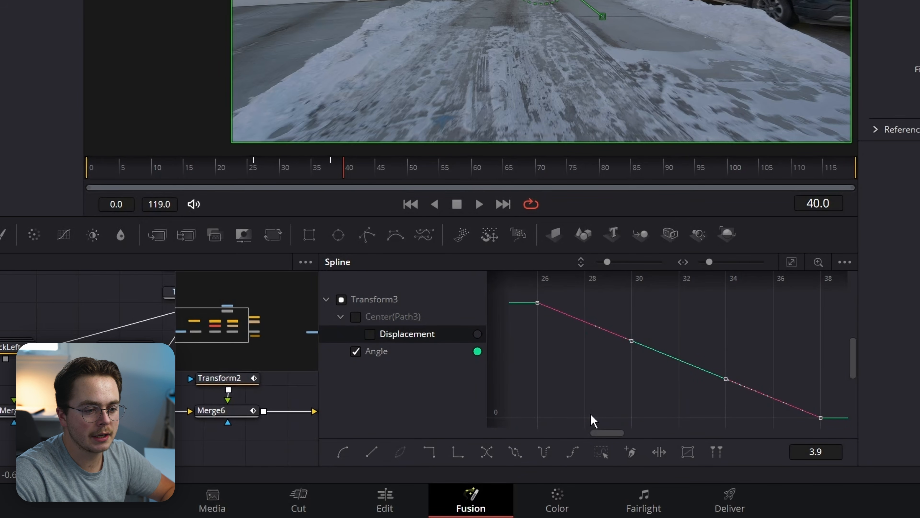
{"action": "key", "text": "f"}
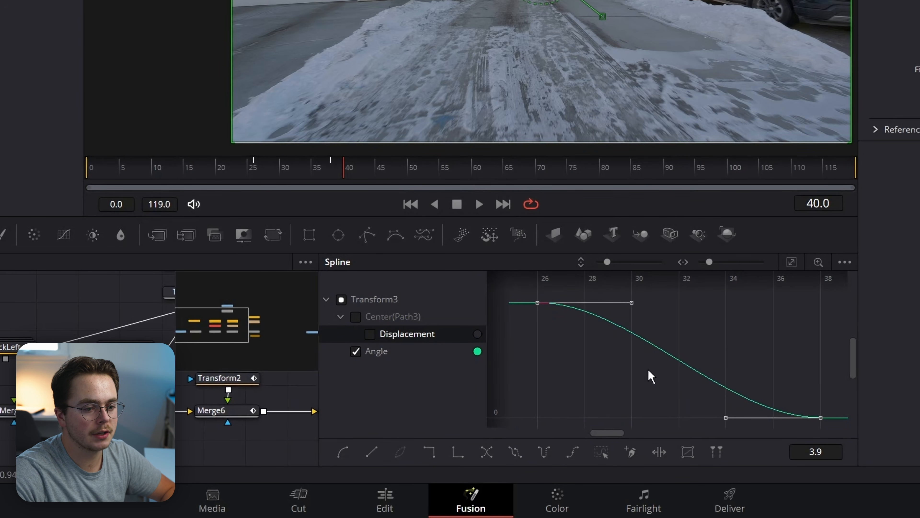
{"action": "left_click_drag", "start_coordinate": [725, 418], "coordinate": [772, 348]}
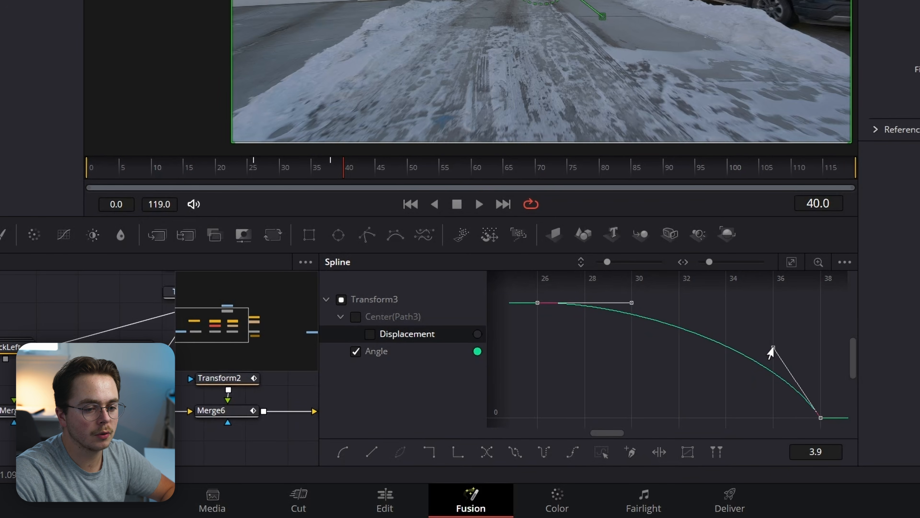
{"action": "left_click", "coordinate": [525, 304]}
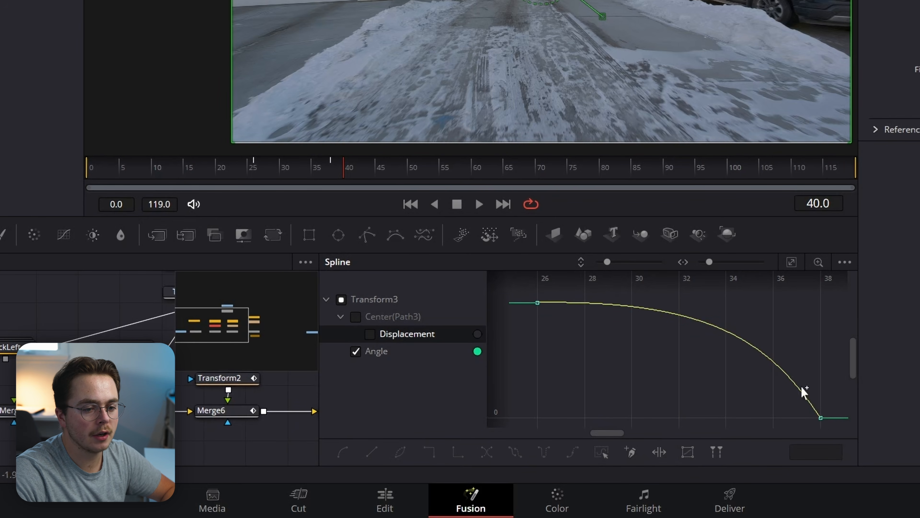
{"action": "mouse_move", "coordinate": [338, 173]}
{"action": "left_mouse_down"}
{"action": "mouse_move", "coordinate": [318, 173]}
{"action": "mouse_move", "coordinate": [328, 174]}
{"action": "left_mouse_up"}
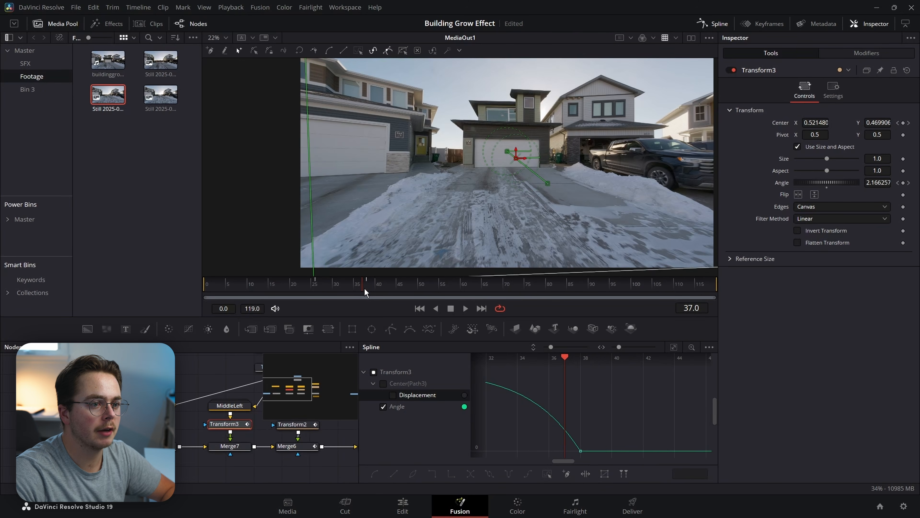
{"action": "left_click_drag", "start_coordinate": [365, 287], "coordinate": [315, 283]}
{"action": "left_click", "coordinate": [712, 24]}
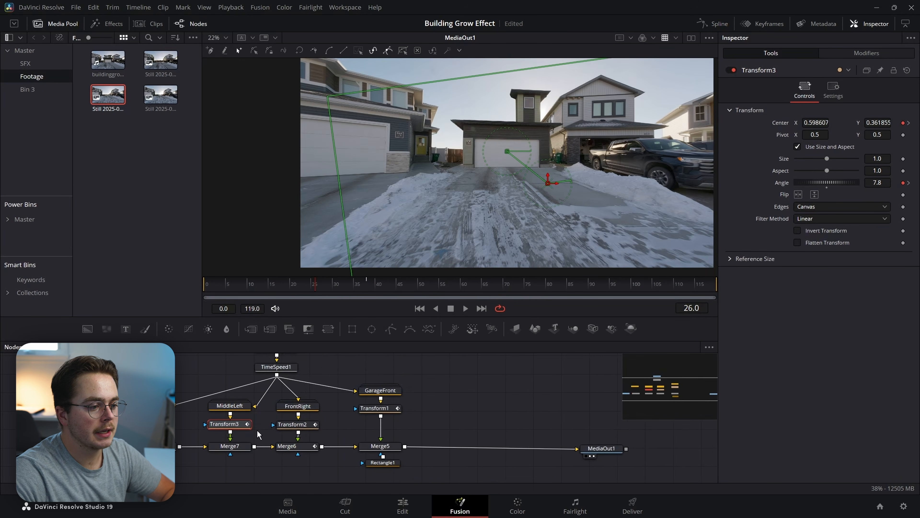
Add a Polygon mask to Merge7 for the middle-left section.
{"action": "left_click_drag", "start_coordinate": [261, 458], "coordinate": [278, 448]}
{"action": "scroll", "coordinate": [552, 145], "scroll_direction": "up", "scroll_amount": 9}
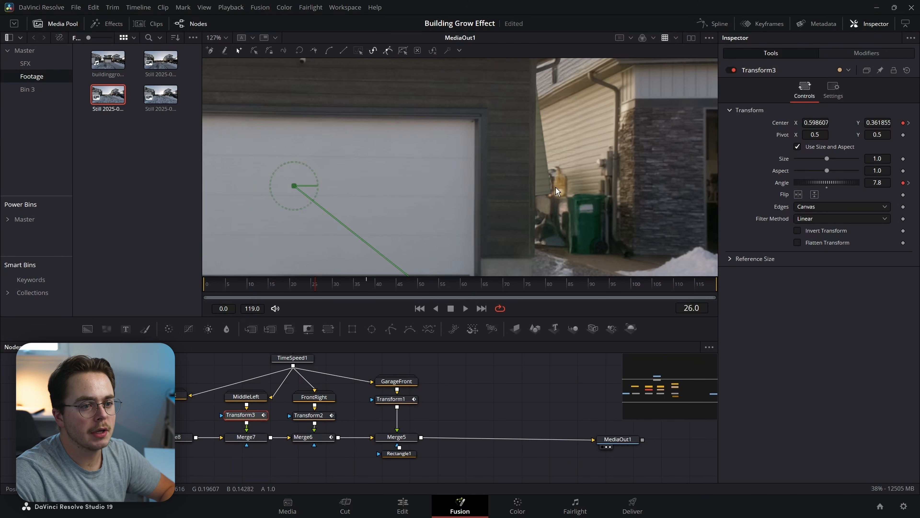
{"action": "left_click_drag", "start_coordinate": [541, 135], "coordinate": [519, 198]}
{"action": "scroll", "coordinate": [519, 198], "scroll_direction": "down", "scroll_amount": 5}
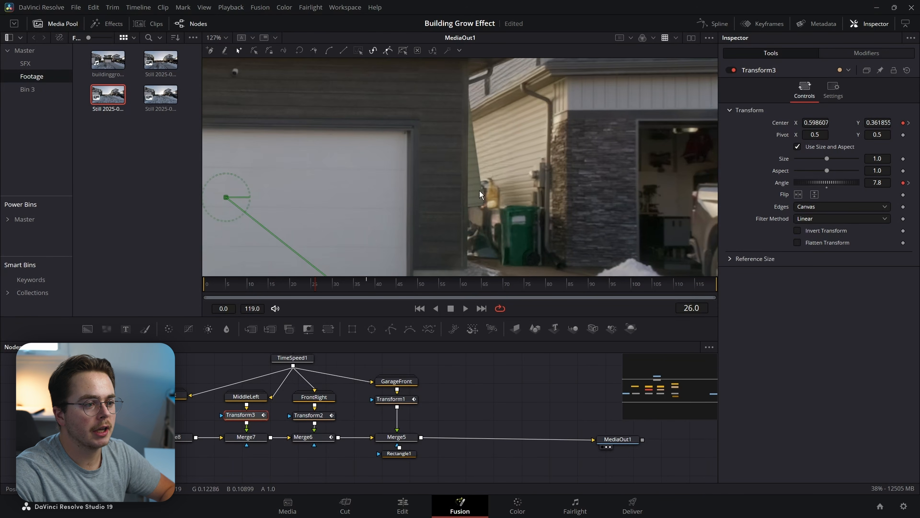
{"action": "left_click", "coordinate": [256, 441]}
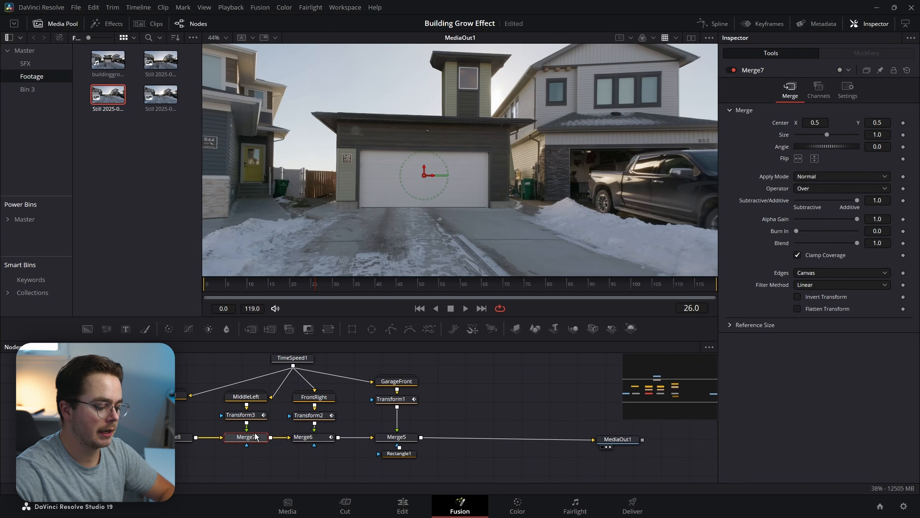
{"action": "key", "text": "shift+space"}
{"action": "type", "text": "poly"}
{"action": "key", "text": "Return"}
Draw a closed polygon outline around the middle-left house section and preview it.
{"action": "scroll", "coordinate": [449, 109], "scroll_direction": "down", "scroll_amount": 2}
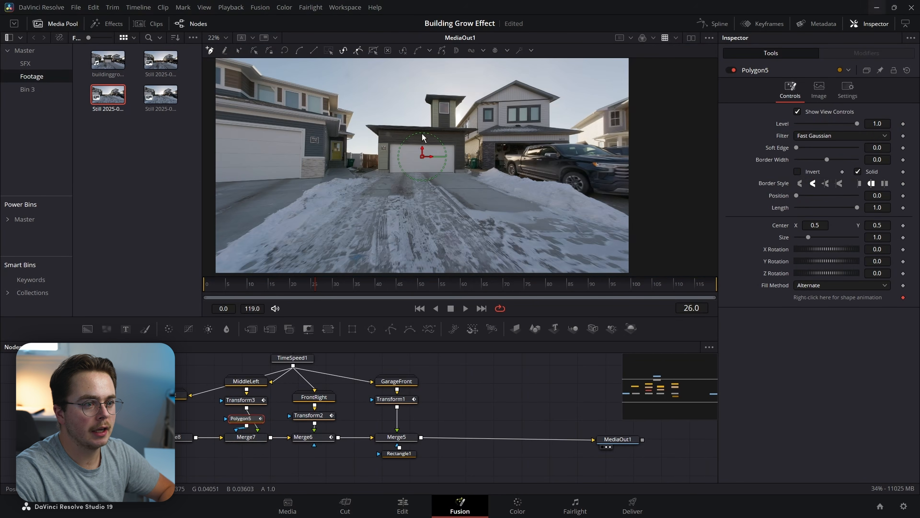
{"action": "left_click", "coordinate": [444, 164]}
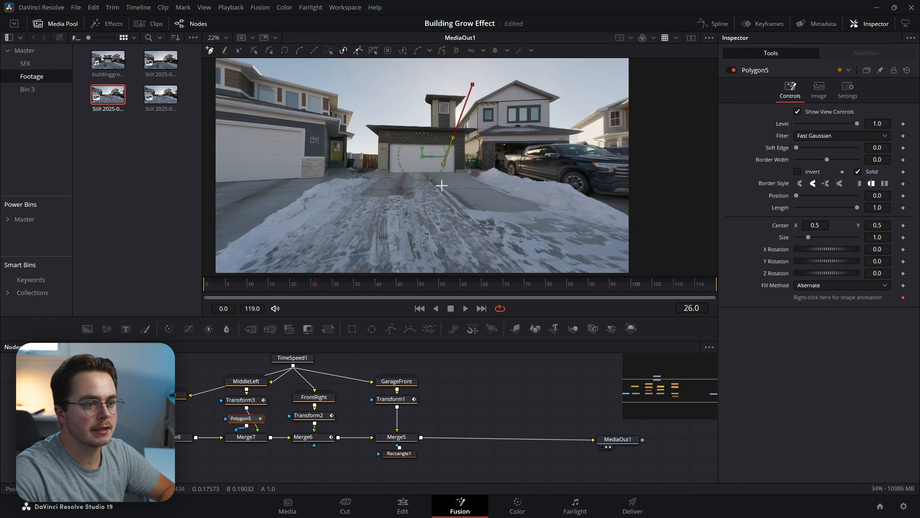
{"action": "left_click", "coordinate": [450, 192]}
{"action": "left_click", "coordinate": [336, 194]}
{"action": "left_click", "coordinate": [333, 68]}
{"action": "left_click_drag", "start_coordinate": [333, 68], "coordinate": [332, 124]}
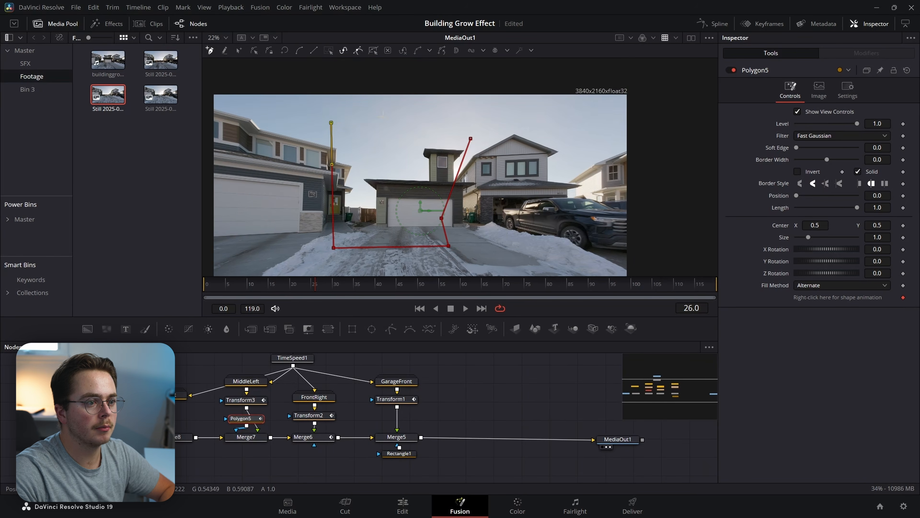
{"action": "left_click", "coordinate": [383, 117]}
{"action": "left_click", "coordinate": [471, 140]}
{"action": "scroll", "coordinate": [434, 184], "scroll_direction": "up", "scroll_amount": 2}
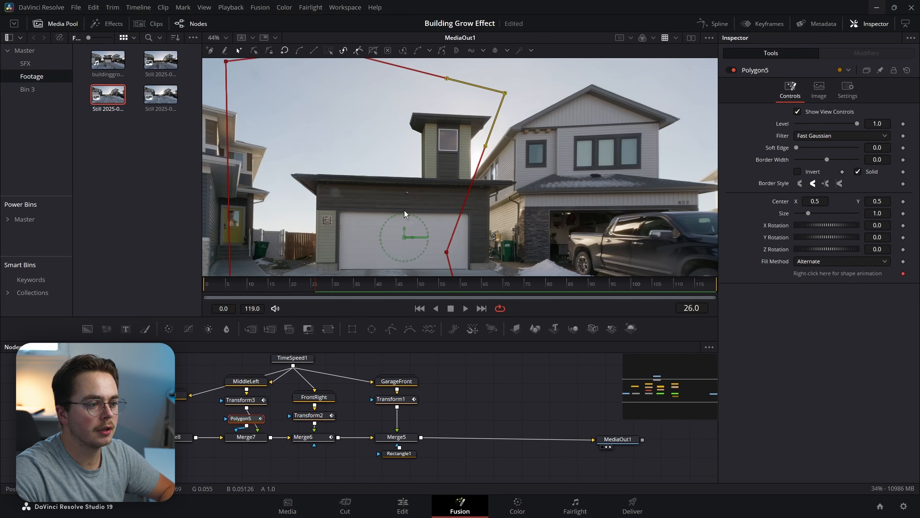
{"action": "mouse_move", "coordinate": [331, 287]}
{"action": "left_mouse_down"}
{"action": "mouse_move", "coordinate": [391, 286]}
{"action": "mouse_move", "coordinate": [319, 290]}
{"action": "left_mouse_up"}
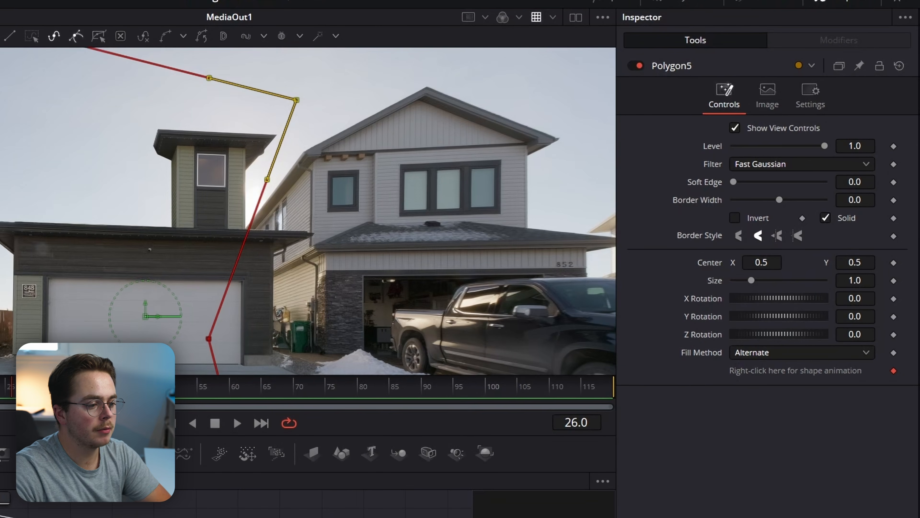
Keyframe Merge7's Blend to 0 at frame 25 and check MiddleLeft appears later.
{"action": "left_click", "coordinate": [217, 515]}
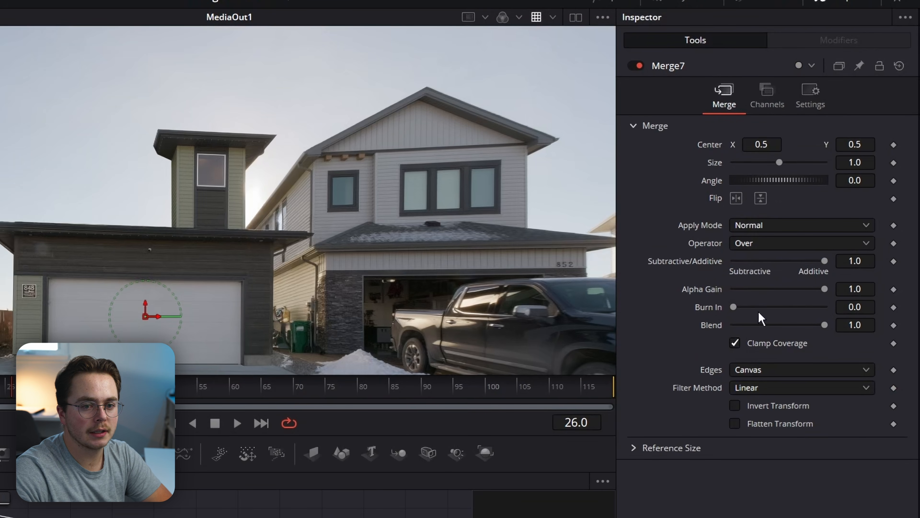
{"action": "key", "text": "Left"}
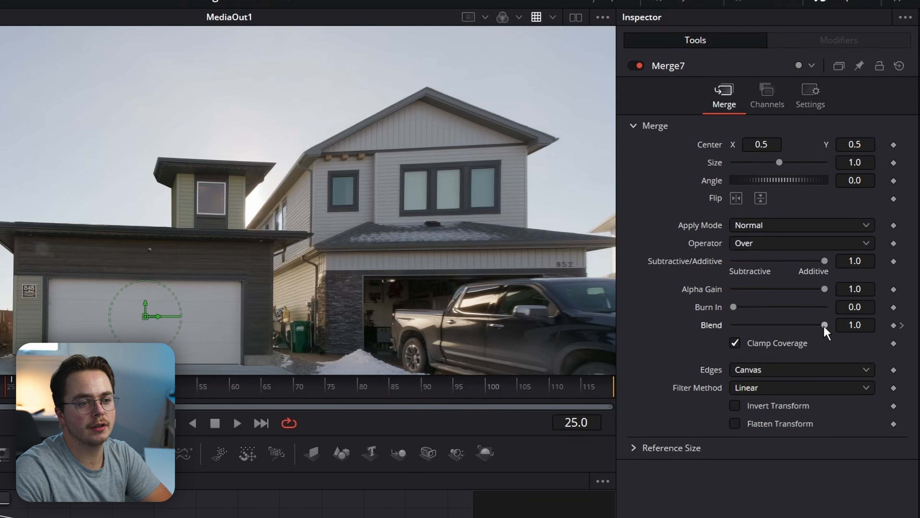
{"action": "left_click_drag", "start_coordinate": [825, 325], "coordinate": [373, 310]}
{"action": "left_click_drag", "start_coordinate": [5, 386], "coordinate": [1, 386]}
{"action": "left_click_drag", "start_coordinate": [225, 286], "coordinate": [350, 292]}
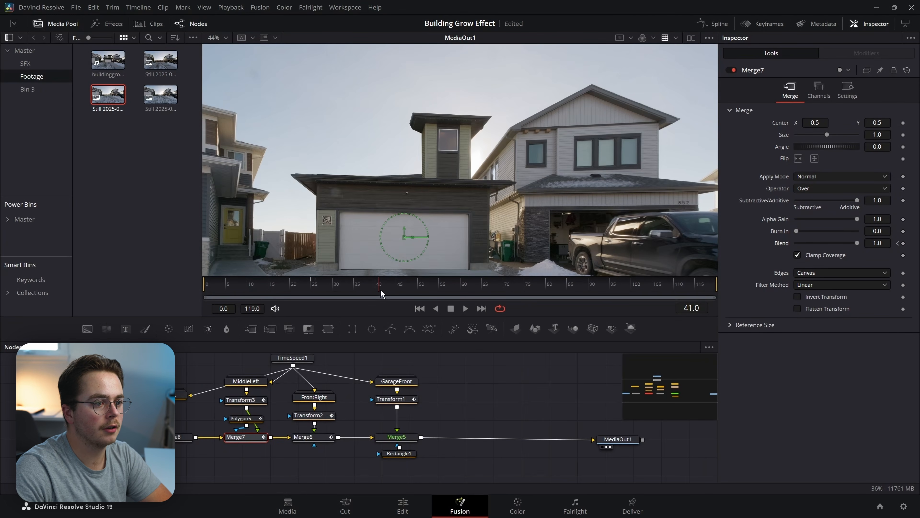
{"action": "left_click_drag", "start_coordinate": [380, 290], "coordinate": [406, 290]}
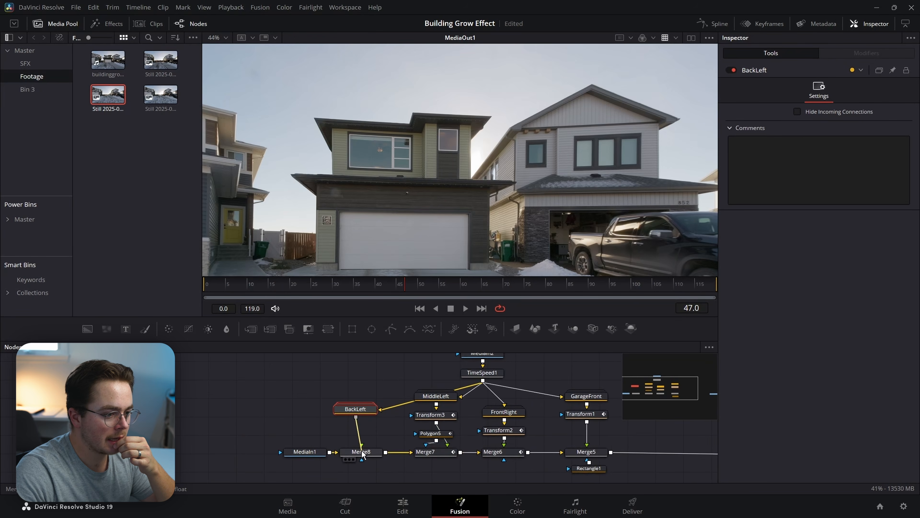
Connect BackLeft to Merge8, add Transform4, and keyframe Center X 0.537 at frame 38.
{"action": "left_click_drag", "start_coordinate": [362, 451], "coordinate": [362, 452]}
{"action": "left_click", "coordinate": [328, 329]}
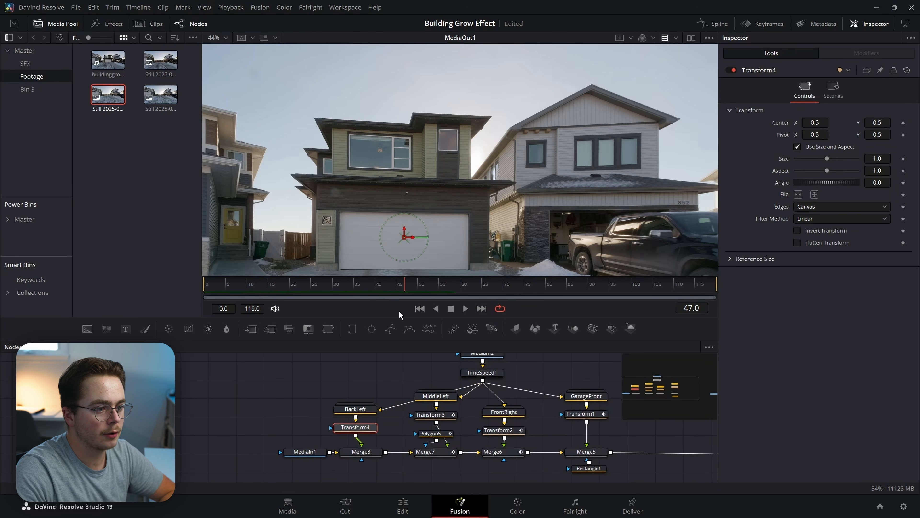
{"action": "left_click", "coordinate": [430, 415]}
{"action": "left_click", "coordinate": [369, 286]}
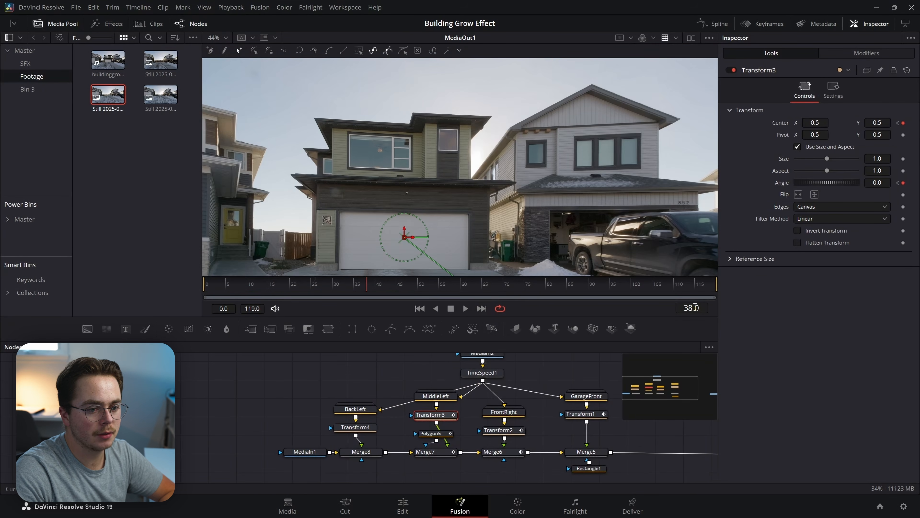
{"action": "left_click", "coordinate": [355, 427]}
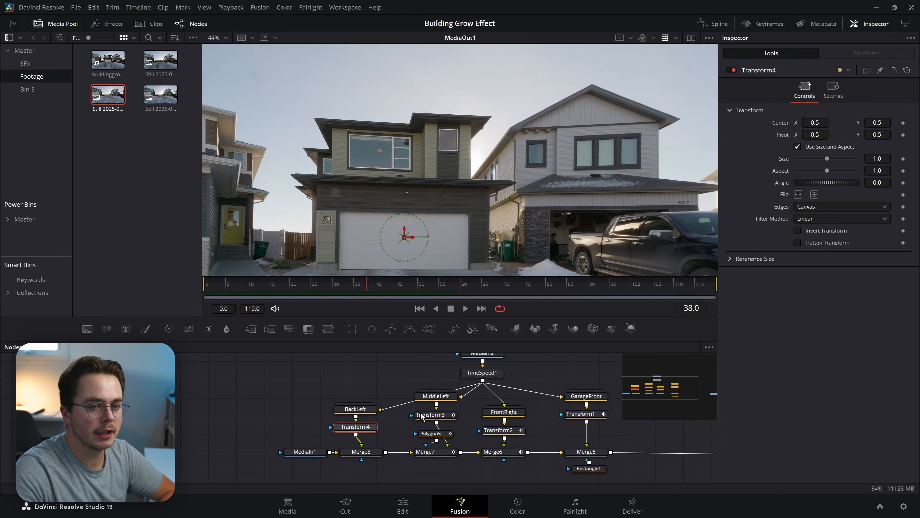
{"action": "left_click", "coordinate": [904, 123]}
{"action": "left_click_drag", "start_coordinate": [815, 123], "coordinate": [825, 123]}
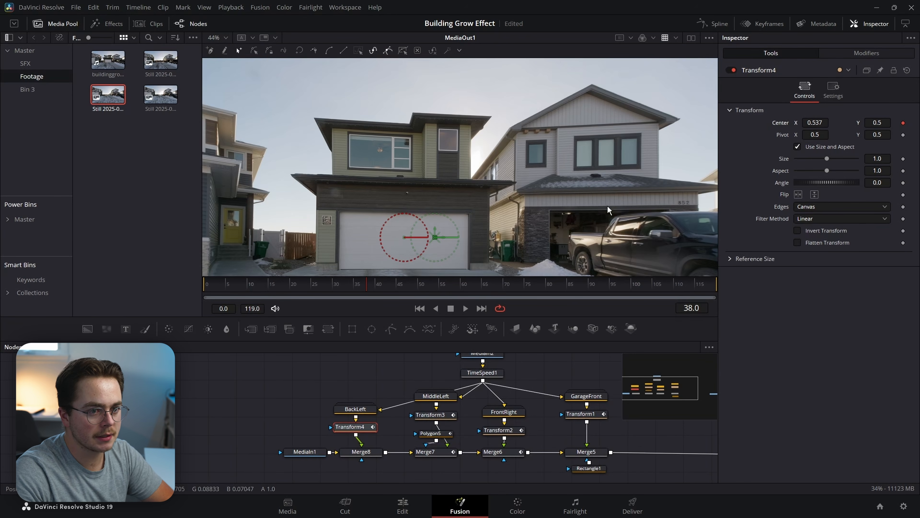
{"action": "left_click", "coordinate": [734, 71]}
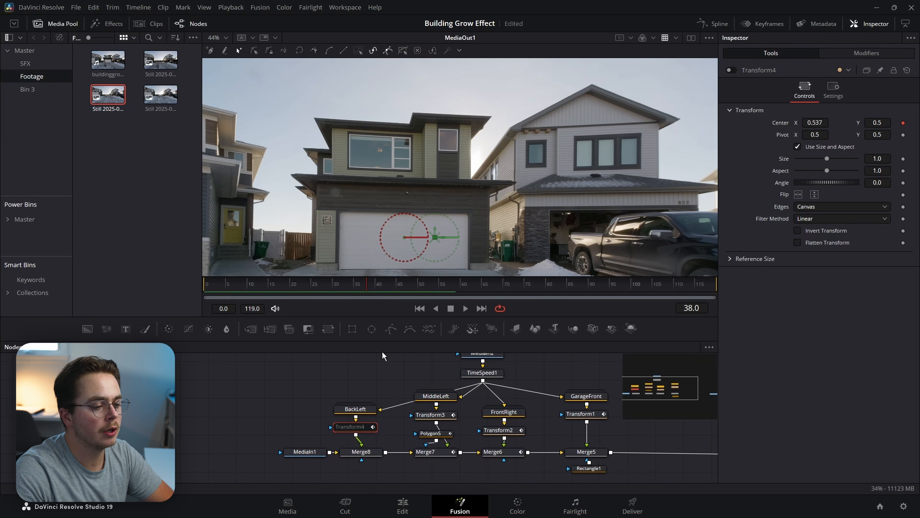
{"action": "left_click", "coordinate": [735, 70]}
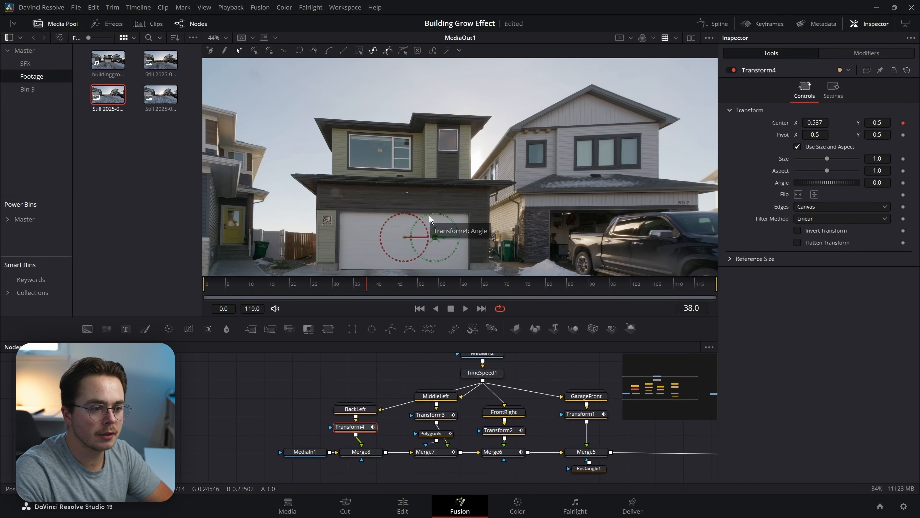
Set Center X to 0.5 at frame 45 and ease both keys in the Spline editor.
{"action": "key", "text": "Right"}
{"action": "key", "text": "Right"}
{"action": "key", "text": "Right"}
{"action": "key", "text": "Right"}
{"action": "key", "text": "Right"}
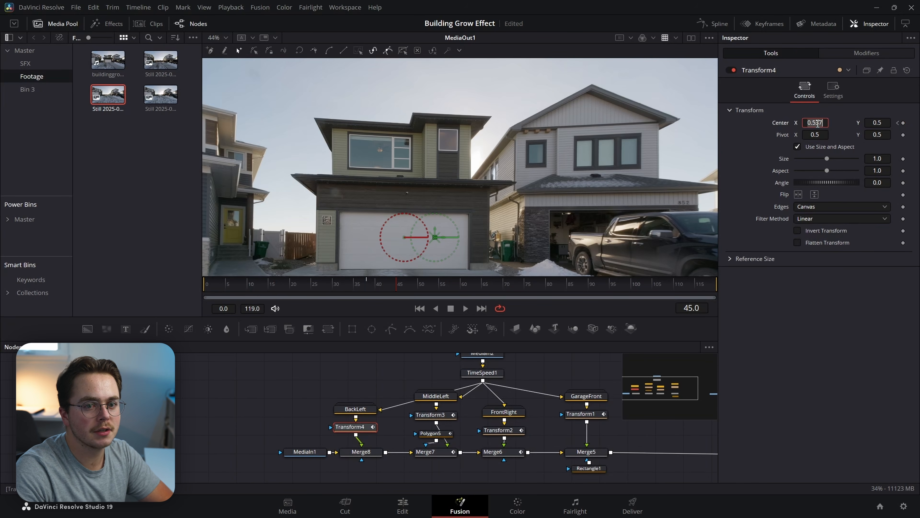
{"action": "type", "text": "0.5"}
{"action": "key", "text": "Tab"}
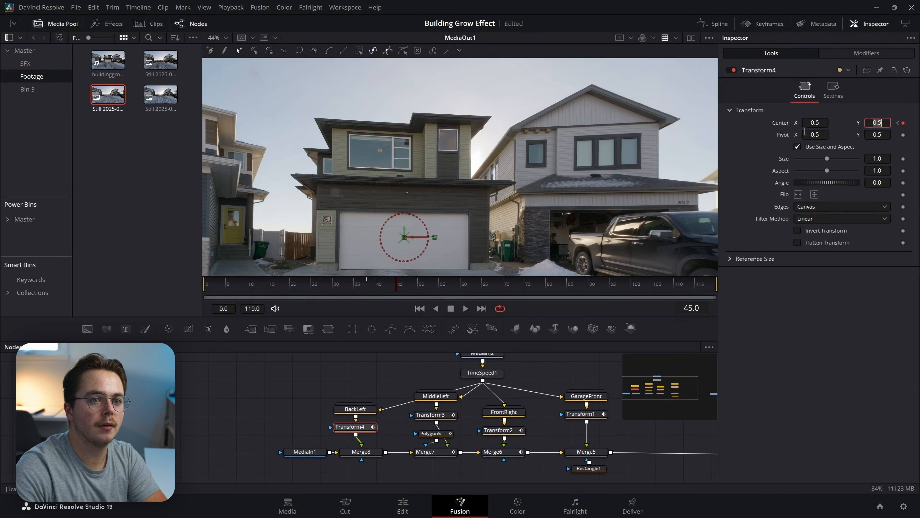
{"action": "left_click", "coordinate": [729, 24]}
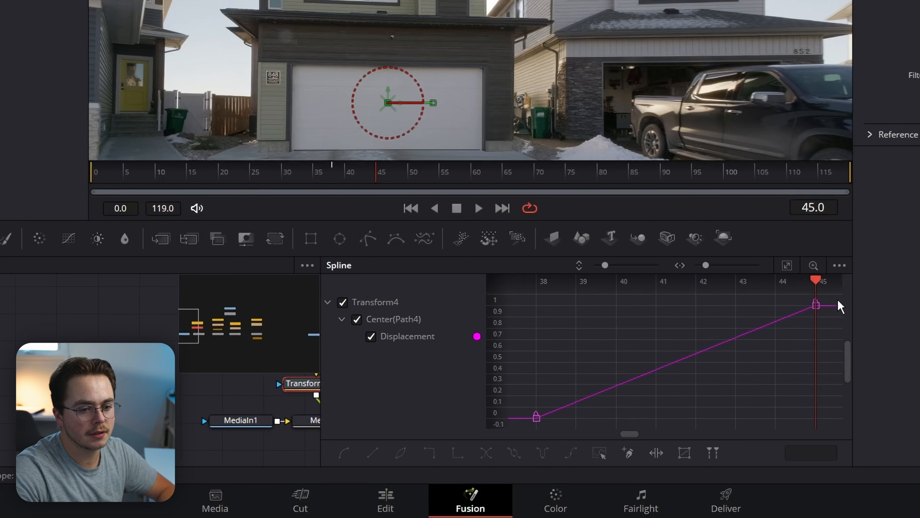
{"action": "left_click_drag", "start_coordinate": [716, 366], "coordinate": [427, 481]}
{"action": "key", "text": "f"}
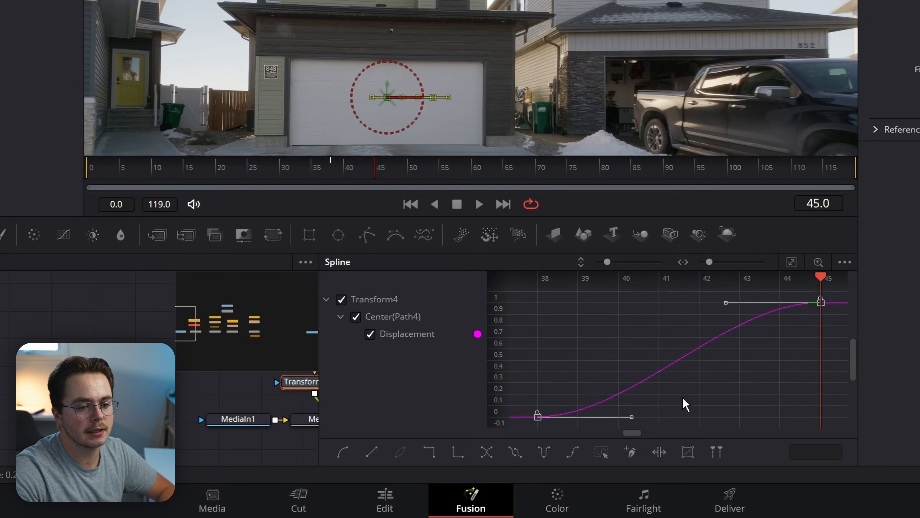
{"action": "left_click_drag", "start_coordinate": [630, 418], "coordinate": [827, 415]}
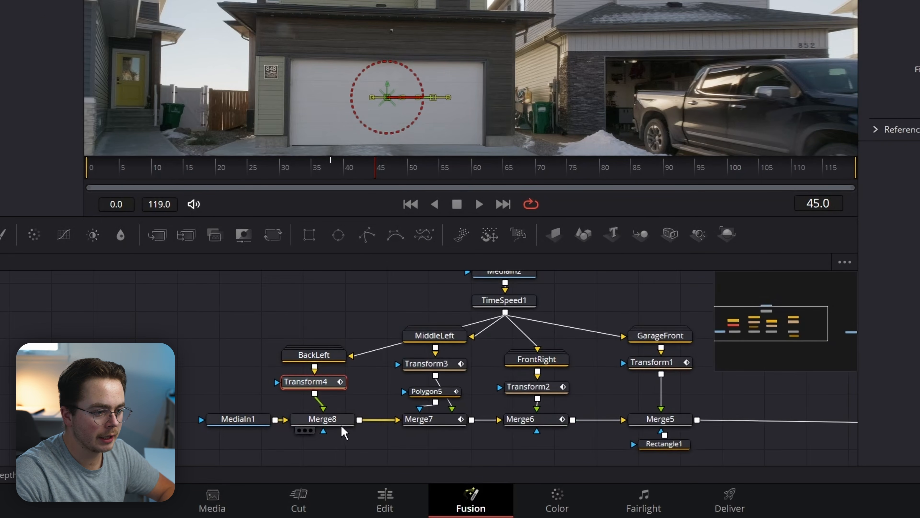
Keyframe Merge8's Blend to 0 at frame 37 to hide BackLeft until then.
{"action": "left_click", "coordinate": [342, 425]}
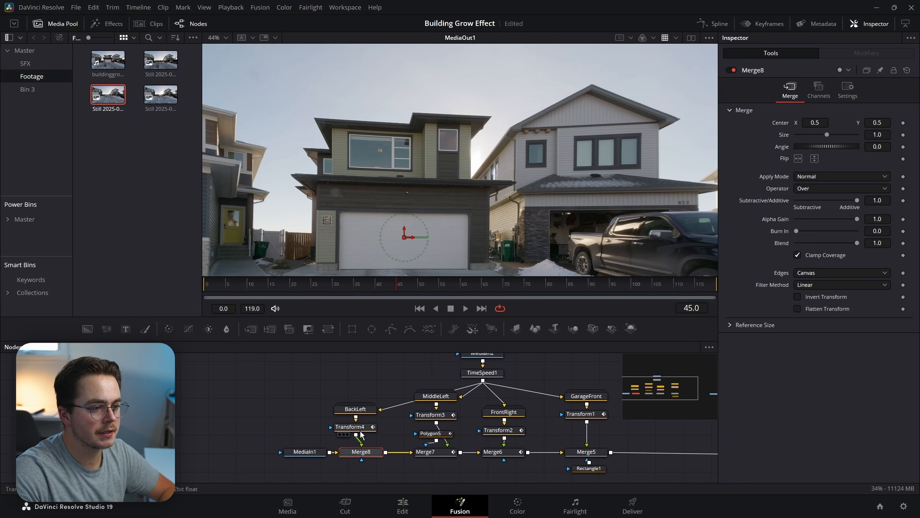
{"action": "left_click", "coordinate": [371, 431]}
{"action": "left_click", "coordinate": [368, 287]}
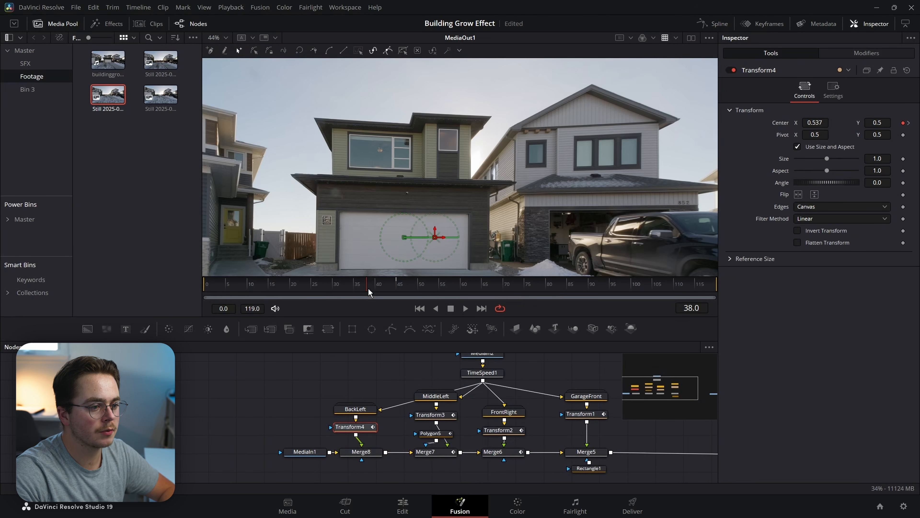
{"action": "left_click", "coordinate": [374, 456]}
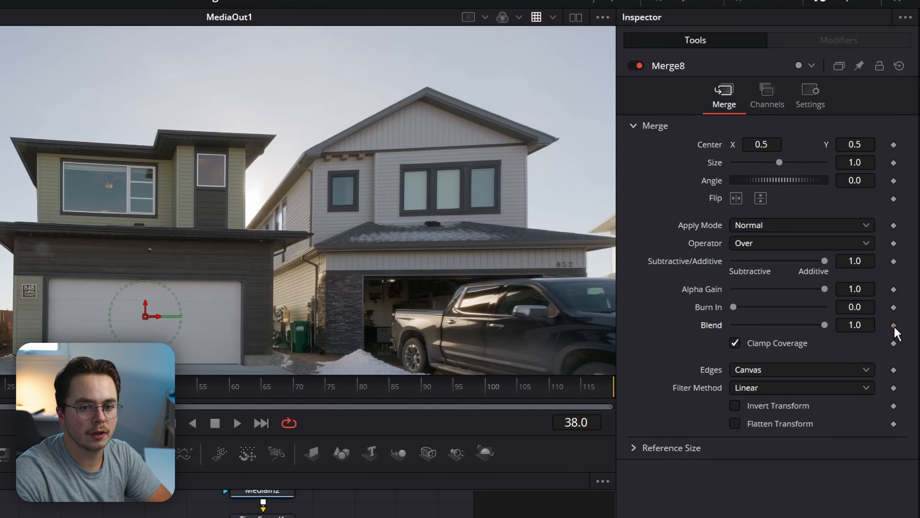
{"action": "key", "text": "Left"}
{"action": "left_click_drag", "start_coordinate": [824, 325], "coordinate": [438, 308]}
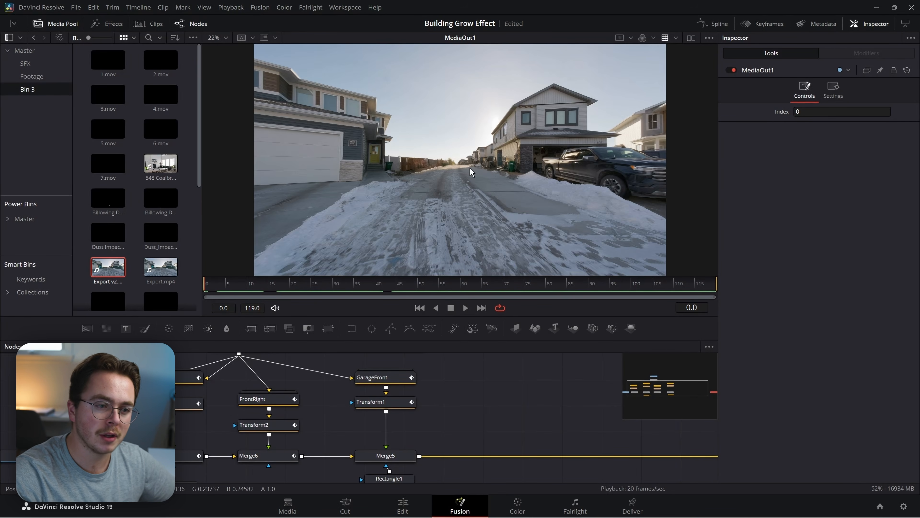
Add a Displace node after Merge5 using the 'displace' tool search.
{"action": "left_click", "coordinate": [353, 456]}
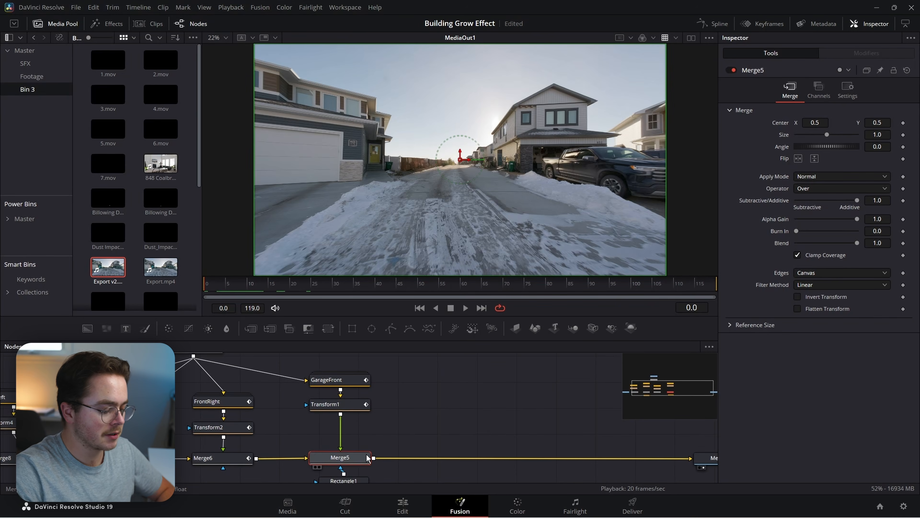
{"action": "key", "text": "shift+space"}
{"action": "type", "text": "displace"}
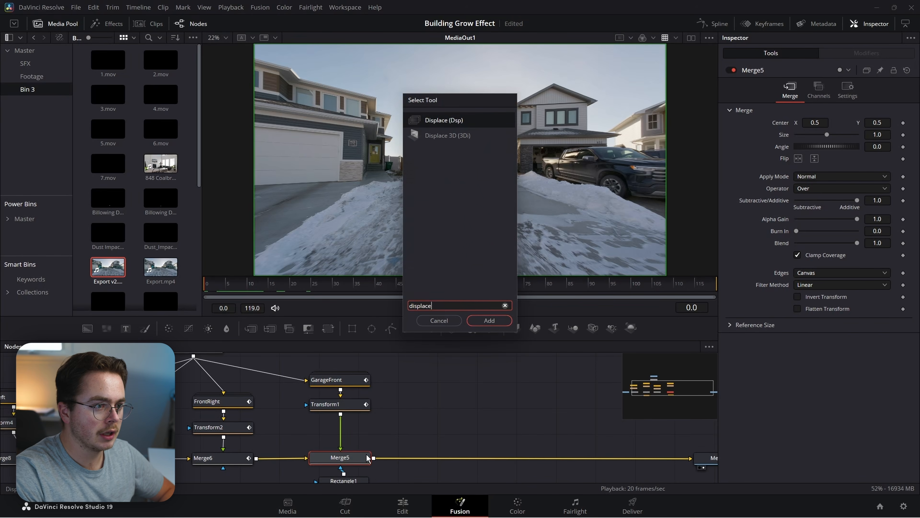
{"action": "key", "text": "Return"}
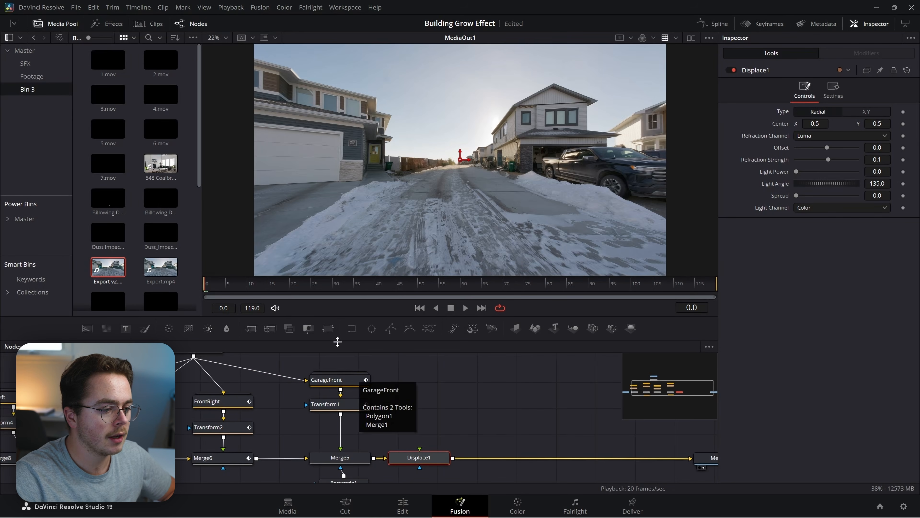
Nudge Displace1 along the link and paste a copy of GarageFront's Polygon1 outside the group.
{"action": "left_click_drag", "start_coordinate": [423, 462], "coordinate": [450, 456]}
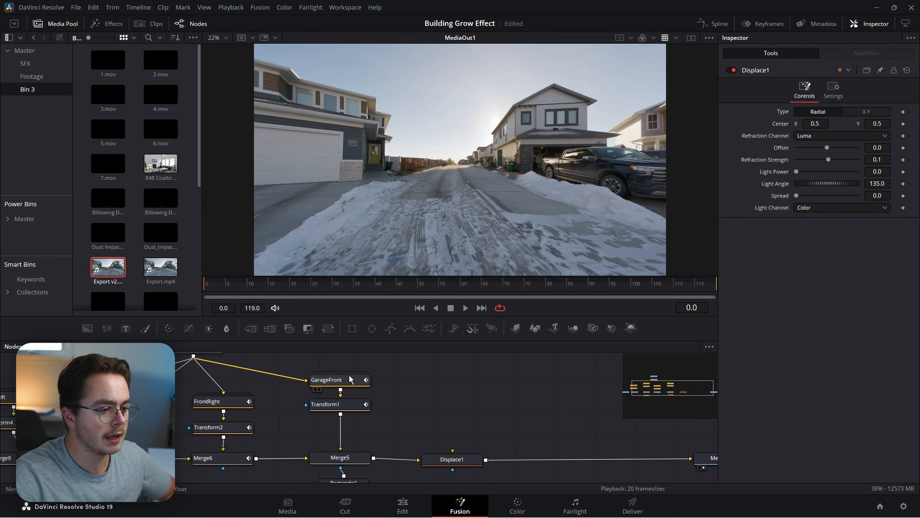
{"action": "double_click", "coordinate": [345, 380]}
{"action": "left_click", "coordinate": [343, 386]}
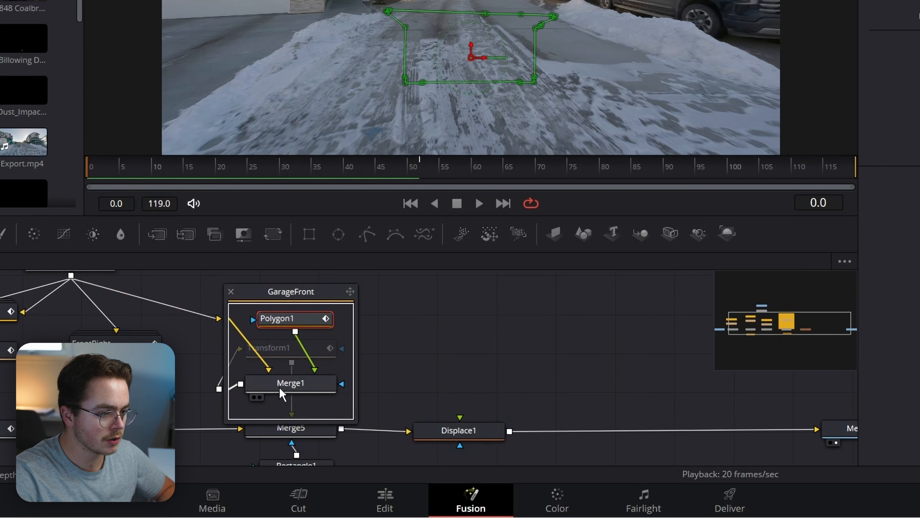
{"action": "left_click", "coordinate": [439, 318]}
{"action": "key", "text": "ctrl+v"}
{"action": "left_click", "coordinate": [231, 292]}
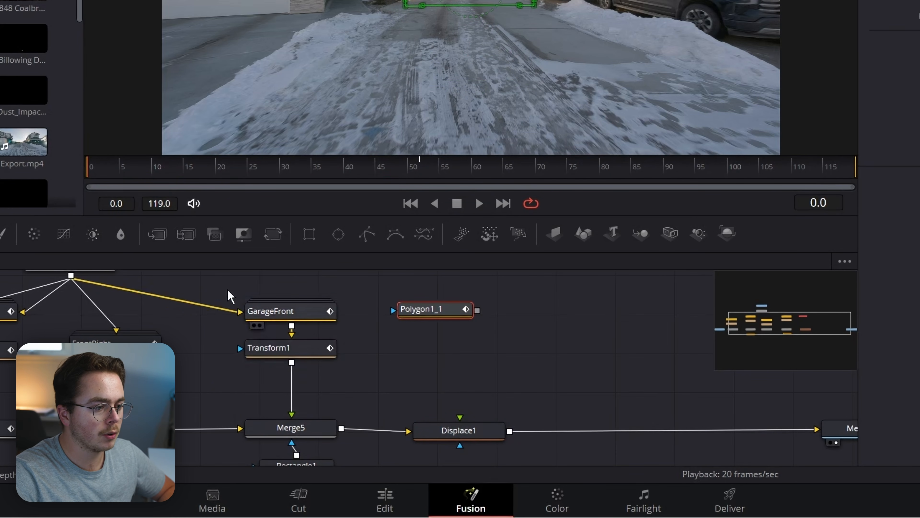
{"action": "left_click", "coordinate": [457, 366]}
Add a Fast Noise node via 'fas' and show it in the viewer.
{"action": "key", "text": "shift+space"}
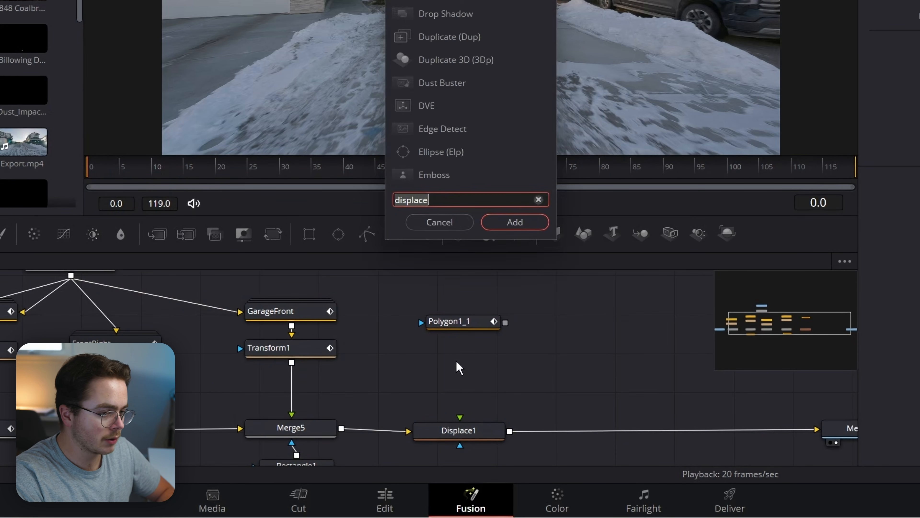
{"action": "type", "text": "fasn"}
{"action": "key", "text": "Return"}
{"action": "key", "text": "1"}
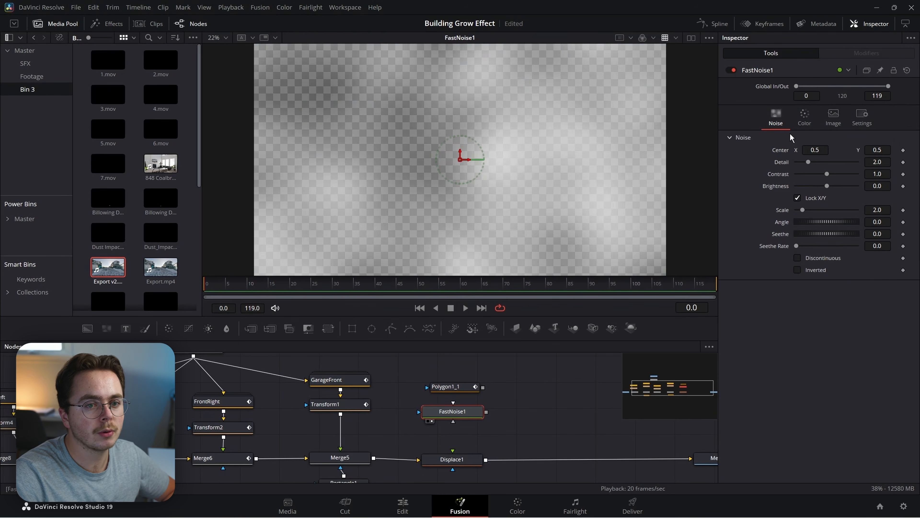
Give FastNoise1 gradient colouring, Scale 7.09, Detail 2.68, Contrast 3.1, and mask it with Polygon1_1.
{"action": "left_click", "coordinate": [804, 119]}
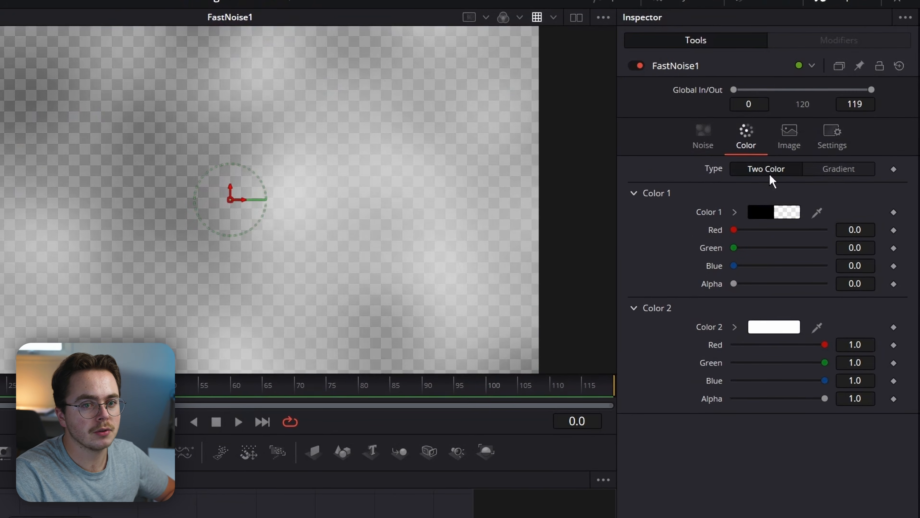
{"action": "left_click", "coordinate": [835, 170]}
{"action": "left_click", "coordinate": [696, 144]}
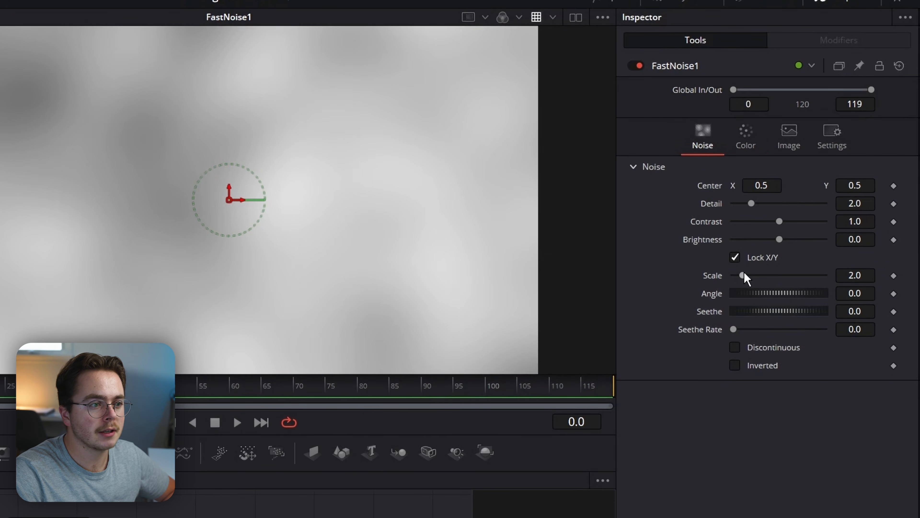
{"action": "left_click_drag", "start_coordinate": [743, 275], "coordinate": [773, 280]}
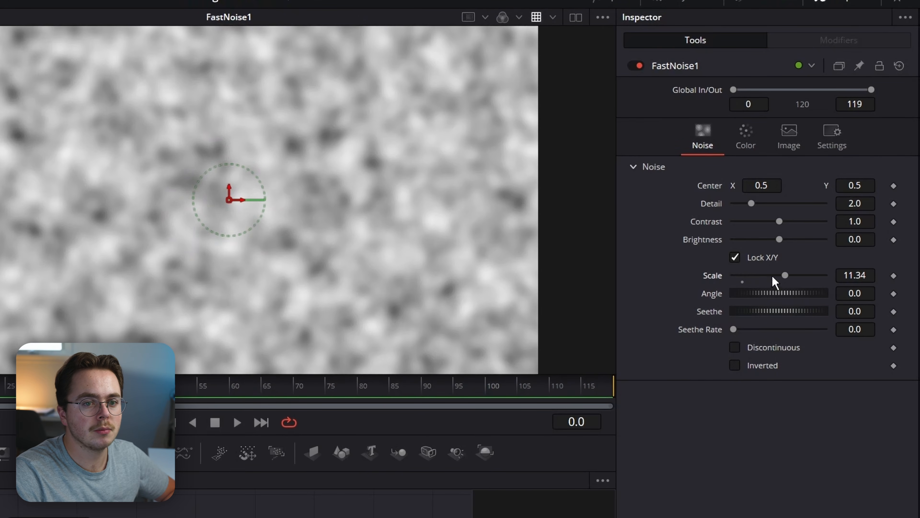
{"action": "left_click_drag", "start_coordinate": [756, 204], "coordinate": [796, 227]}
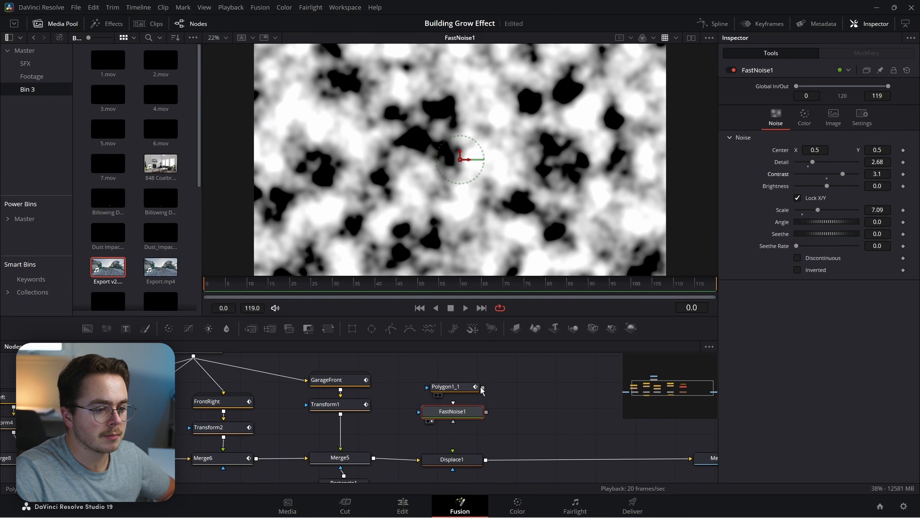
{"action": "left_click_drag", "start_coordinate": [484, 387], "coordinate": [461, 466]}
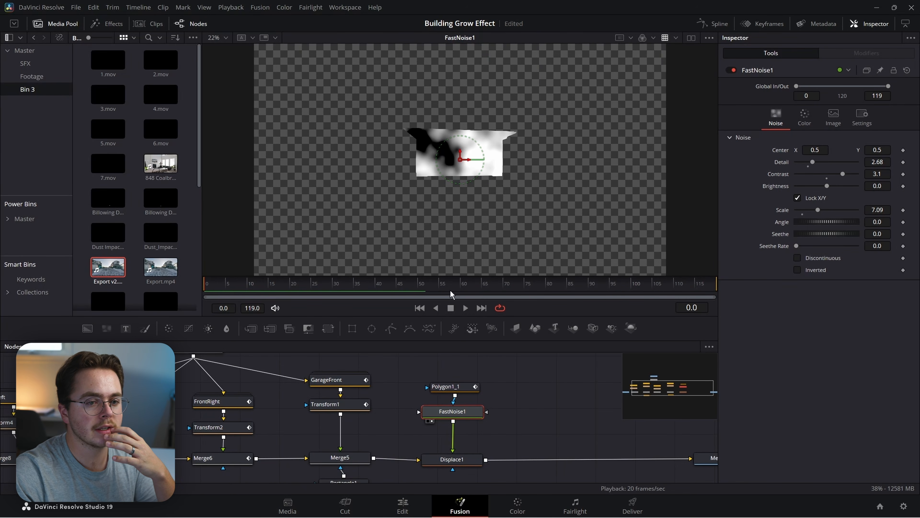
Make Polygon1_1 a non-solid outline with Border Width 0.02 and Soft Edge 0.0047, then view Displace1.
{"action": "left_click", "coordinate": [449, 386]}
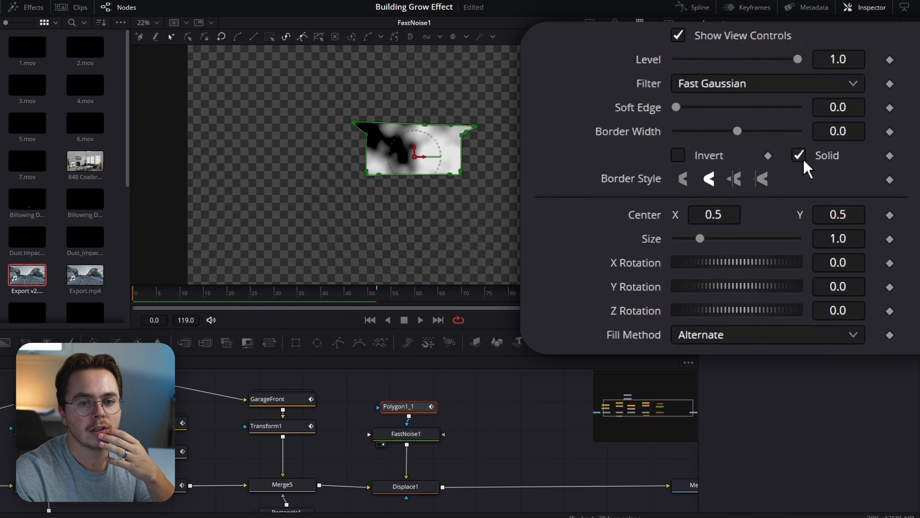
{"action": "left_click", "coordinate": [799, 156]}
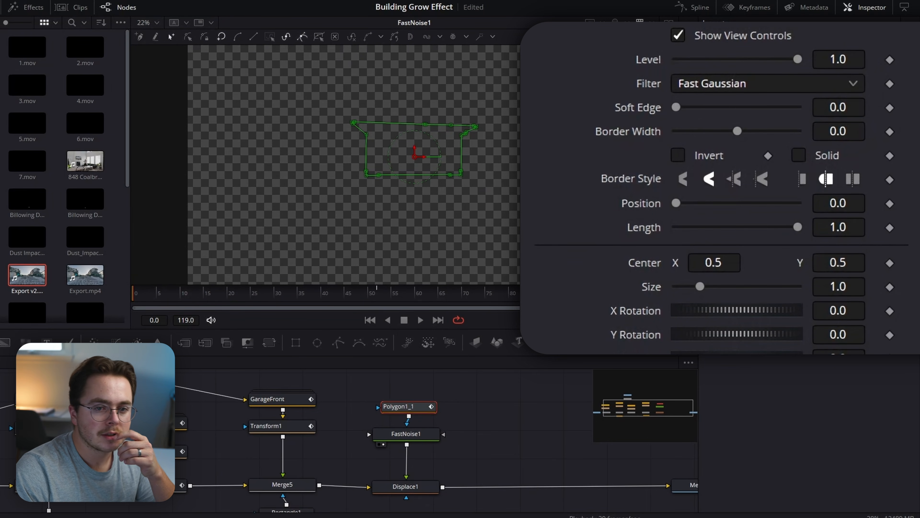
{"action": "left_click", "coordinate": [844, 132]}
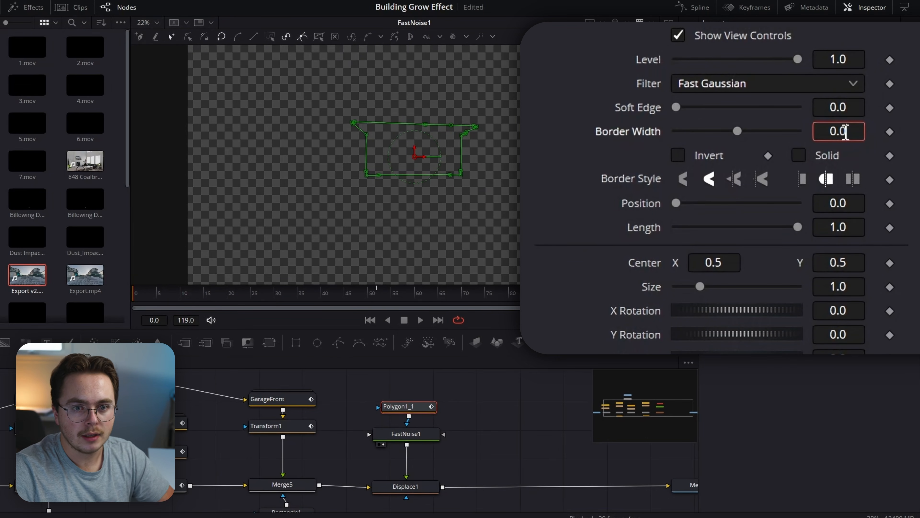
{"action": "key", "text": "Tab"}
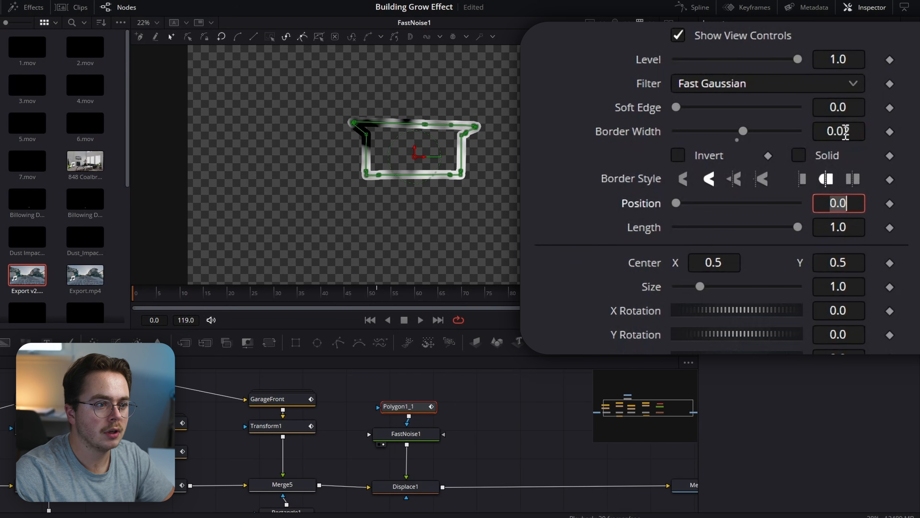
{"action": "left_click_drag", "start_coordinate": [677, 107], "coordinate": [683, 108]}
{"action": "left_click", "coordinate": [452, 458]}
{"action": "key", "text": "1"}
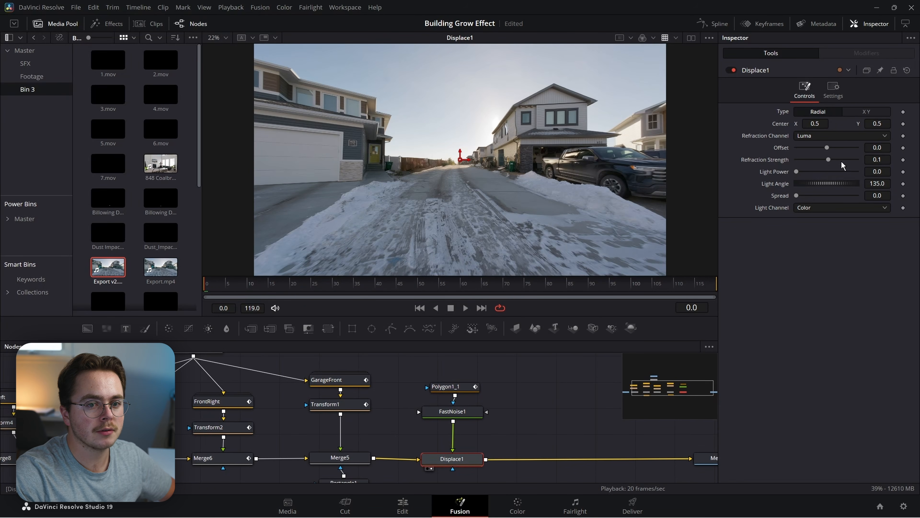
Set Displace1 Refraction Strength to 0.83 and FastNoise1 Seethe Rate to 0.543, then preview the noise.
{"action": "mouse_move", "coordinate": [829, 160]}
{"action": "left_mouse_down"}
{"action": "mouse_move", "coordinate": [819, 155]}
{"action": "mouse_move", "coordinate": [840, 159]}
{"action": "left_mouse_up"}
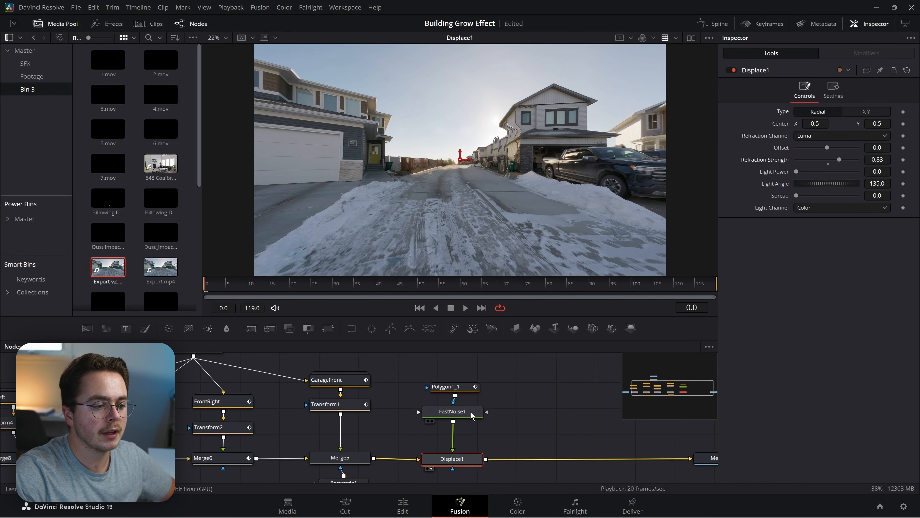
{"action": "left_click", "coordinate": [464, 416]}
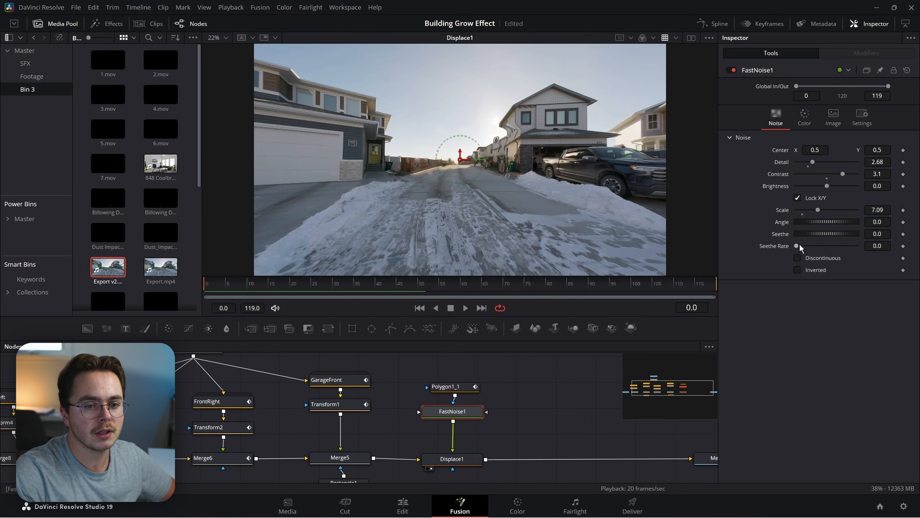
{"action": "left_click_drag", "start_coordinate": [799, 249], "coordinate": [820, 247]}
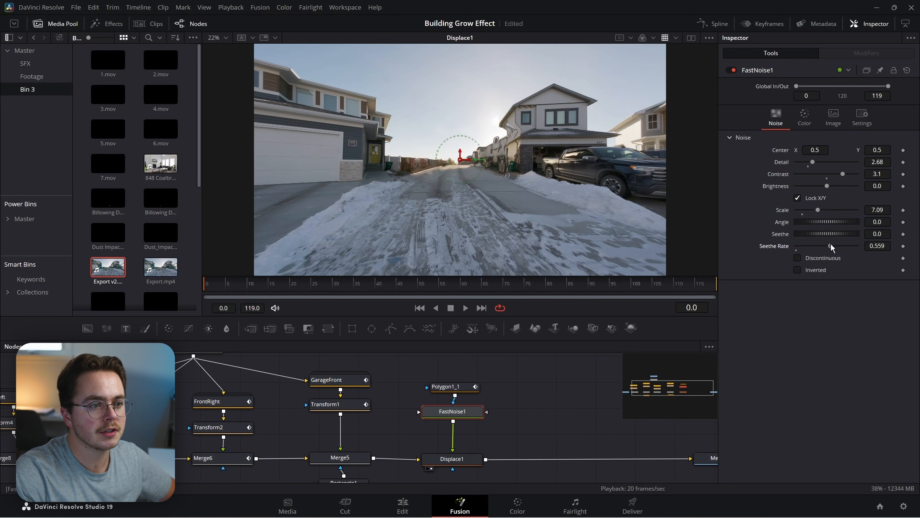
{"action": "left_click_drag", "start_coordinate": [216, 286], "coordinate": [377, 291]}
{"action": "key", "text": "1"}
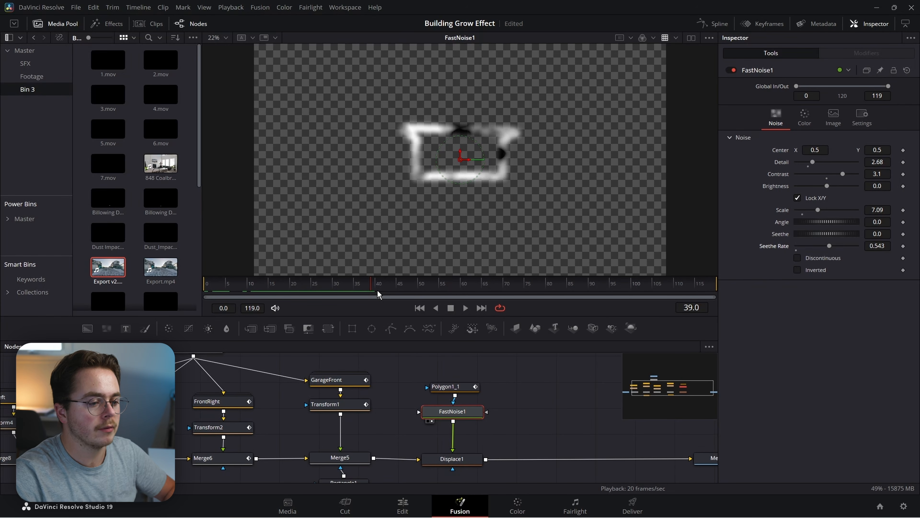
Check Transform1's end keyframe and move to frame 13, where the garage finishes rising.
{"action": "left_click", "coordinate": [453, 388]}
{"action": "left_click", "coordinate": [468, 457]}
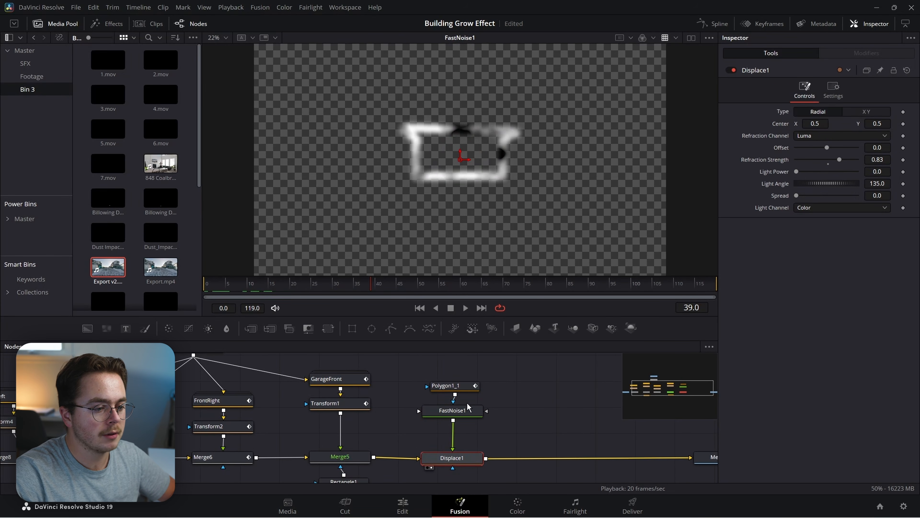
{"action": "left_click", "coordinate": [272, 285]}
{"action": "left_click", "coordinate": [348, 405]}
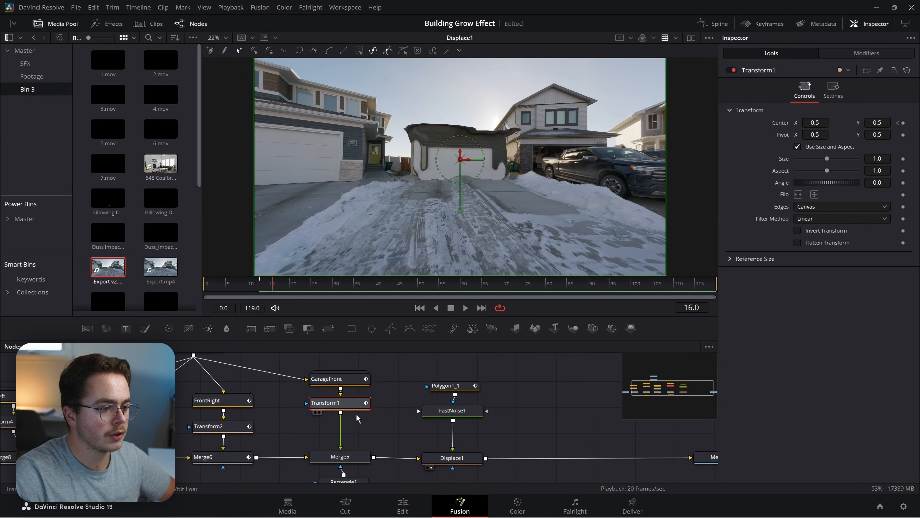
{"action": "left_click", "coordinate": [266, 289]}
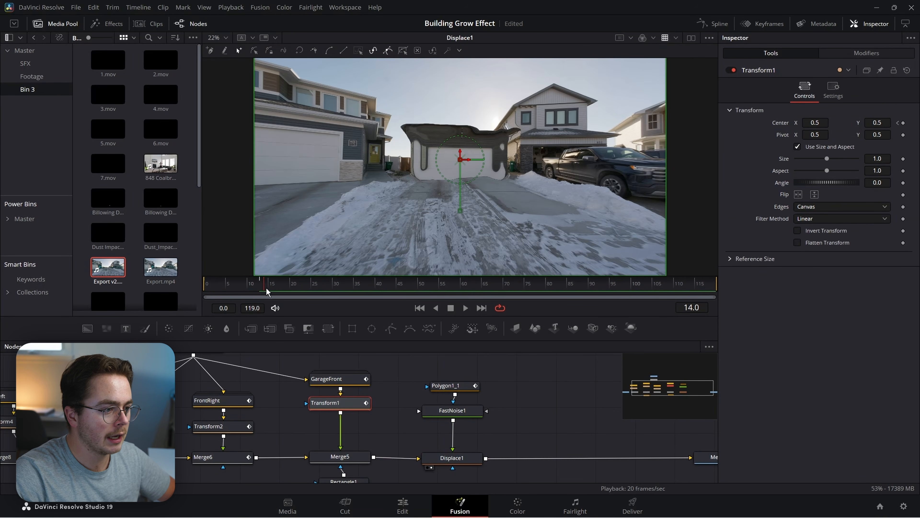
{"action": "left_click", "coordinate": [263, 289]}
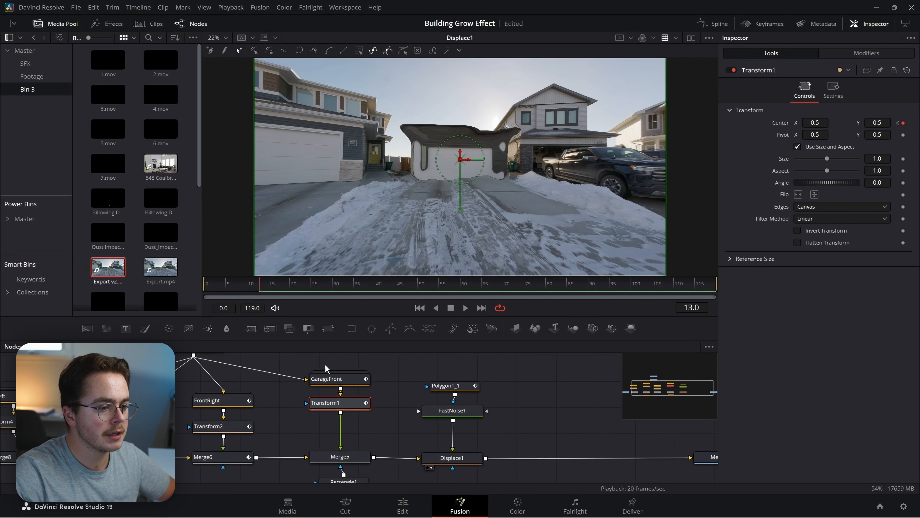
Keyframe Polygon1_1's Size at 1.0 on frame 13 and grow it to about 7.72 by frame 33.
{"action": "left_click", "coordinate": [464, 386]}
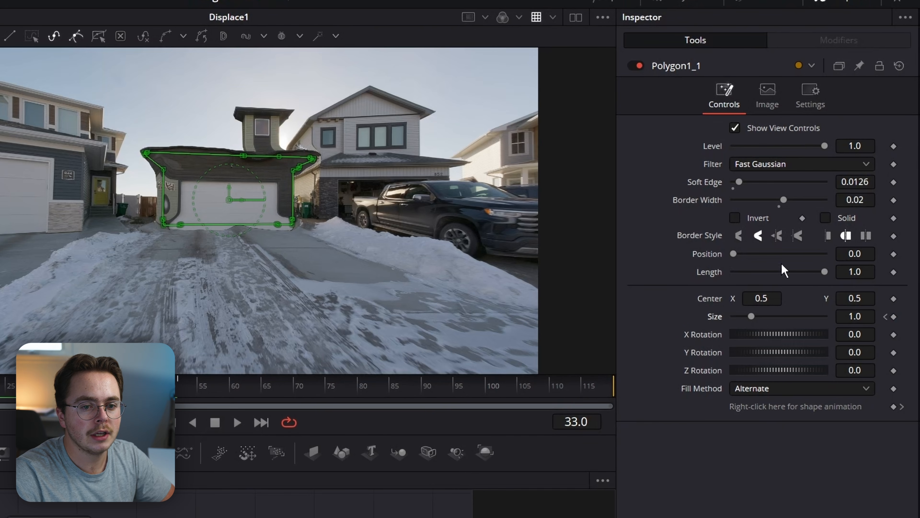
{"action": "left_click_drag", "start_coordinate": [752, 317], "coordinate": [850, 319]}
{"action": "scroll", "coordinate": [355, 305], "scroll_direction": "down", "scroll_amount": 3}
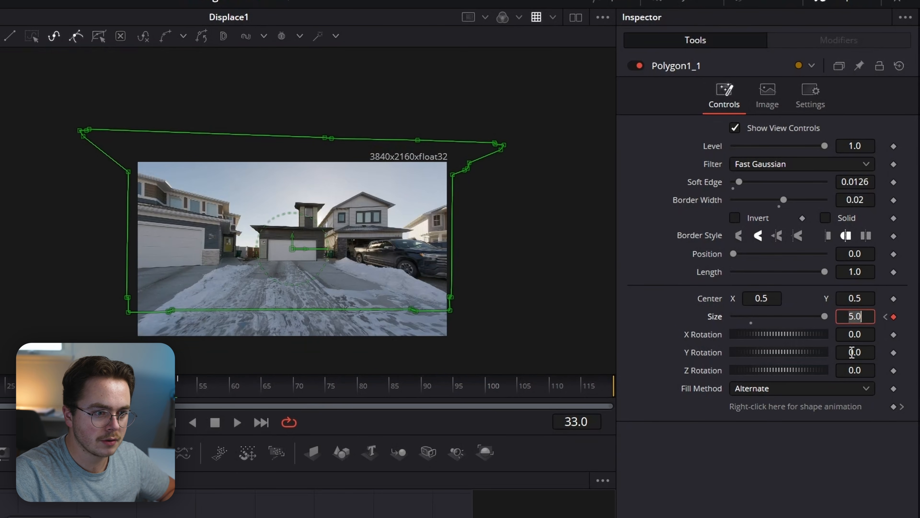
{"action": "key", "text": "Tab"}
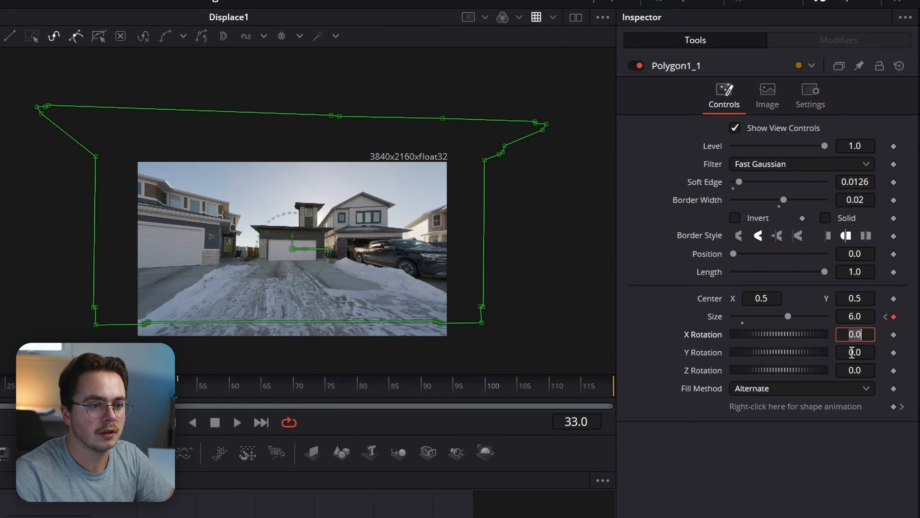
{"action": "left_click_drag", "start_coordinate": [788, 316], "coordinate": [804, 316]}
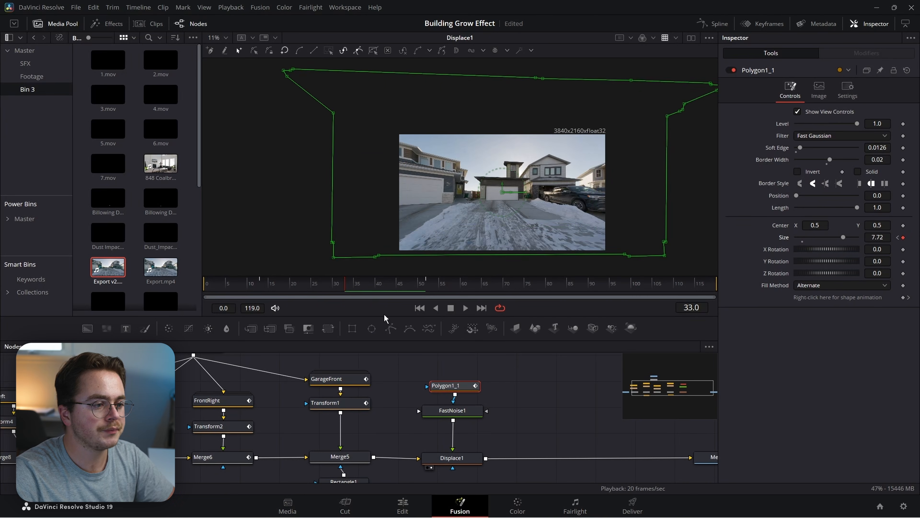
{"action": "left_click_drag", "start_coordinate": [334, 286], "coordinate": [263, 285]}
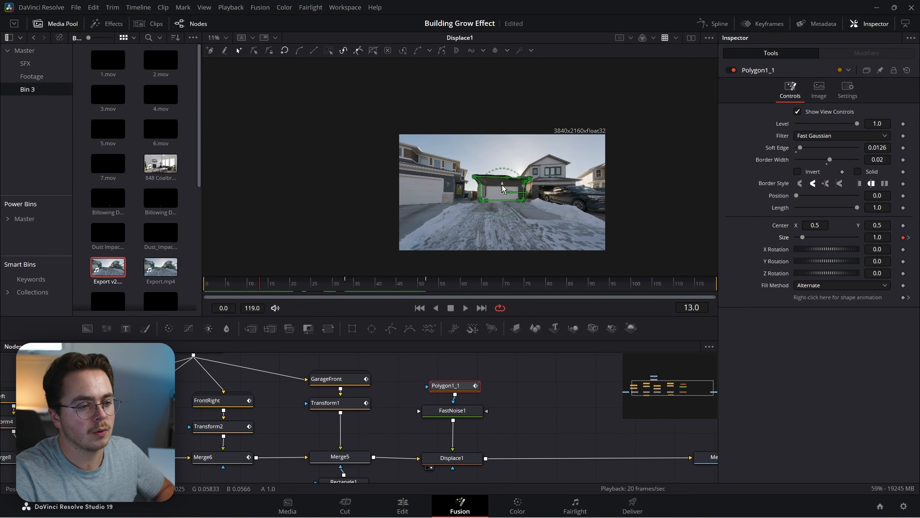
Keyframe the mask Level at frame 13 and fade it to 0.0 at frame 12.
{"action": "scroll", "coordinate": [499, 184], "scroll_direction": "up", "scroll_amount": 3}
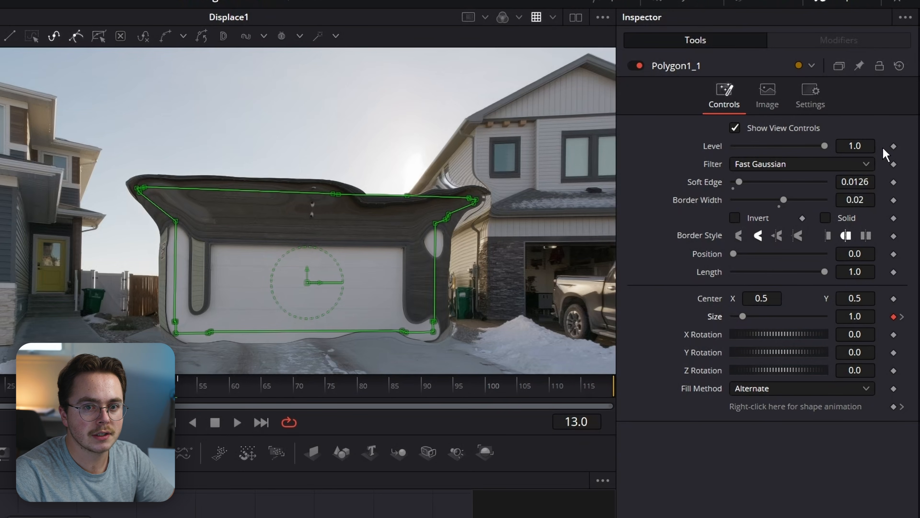
{"action": "left_click", "coordinate": [894, 146]}
{"action": "key", "text": "Left"}
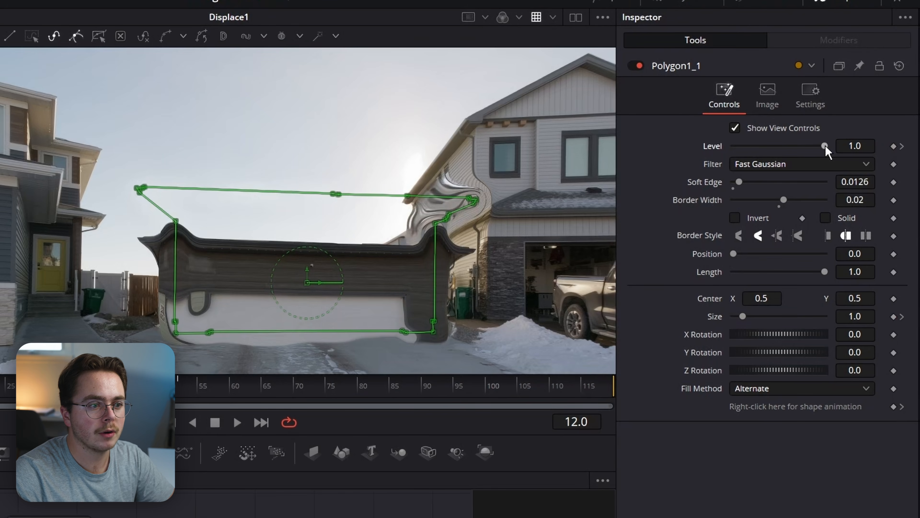
{"action": "left_click_drag", "start_coordinate": [826, 147], "coordinate": [659, 132]}
{"action": "key", "text": "Right"}
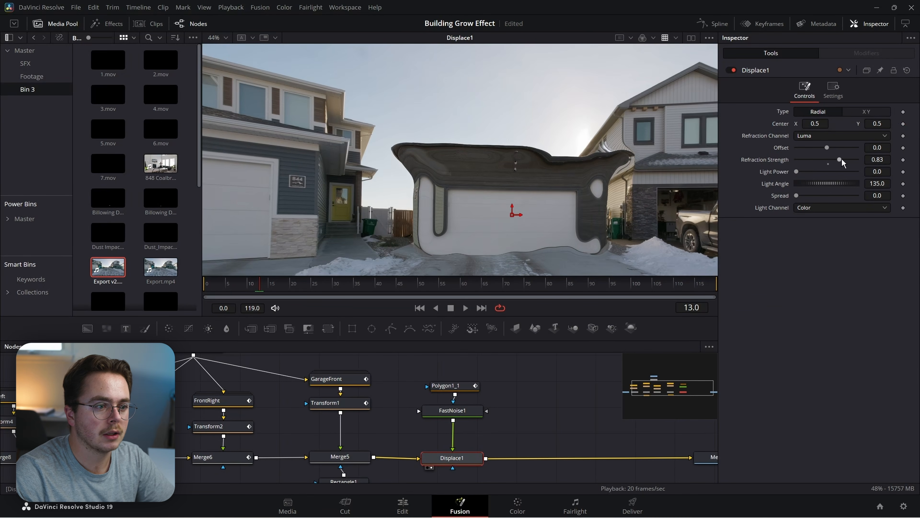
Weaken Displace1's refraction to 0.25 and set its light power back to 0 at frame 15.
{"action": "left_click_drag", "start_coordinate": [842, 161], "coordinate": [834, 160]}
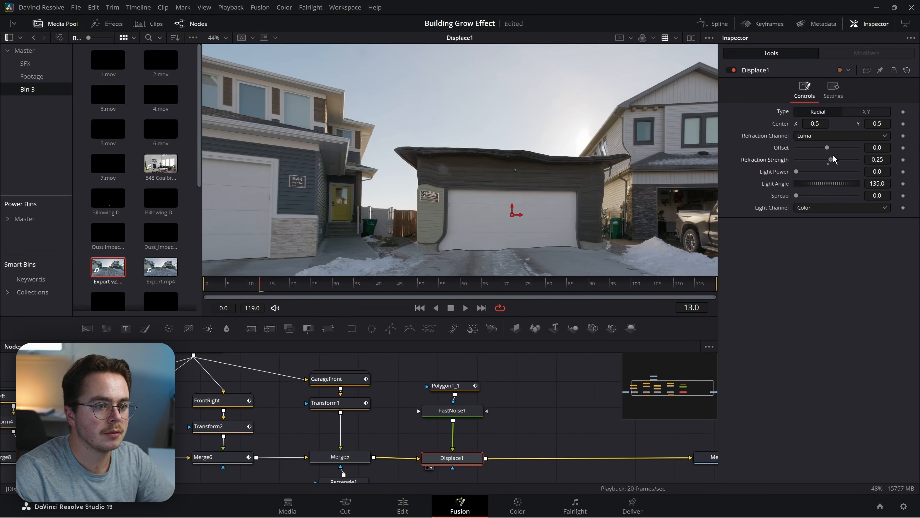
{"action": "left_click_drag", "start_coordinate": [263, 286], "coordinate": [273, 287]}
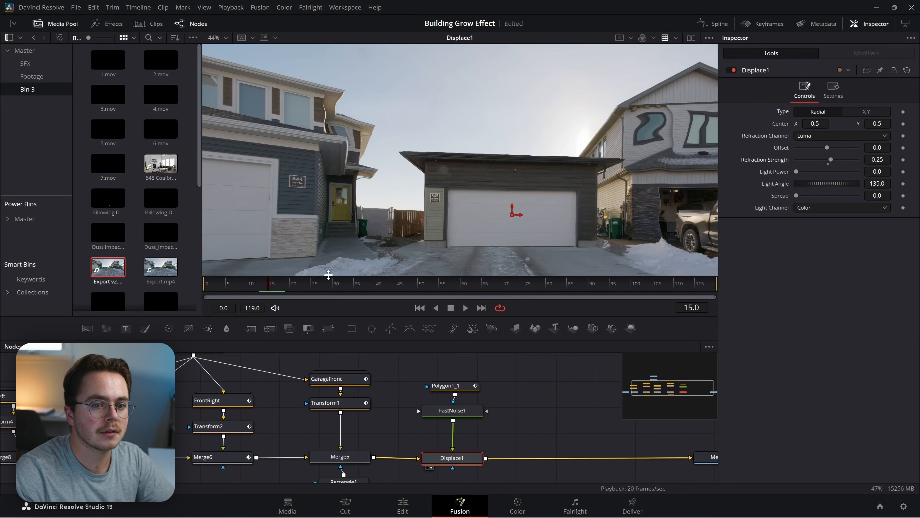
{"action": "left_click_drag", "start_coordinate": [809, 177], "coordinate": [792, 178]}
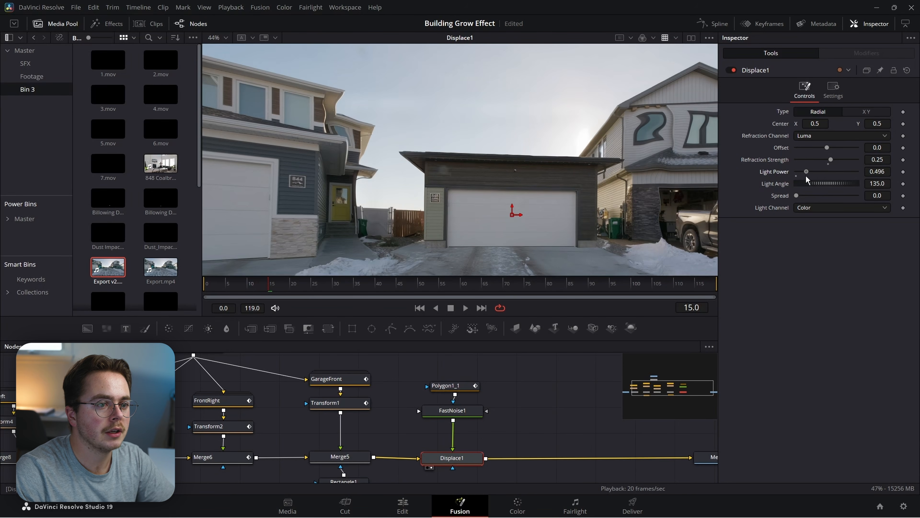
Smooth Polygon1_1's two Size keyframes in the Spline editor and shape the first handle for a steep start.
{"action": "left_click", "coordinate": [452, 410]}
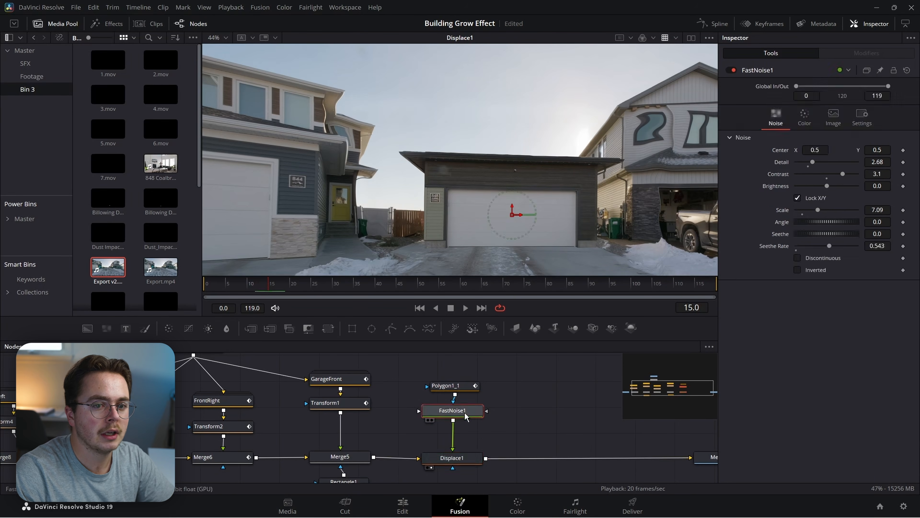
{"action": "left_click", "coordinate": [447, 386]}
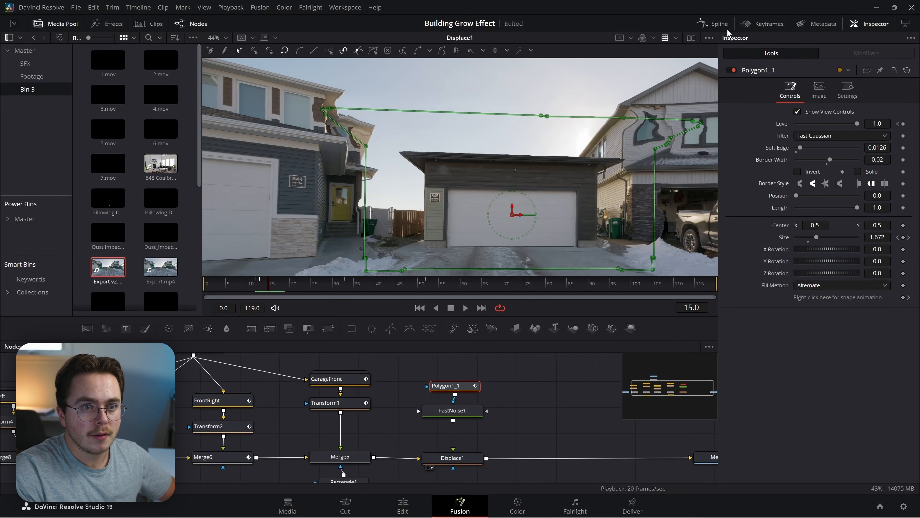
{"action": "left_click", "coordinate": [714, 24]}
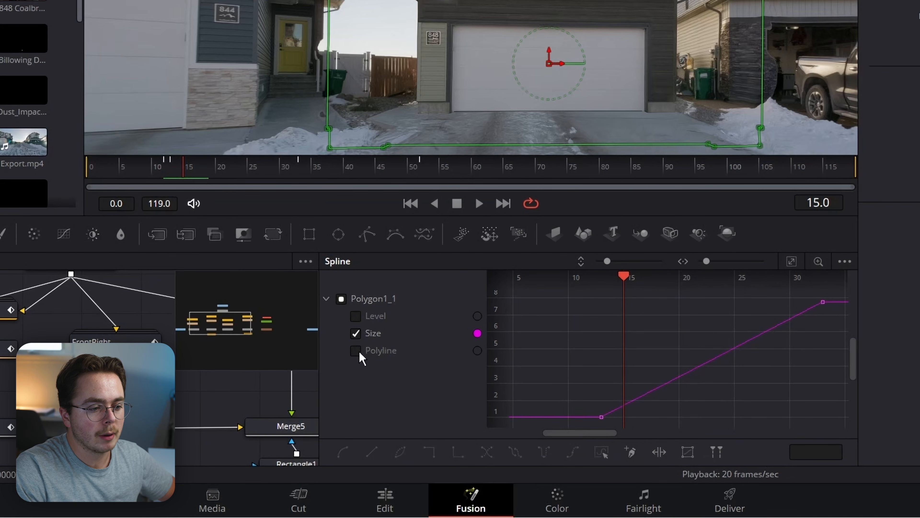
{"action": "left_click_drag", "start_coordinate": [838, 304], "coordinate": [471, 445]}
{"action": "key", "text": "s"}
{"action": "left_click_drag", "start_coordinate": [673, 420], "coordinate": [633, 362]}
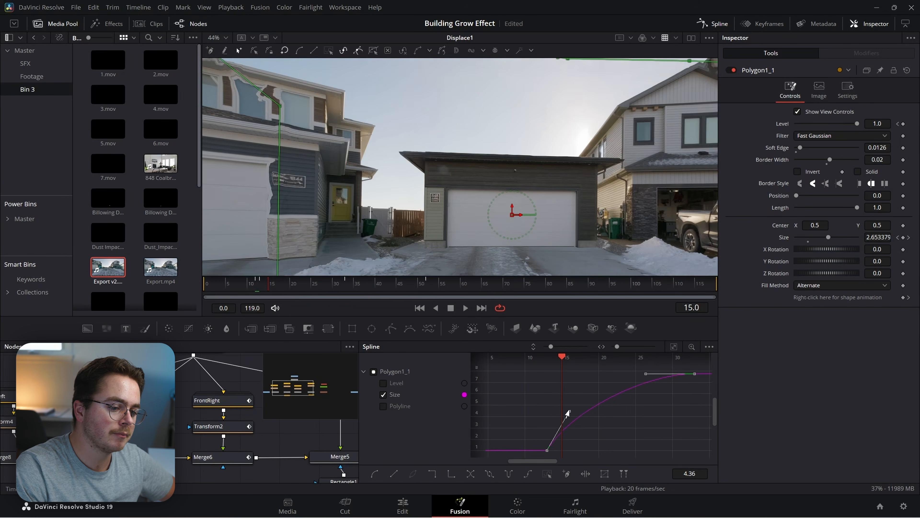
{"action": "left_click_drag", "start_coordinate": [568, 414], "coordinate": [510, 403]}
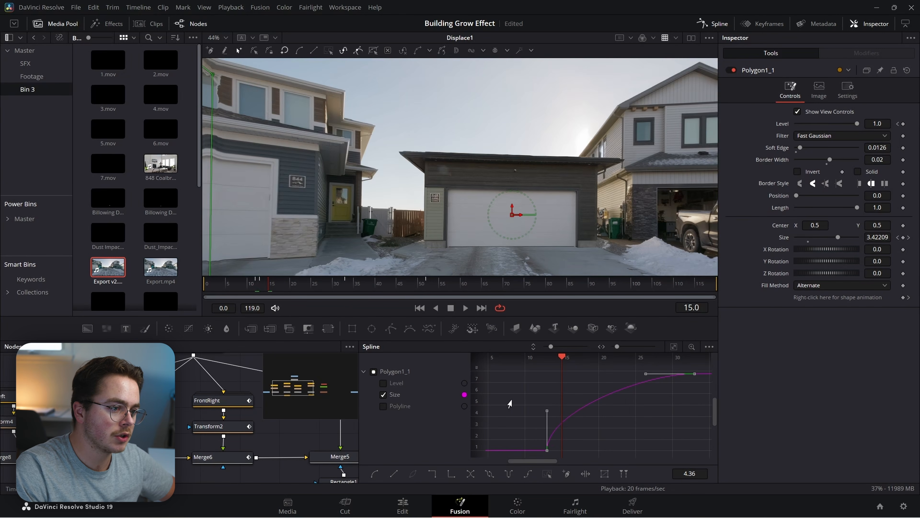
{"action": "left_click", "coordinate": [267, 286]}
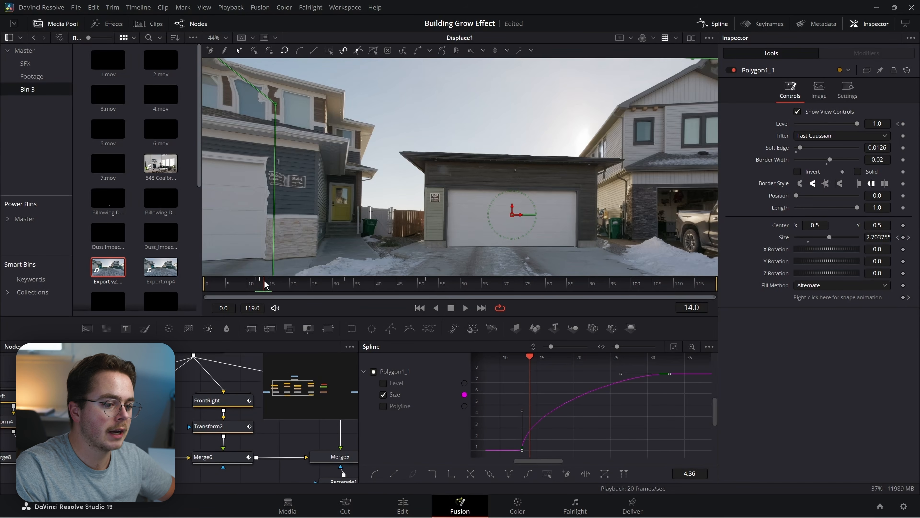
{"action": "left_click_drag", "start_coordinate": [522, 413], "coordinate": [551, 410]}
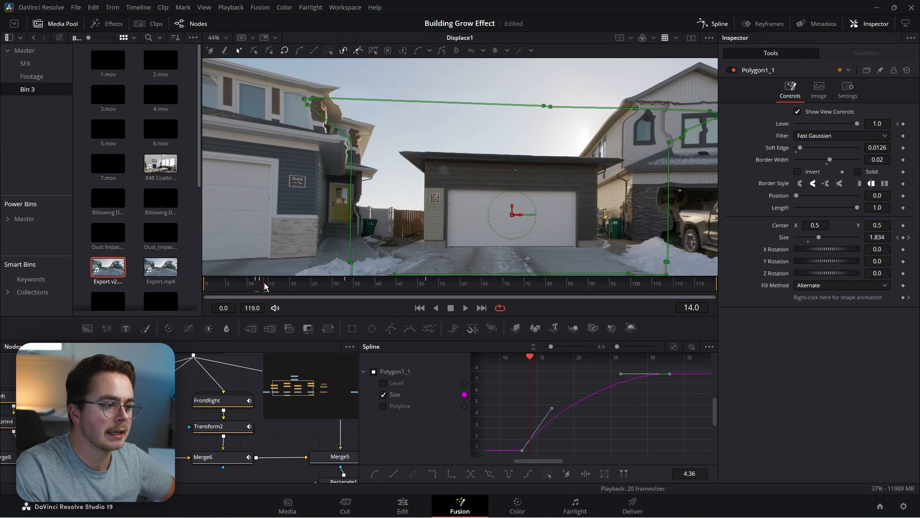
{"action": "mouse_move", "coordinate": [266, 286]}
{"action": "left_mouse_down"}
{"action": "mouse_move", "coordinate": [296, 285]}
{"action": "mouse_move", "coordinate": [260, 282]}
{"action": "mouse_move", "coordinate": [272, 277]}
{"action": "mouse_move", "coordinate": [264, 271]}
{"action": "left_mouse_up"}
{"action": "scroll", "coordinate": [425, 225], "scroll_direction": "down", "scroll_amount": 3}
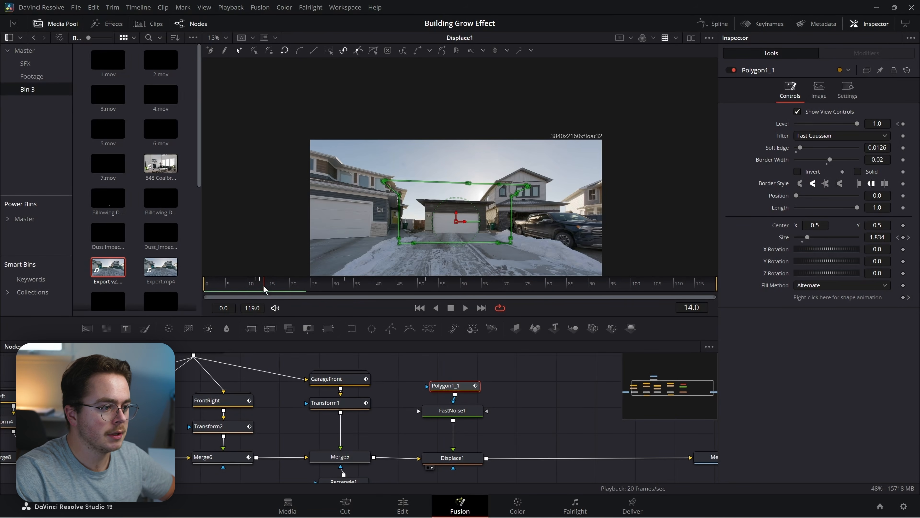
Keyframe Polygon1_1's Level down to 0 at frame 33 and preview the fade.
{"action": "mouse_move", "coordinate": [264, 289]}
{"action": "left_mouse_down"}
{"action": "mouse_move", "coordinate": [255, 281]}
{"action": "mouse_move", "coordinate": [262, 287]}
{"action": "left_mouse_up"}
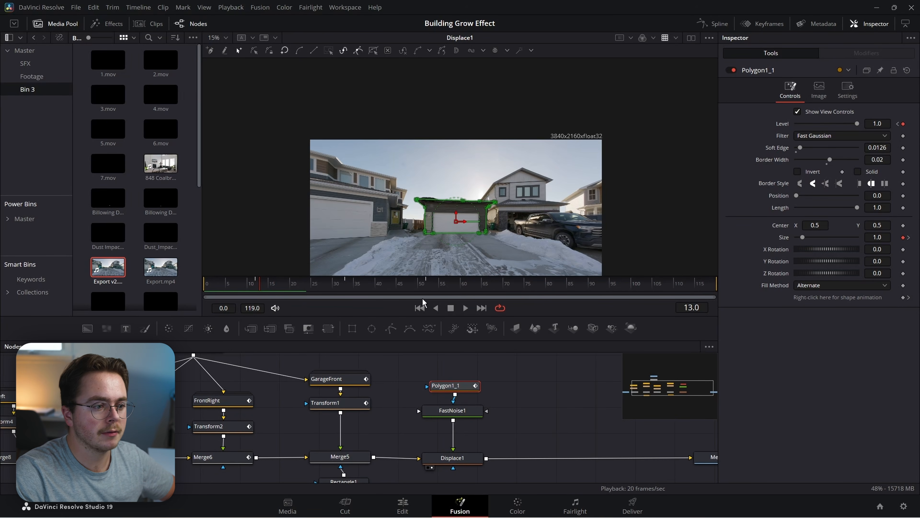
{"action": "left_click_drag", "start_coordinate": [308, 286], "coordinate": [345, 286]}
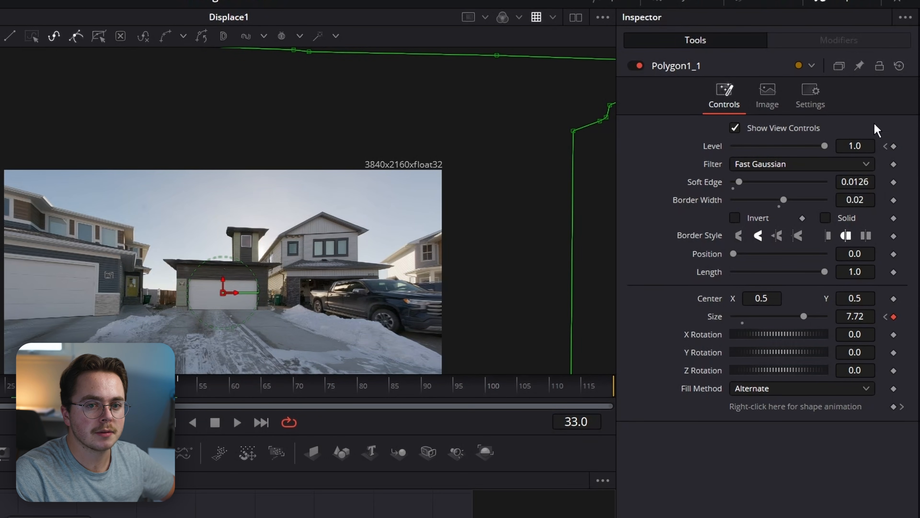
{"action": "left_click_drag", "start_coordinate": [827, 145], "coordinate": [702, 135]}
{"action": "left_click_drag", "start_coordinate": [56, 387], "coordinate": [0, 386]}
{"action": "left_click_drag", "start_coordinate": [165, 285], "coordinate": [223, 107]}
{"action": "left_click_drag", "start_coordinate": [7, 386], "coordinate": [0, 386]}
{"action": "scroll", "coordinate": [278, 218], "scroll_direction": "up", "scroll_amount": 3}
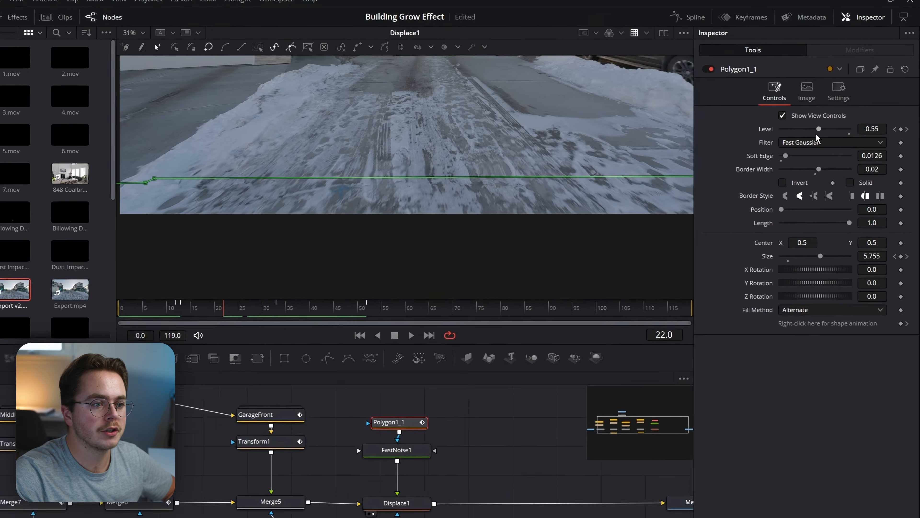
{"action": "left_click_drag", "start_coordinate": [784, 146], "coordinate": [799, 148]}
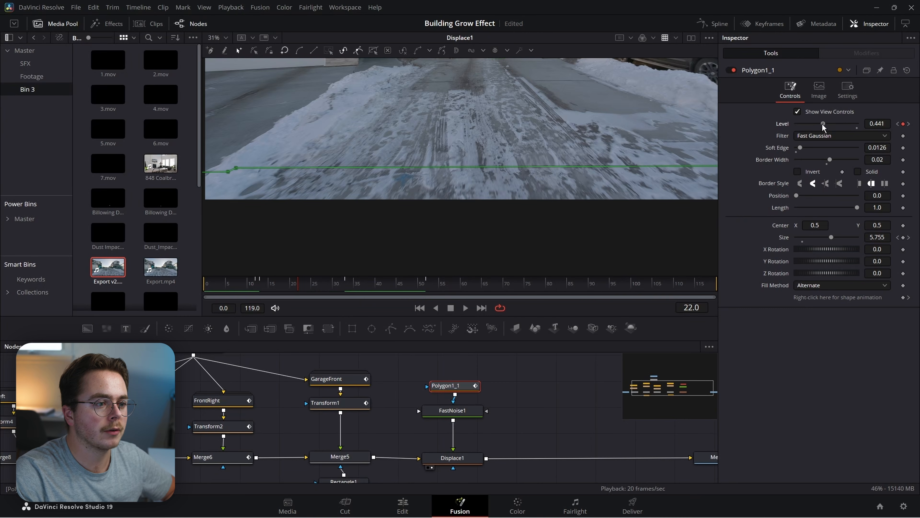
{"action": "key", "text": "ctrl+z"}
{"action": "key", "text": "shift+z"}
{"action": "left_click", "coordinate": [219, 287]}
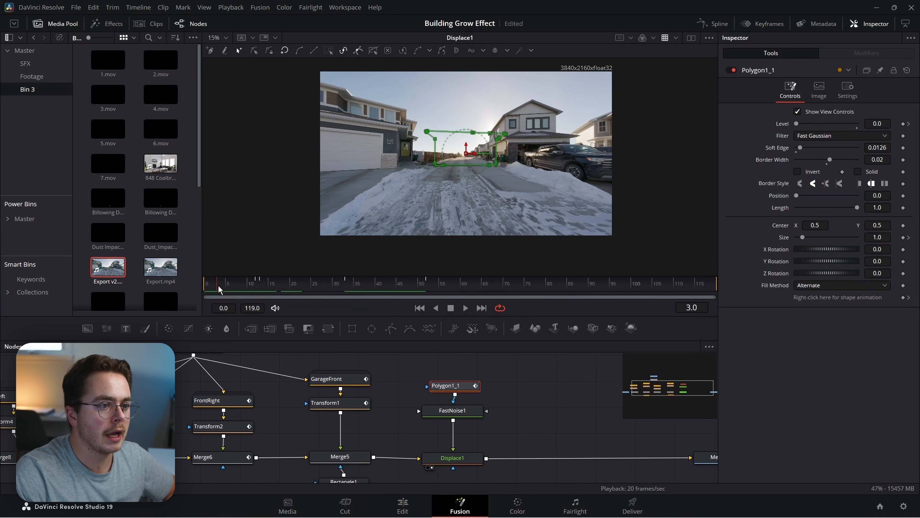
{"action": "left_click_drag", "start_coordinate": [236, 291], "coordinate": [312, 294]}
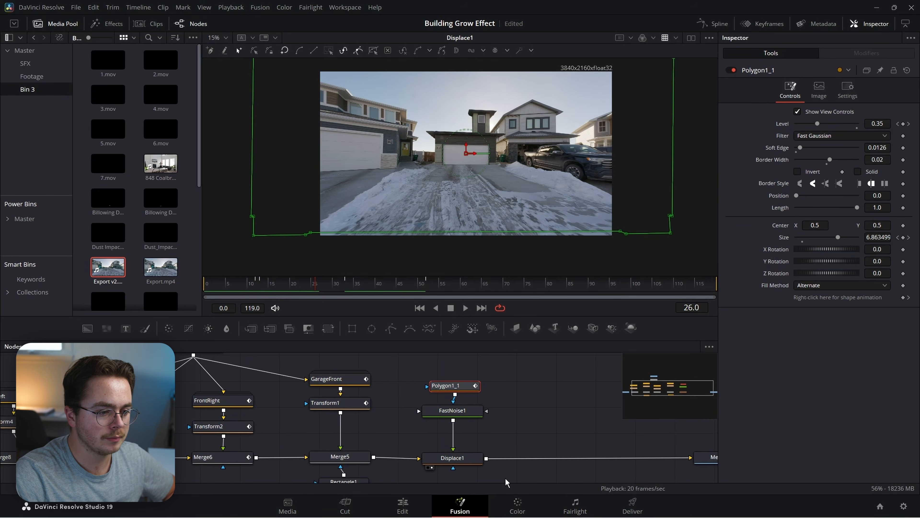
Move the Polygon1_1 node so it sits directly above FastNoise1.
{"action": "left_click_drag", "start_coordinate": [519, 392], "coordinate": [480, 479]}
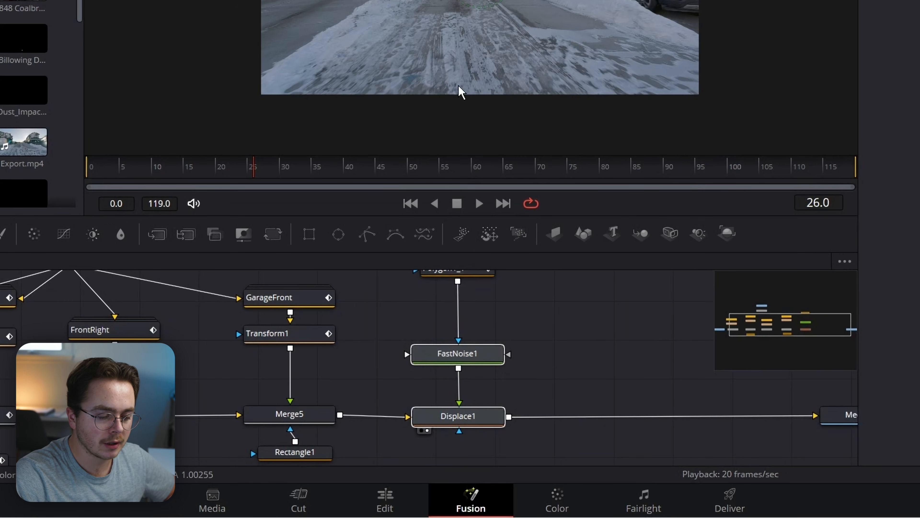
{"action": "left_click_drag", "start_coordinate": [499, 316], "coordinate": [476, 385]}
{"action": "left_click_drag", "start_coordinate": [444, 344], "coordinate": [460, 300]}
{"action": "left_click_drag", "start_coordinate": [537, 369], "coordinate": [527, 370]}
{"action": "left_click_drag", "start_coordinate": [438, 296], "coordinate": [422, 323]}
{"action": "left_click_drag", "start_coordinate": [463, 386], "coordinate": [440, 466]}
Rename the Polygon1_1 node to Garge.
{"action": "right_click", "coordinate": [405, 381]}
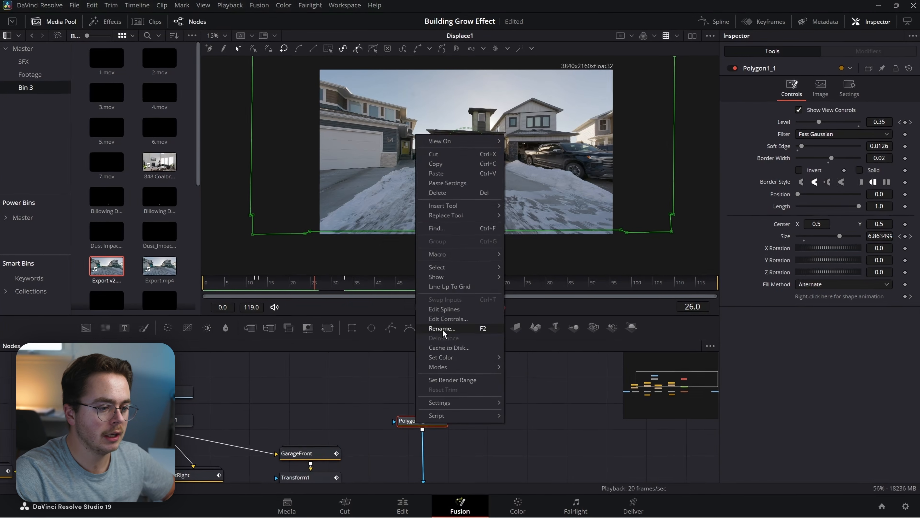
{"action": "left_click", "coordinate": [443, 330]}
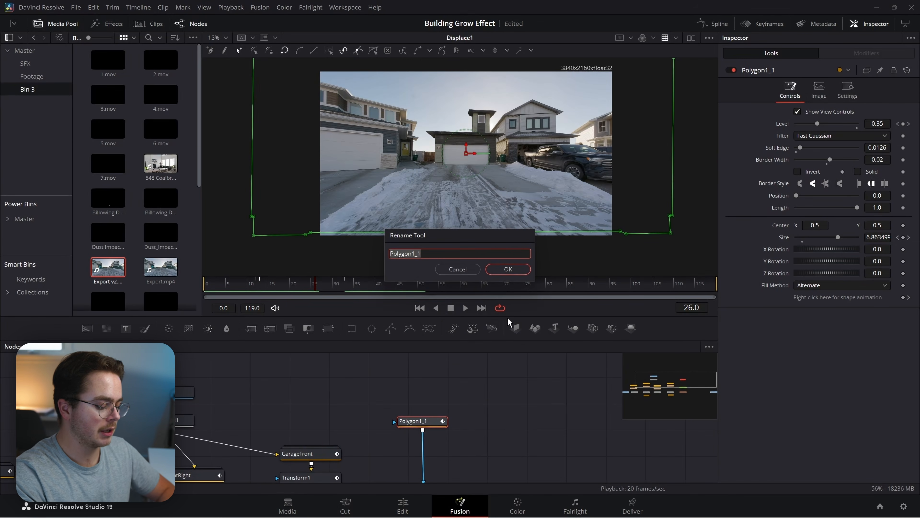
{"action": "key", "text": "Return"}
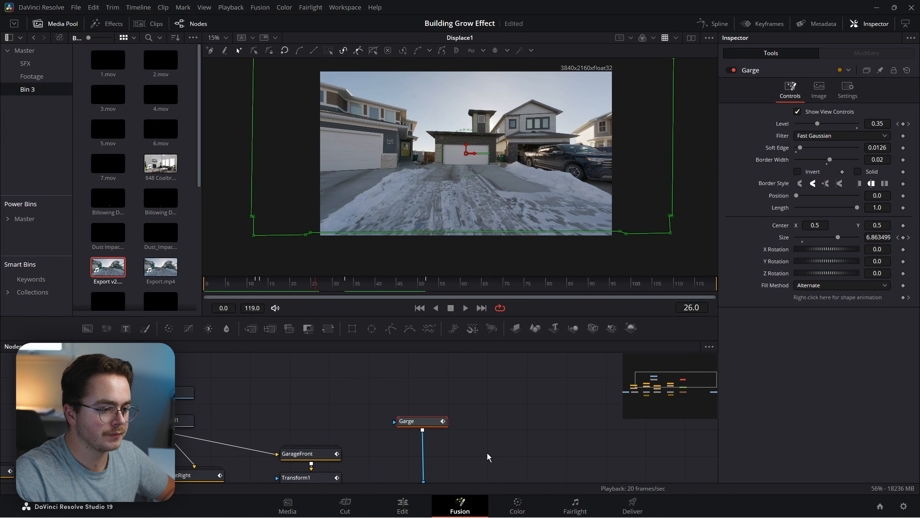
Copy Polygon2 from the FrontRight group, insert it between Garge and FastNoise1, and name it Frontright.
{"action": "left_click_drag", "start_coordinate": [473, 444], "coordinate": [496, 391]}
{"action": "double_click", "coordinate": [223, 426]}
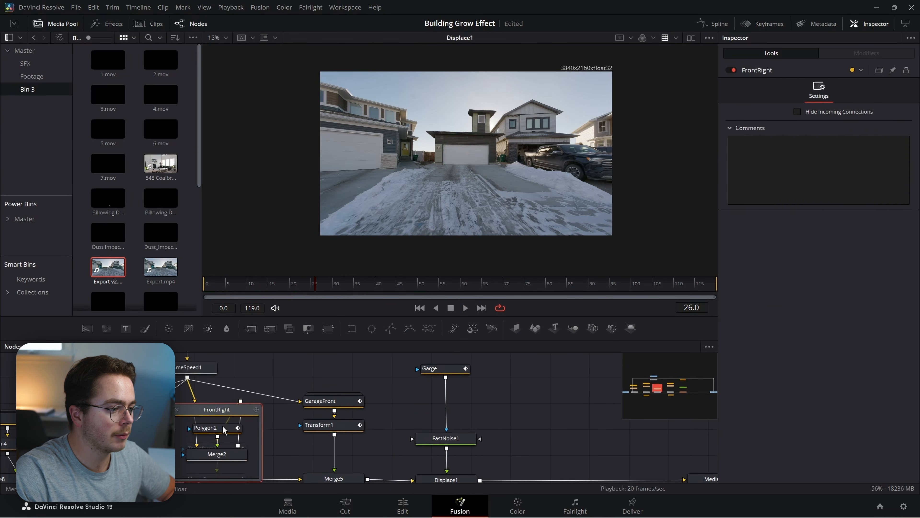
{"action": "left_click", "coordinate": [210, 427]}
{"action": "key", "text": "ctrl+c"}
{"action": "key", "text": "ctrl+v"}
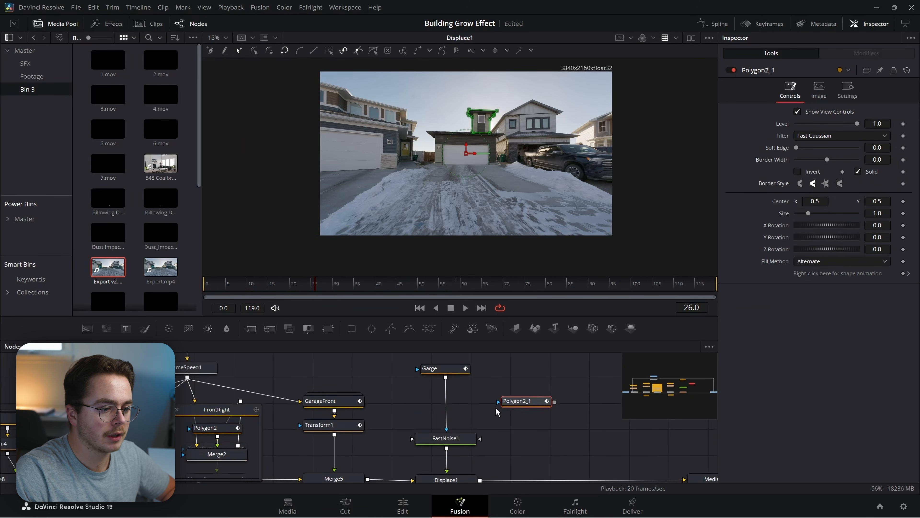
{"action": "left_click_drag", "start_coordinate": [526, 405], "coordinate": [448, 399]}
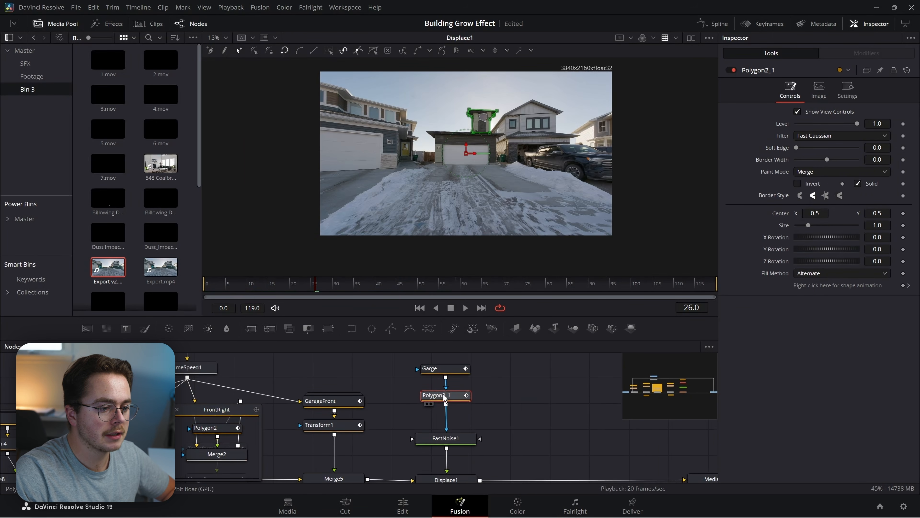
{"action": "key", "text": "F2"}
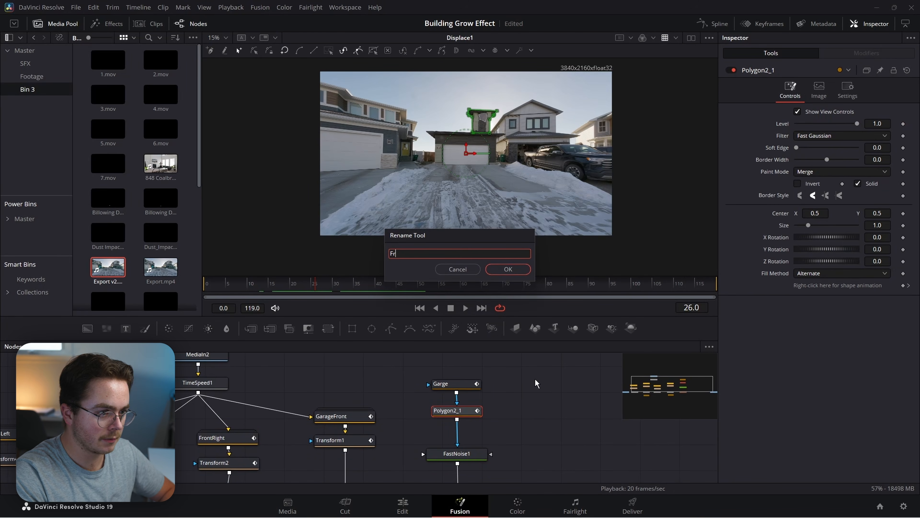
{"action": "type", "text": "Frontright"}
{"action": "key", "text": "Return"}
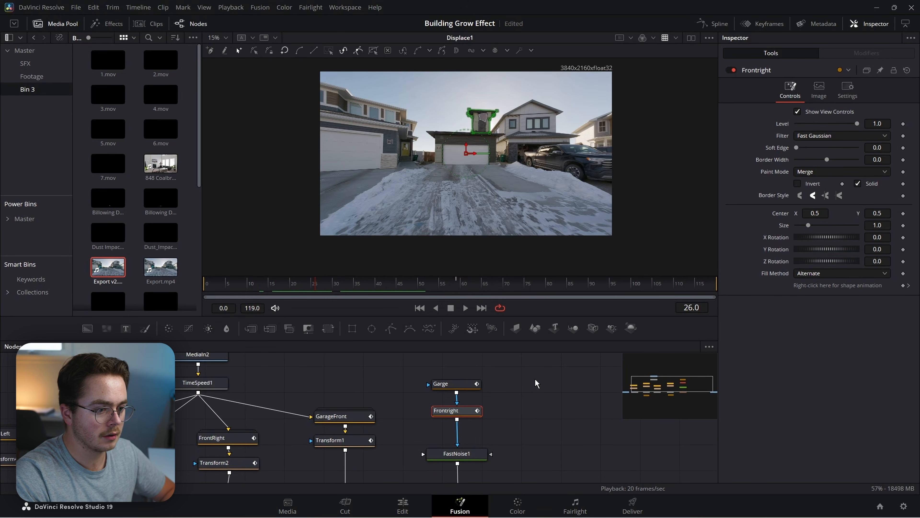
{"action": "left_click", "coordinate": [232, 463]}
{"action": "mouse_move", "coordinate": [323, 289]}
{"action": "left_mouse_down"}
{"action": "mouse_move", "coordinate": [272, 287]}
{"action": "mouse_move", "coordinate": [315, 290]}
{"action": "left_mouse_up"}
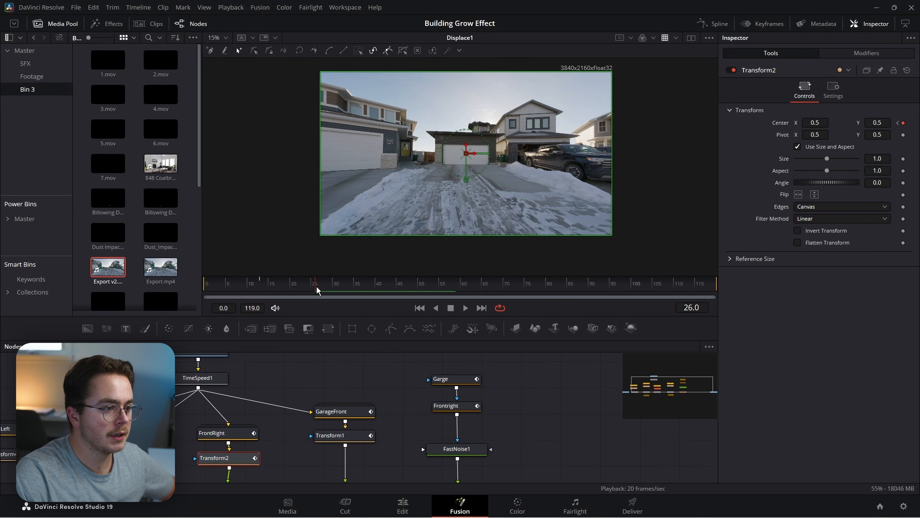
Make the Frontright mask a soft outline with Border Width 0.02 and a slight soft edge.
{"action": "left_click", "coordinate": [446, 406]}
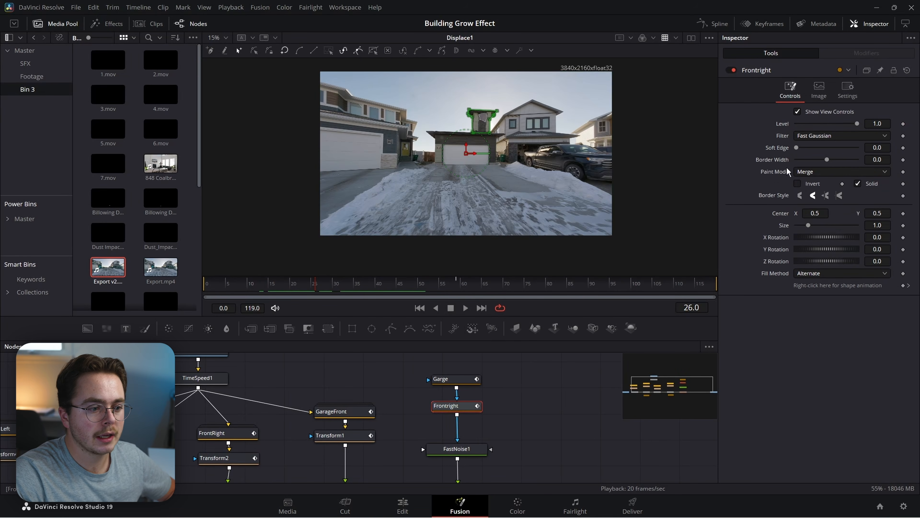
{"action": "key", "text": "2"}
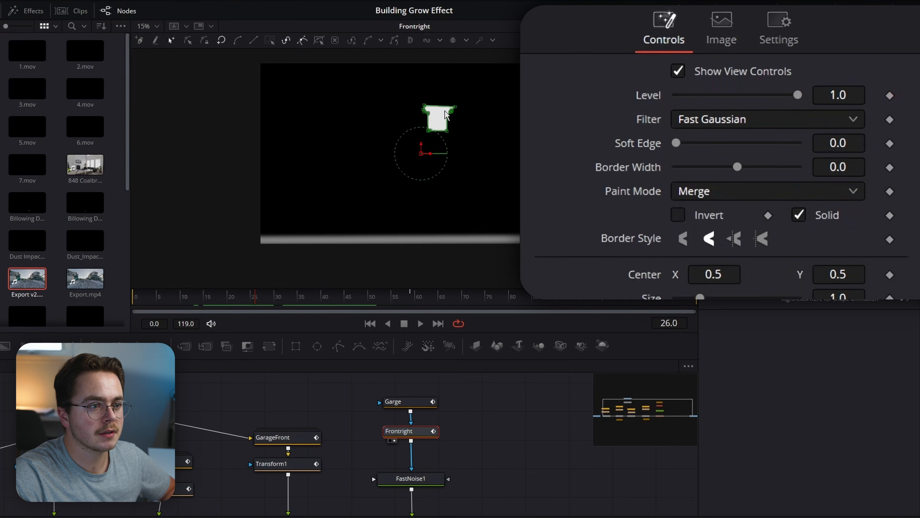
{"action": "scroll", "coordinate": [489, 115], "scroll_direction": "up", "scroll_amount": 5}
{"action": "left_click", "coordinate": [816, 216]}
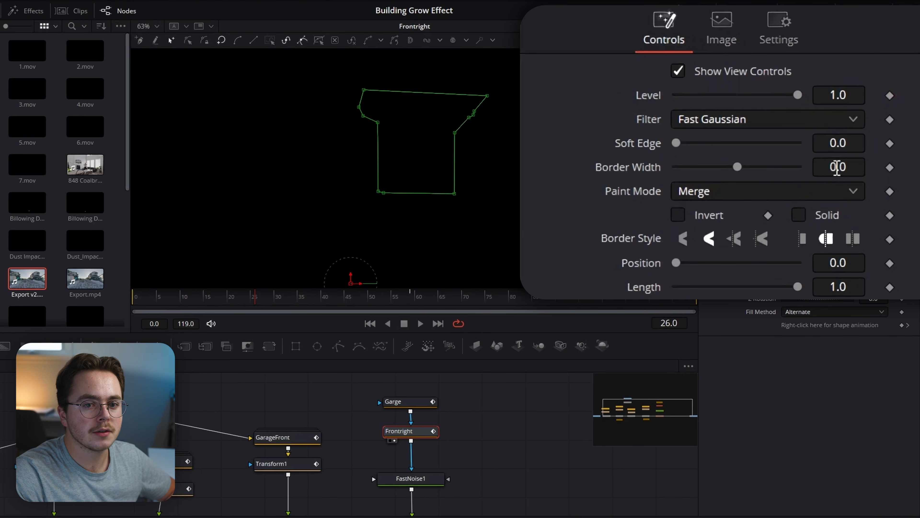
{"action": "left_click", "coordinate": [832, 167]}
{"action": "type", "text": "."}
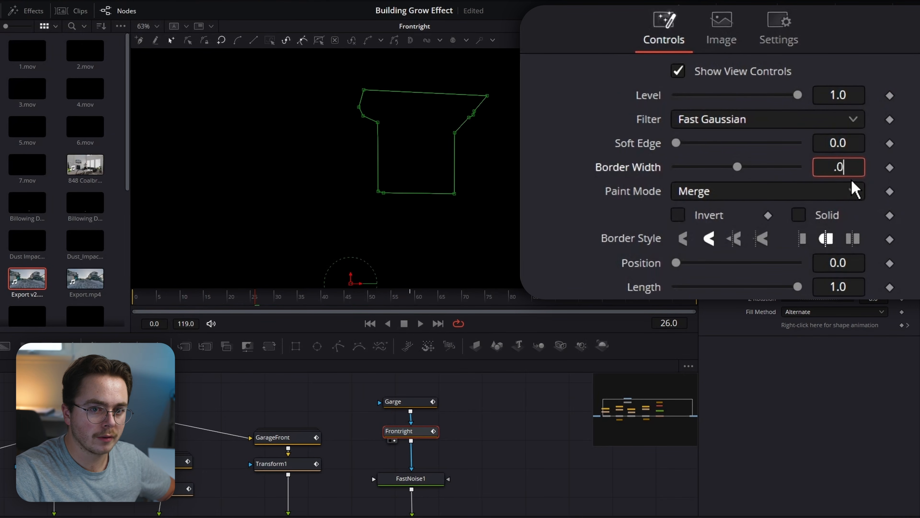
{"action": "type", "text": "02"}
{"action": "key", "text": "Tab"}
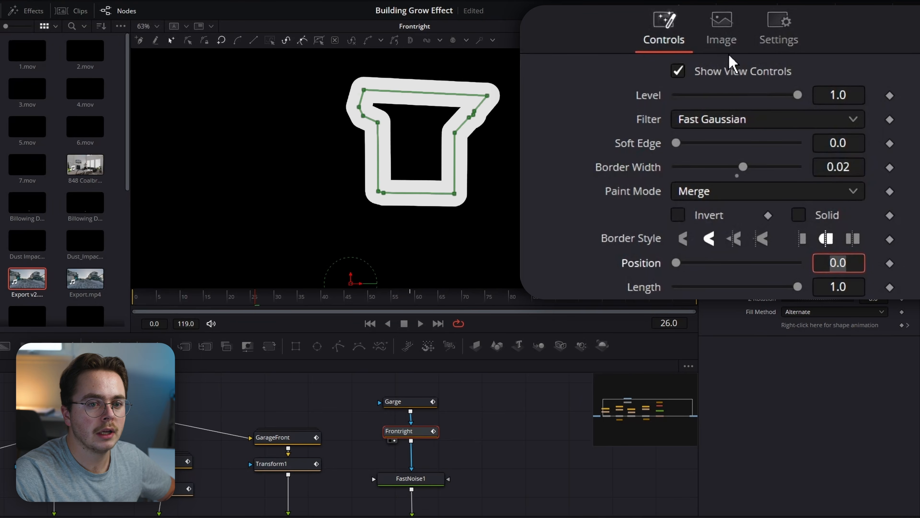
{"action": "left_click_drag", "start_coordinate": [843, 140], "coordinate": [853, 140]}
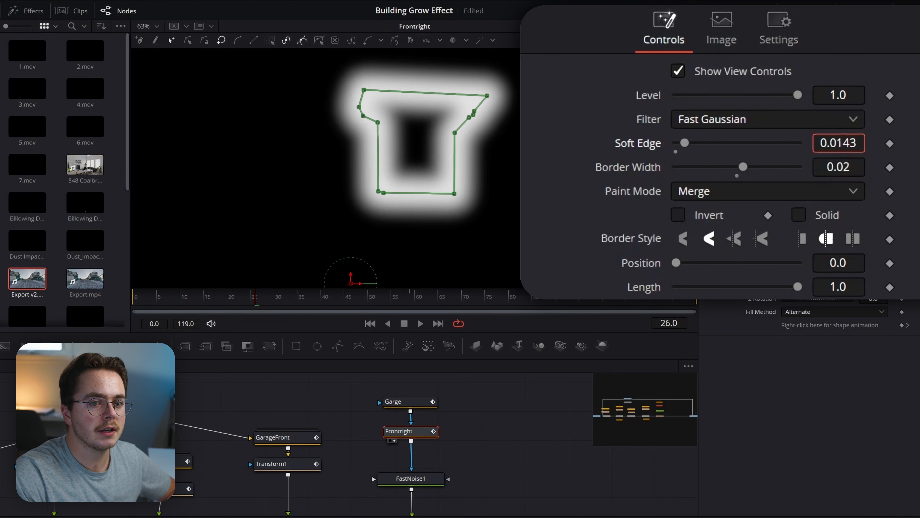
View the FastNoise1 pattern, then load Displace1's displaced composite into the viewer.
{"action": "left_click", "coordinate": [409, 480]}
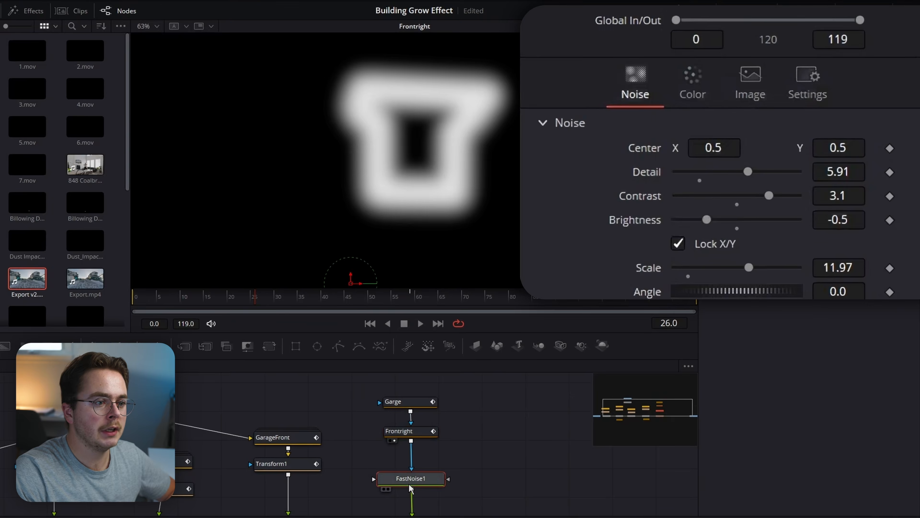
{"action": "key", "text": "1"}
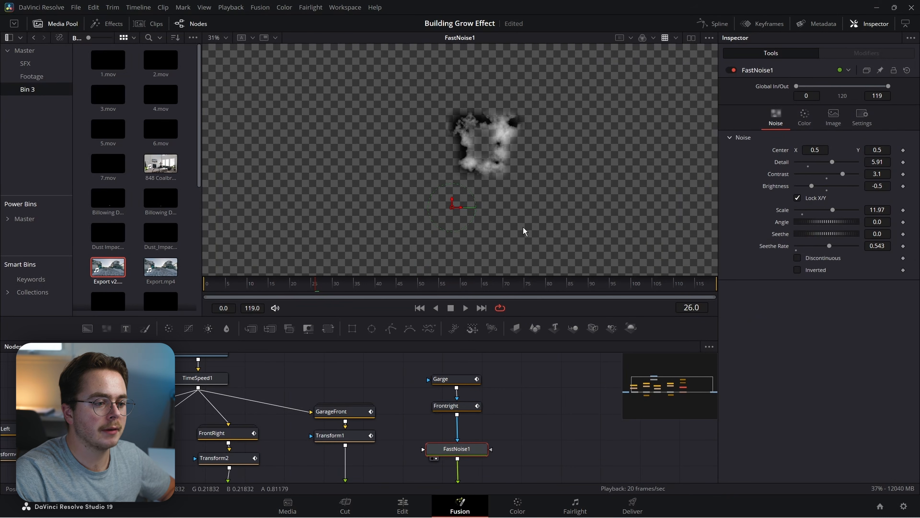
{"action": "left_click_drag", "start_coordinate": [524, 231], "coordinate": [496, 160]}
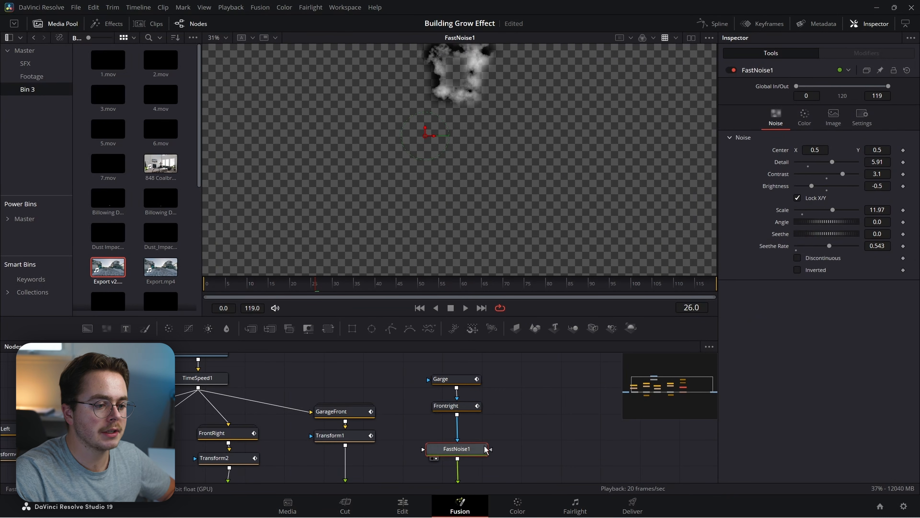
{"action": "left_click_drag", "start_coordinate": [490, 450], "coordinate": [499, 367]}
{"action": "left_click", "coordinate": [474, 408]}
{"action": "key", "text": "2"}
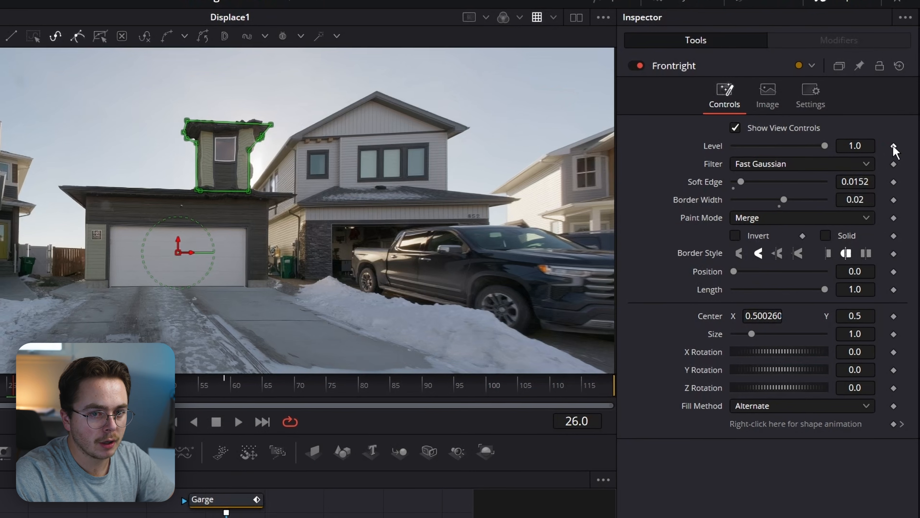
Keyframe Frontright's Level on at frame 26, 0 at frame 25, and 0 at frame 46.
{"action": "left_click", "coordinate": [903, 125]}
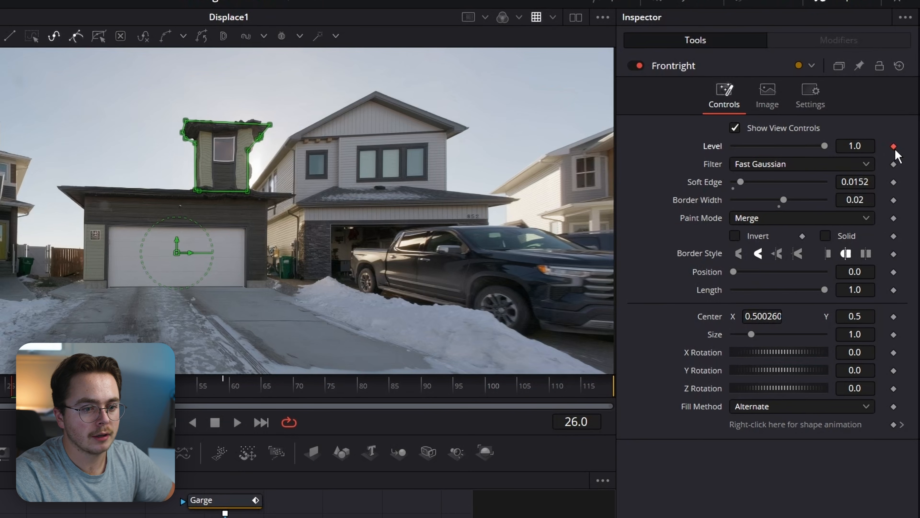
{"action": "key", "text": "Left"}
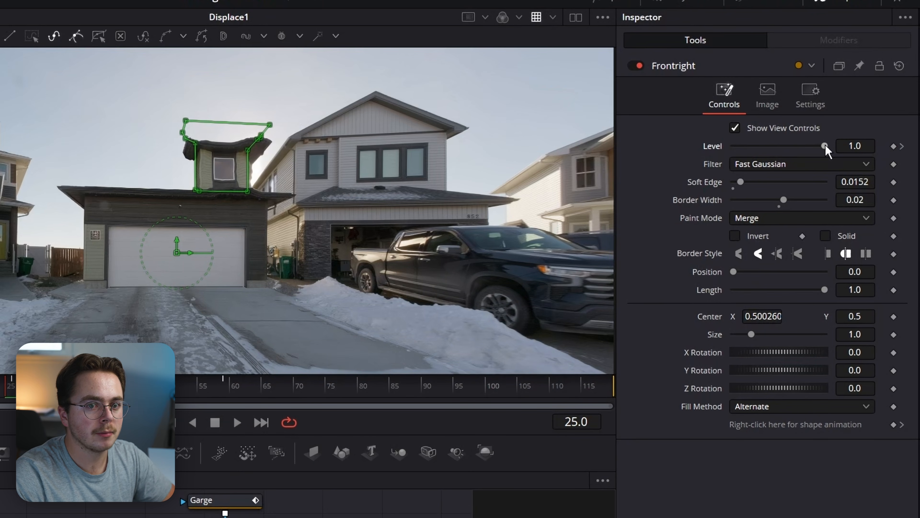
{"action": "left_click_drag", "start_coordinate": [825, 145], "coordinate": [731, 145]}
{"action": "left_click_drag", "start_coordinate": [44, 386], "coordinate": [139, 386]}
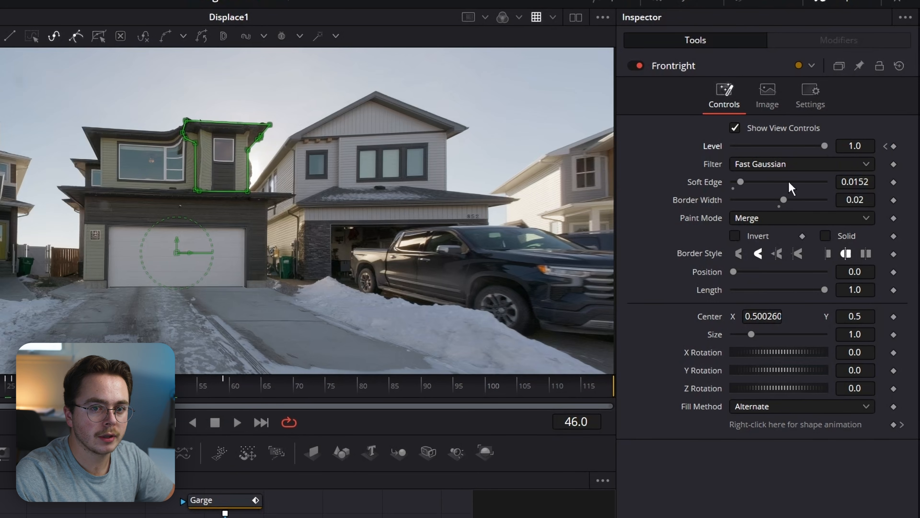
{"action": "left_click_drag", "start_coordinate": [824, 145], "coordinate": [721, 146]}
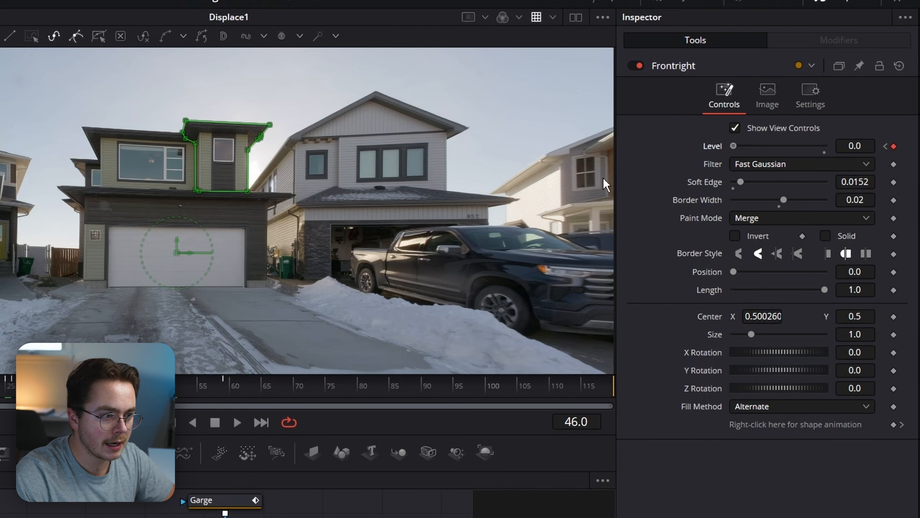
Experiment with the Frontright mask's Size, pushing it to 5 and back to about 2.598.
{"action": "left_click_drag", "start_coordinate": [748, 334], "coordinate": [820, 333]}
{"action": "scroll", "coordinate": [326, 194], "scroll_direction": "down", "scroll_amount": 8}
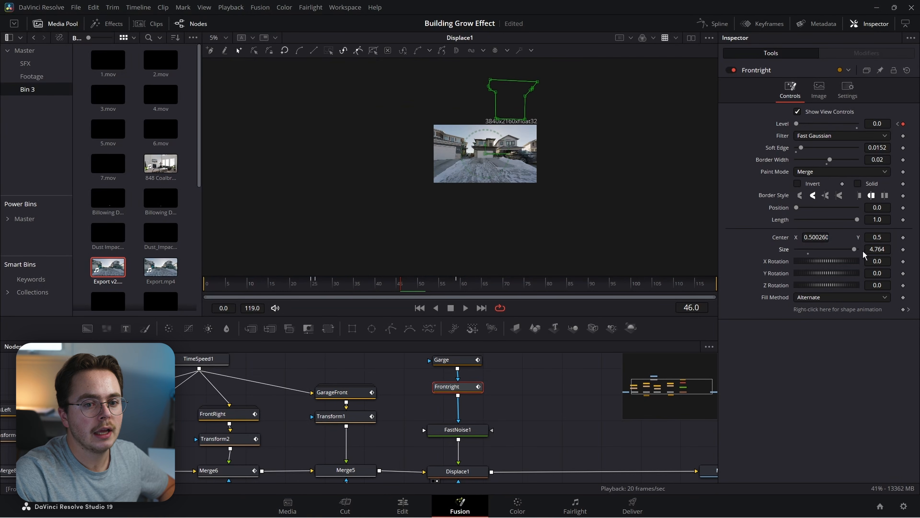
{"action": "left_click_drag", "start_coordinate": [863, 250], "coordinate": [862, 247]}
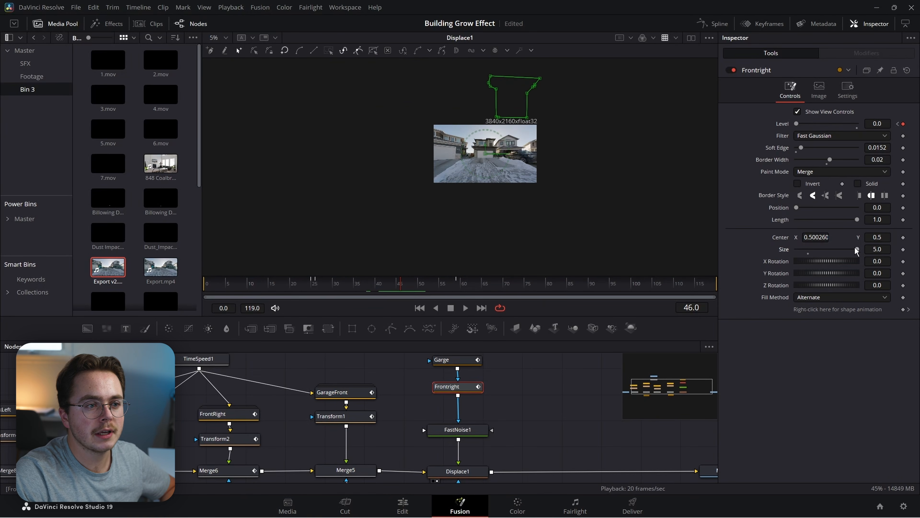
{"action": "left_click_drag", "start_coordinate": [857, 250], "coordinate": [829, 239]}
{"action": "scroll", "coordinate": [541, 183], "scroll_direction": "up", "scroll_amount": 3}
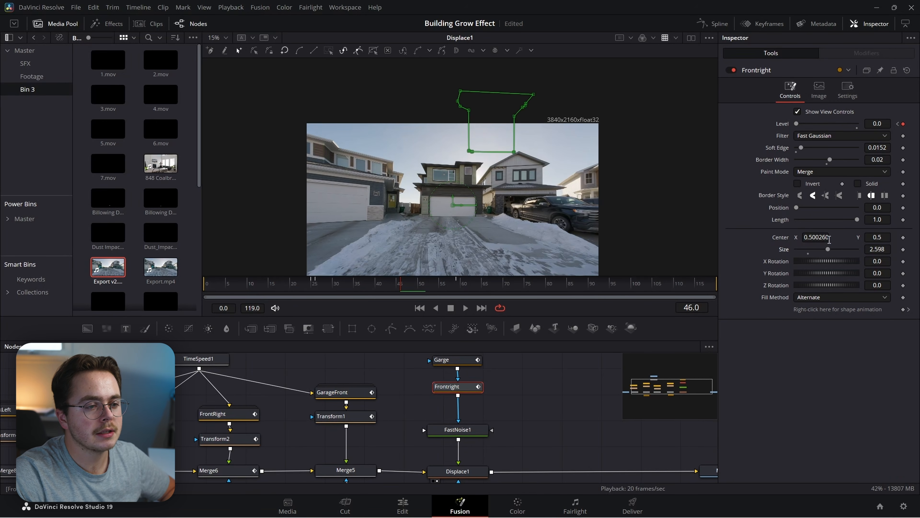
{"action": "scroll", "coordinate": [506, 163], "scroll_direction": "up", "scroll_amount": 1}
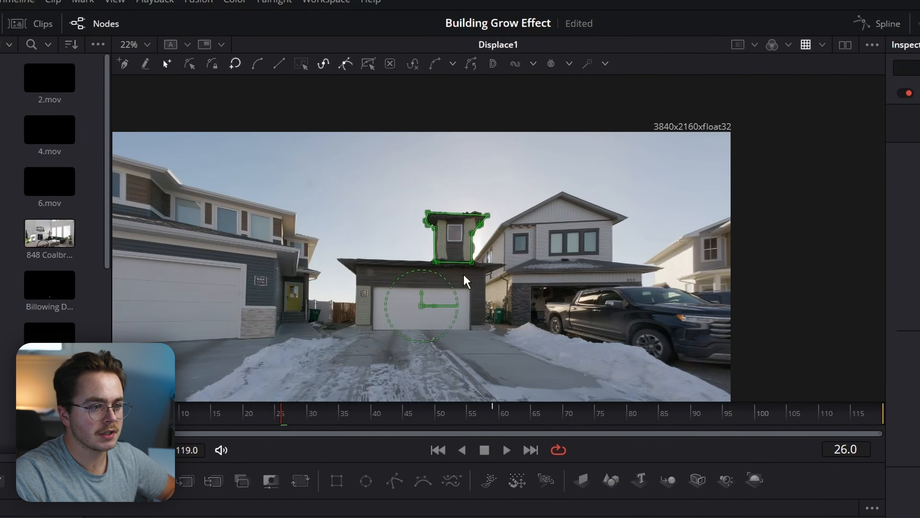
Move the Frontright mask centre onto the tower and drag all polygon points down around it.
{"action": "scroll", "coordinate": [432, 208], "scroll_direction": "up", "scroll_amount": 2}
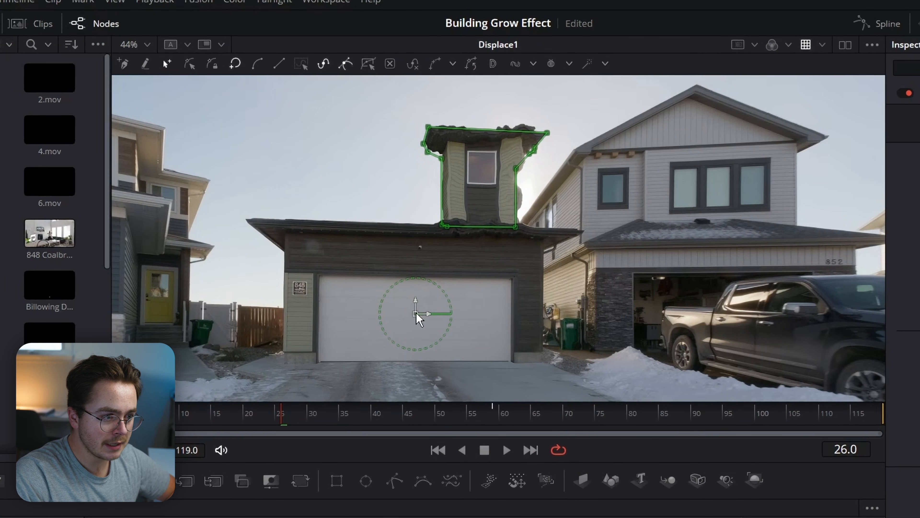
{"action": "left_click_drag", "start_coordinate": [416, 313], "coordinate": [488, 190]}
{"action": "scroll", "coordinate": [632, 307], "scroll_direction": "up", "scroll_amount": 3}
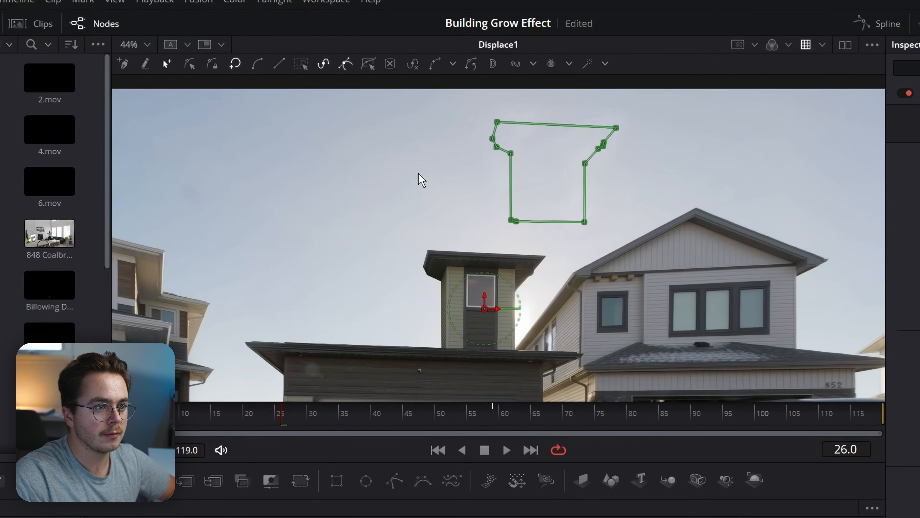
{"action": "left_click_drag", "start_coordinate": [653, 106], "coordinate": [471, 268]}
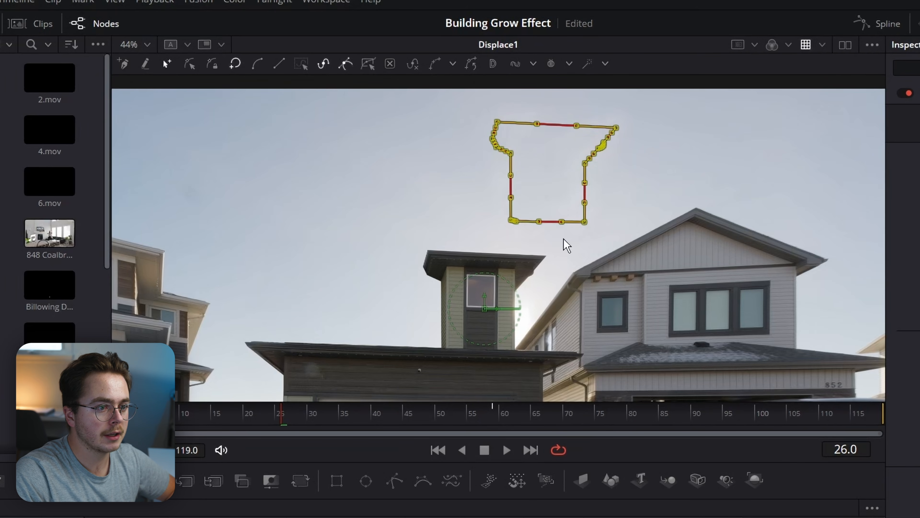
{"action": "left_click_drag", "start_coordinate": [589, 225], "coordinate": [518, 356]}
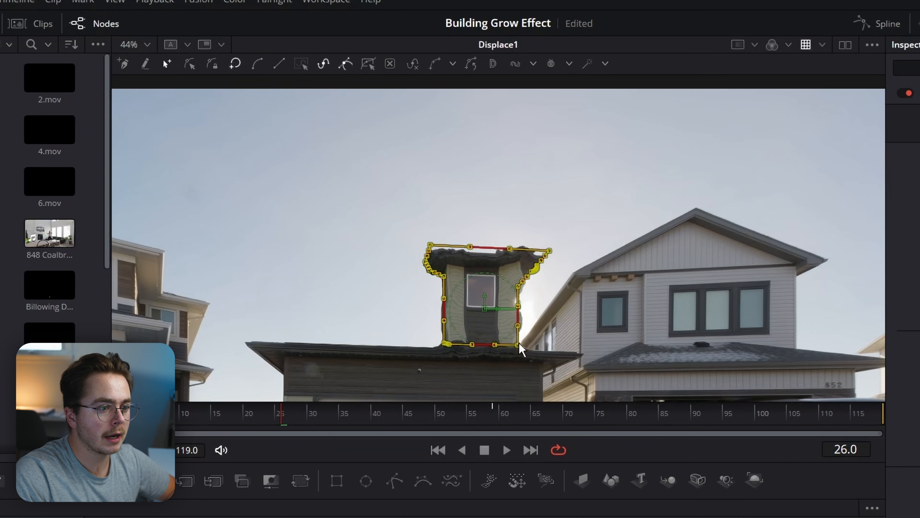
{"action": "scroll", "coordinate": [519, 355], "scroll_direction": "up", "scroll_amount": 5, "text": "ctrl"}
{"action": "scroll", "coordinate": [418, 256], "scroll_direction": "down", "scroll_amount": 3}
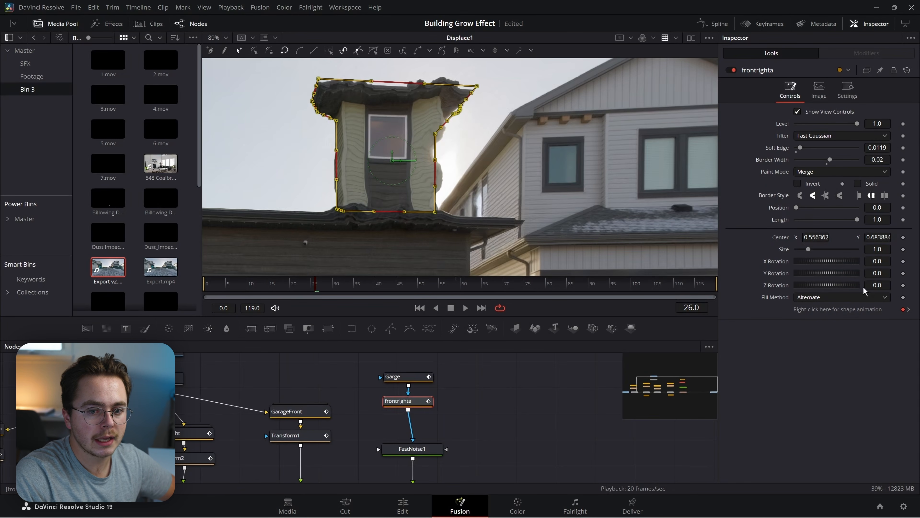
Set the Frontright mask's shape keyframe at frame 59, then return to frame 26.
{"action": "left_click", "coordinate": [909, 309]}
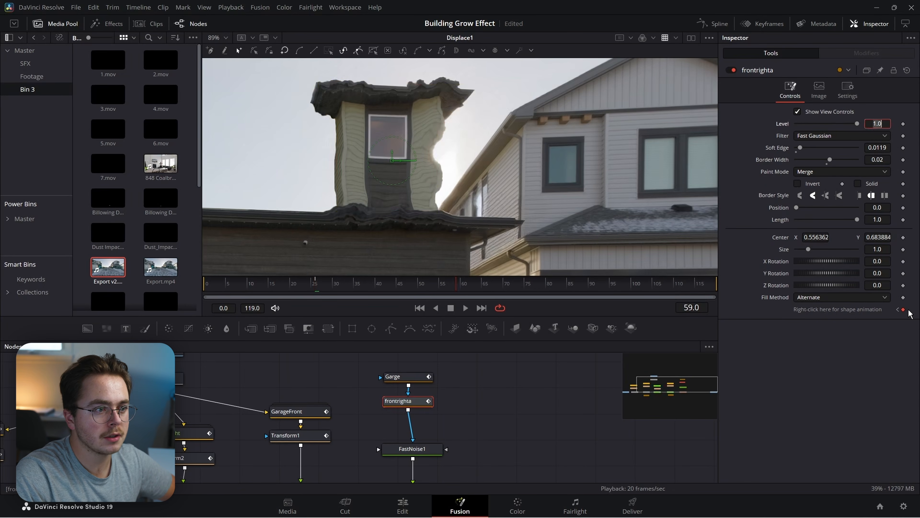
{"action": "scroll", "coordinate": [437, 183], "scroll_direction": "down", "scroll_amount": 5}
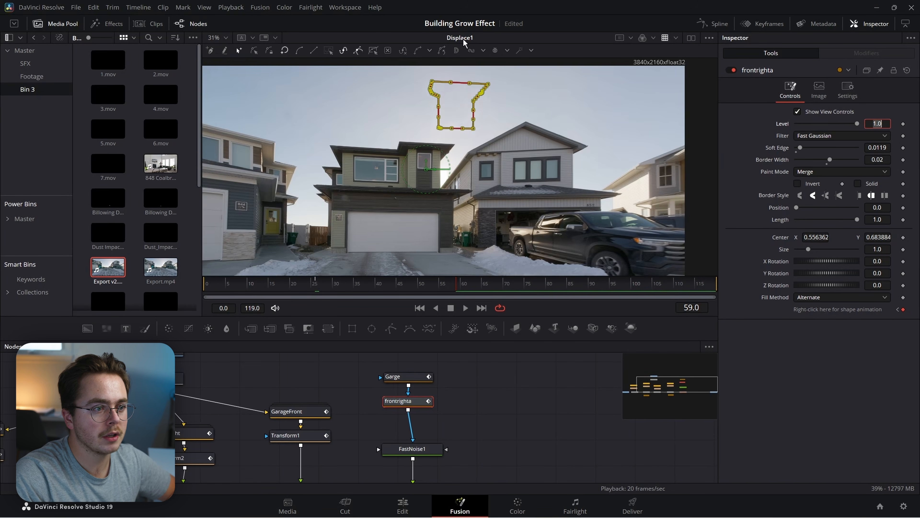
{"action": "left_click", "coordinate": [904, 310]}
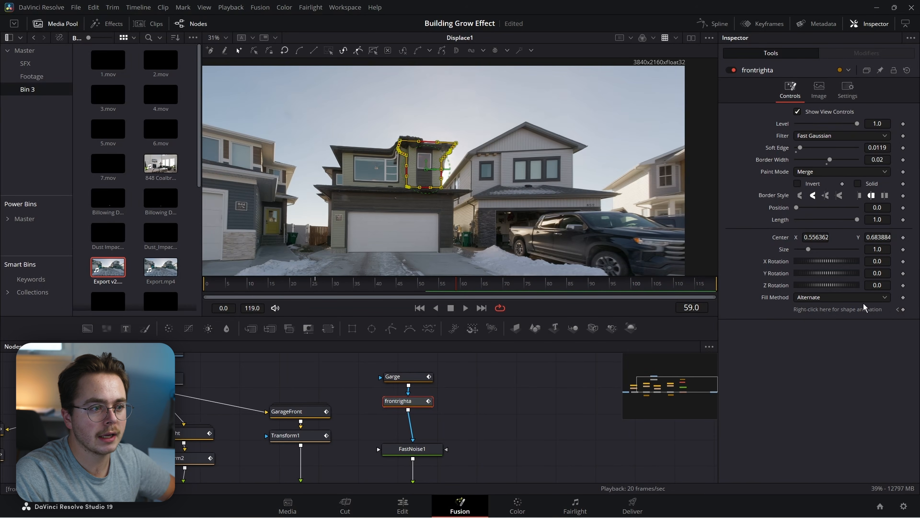
{"action": "scroll", "coordinate": [555, 106], "scroll_direction": "up", "scroll_amount": 5}
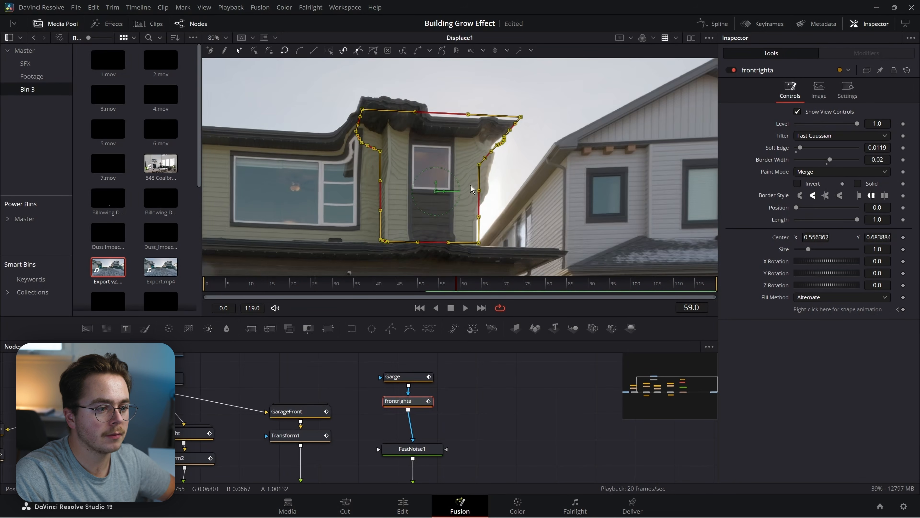
{"action": "left_click_drag", "start_coordinate": [315, 288], "coordinate": [318, 288]}
Deselect the polygon points and place the mask centre on the tower window.
{"action": "left_click_drag", "start_coordinate": [809, 249], "coordinate": [837, 238]}
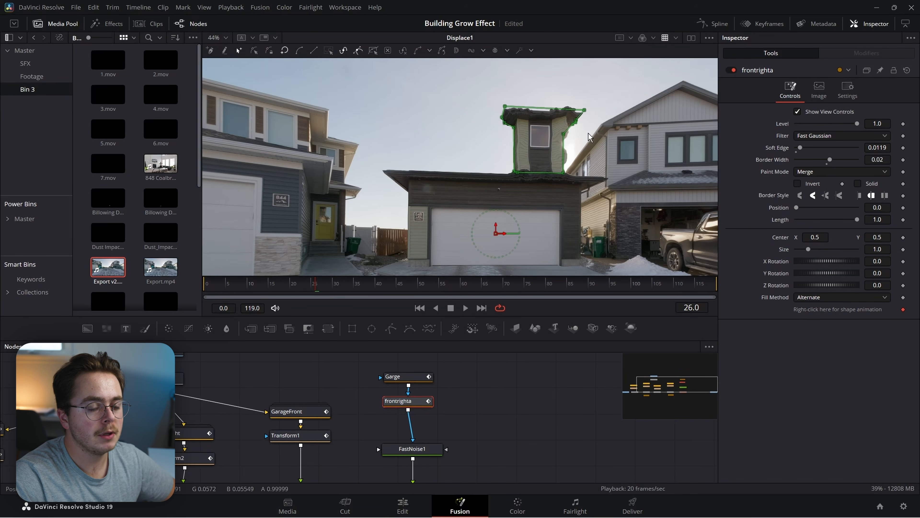
{"action": "left_click_drag", "start_coordinate": [613, 93], "coordinate": [450, 210]}
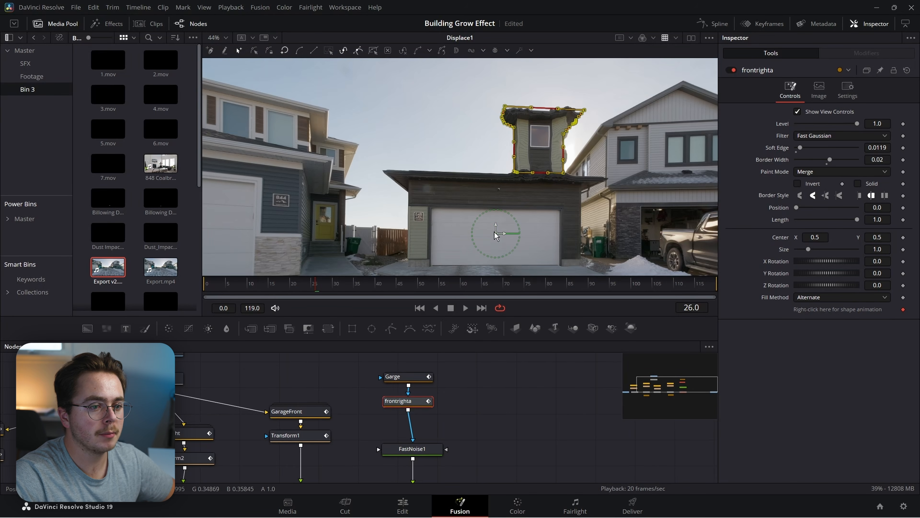
{"action": "left_click", "coordinate": [553, 223]}
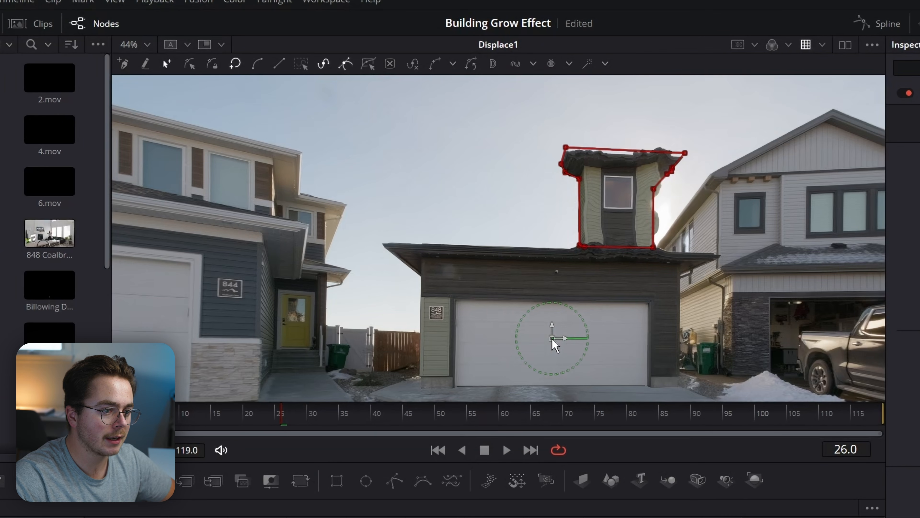
{"action": "left_click_drag", "start_coordinate": [562, 347], "coordinate": [617, 207]}
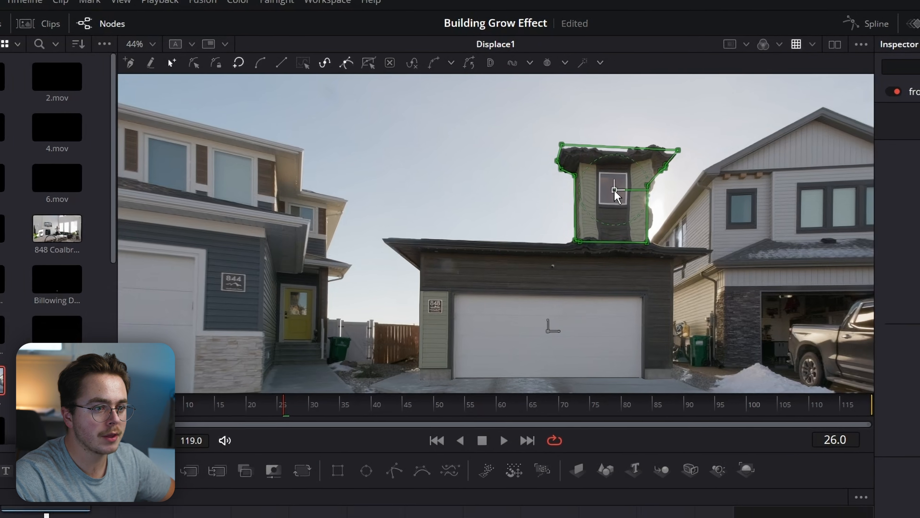
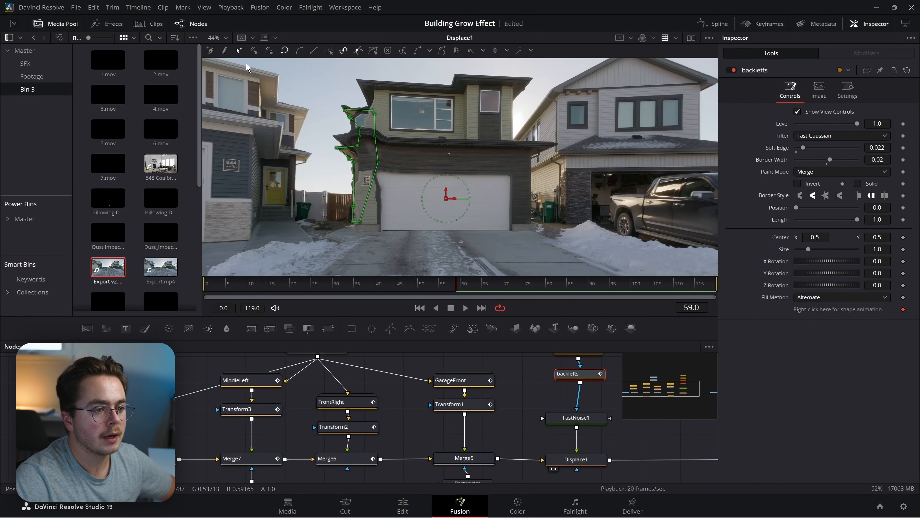
Inspect the backlefts mask edge up close and preview the growth playback.
{"action": "scroll", "coordinate": [347, 166], "scroll_direction": "up", "scroll_amount": 2}
{"action": "left_click_drag", "start_coordinate": [347, 166], "coordinate": [543, 163]}
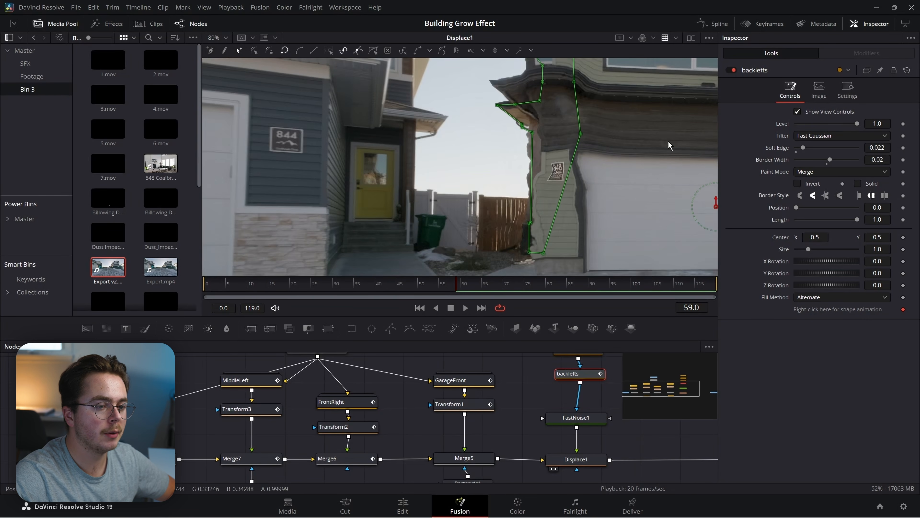
{"action": "left_click_drag", "start_coordinate": [567, 163], "coordinate": [447, 203]}
{"action": "mouse_move", "coordinate": [517, 115]}
{"action": "left_mouse_down"}
{"action": "mouse_move", "coordinate": [590, 136]}
{"action": "mouse_move", "coordinate": [517, 129]}
{"action": "left_mouse_up"}
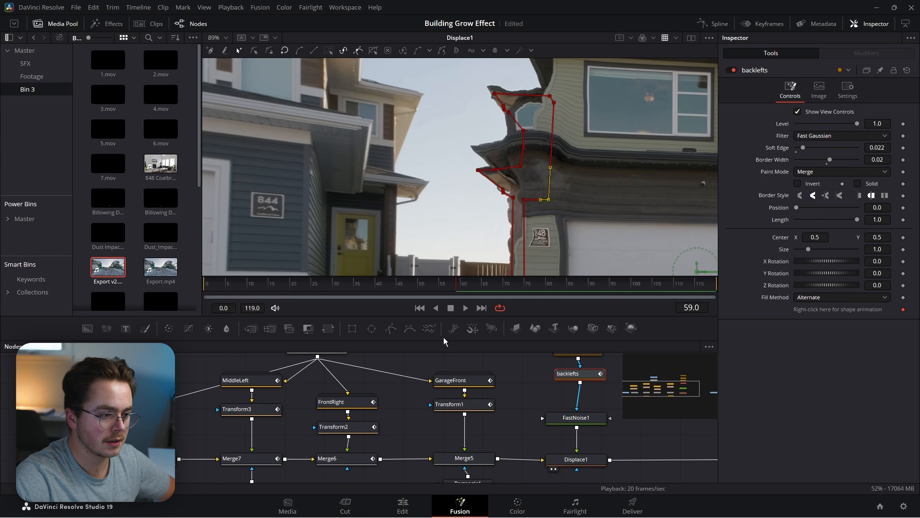
{"action": "left_click", "coordinate": [232, 409]}
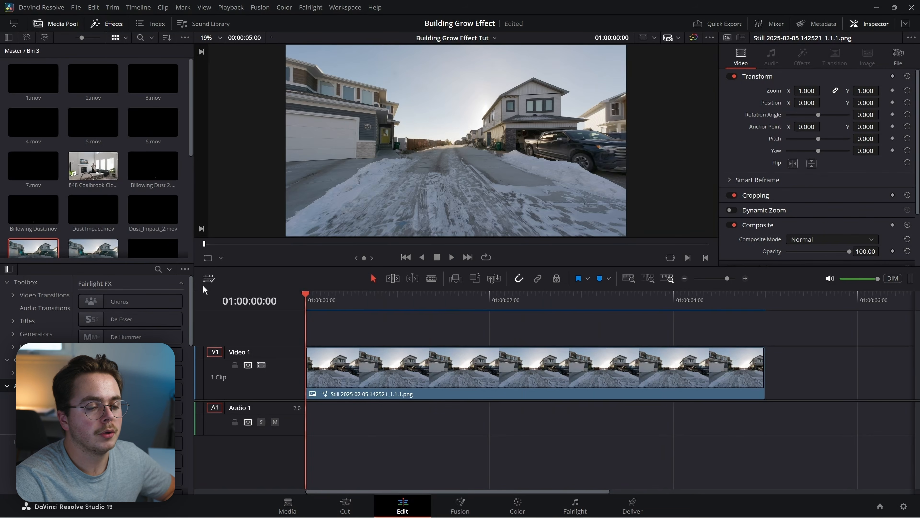
{"action": "key", "text": "space"}
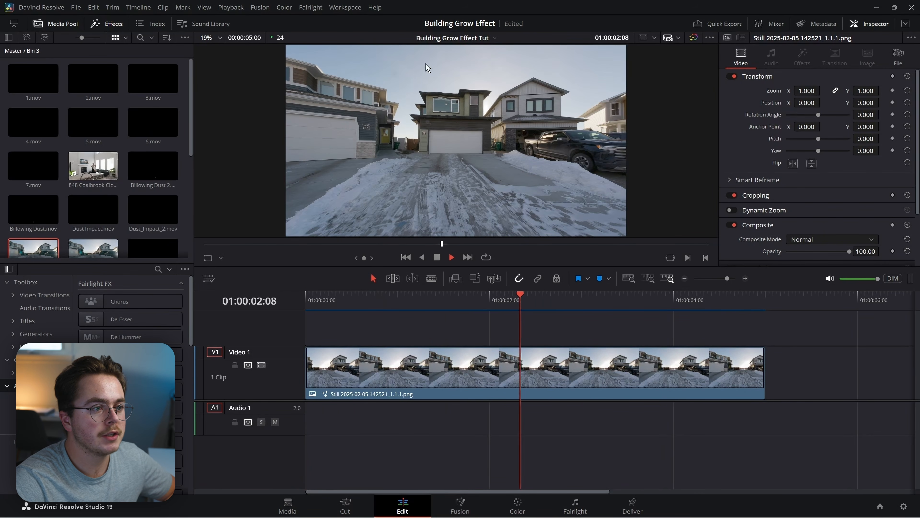
{"action": "key", "text": "space"}
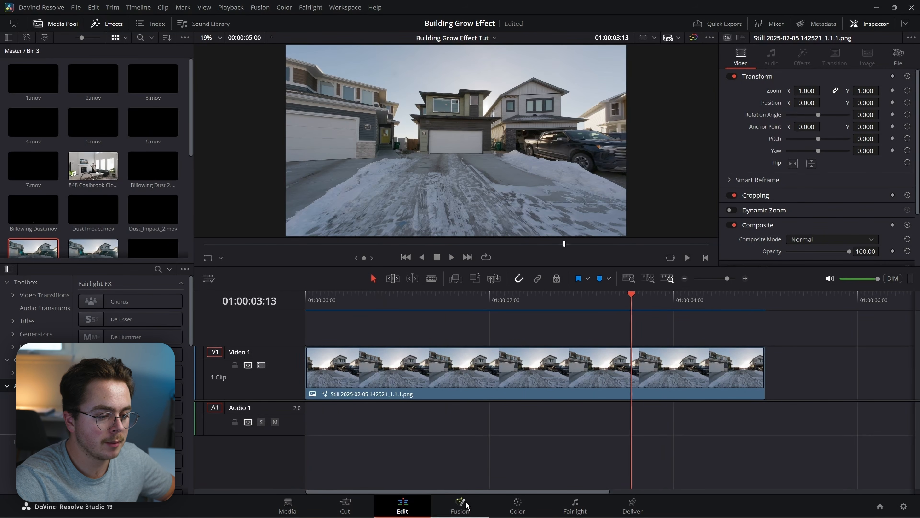
{"action": "left_click", "coordinate": [463, 508]}
Add a Prism Blur node after Displace1 from the tool search.
{"action": "left_click", "coordinate": [345, 423]}
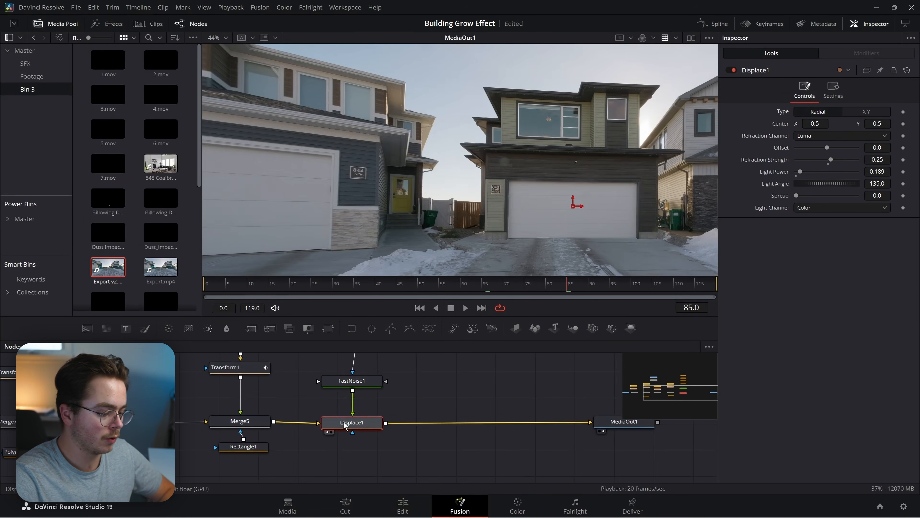
{"action": "key", "text": "shift+space"}
{"action": "type", "text": "pori"}
{"action": "key", "text": "BackSpace"}
{"action": "key", "text": "BackSpace"}
{"action": "key", "text": "BackSpace"}
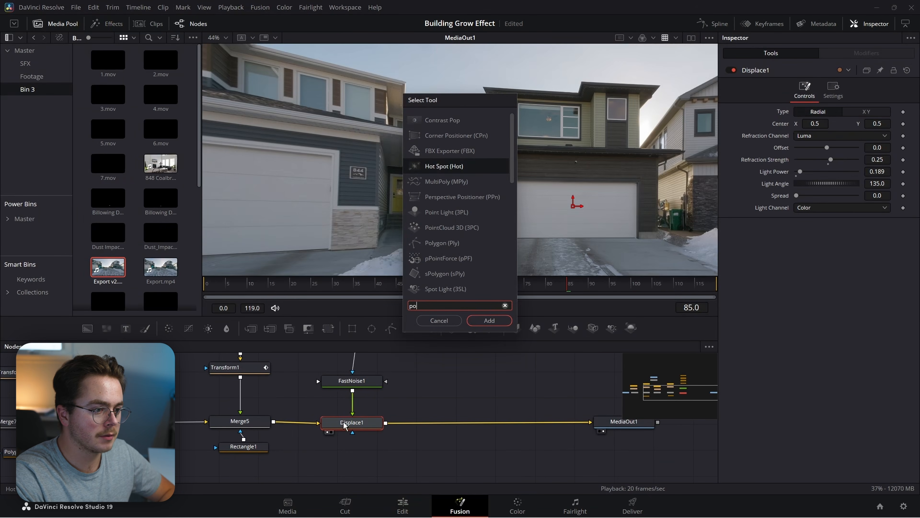
{"action": "type", "text": "ri"}
{"action": "key", "text": "Return"}
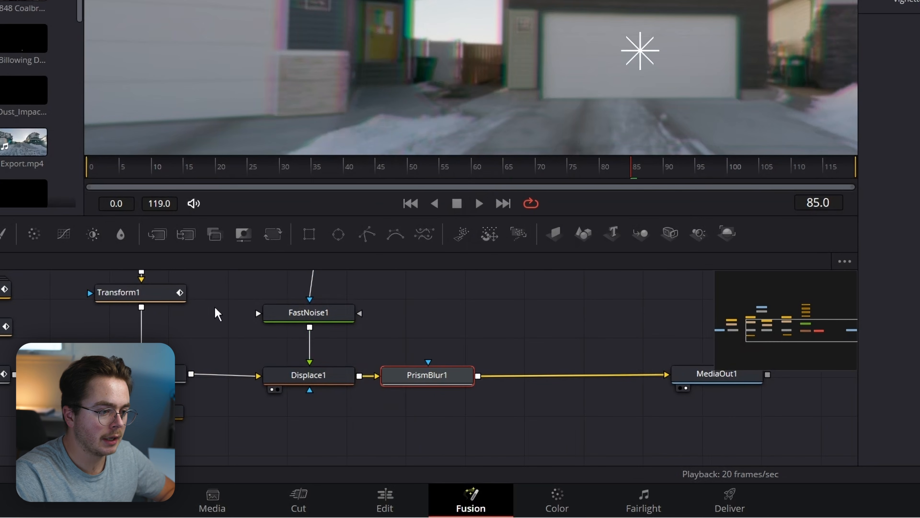
Use backlefts as PrismBlur1's mask and raise its blur strength around frame 40.
{"action": "left_click_drag", "start_coordinate": [322, 322], "coordinate": [251, 396]}
{"action": "left_click_drag", "start_coordinate": [243, 332], "coordinate": [359, 448]}
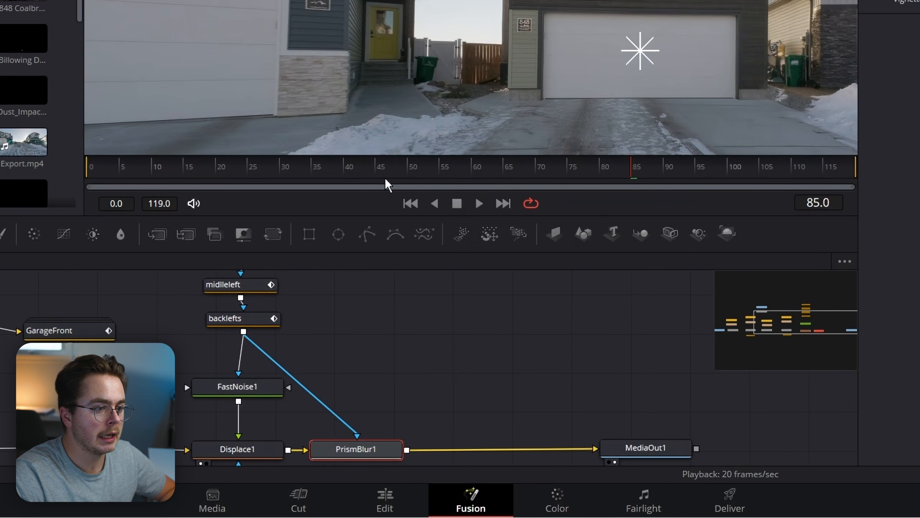
{"action": "left_click_drag", "start_coordinate": [359, 168], "coordinate": [351, 185]}
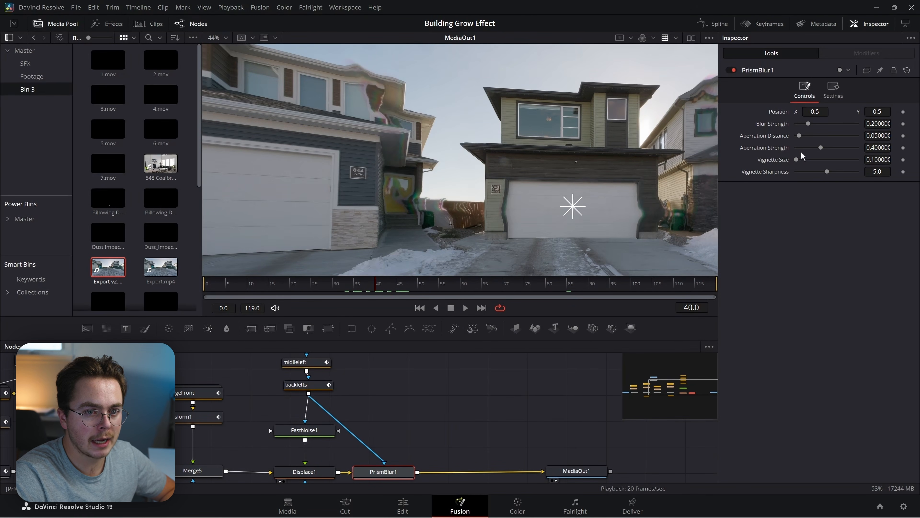
{"action": "left_click_drag", "start_coordinate": [808, 124], "coordinate": [849, 167]}
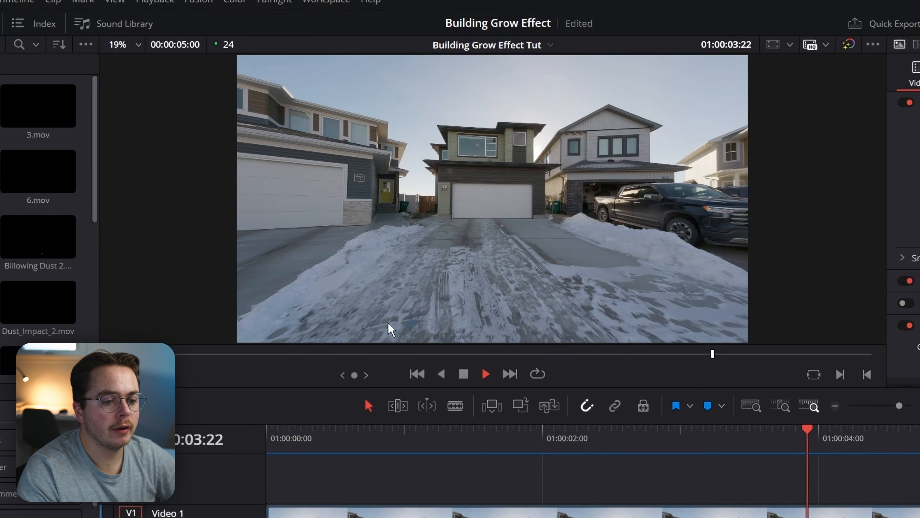
Stop the Edit page playback.
{"action": "key", "text": "space"}
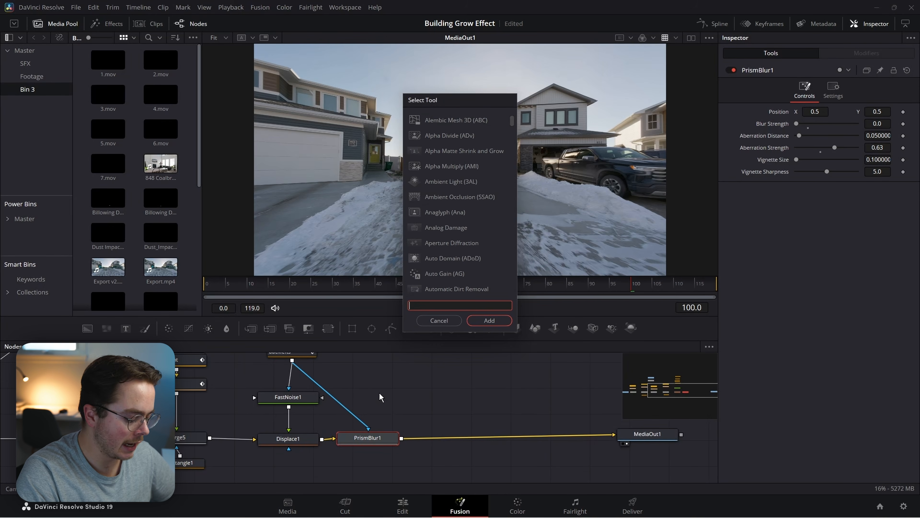
Search 'camer' and add Camera Shake (CShk) after PrismBlur1.
{"action": "type", "text": "camera"}
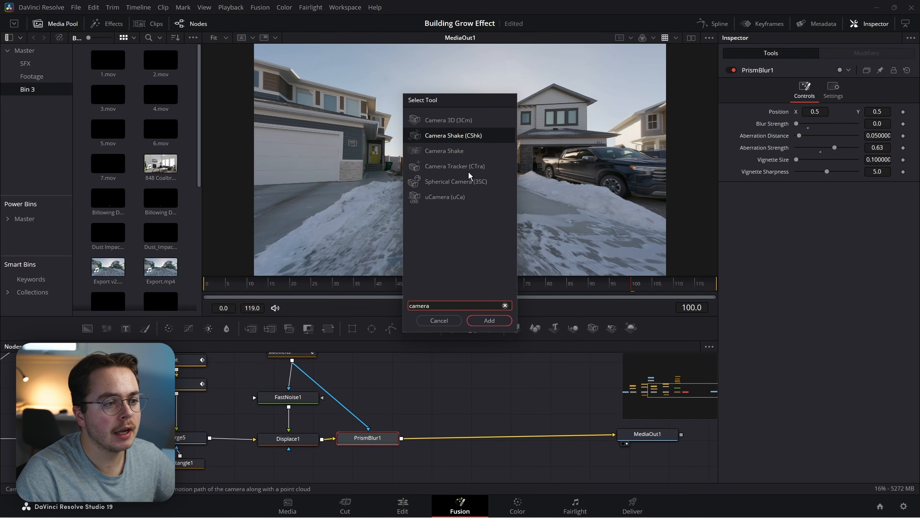
{"action": "left_click", "coordinate": [462, 137]}
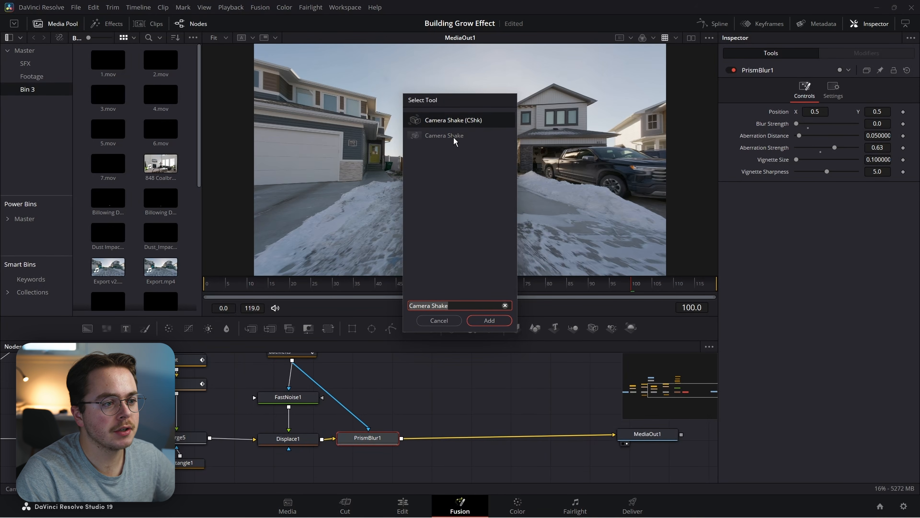
{"action": "left_click", "coordinate": [424, 140]}
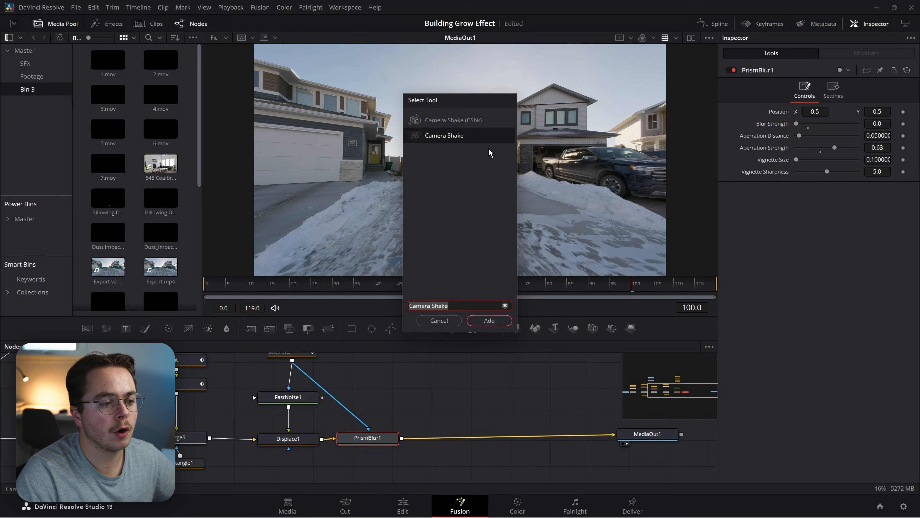
{"action": "left_click", "coordinate": [473, 123]}
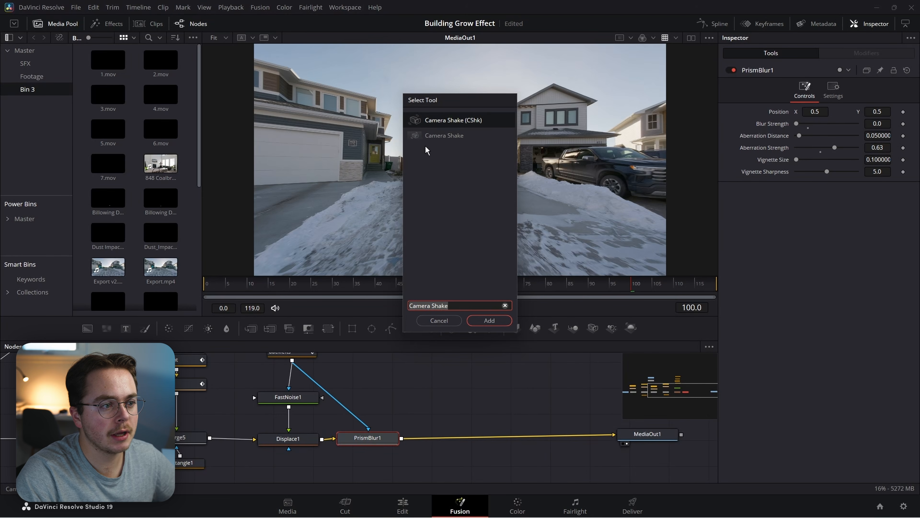
{"action": "left_click", "coordinate": [417, 142]}
{"action": "key", "text": "Up"}
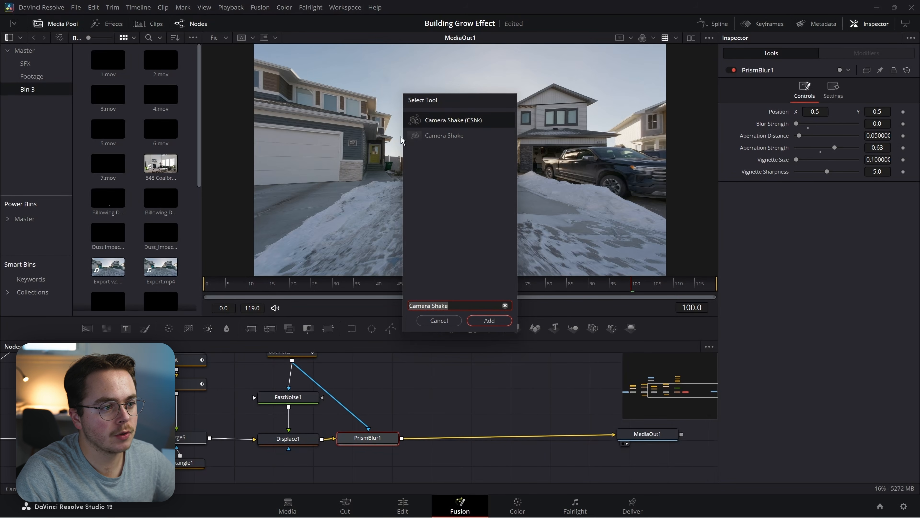
{"action": "left_click", "coordinate": [489, 321]}
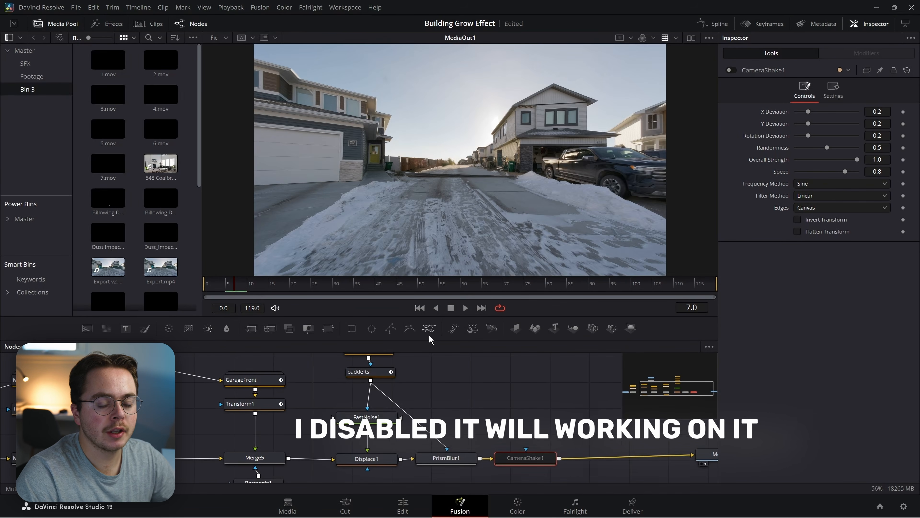
Keyframe Overall Strength at 0 on frame 8 and play forward to check the shake.
{"action": "key", "text": "Right"}
{"action": "key", "text": "Right"}
{"action": "key", "text": "Right"}
{"action": "key", "text": "Right"}
{"action": "key", "text": "Right"}
{"action": "key", "text": "Right"}
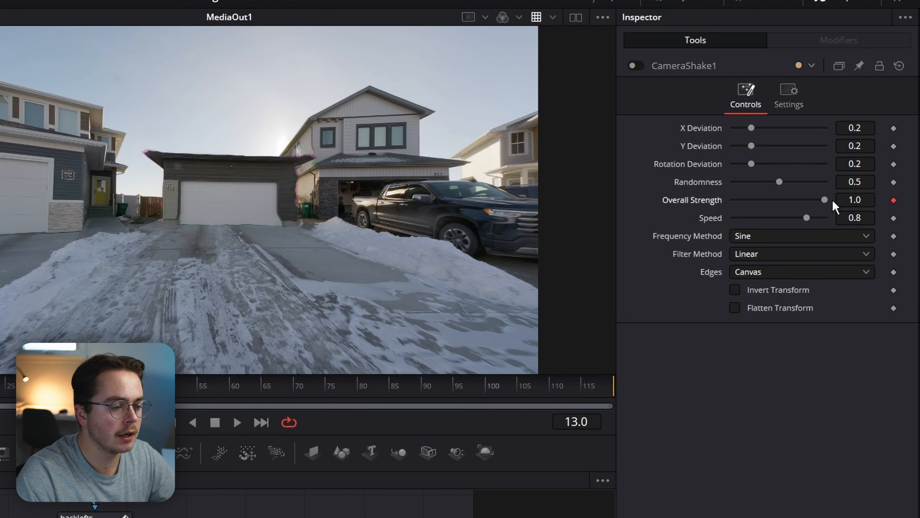
{"action": "key", "text": "Left"}
{"action": "key", "text": "Left"}
{"action": "key", "text": "Left"}
{"action": "key", "text": "Left"}
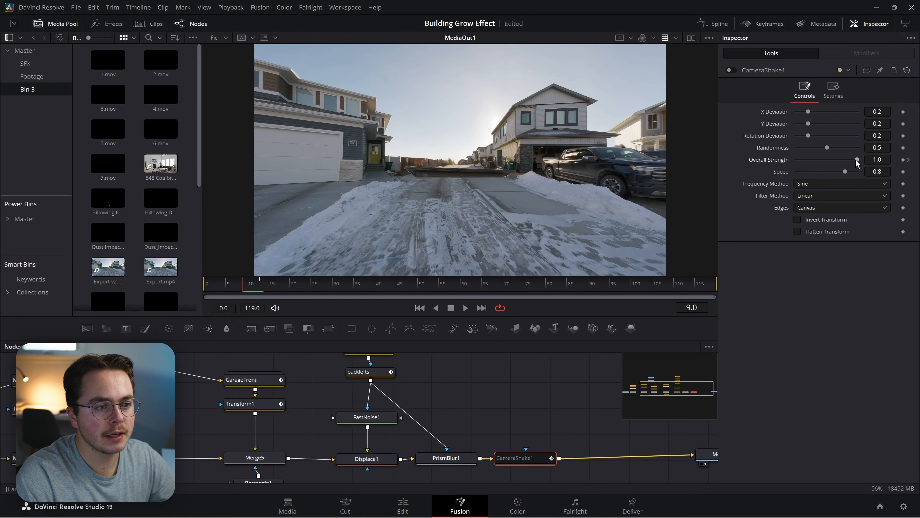
{"action": "key", "text": "Left"}
{"action": "left_click_drag", "start_coordinate": [858, 161], "coordinate": [726, 156]}
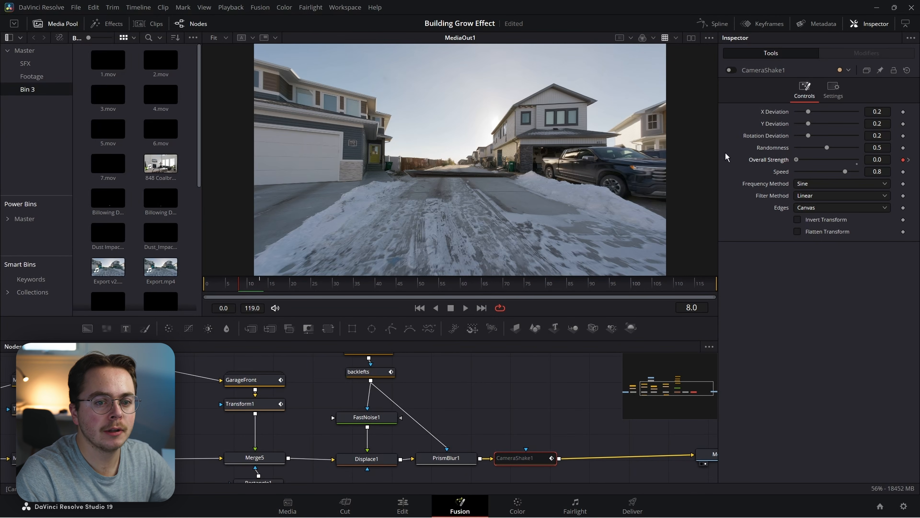
{"action": "left_click", "coordinate": [260, 285]}
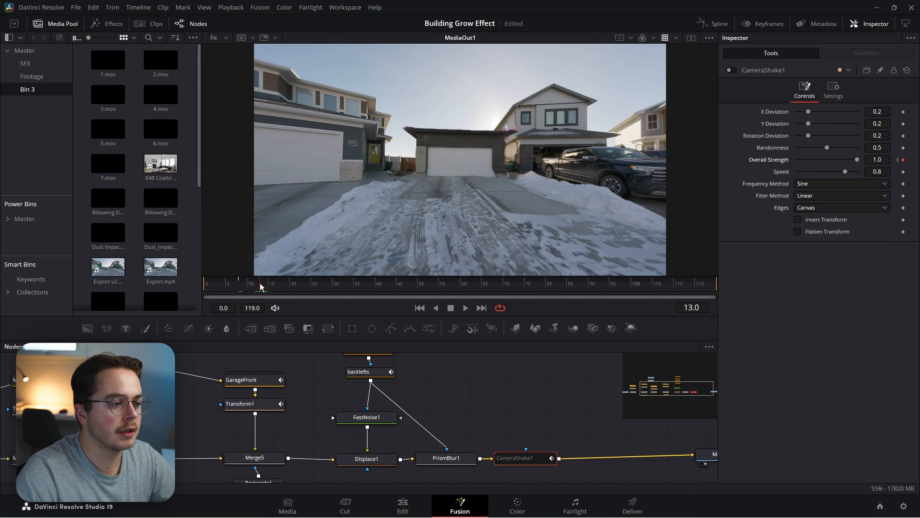
{"action": "key", "text": "space"}
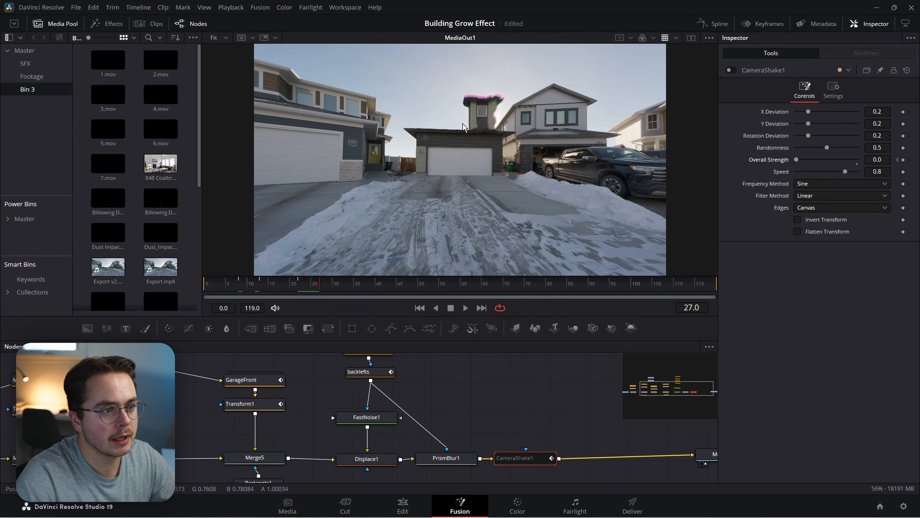
Key Overall Strength at 0 on frame 35, 1.0 on frame 38, and 0 on frame 43.
{"action": "key", "text": "Left"}
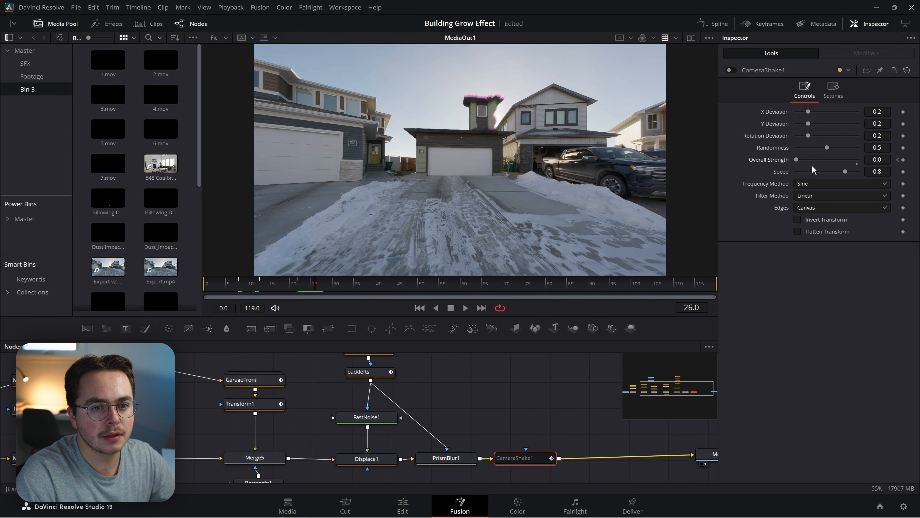
{"action": "key", "text": "Right"}
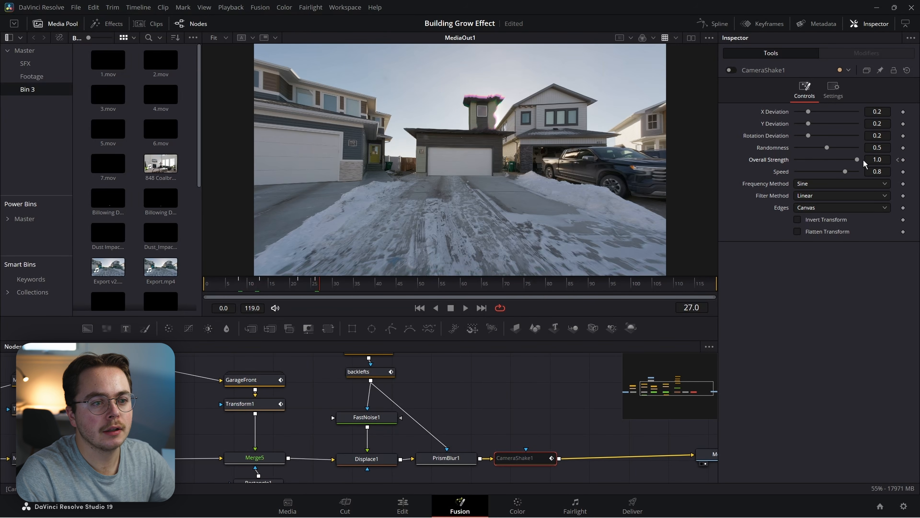
{"action": "key", "text": "Right"}
{"action": "key", "text": "Right"}
{"action": "key", "text": "Right"}
{"action": "key", "text": "Right"}
{"action": "key", "text": "Right"}
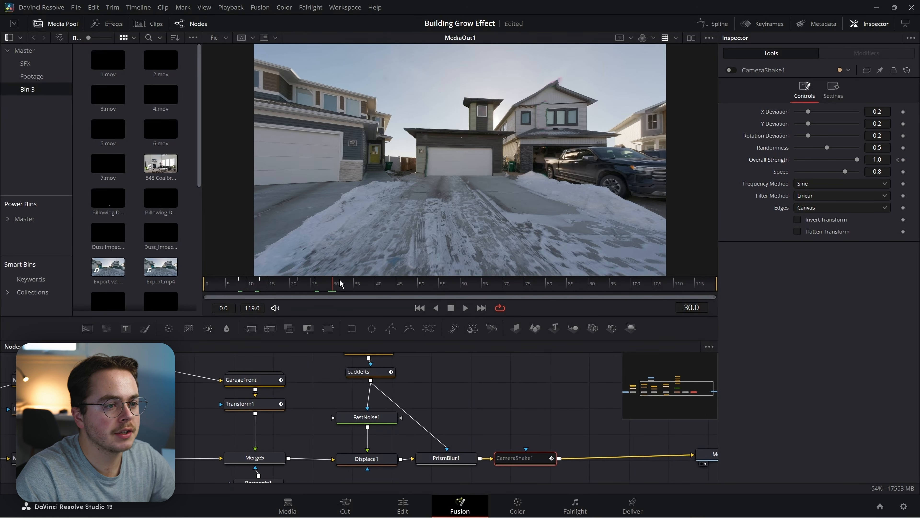
{"action": "key", "text": "Right"}
{"action": "key", "text": "Right"}
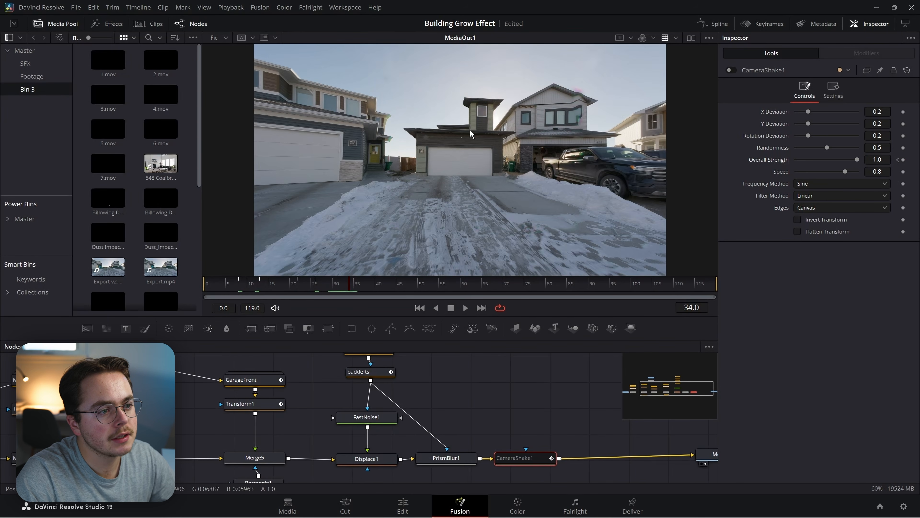
{"action": "key", "text": "Right"}
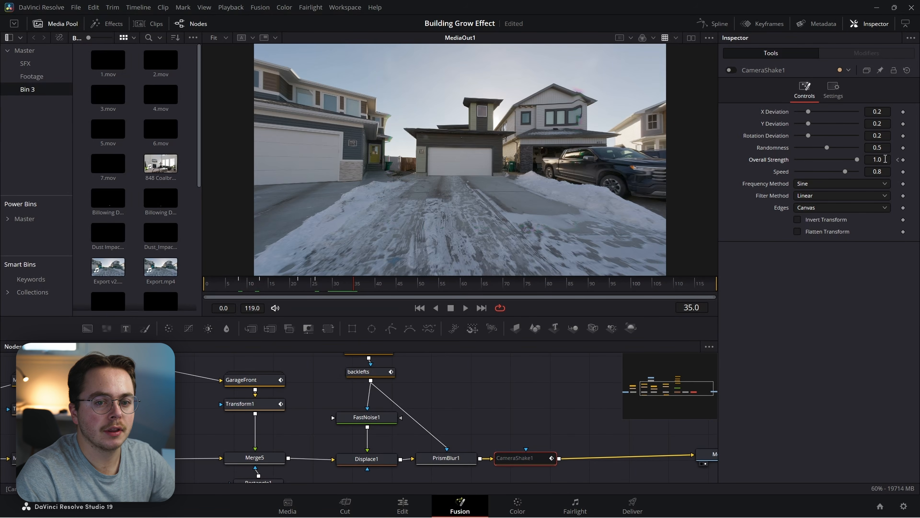
{"action": "left_click_drag", "start_coordinate": [859, 158], "coordinate": [796, 160]}
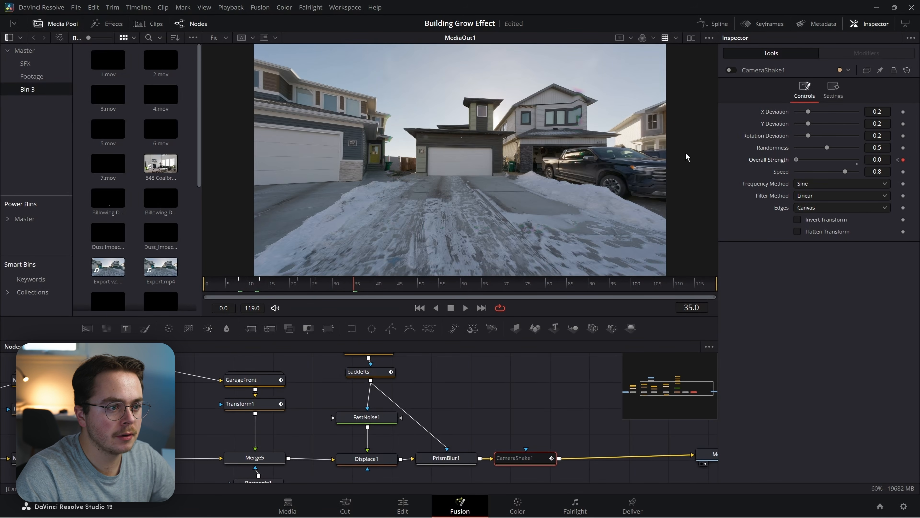
{"action": "key", "text": "Right"}
{"action": "key", "text": "Right"}
{"action": "key", "text": "Right"}
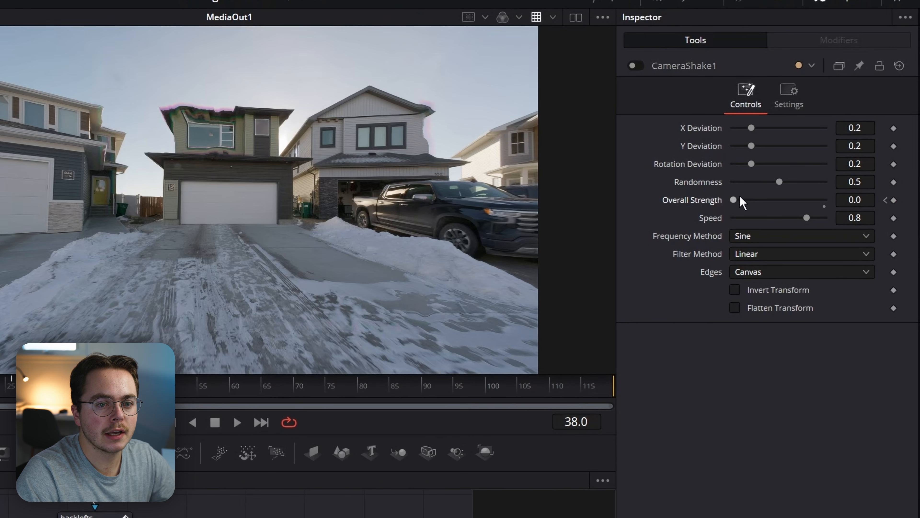
{"action": "left_click_drag", "start_coordinate": [740, 197], "coordinate": [825, 200]}
{"action": "key", "text": "Right"}
{"action": "key", "text": "Right"}
{"action": "key", "text": "Right"}
{"action": "key", "text": "Right"}
{"action": "key", "text": "Right"}
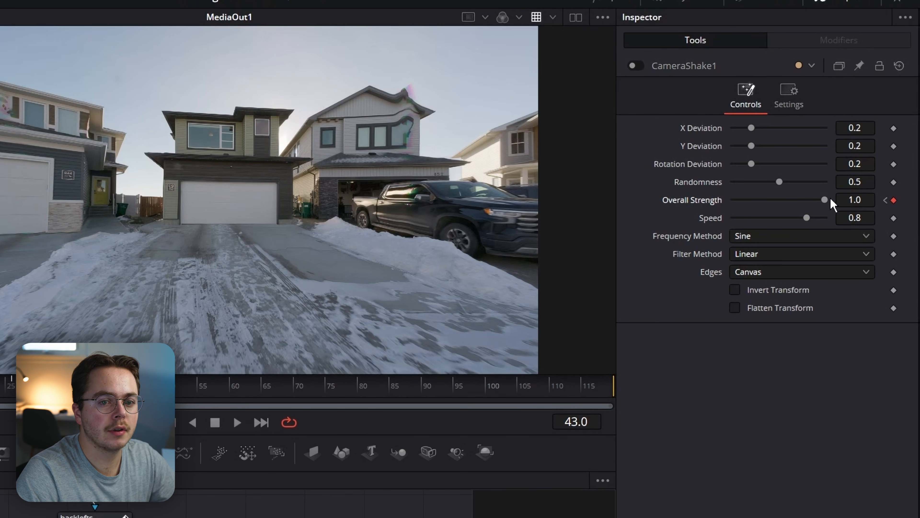
{"action": "left_click_drag", "start_coordinate": [830, 198], "coordinate": [546, 189]}
Key Overall Strength back to 1 around frame 45, then advance to frame 57.
{"action": "key", "text": "Right"}
{"action": "key", "text": "Right"}
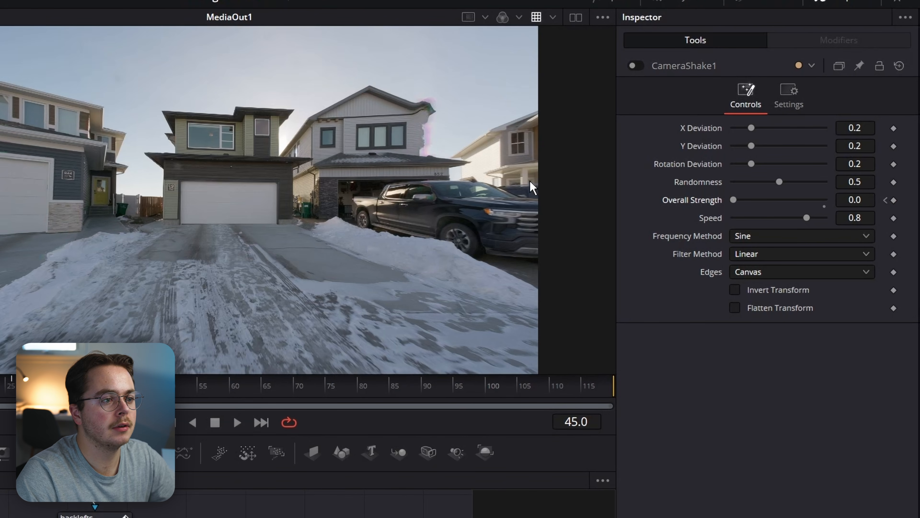
{"action": "key", "text": "Right"}
{"action": "key", "text": "Left"}
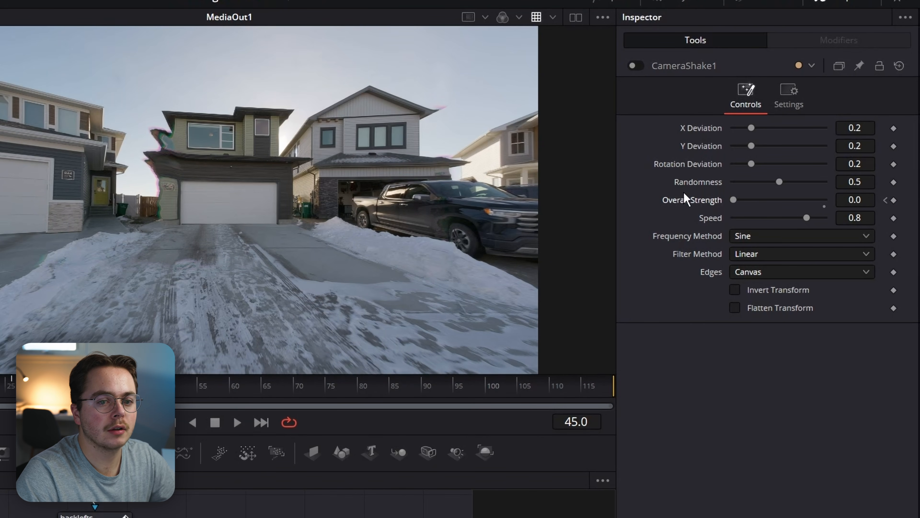
{"action": "left_click_drag", "start_coordinate": [734, 200], "coordinate": [827, 203]}
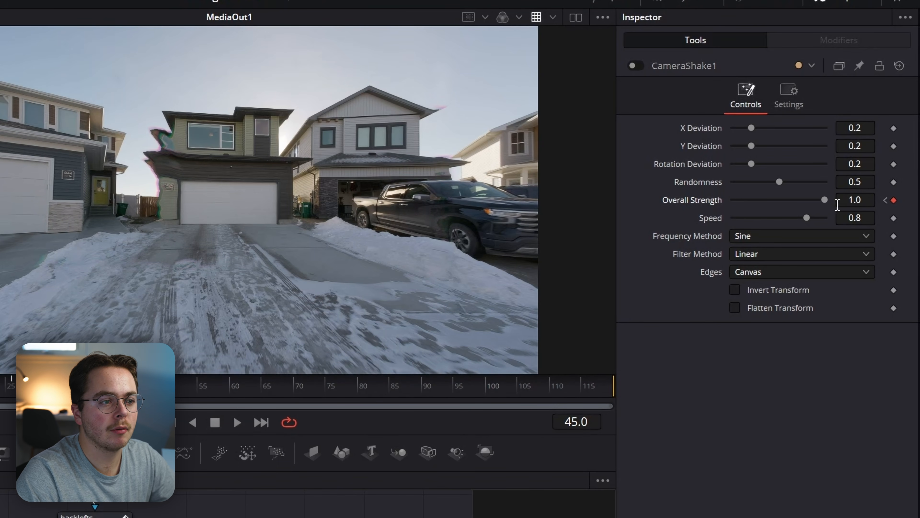
{"action": "key", "text": "Right"}
{"action": "key", "text": "Right"}
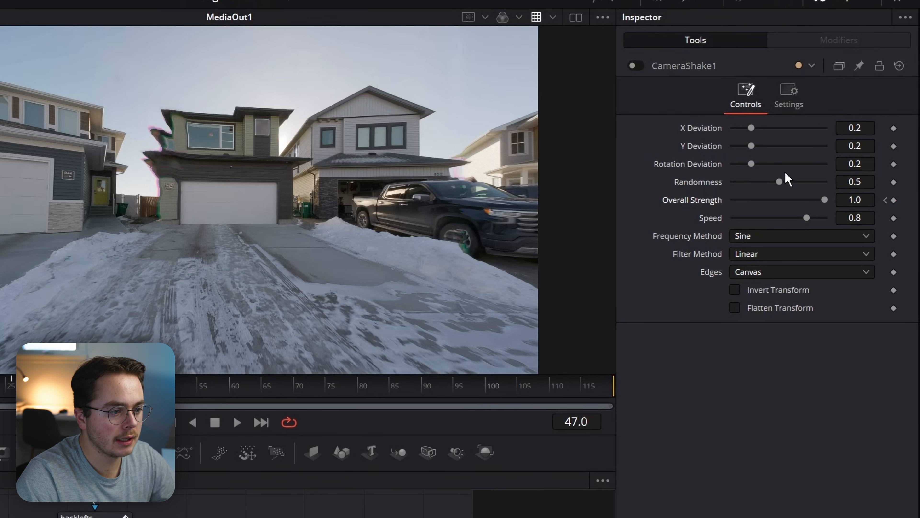
{"action": "key", "text": "Right"}
{"action": "key", "text": "Left"}
{"action": "key", "text": "Left"}
{"action": "key", "text": "Left"}
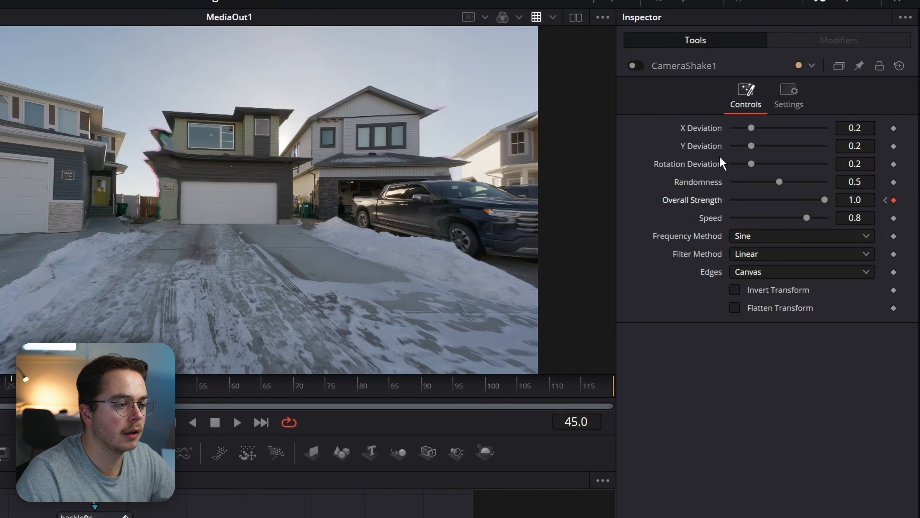
{"action": "key", "text": "Right"}
{"action": "key", "text": "Right"}
{"action": "key", "text": "Left"}
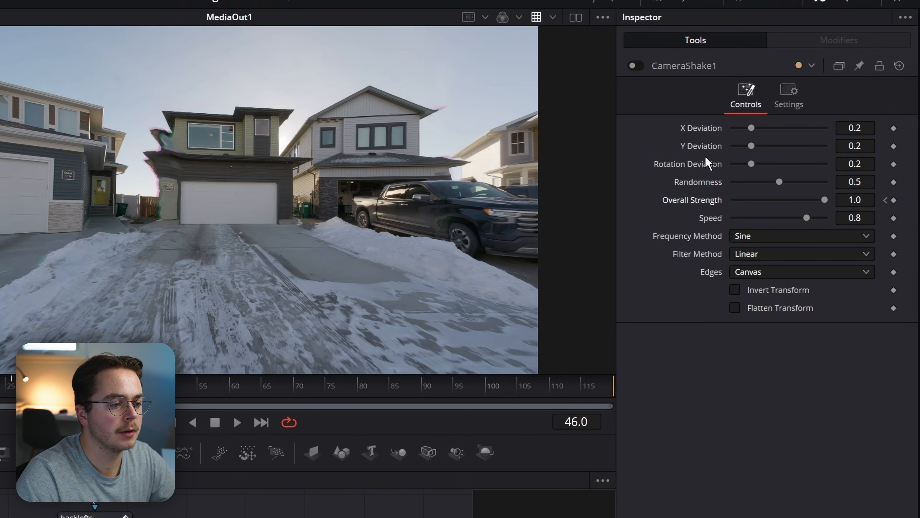
{"action": "key", "text": "Right"}
{"action": "key", "text": "Right"}
{"action": "key", "text": "Right"}
{"action": "key", "text": "Right"}
{"action": "key", "text": "Right"}
{"action": "key", "text": "Right"}
{"action": "key", "text": "Right"}
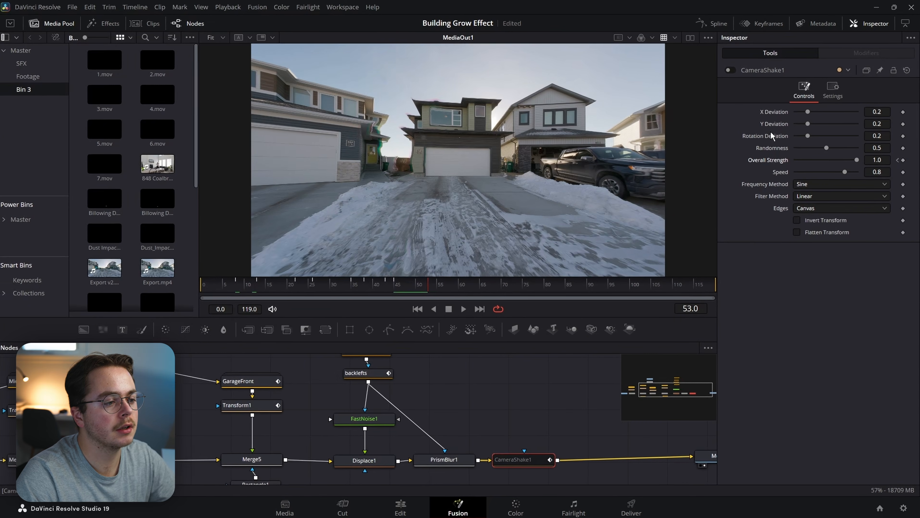
{"action": "key", "text": "Right"}
{"action": "key", "text": "Right"}
{"action": "key", "text": "Right"}
{"action": "key", "text": "Right"}
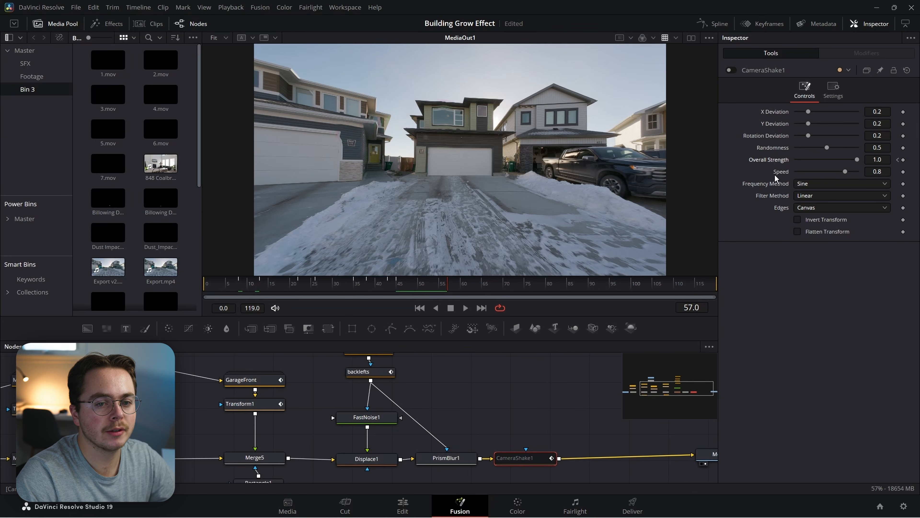
Key Overall Strength to 0 at frame 57, fit its curve in the Spline editor, and select all keyframes.
{"action": "left_click_drag", "start_coordinate": [816, 156], "coordinate": [759, 152]}
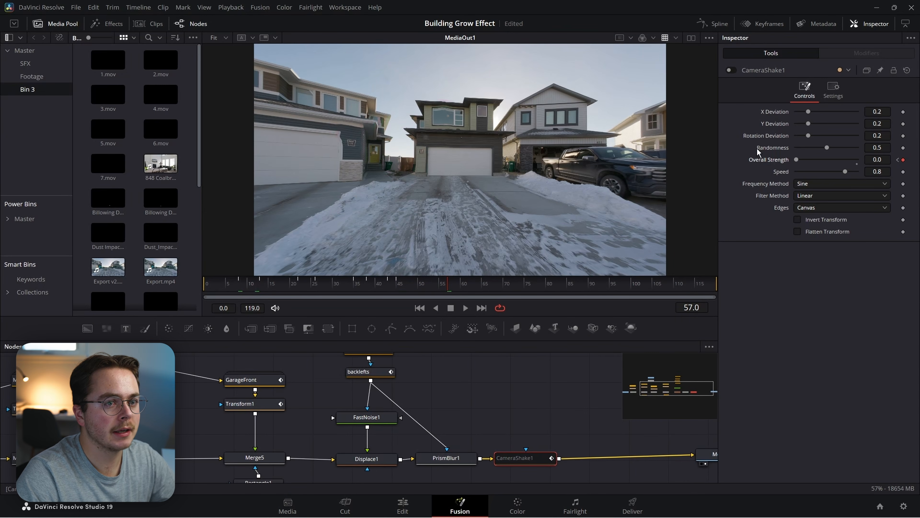
{"action": "left_click", "coordinate": [712, 26]}
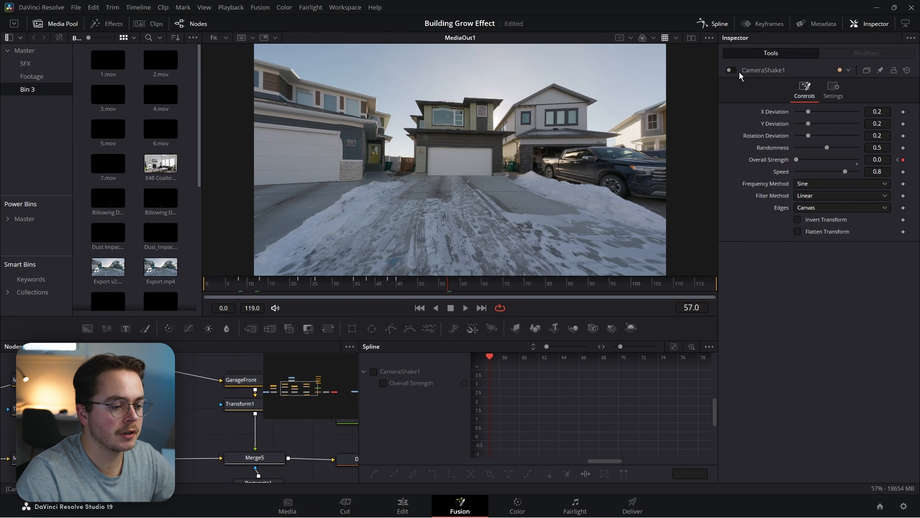
{"action": "left_click", "coordinate": [411, 373]}
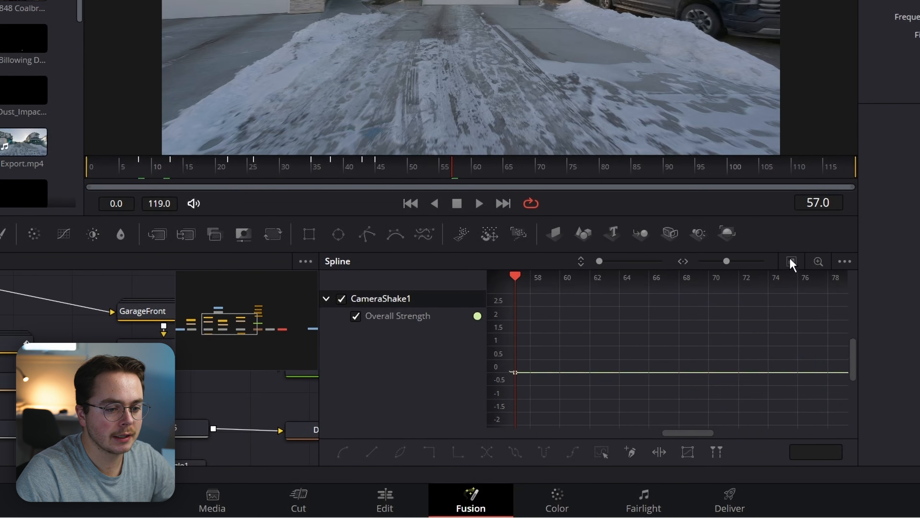
{"action": "left_click", "coordinate": [673, 347]}
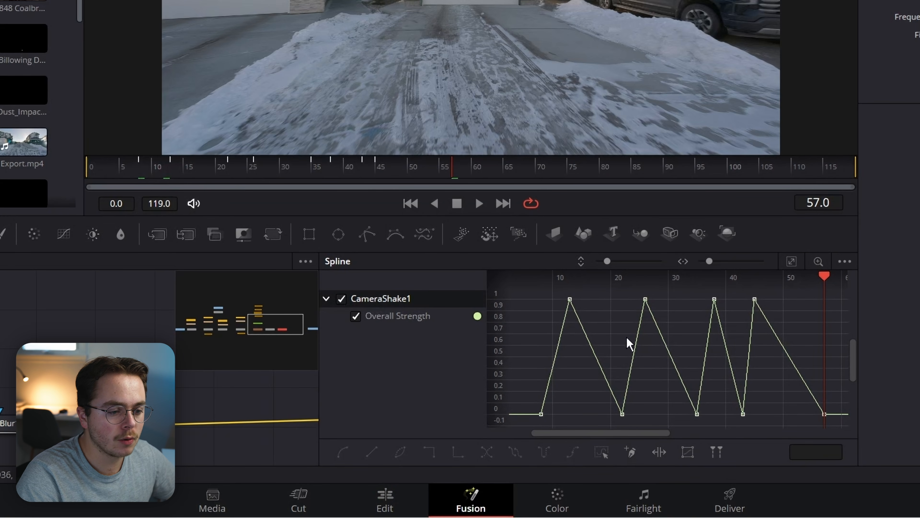
{"action": "key", "text": "ctrl+a"}
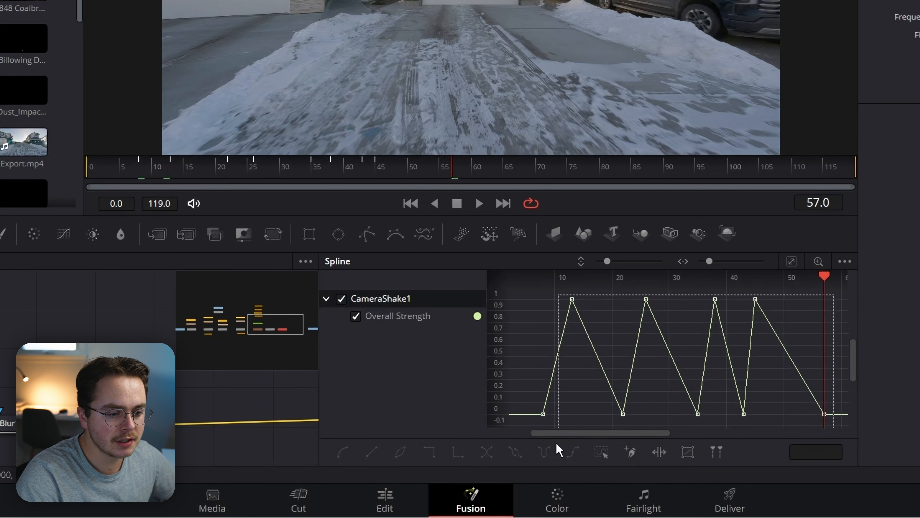
Smooth all Overall Strength keyframes and scrub frames 8–12 to watch the shake start.
{"action": "left_click", "coordinate": [487, 451]}
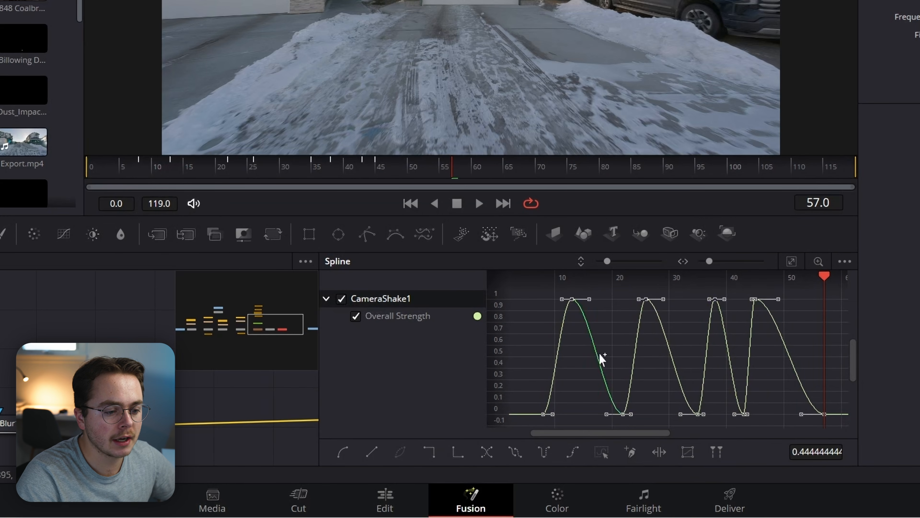
{"action": "left_click_drag", "start_coordinate": [543, 403], "coordinate": [590, 400]}
{"action": "left_click", "coordinate": [567, 407]}
{"action": "left_click", "coordinate": [142, 170]}
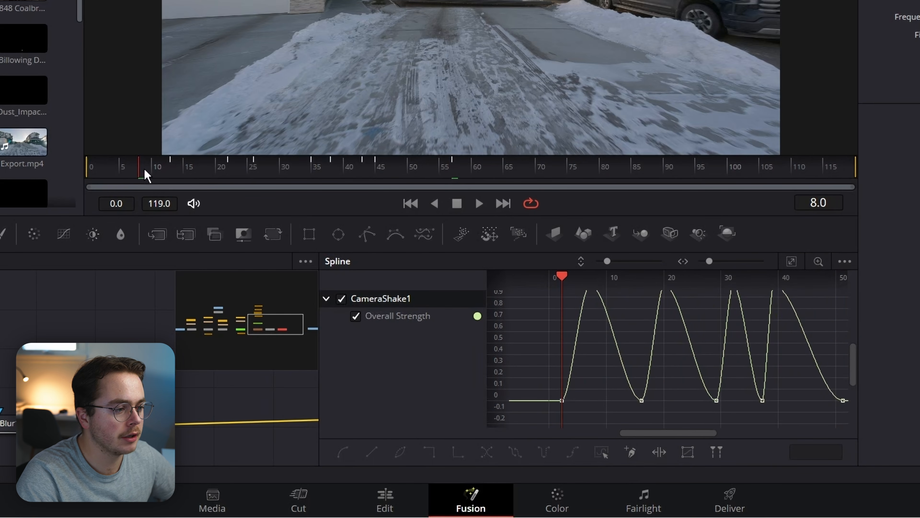
{"action": "left_click_drag", "start_coordinate": [141, 163], "coordinate": [170, 181]}
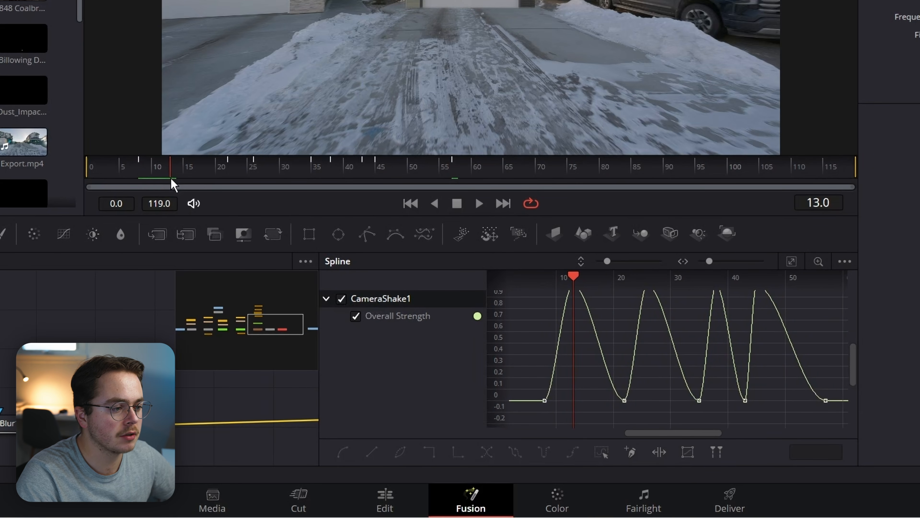
Reshape the first peak keyframe's easing for a sharper rise, then select the frame 21 trough.
{"action": "left_click_drag", "start_coordinate": [556, 413], "coordinate": [594, 399]}
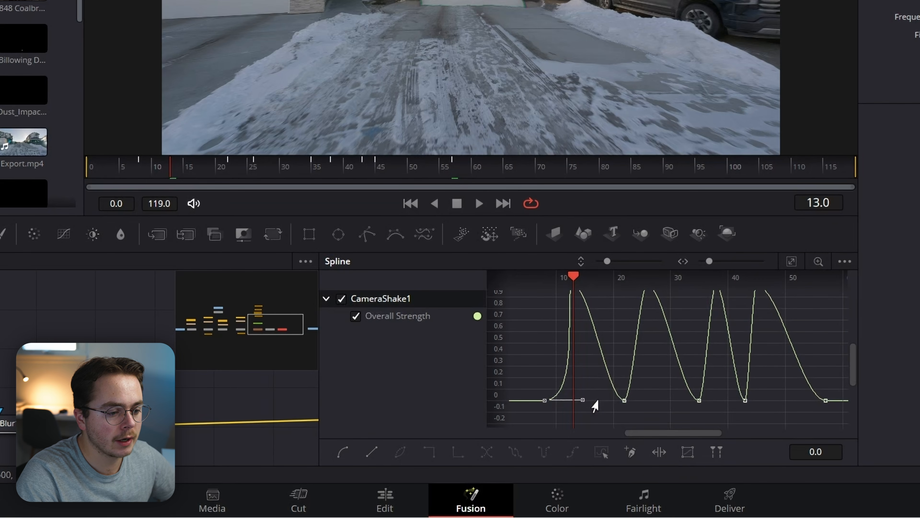
{"action": "left_click_drag", "start_coordinate": [585, 355], "coordinate": [580, 375]}
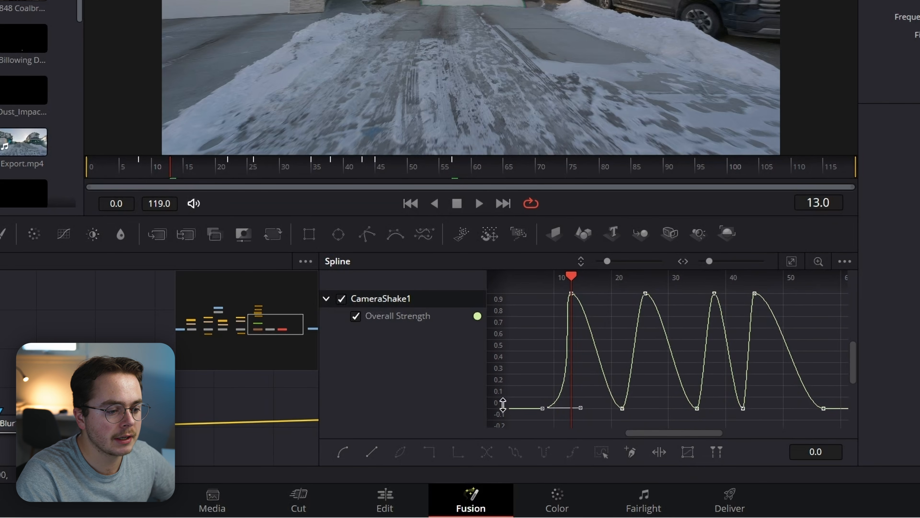
{"action": "left_click_drag", "start_coordinate": [159, 165], "coordinate": [222, 173]}
{"action": "left_click_drag", "start_coordinate": [566, 316], "coordinate": [703, 290]}
{"action": "left_click_drag", "start_coordinate": [607, 410], "coordinate": [560, 417]}
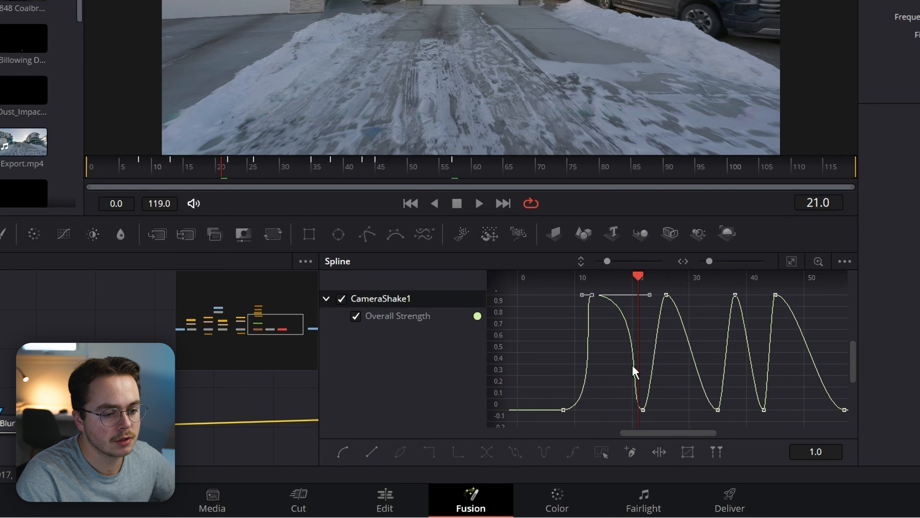
{"action": "left_click", "coordinate": [644, 410]}
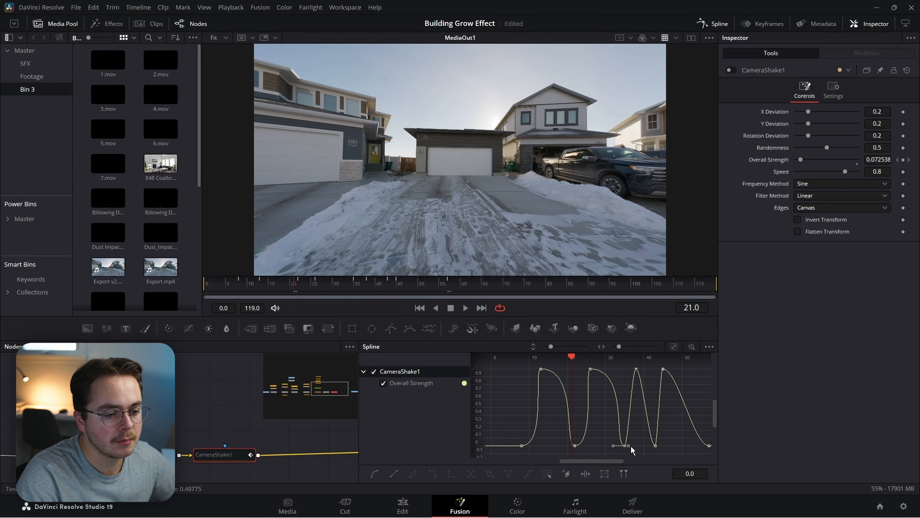
Stretch the trough and last peak Bezier handles so each pulse eases out longer.
{"action": "left_click", "coordinate": [776, 295]}
{"action": "left_click_drag", "start_coordinate": [662, 367], "coordinate": [661, 368]}
{"action": "left_click", "coordinate": [655, 445]}
{"action": "left_click_drag", "start_coordinate": [658, 445], "coordinate": [665, 445]}
{"action": "left_click", "coordinate": [664, 369]}
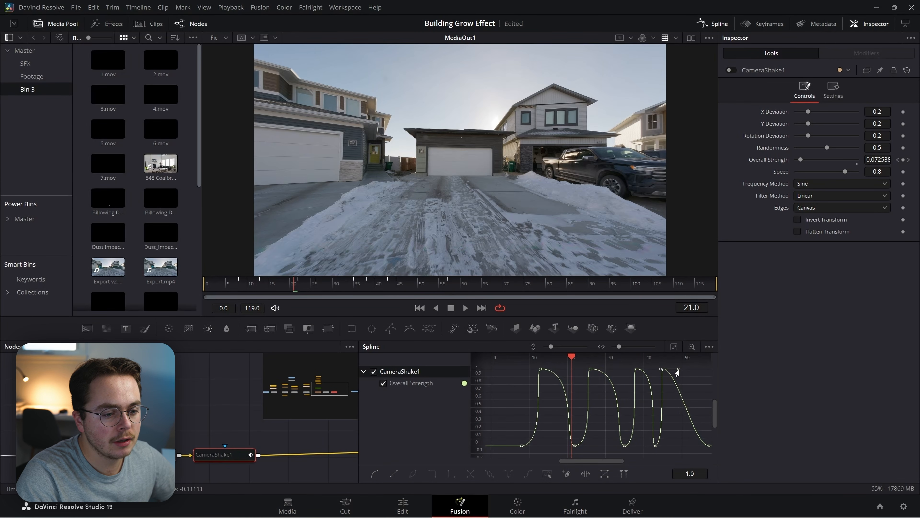
{"action": "left_click_drag", "start_coordinate": [678, 369], "coordinate": [652, 369]}
{"action": "left_click_drag", "start_coordinate": [652, 368], "coordinate": [681, 369]}
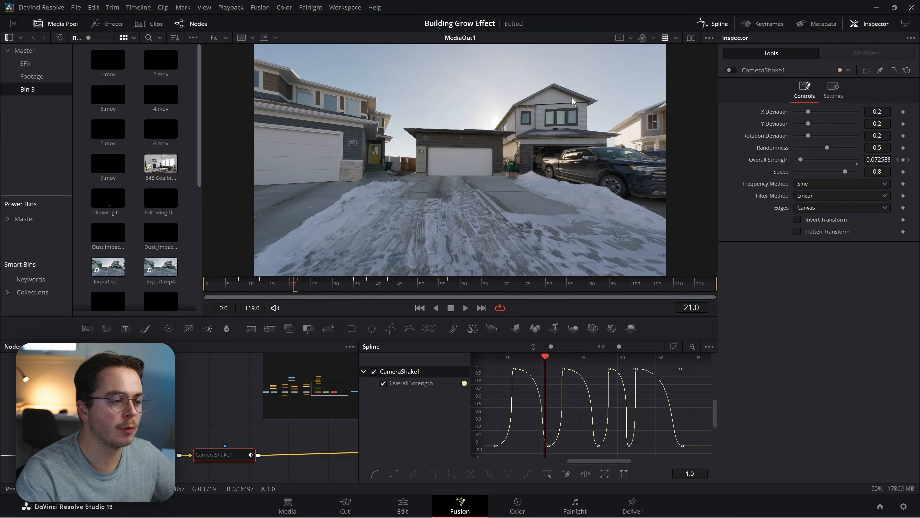
Scrub frames 6 to 18, toggling CameraShake1 to compare the shake.
{"action": "left_click", "coordinate": [231, 284]}
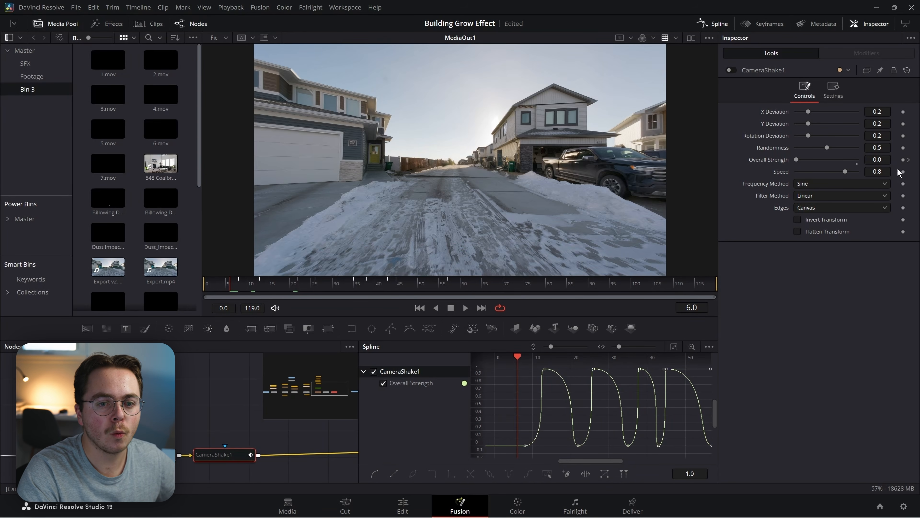
{"action": "left_click_drag", "start_coordinate": [519, 366], "coordinate": [555, 362]}
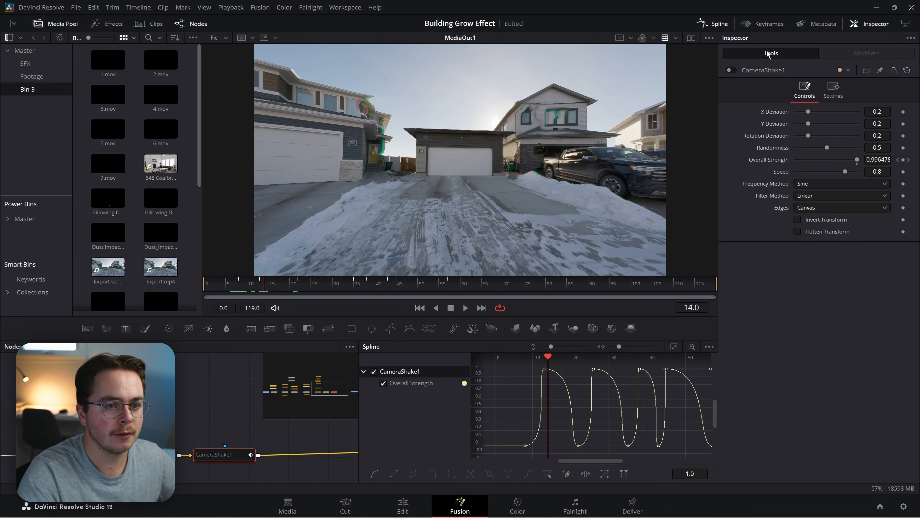
{"action": "left_click", "coordinate": [730, 70]}
{"action": "left_click_drag", "start_coordinate": [251, 285], "coordinate": [312, 289]}
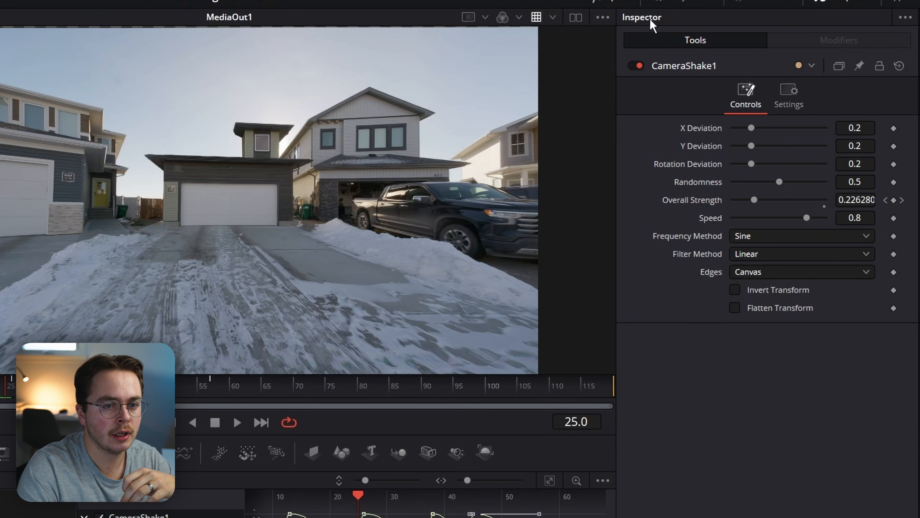
Adjust the X, Y and Rotation Deviation values, then reset each to its default.
{"action": "left_click_drag", "start_coordinate": [752, 127], "coordinate": [758, 127]}
{"action": "left_click_drag", "start_coordinate": [751, 145], "coordinate": [773, 164]}
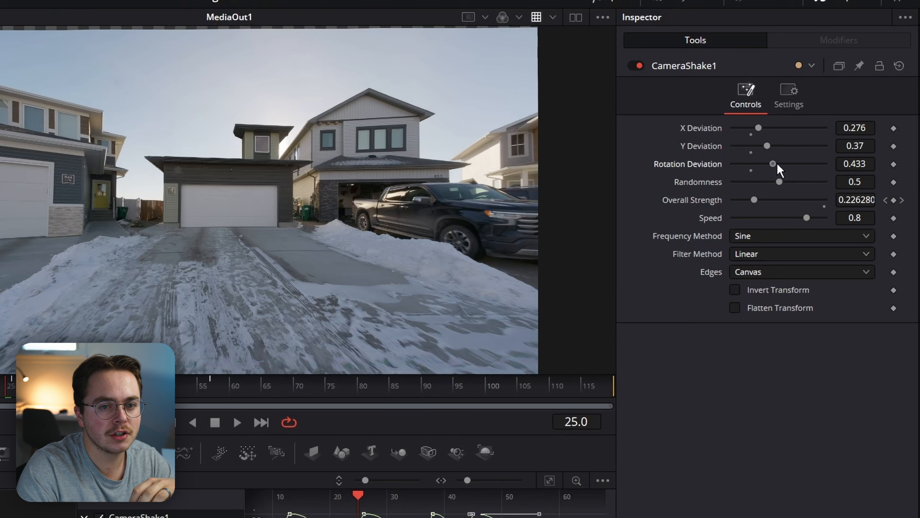
{"action": "double_click", "coordinate": [701, 145]}
{"action": "double_click", "coordinate": [700, 127]}
{"action": "double_click", "coordinate": [696, 165]}
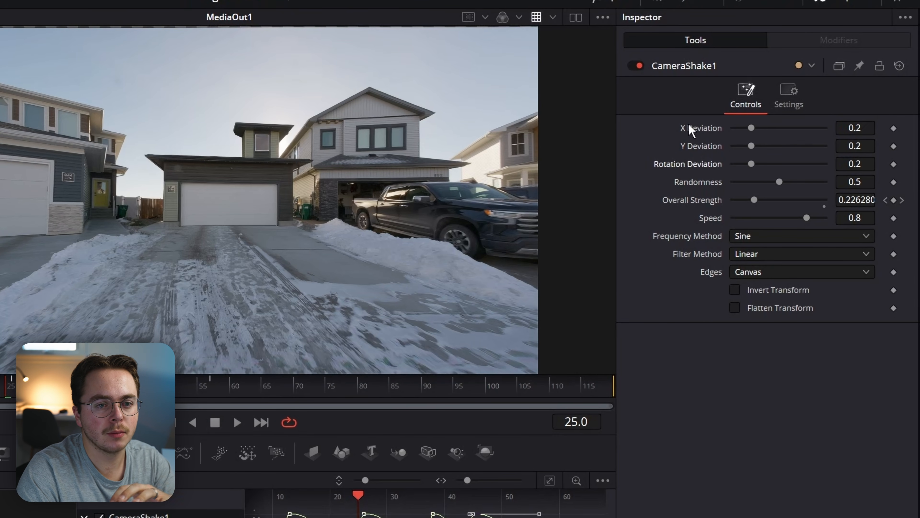
Link Rotation and Y Deviation to X Deviation with expressions, all at 0.062.
{"action": "right_click", "coordinate": [686, 166]}
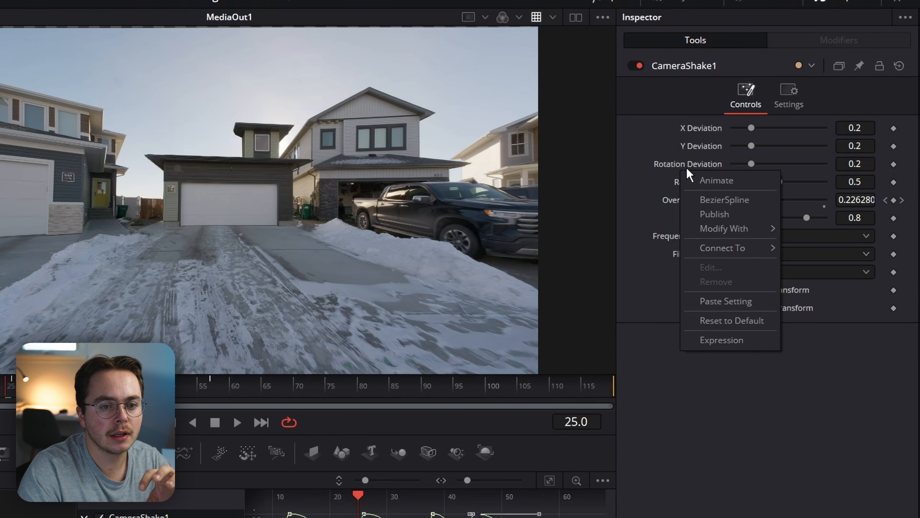
{"action": "left_click", "coordinate": [723, 340]}
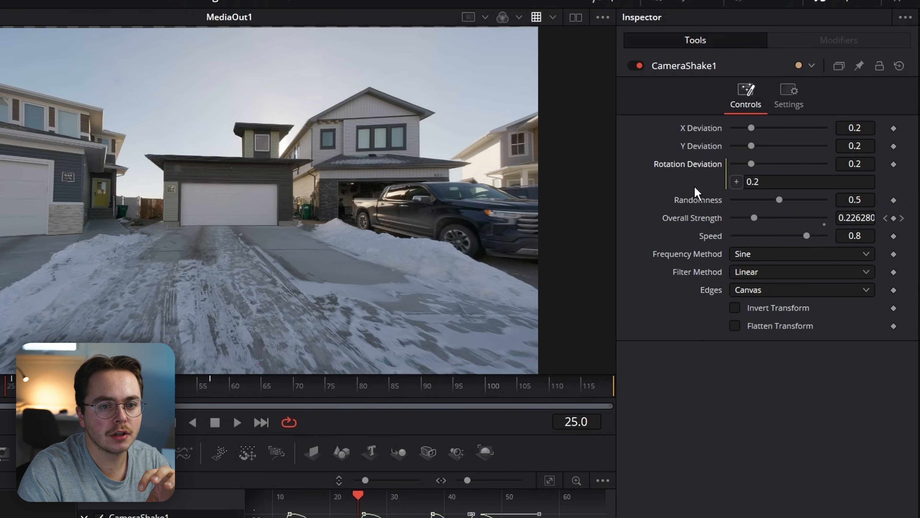
{"action": "right_click", "coordinate": [681, 164]}
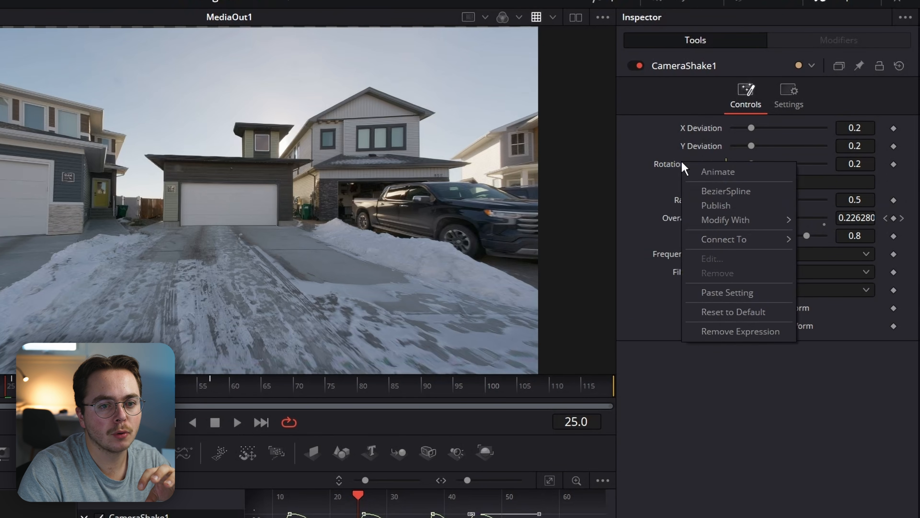
{"action": "left_click", "coordinate": [728, 387]}
{"action": "left_click_drag", "start_coordinate": [736, 181], "coordinate": [716, 148]}
{"action": "right_click", "coordinate": [713, 145]}
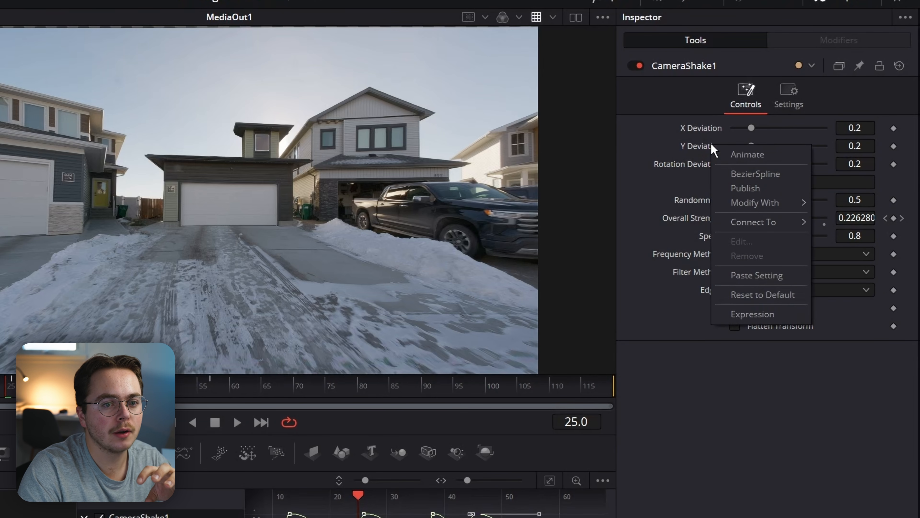
{"action": "left_click", "coordinate": [789, 314]}
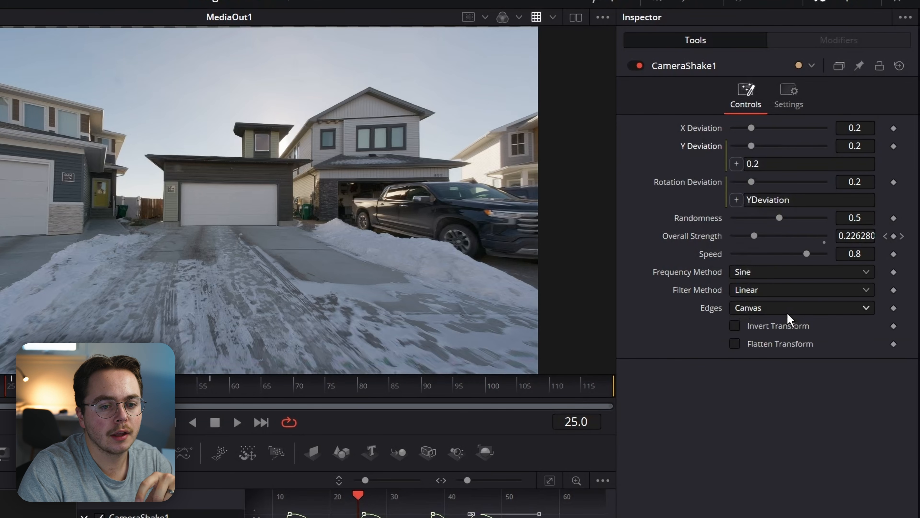
{"action": "left_click_drag", "start_coordinate": [686, 133], "coordinate": [685, 129]}
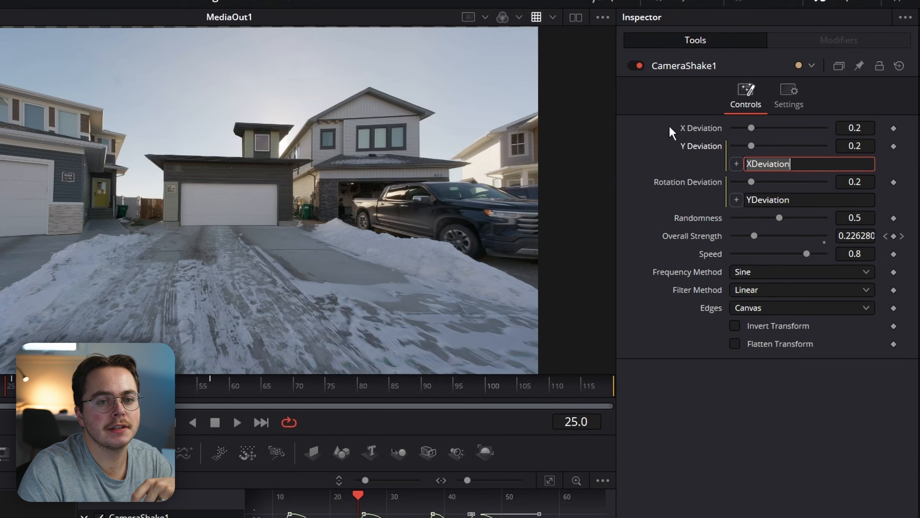
{"action": "mouse_move", "coordinate": [750, 128]}
{"action": "left_mouse_down"}
{"action": "mouse_move", "coordinate": [786, 131]}
{"action": "mouse_move", "coordinate": [719, 138]}
{"action": "mouse_move", "coordinate": [769, 131]}
{"action": "mouse_move", "coordinate": [742, 127]}
{"action": "left_mouse_up"}
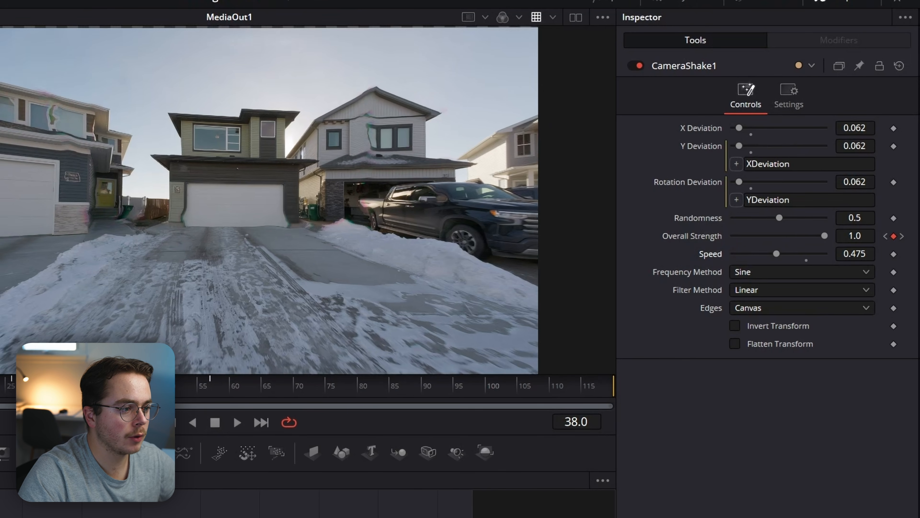
Switch CameraShake1's Edges from Canvas to Duplicate and scrub the early frames to check the borders.
{"action": "scroll", "coordinate": [42, 131], "scroll_direction": "up", "scroll_amount": 6}
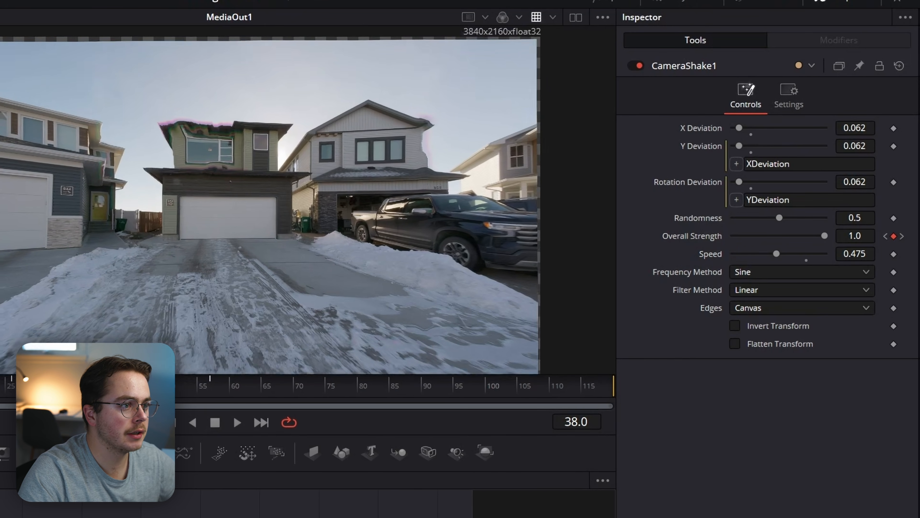
{"action": "scroll", "coordinate": [60, 245], "scroll_direction": "down", "scroll_amount": 6}
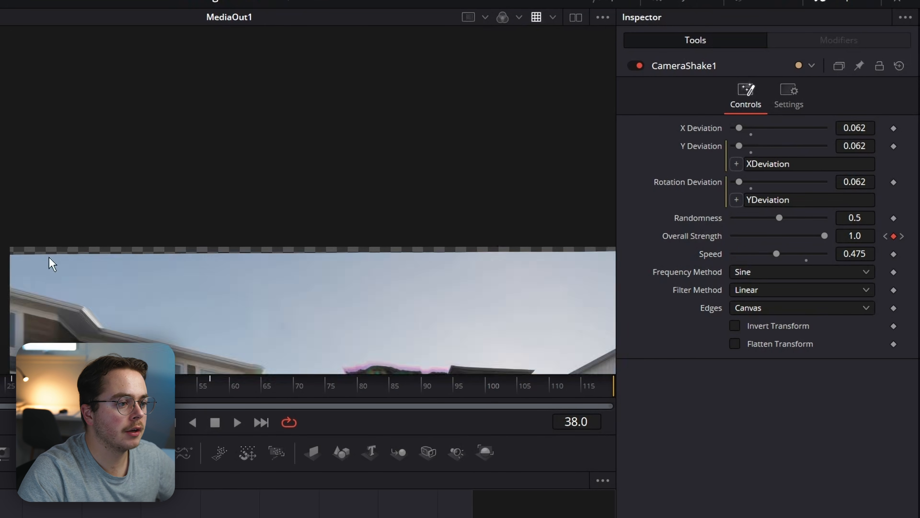
{"action": "left_click_drag", "start_coordinate": [127, 306], "coordinate": [117, 180]}
{"action": "scroll", "coordinate": [124, 190], "scroll_direction": "up", "scroll_amount": 1}
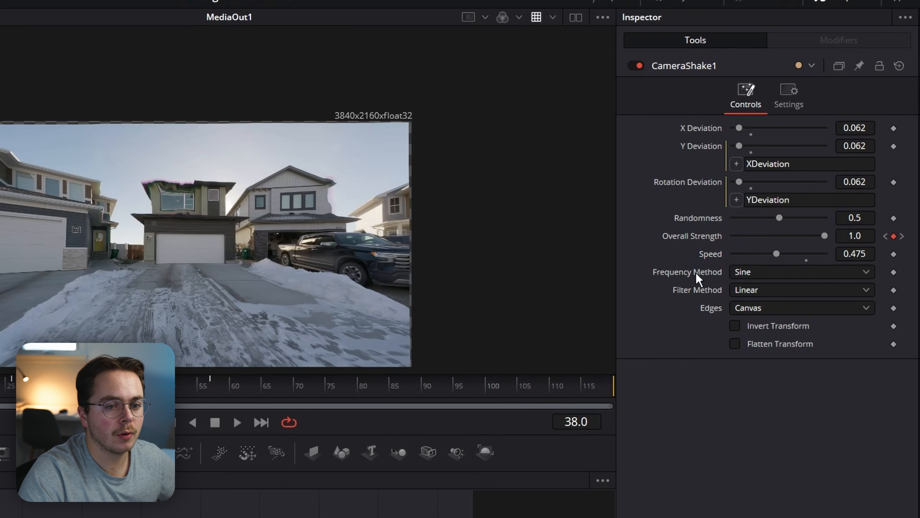
{"action": "left_click", "coordinate": [770, 310]}
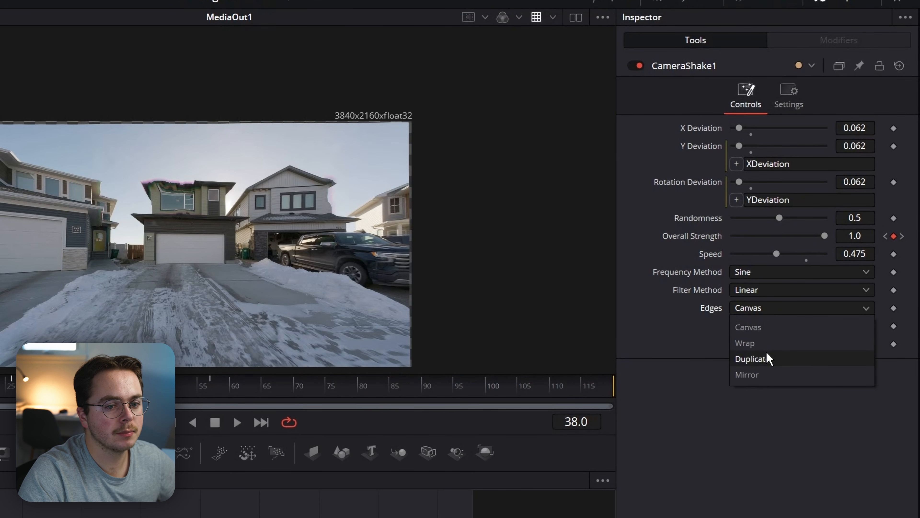
{"action": "left_click", "coordinate": [795, 359]}
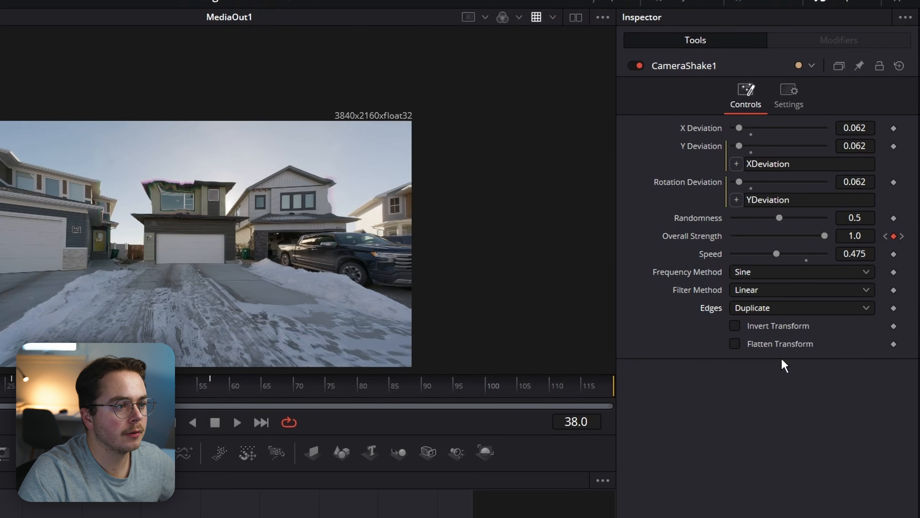
{"action": "left_click_drag", "start_coordinate": [265, 236], "coordinate": [363, 193]}
{"action": "left_click_drag", "start_coordinate": [86, 391], "coordinate": [66, 392]}
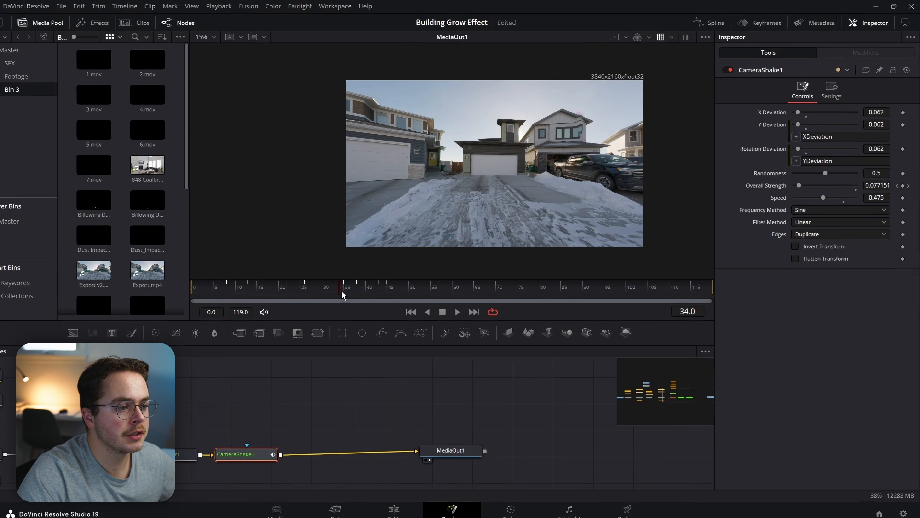
{"action": "left_click_drag", "start_coordinate": [343, 294], "coordinate": [237, 286]}
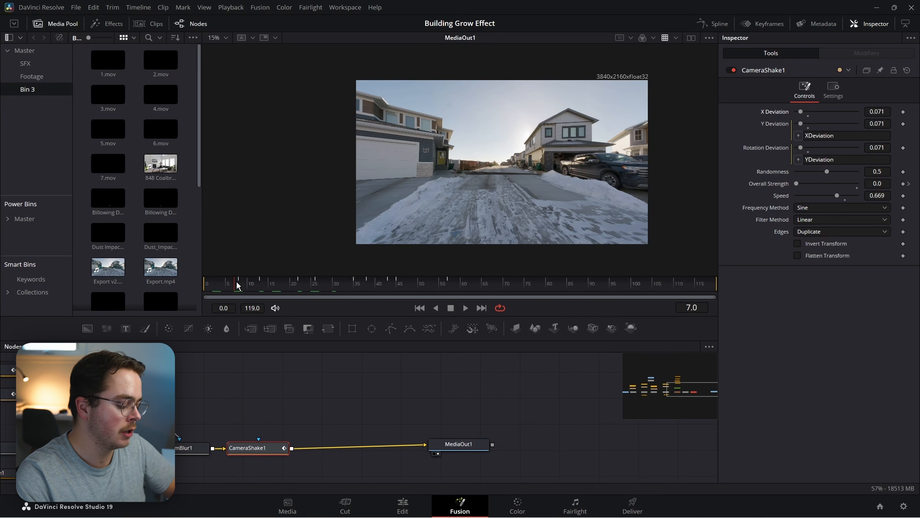
Add a Camera Shake after CameraShake1 and lower its Speed Scale to 0.189.
{"action": "key", "text": "shift+space"}
{"action": "type", "text": "cam"}
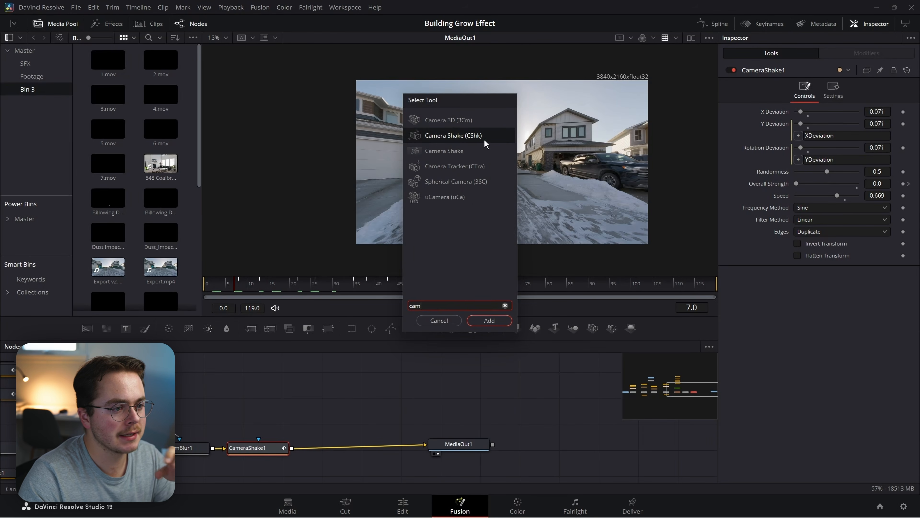
{"action": "left_click", "coordinate": [442, 154]}
{"action": "left_click", "coordinate": [440, 137]}
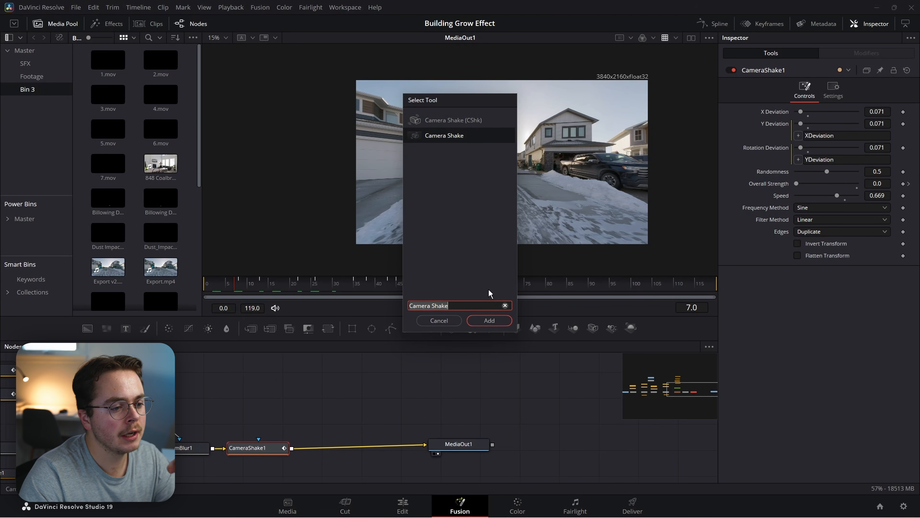
{"action": "left_click", "coordinate": [490, 320]}
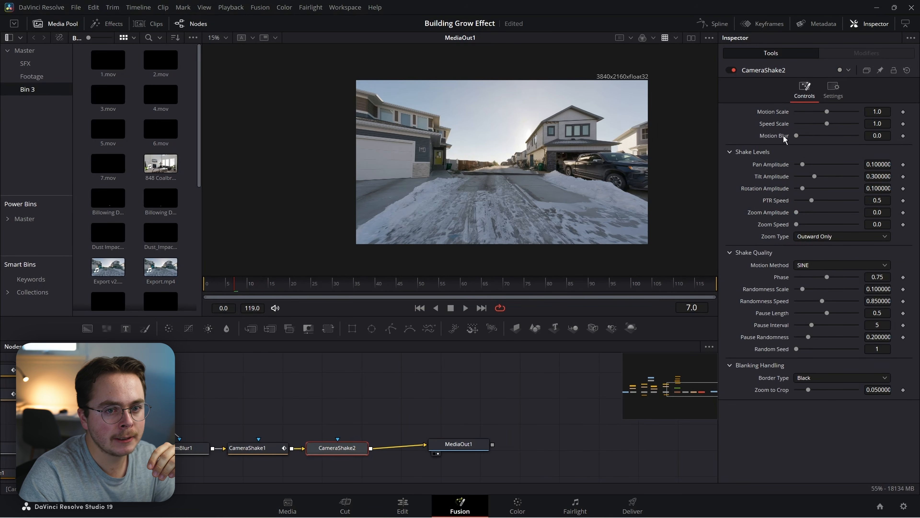
{"action": "left_click_drag", "start_coordinate": [827, 124], "coordinate": [805, 124]}
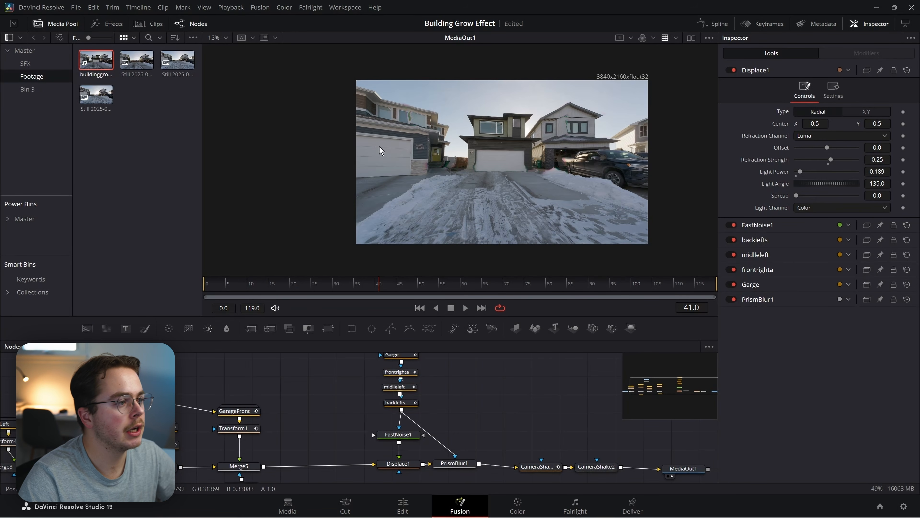
Add buildinggroweffect.mp4 as MediaIn3, merge it over Merge5 as Merge9, and disable Merge9.
{"action": "left_click_drag", "start_coordinate": [94, 69], "coordinate": [331, 401]}
{"action": "left_click_drag", "start_coordinate": [332, 432], "coordinate": [365, 406]}
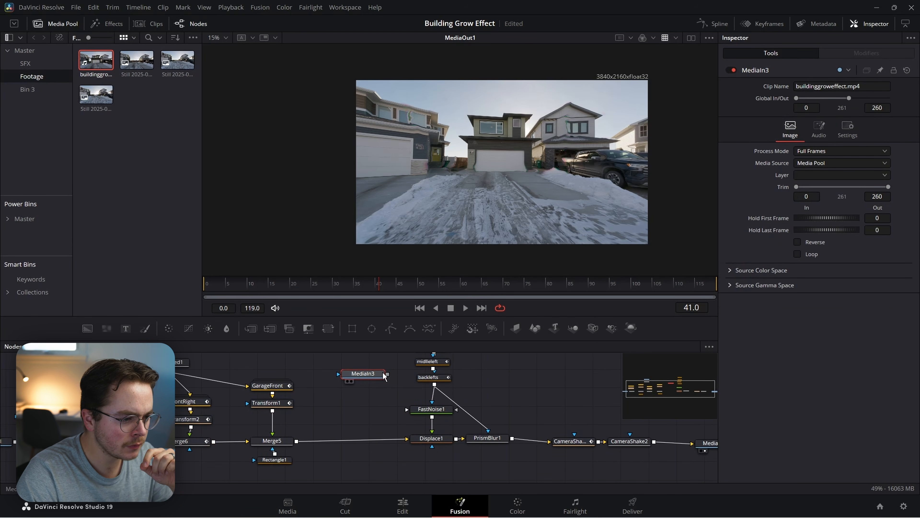
{"action": "left_click_drag", "start_coordinate": [387, 374], "coordinate": [294, 441]}
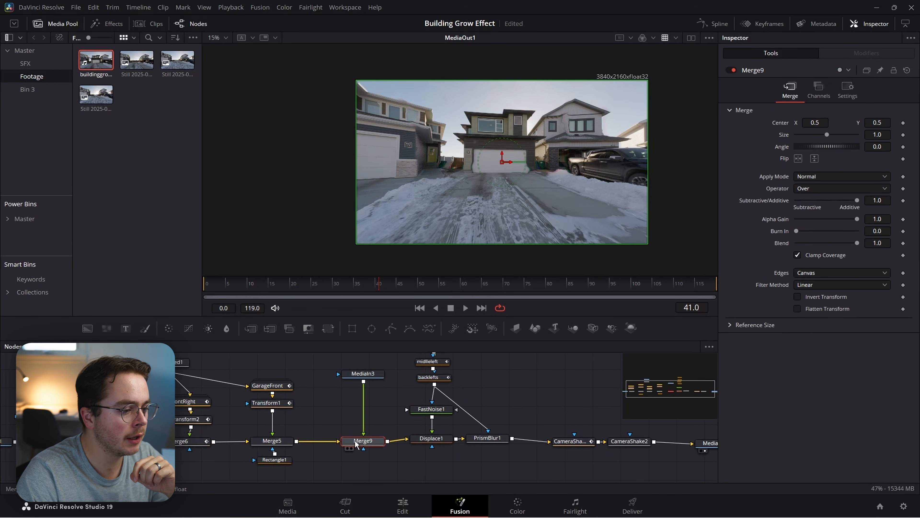
{"action": "left_click", "coordinate": [732, 70]}
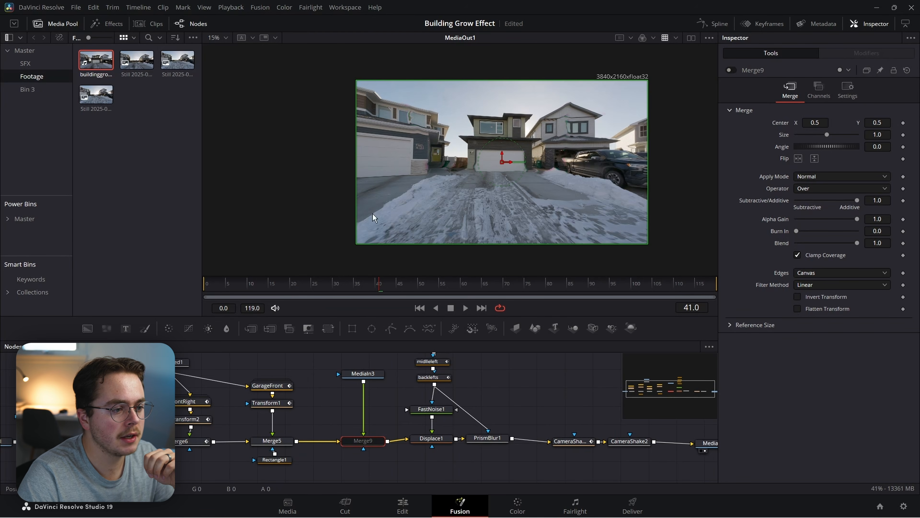
Shift Transform4's image slightly right while stepping through frames 42 to 45.
{"action": "left_click", "coordinate": [385, 283]}
{"action": "left_click", "coordinate": [391, 285]}
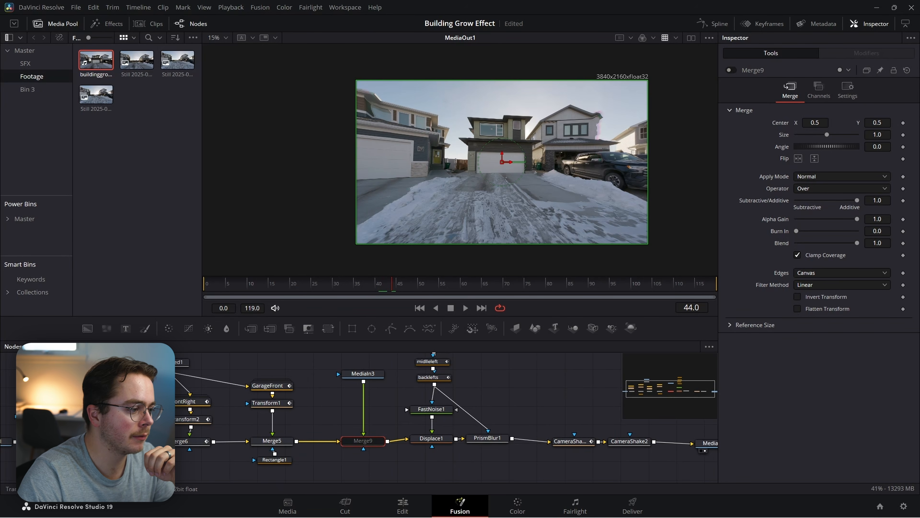
{"action": "left_click_drag", "start_coordinate": [502, 162], "coordinate": [508, 162]}
{"action": "left_click", "coordinate": [397, 287]}
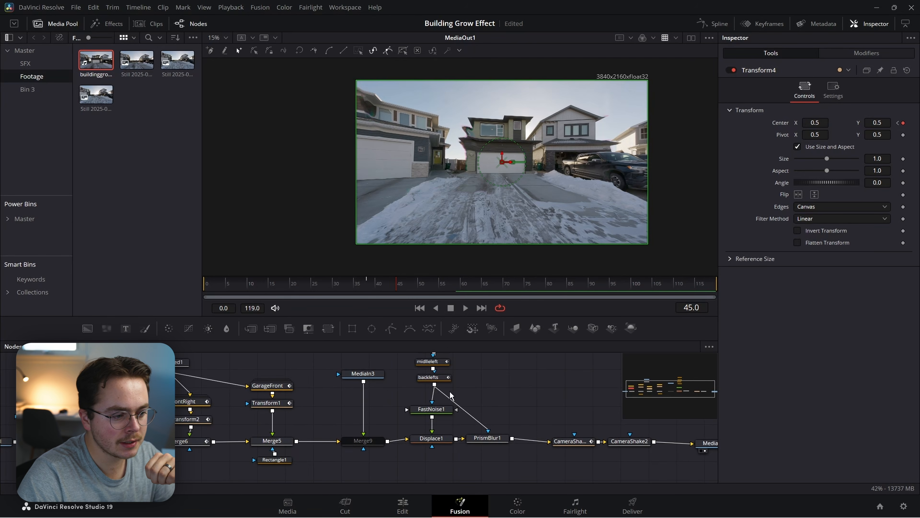
Insert a Time Speed node after MediaIn3 with a Delay of 45 frames.
{"action": "left_click", "coordinate": [378, 440]}
{"action": "left_click", "coordinate": [366, 376]}
{"action": "key", "text": "shift+space"}
{"action": "type", "text": "time"}
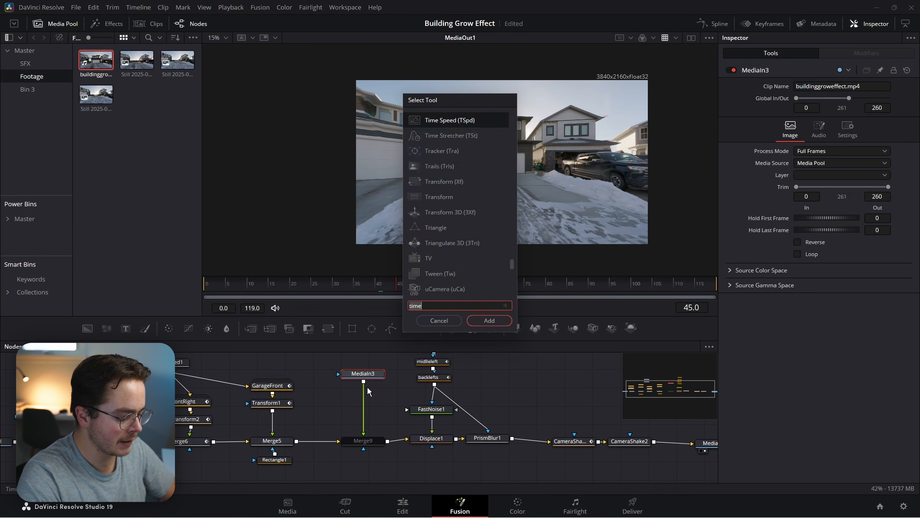
{"action": "key", "text": "Return"}
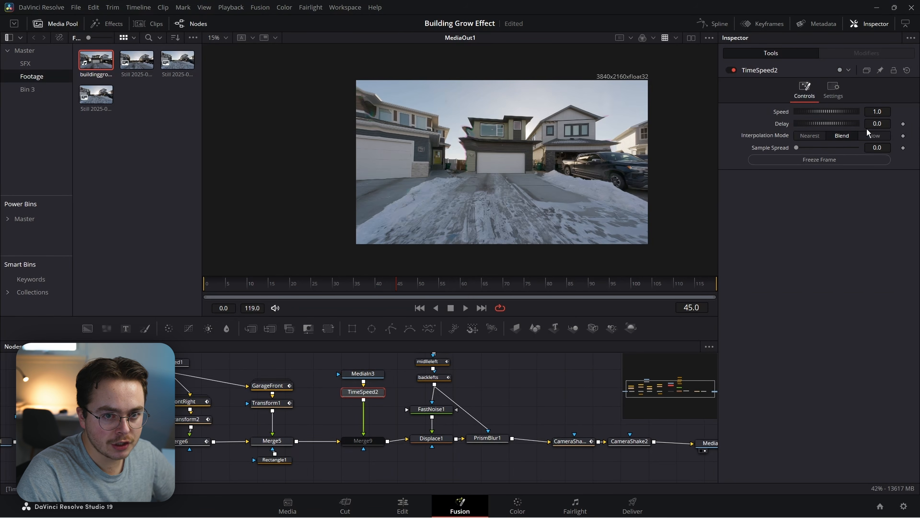
{"action": "left_click", "coordinate": [880, 124]}
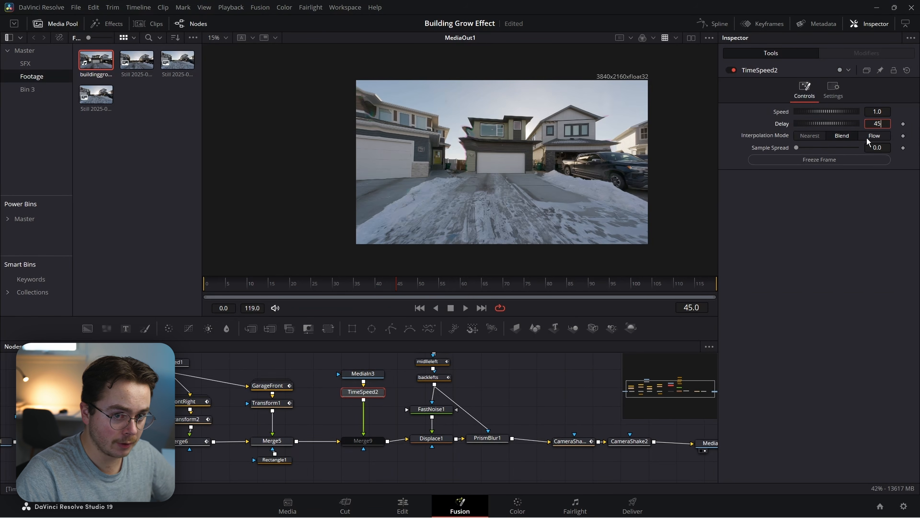
{"action": "key", "text": "Tab"}
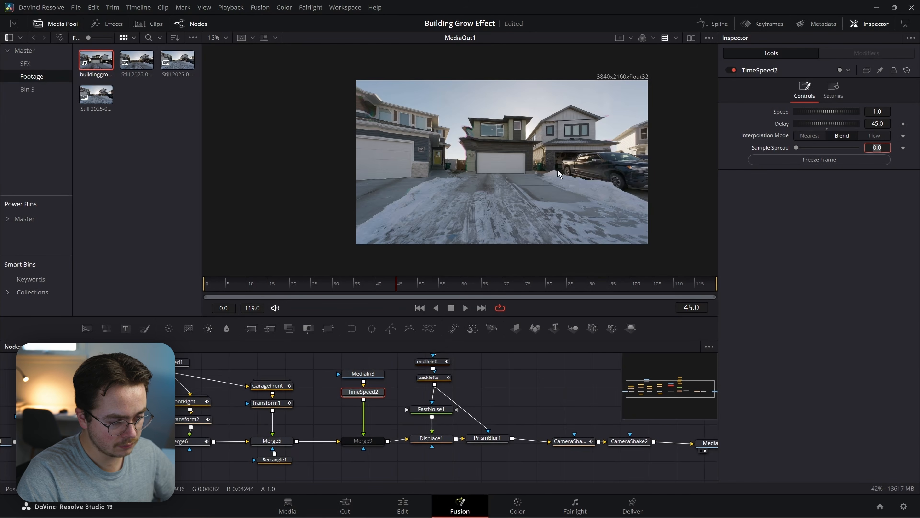
Compare MediaIn3 with the delayed TimeSpeed2 output in the viewer, then select Merge9.
{"action": "left_click", "coordinate": [363, 374]}
{"action": "key", "text": "2"}
{"action": "left_click_drag", "start_coordinate": [397, 287], "coordinate": [343, 293]}
{"action": "left_click", "coordinate": [373, 392]}
{"action": "key", "text": "2"}
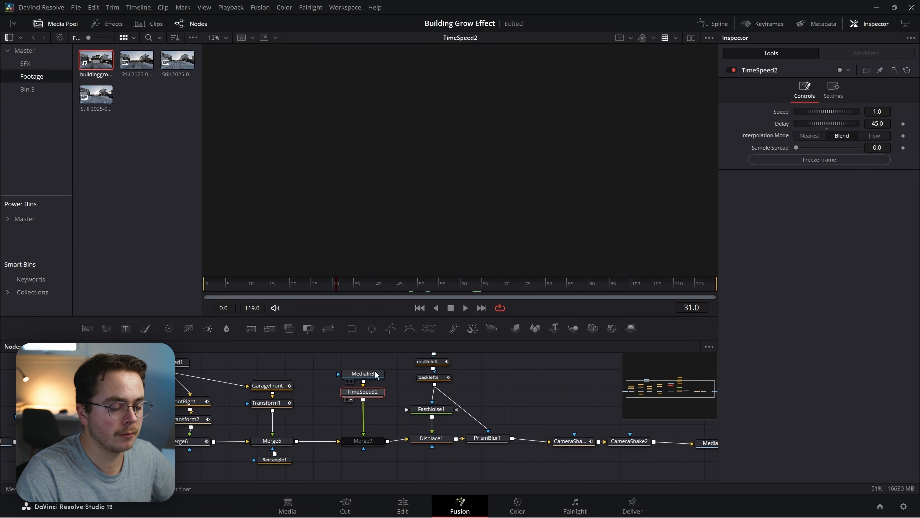
{"action": "left_click", "coordinate": [369, 443]}
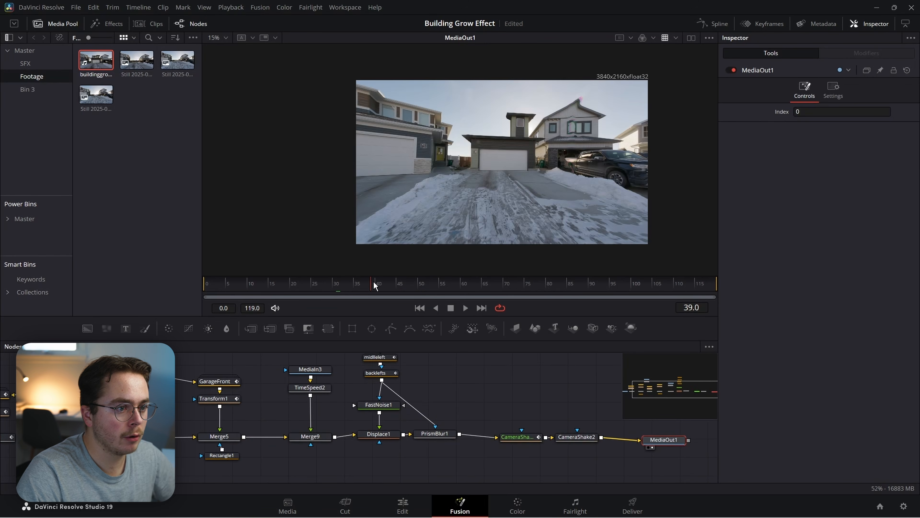
Scrub the final output, recentre the graph on MediaOut1, and play the Edit timeline.
{"action": "left_click_drag", "start_coordinate": [374, 286], "coordinate": [507, 284]}
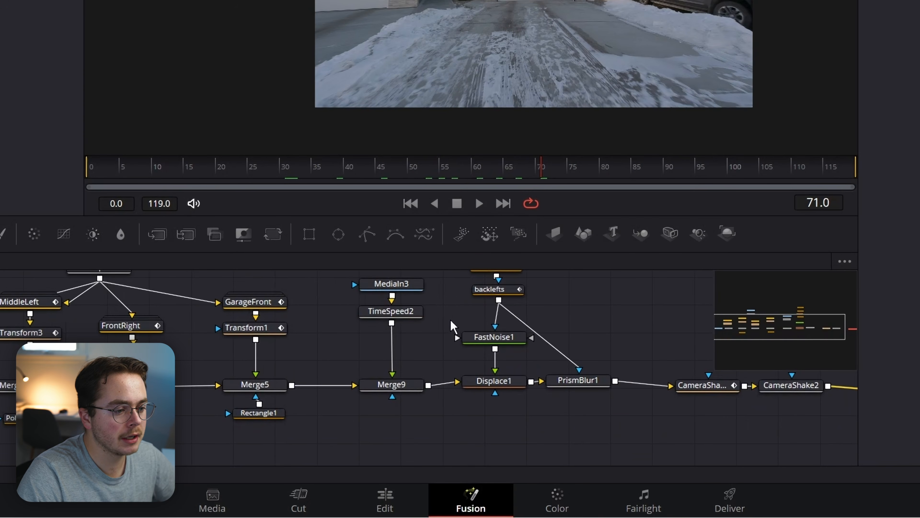
{"action": "left_click_drag", "start_coordinate": [465, 333], "coordinate": [393, 350]}
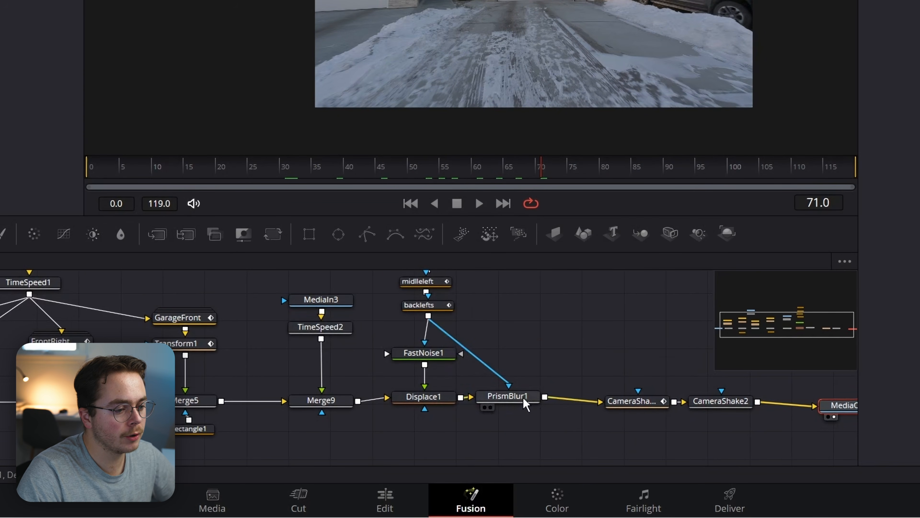
{"action": "left_click_drag", "start_coordinate": [481, 315], "coordinate": [408, 351]}
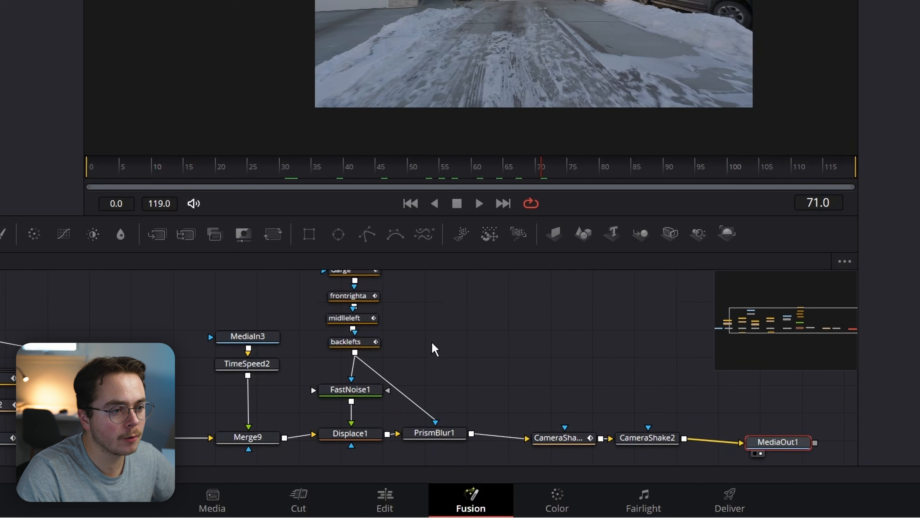
{"action": "left_click_drag", "start_coordinate": [469, 320], "coordinate": [340, 289]}
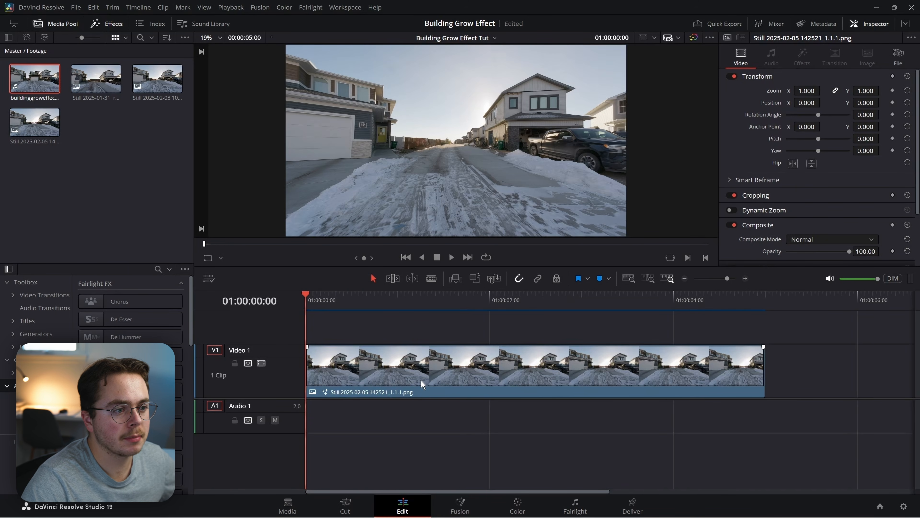
{"action": "key", "text": "space"}
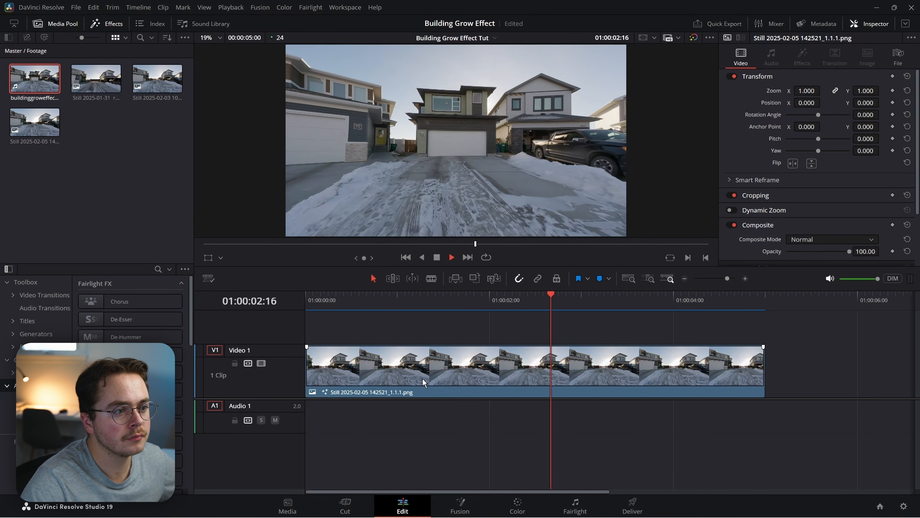
Stop playback, move the playhead earlier in the clip, and return to Fusion.
{"action": "key", "text": "space"}
{"action": "key", "text": "space"}
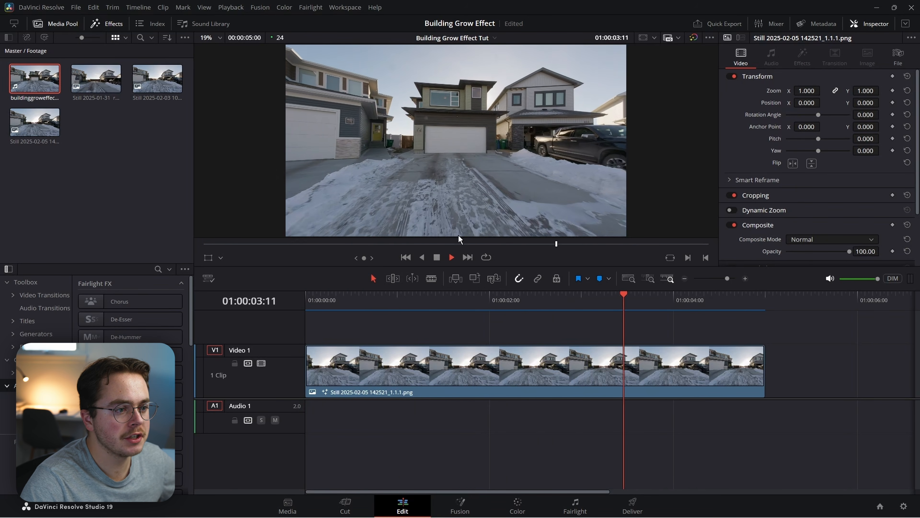
{"action": "left_click_drag", "start_coordinate": [667, 299], "coordinate": [658, 298]}
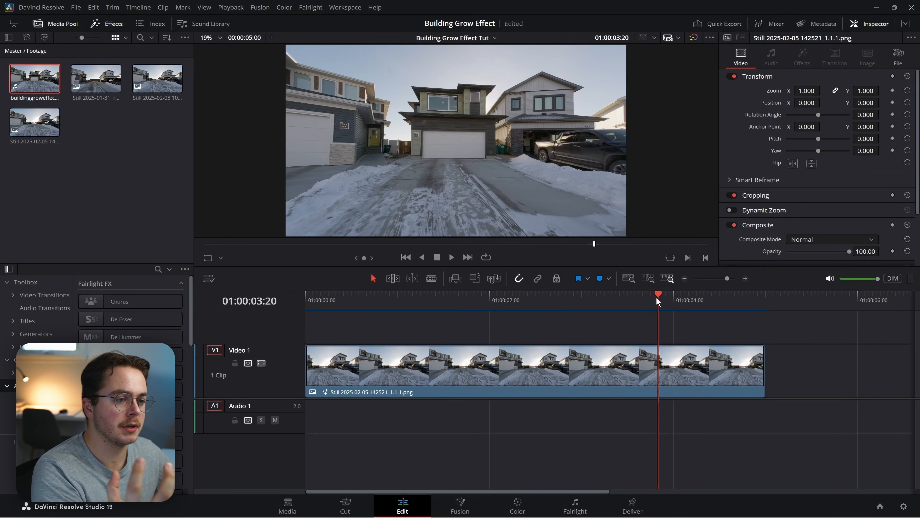
{"action": "left_click", "coordinate": [484, 304]}
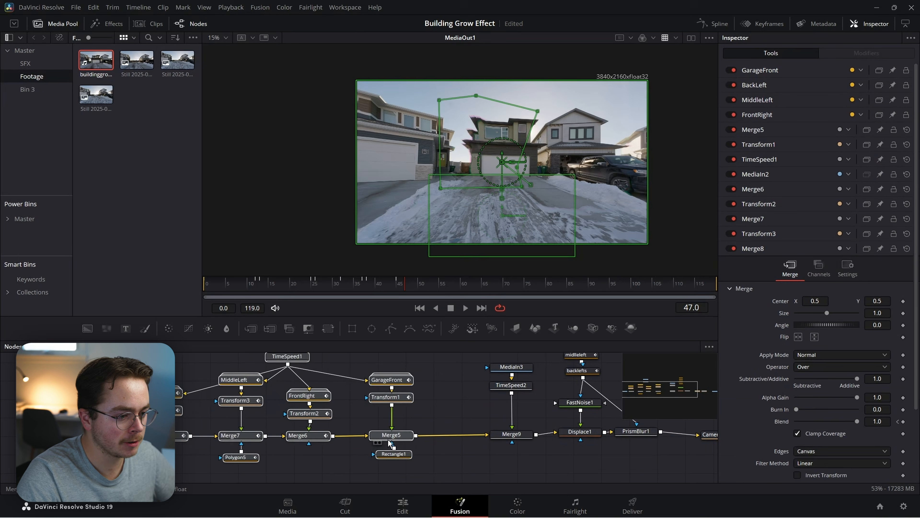
{"action": "left_click_drag", "start_coordinate": [391, 435], "coordinate": [346, 431]}
Insert a Transform node after Merge5.
{"action": "left_click", "coordinate": [445, 408]}
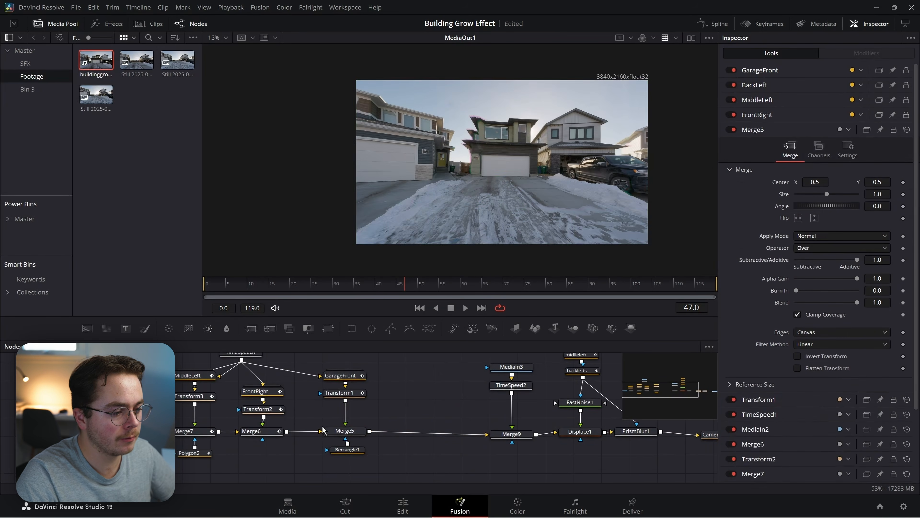
{"action": "left_click", "coordinate": [337, 432]}
{"action": "key", "text": "shift+space"}
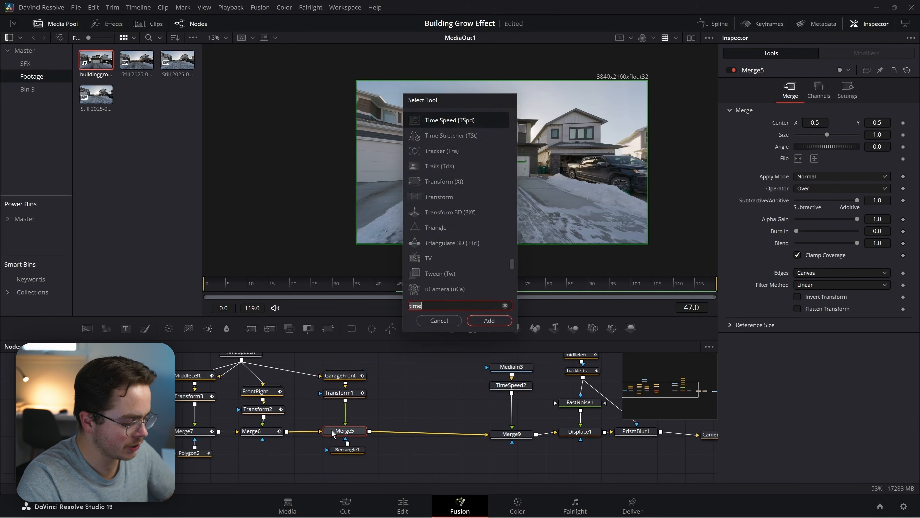
{"action": "type", "text": "x"}
{"action": "key", "text": "Return"}
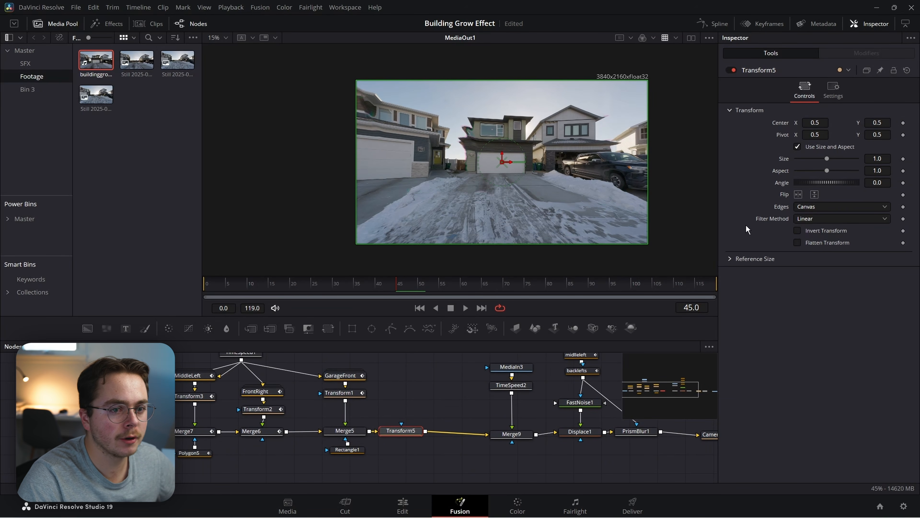
Animate Transform5 Size from 0.799 at frame 0 to 1.0 at frame 45, with Mirror edges.
{"action": "left_click", "coordinate": [903, 159]}
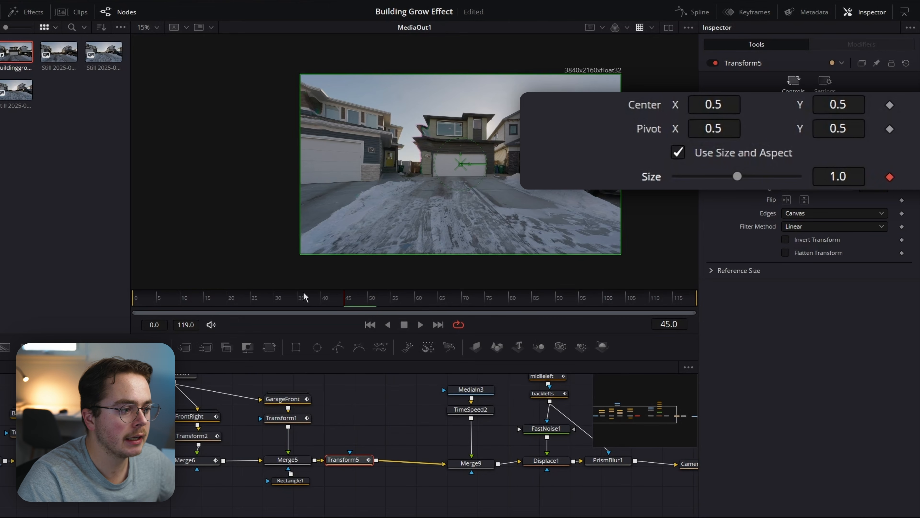
{"action": "left_click_drag", "start_coordinate": [304, 294], "coordinate": [113, 302]}
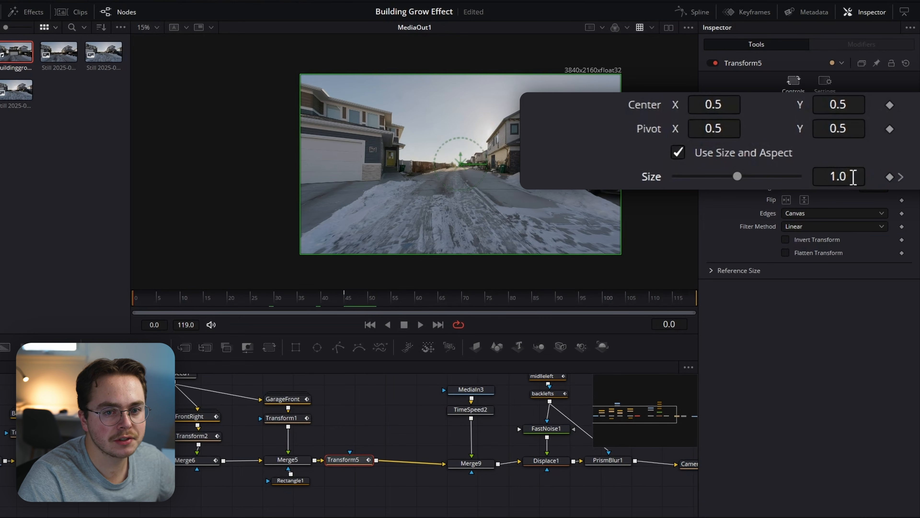
{"action": "left_click_drag", "start_coordinate": [859, 177], "coordinate": [830, 176]}
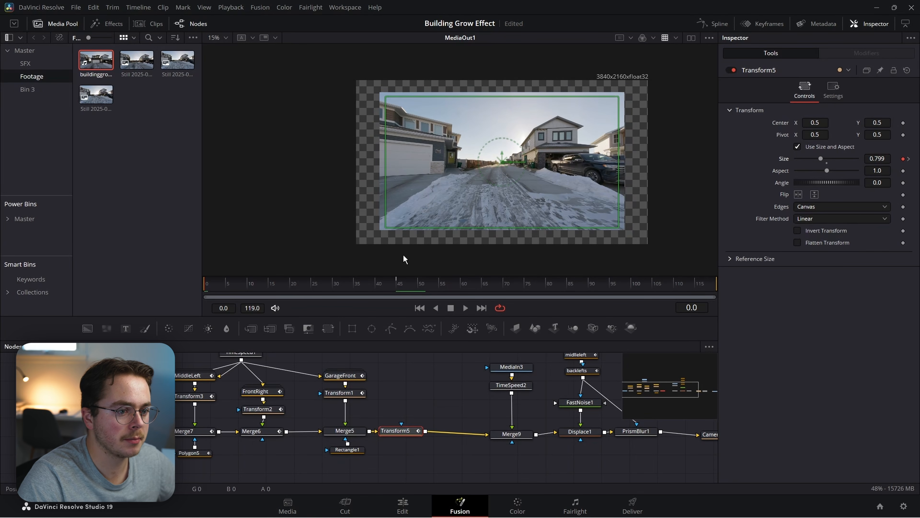
{"action": "left_click", "coordinate": [833, 207]}
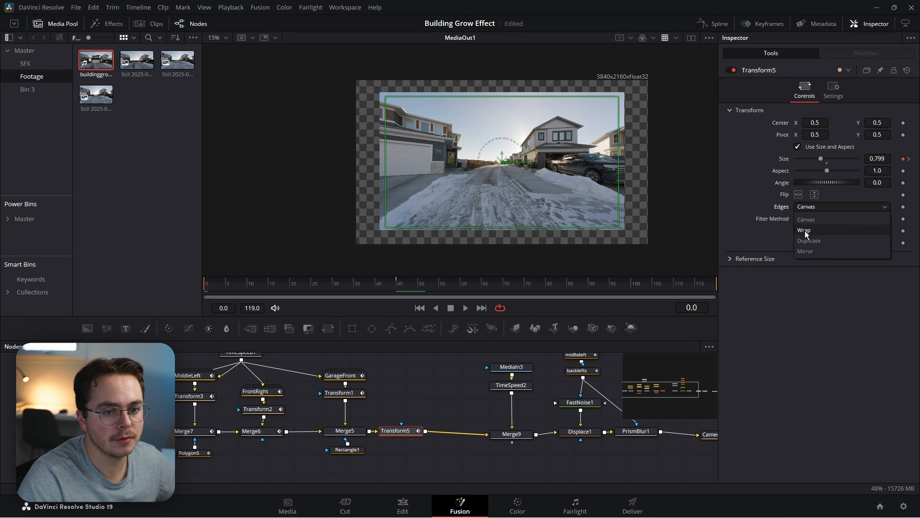
{"action": "left_click", "coordinate": [805, 251]}
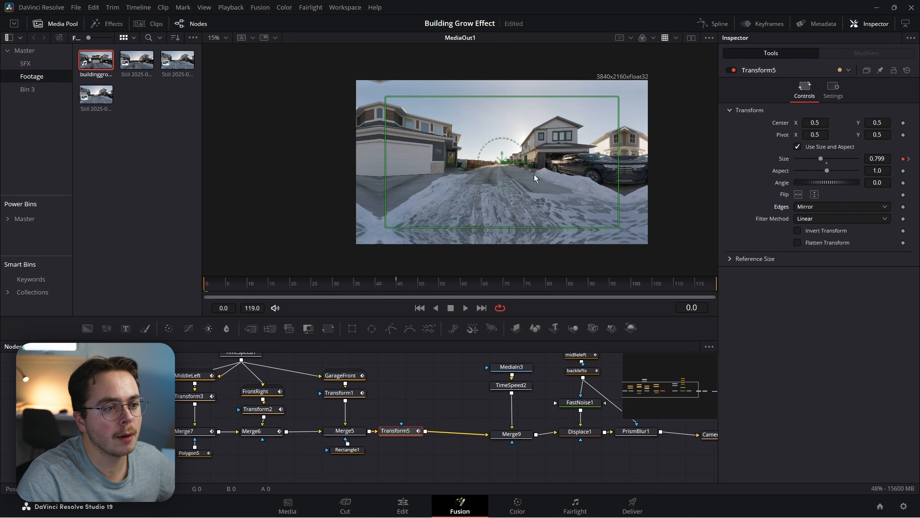
Move MediaOut1 further right to make room after CameraShake2.
{"action": "left_click_drag", "start_coordinate": [538, 415], "coordinate": [208, 420]}
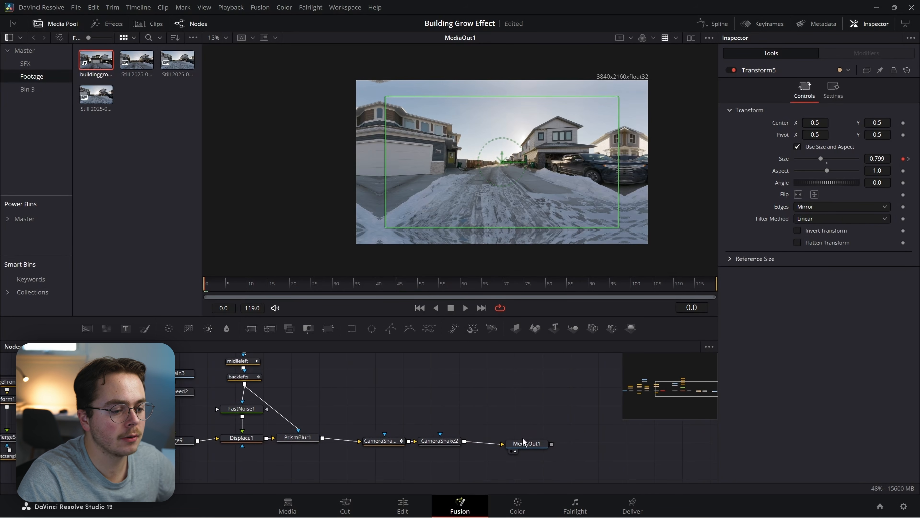
{"action": "left_click_drag", "start_coordinate": [524, 441], "coordinate": [594, 447]}
{"action": "left_click", "coordinate": [440, 440]}
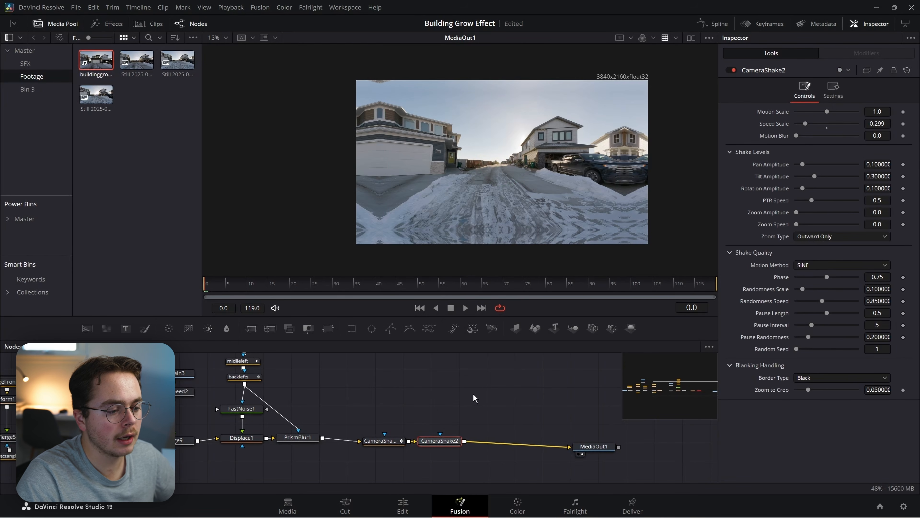
Insert Transform6 after CameraShake2 and scale its Size up to about 1.18.
{"action": "key", "text": "shift+space"}
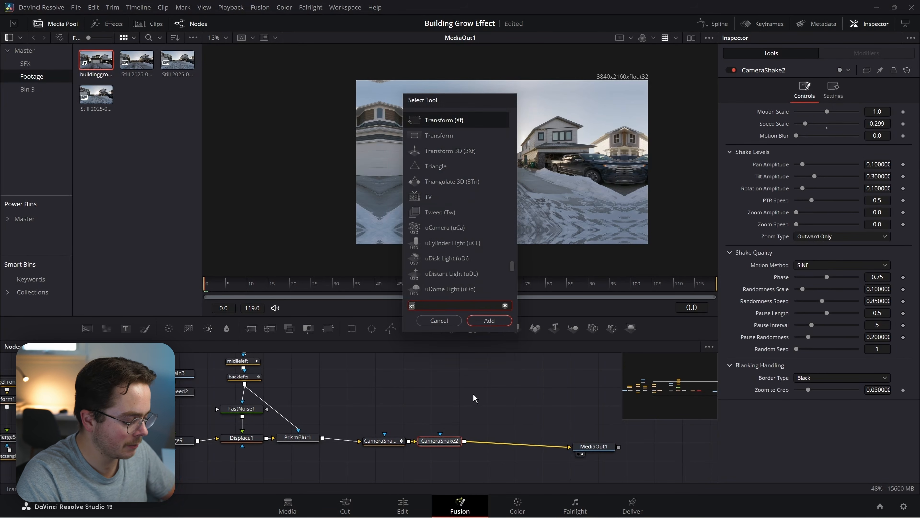
{"action": "type", "text": "transform"}
{"action": "key", "text": "Return"}
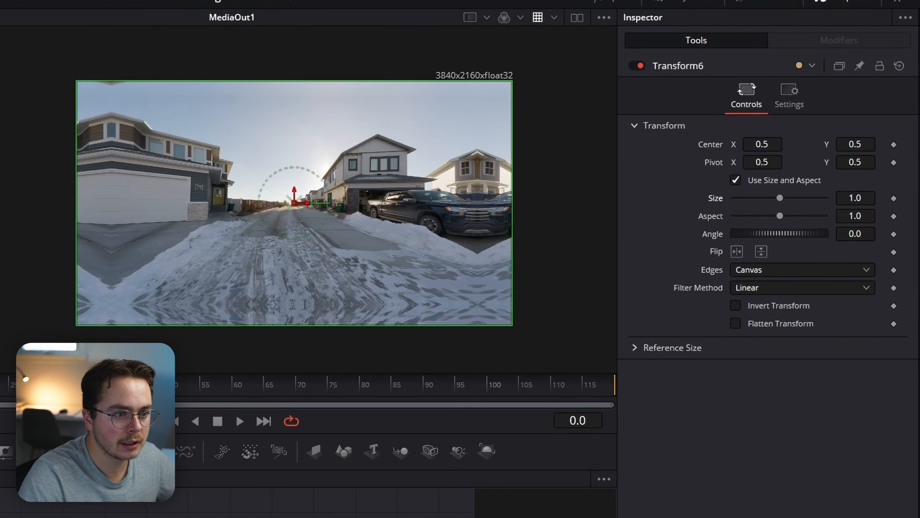
{"action": "left_click_drag", "start_coordinate": [827, 158], "coordinate": [830, 159]}
{"action": "left_click_drag", "start_coordinate": [781, 198], "coordinate": [782, 199]}
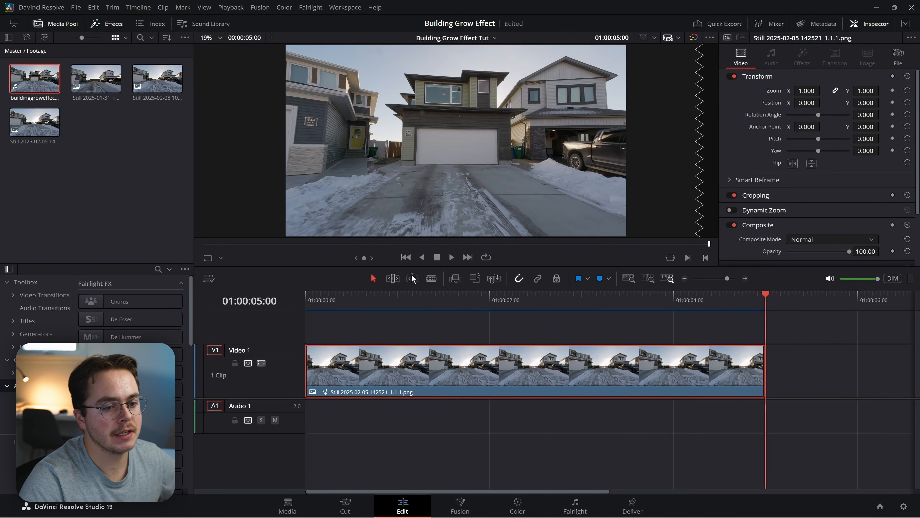
Extend the driveway clip's end to 00:00:37:01 and play it back to preview.
{"action": "left_click", "coordinate": [689, 282]}
{"action": "left_click_drag", "start_coordinate": [419, 370], "coordinate": [548, 382]}
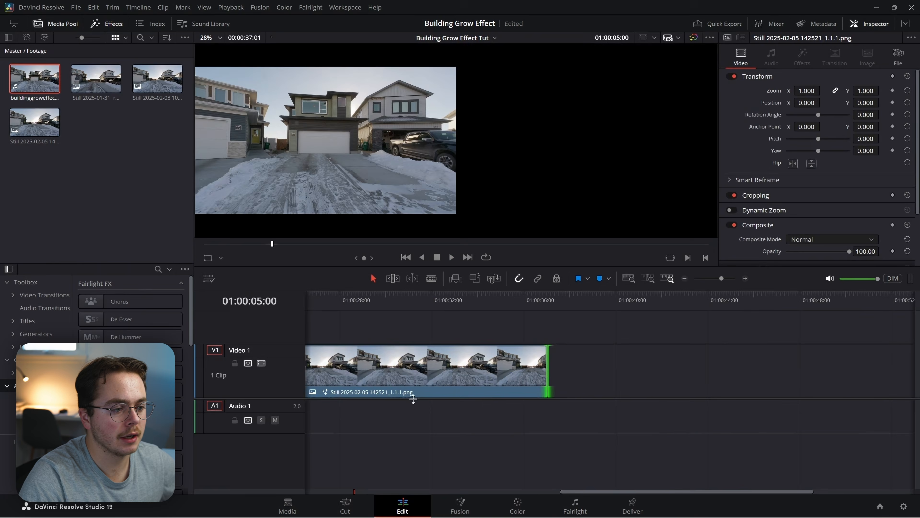
{"action": "scroll", "coordinate": [511, 405], "scroll_direction": "left", "scroll_amount": 10}
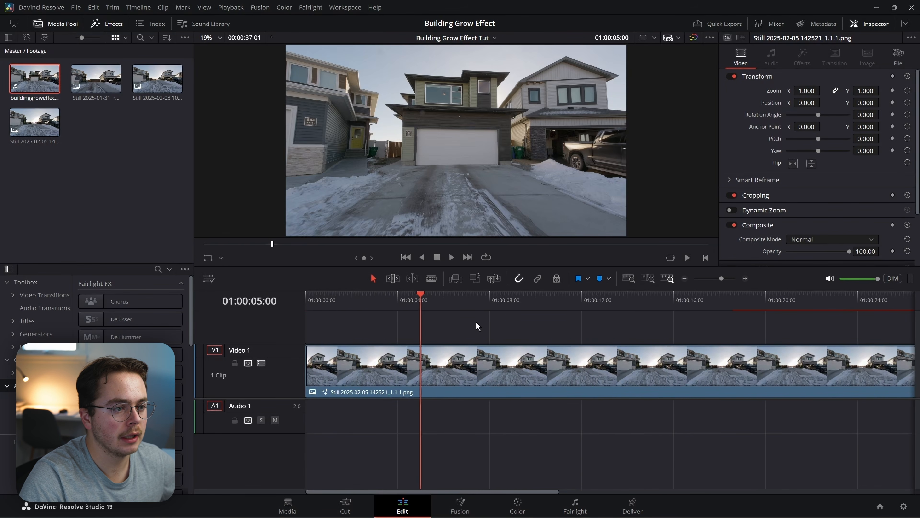
{"action": "key", "text": "space"}
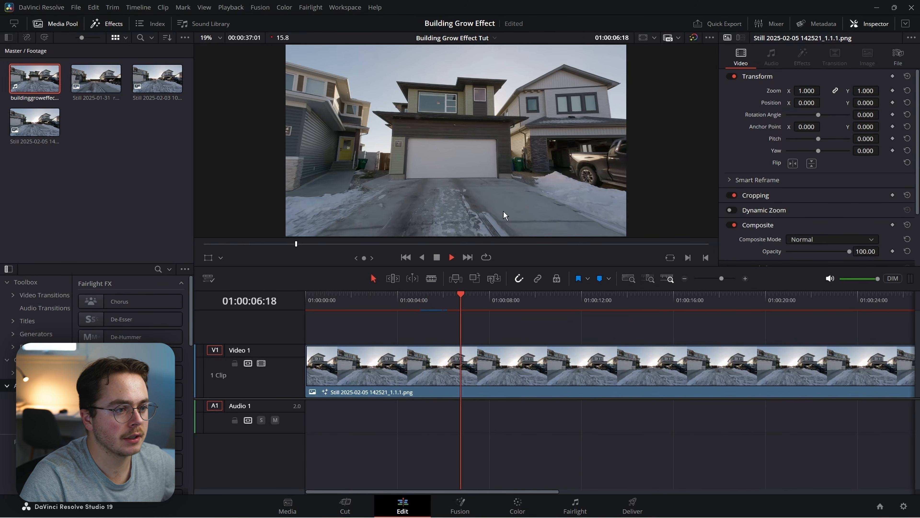
{"action": "key", "text": "space"}
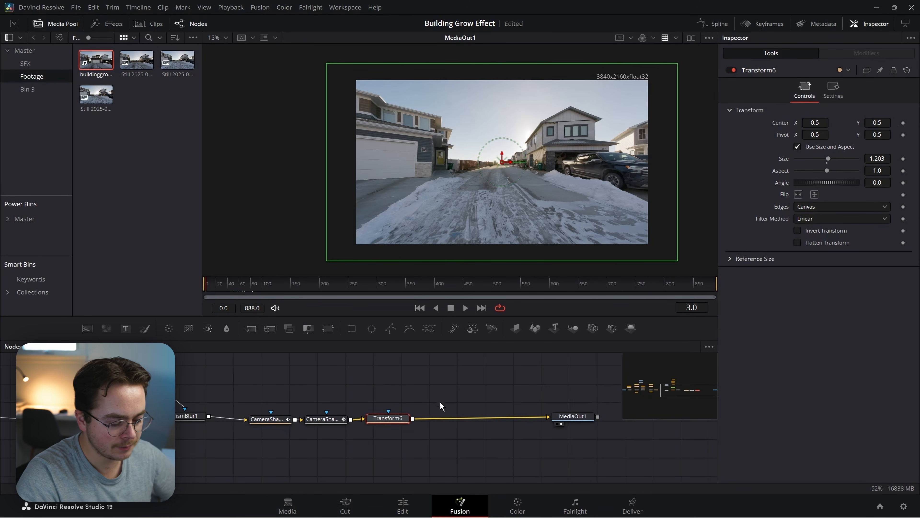
Add a Tracker after Transform6 and place its pattern on the truck's front.
{"action": "key", "text": "shift+space"}
{"action": "type", "text": "track"}
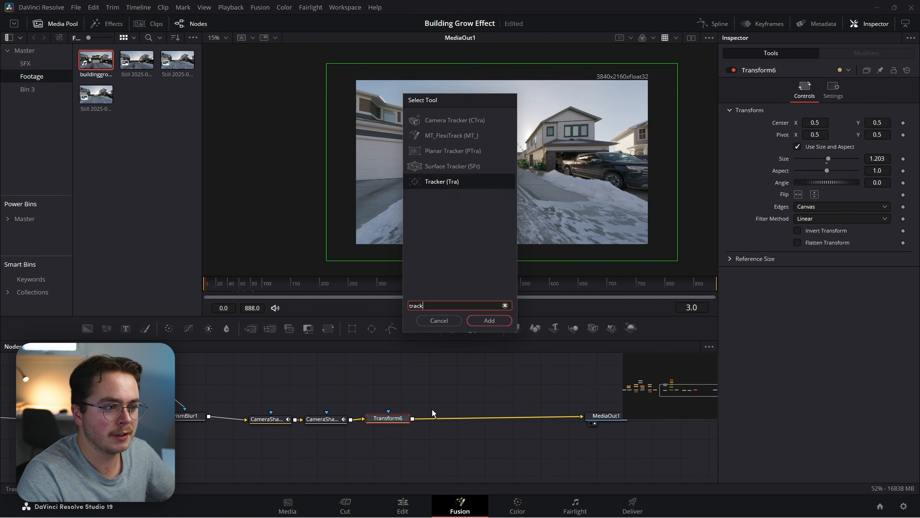
{"action": "key", "text": "Return"}
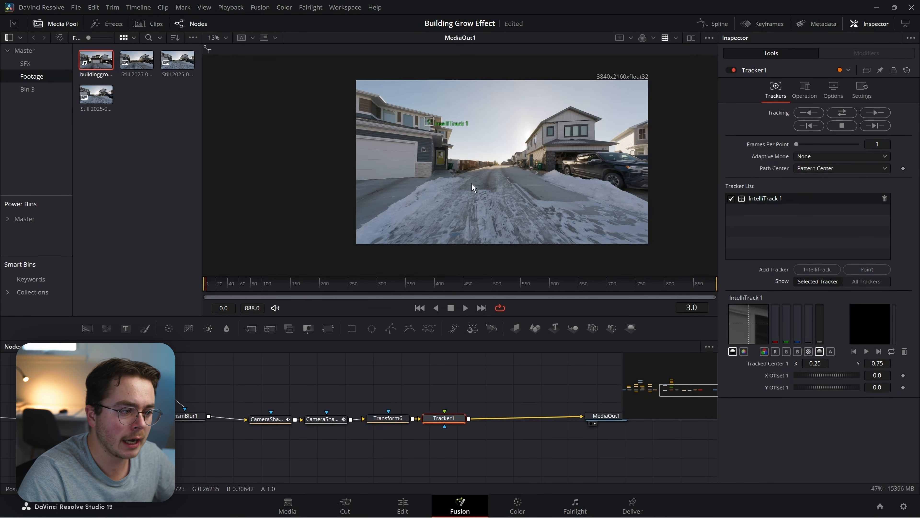
{"action": "scroll", "coordinate": [327, 118], "scroll_direction": "up", "scroll_amount": 2}
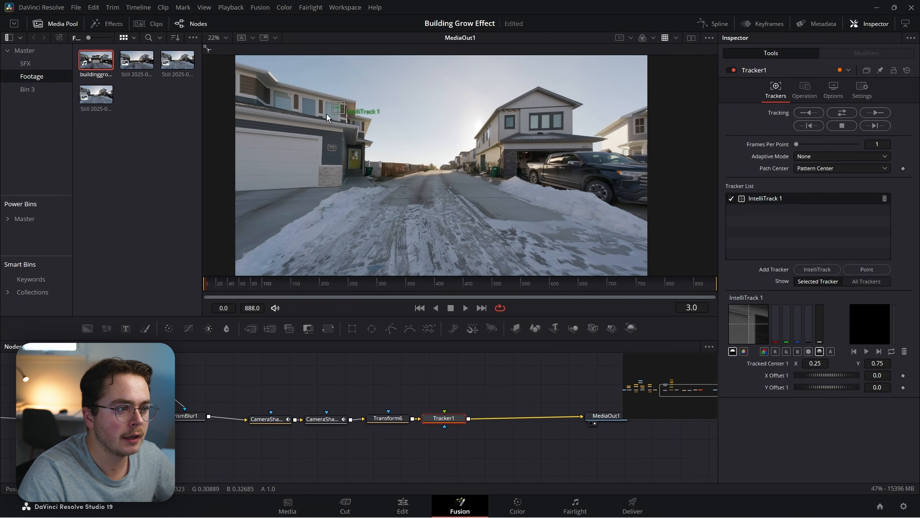
{"action": "left_click_drag", "start_coordinate": [327, 118], "coordinate": [616, 179]}
{"action": "scroll", "coordinate": [620, 182], "scroll_direction": "up", "scroll_amount": 6}
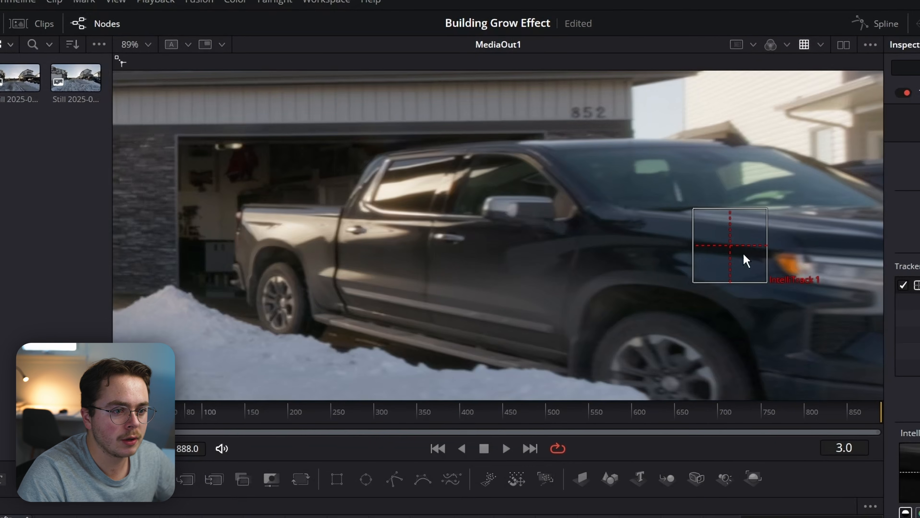
{"action": "left_click_drag", "start_coordinate": [731, 255], "coordinate": [507, 211]}
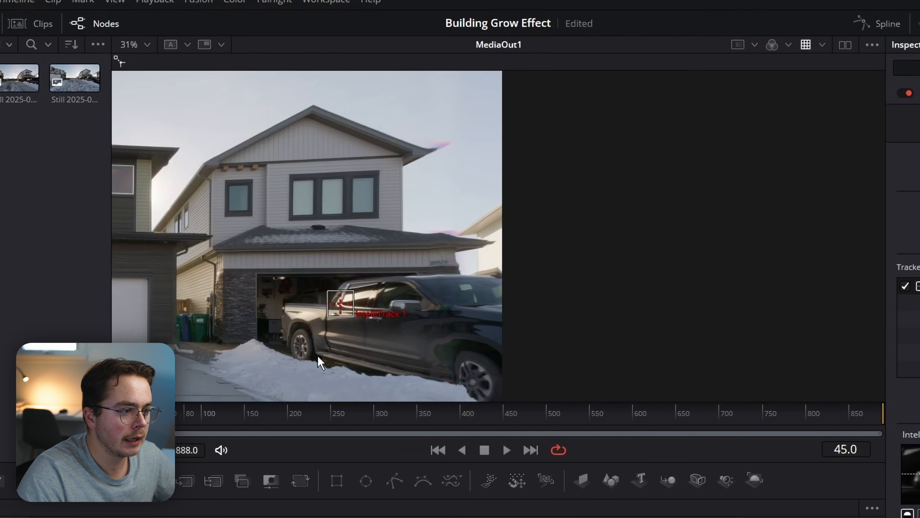
At frame 94, place IntelliTrack 1 on the truck's mirror and track backward.
{"action": "left_click", "coordinate": [185, 417]}
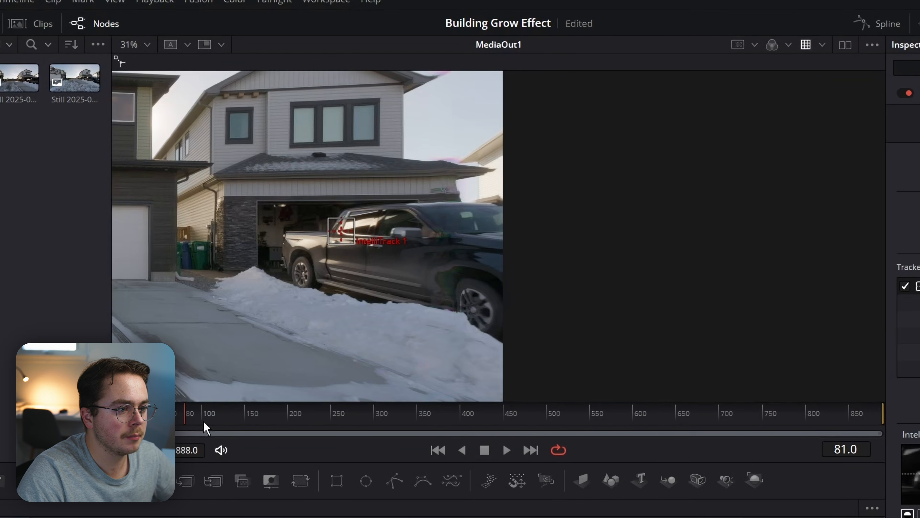
{"action": "left_click", "coordinate": [218, 420]}
{"action": "left_click", "coordinate": [211, 420]}
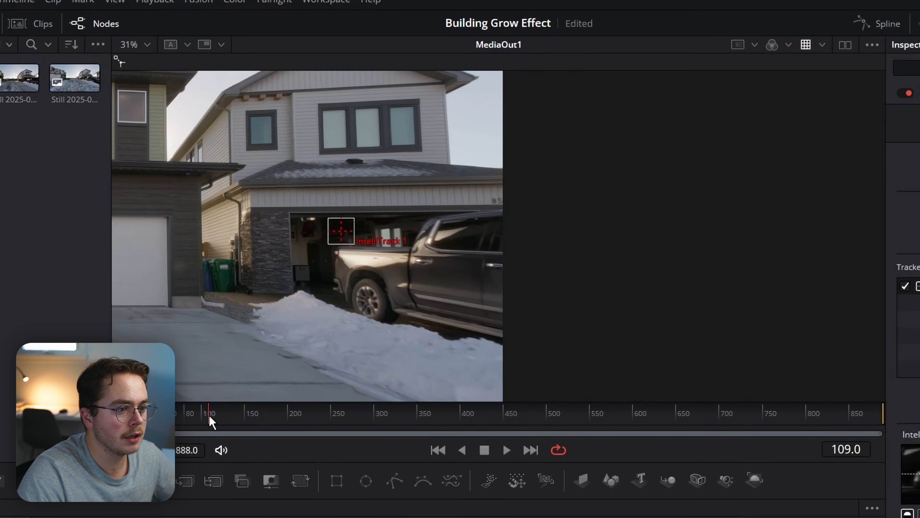
{"action": "left_click", "coordinate": [202, 419]}
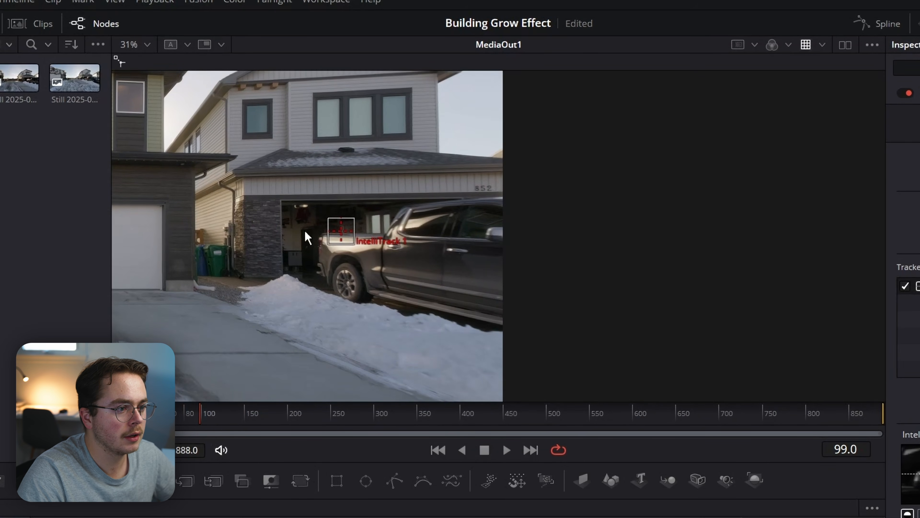
{"action": "left_click", "coordinate": [198, 413]}
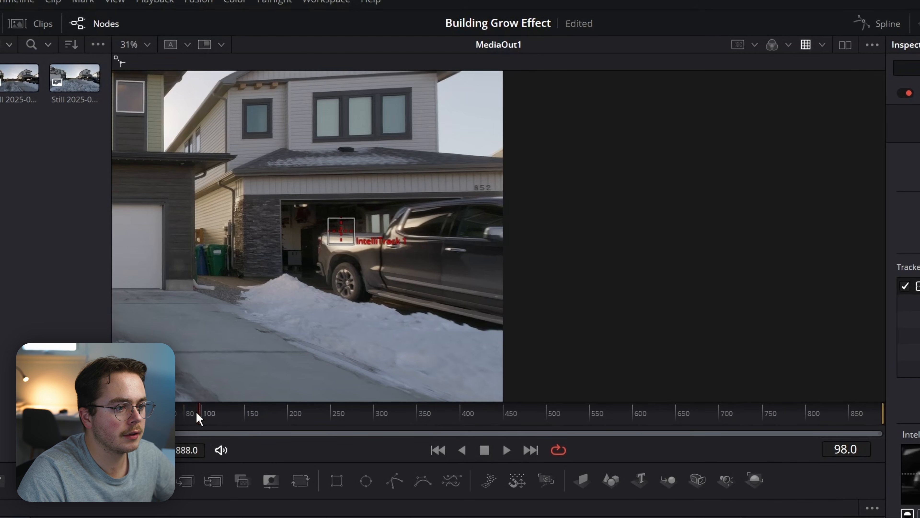
{"action": "left_click", "coordinate": [196, 413]}
{"action": "left_click_drag", "start_coordinate": [341, 231], "coordinate": [487, 229]}
{"action": "scroll", "coordinate": [446, 238], "scroll_direction": "down", "scroll_amount": 3}
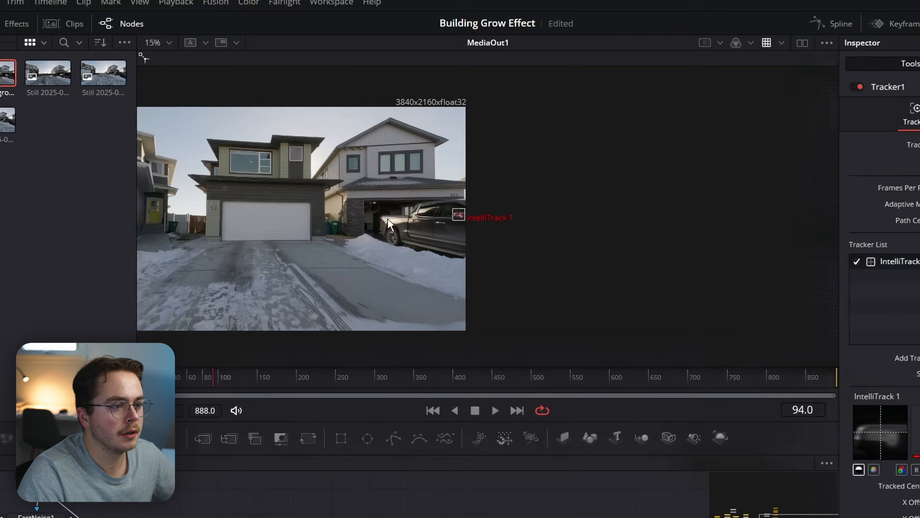
{"action": "left_click_drag", "start_coordinate": [388, 219], "coordinate": [676, 211]}
{"action": "left_click", "coordinate": [802, 115]}
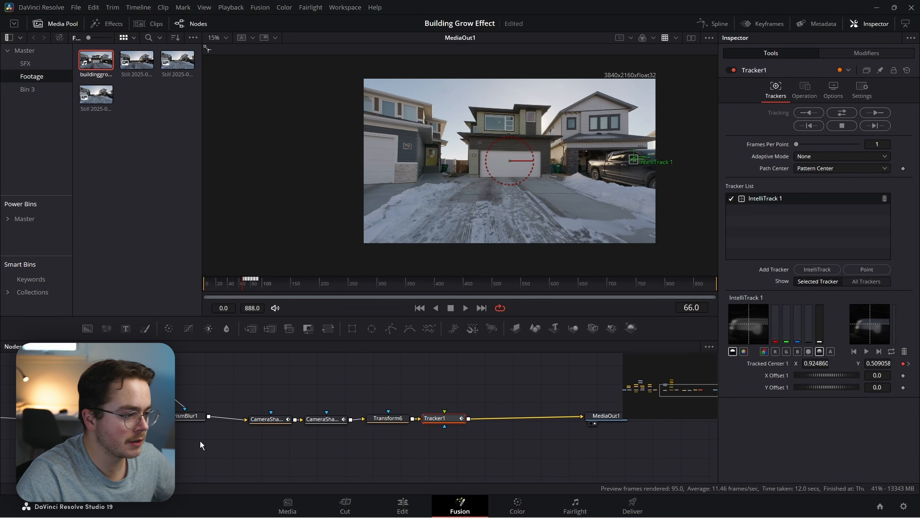
Track the truck point backward to the clip start again and re-enable Displace1.
{"action": "left_click_drag", "start_coordinate": [121, 444], "coordinate": [223, 416]}
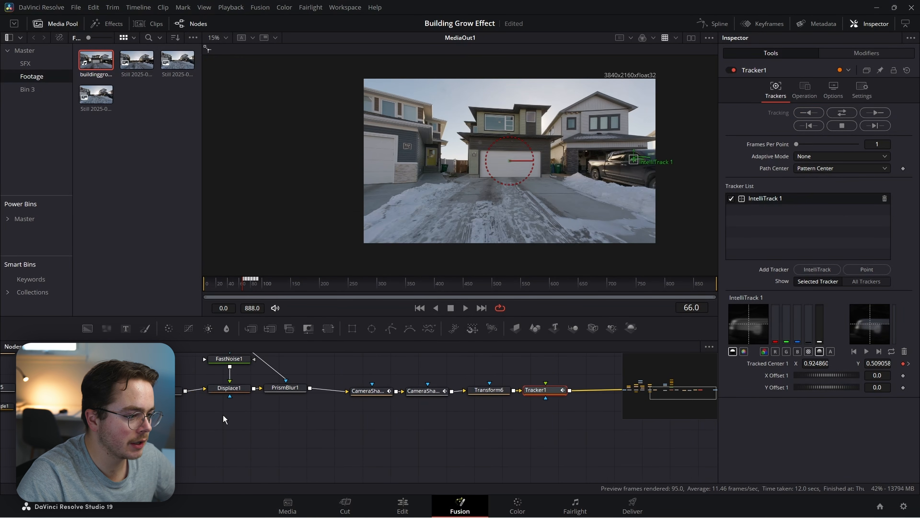
{"action": "left_click", "coordinate": [229, 388]}
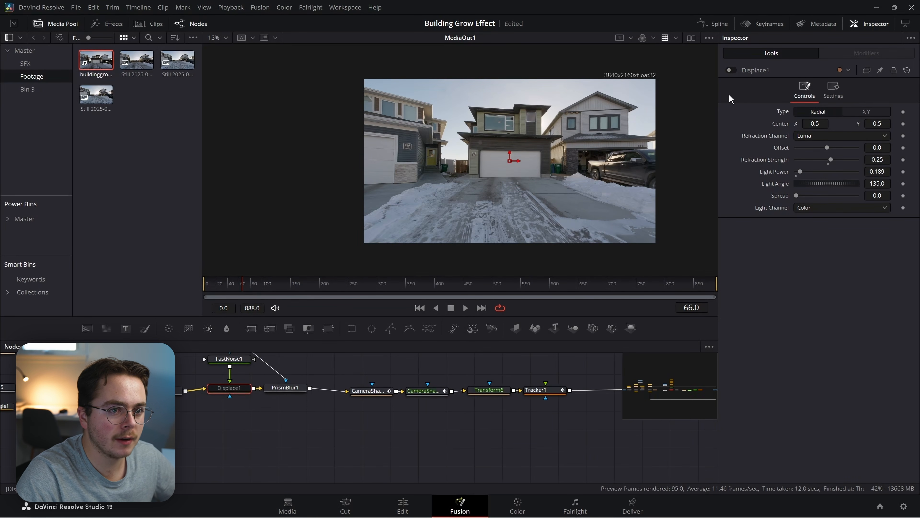
{"action": "left_click_drag", "start_coordinate": [571, 362], "coordinate": [448, 419]}
{"action": "left_click", "coordinate": [413, 446]}
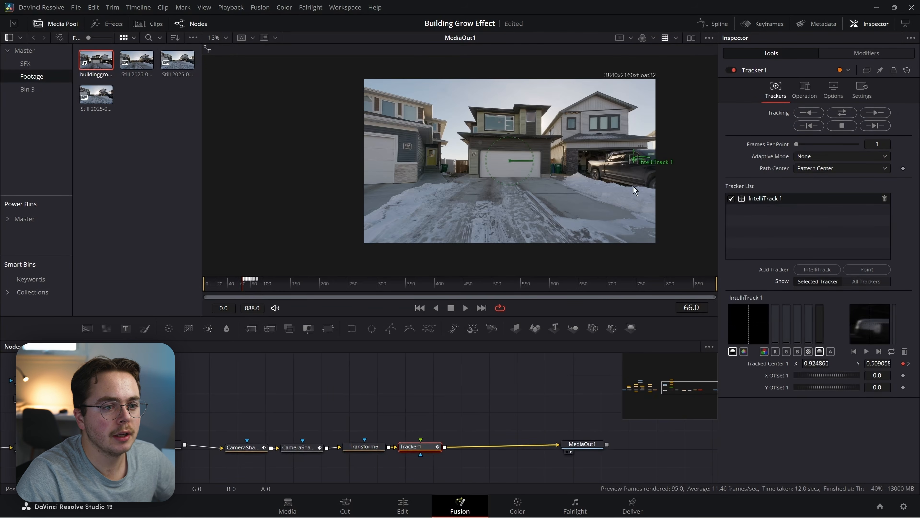
{"action": "scroll", "coordinate": [634, 186], "scroll_direction": "up", "scroll_amount": 5}
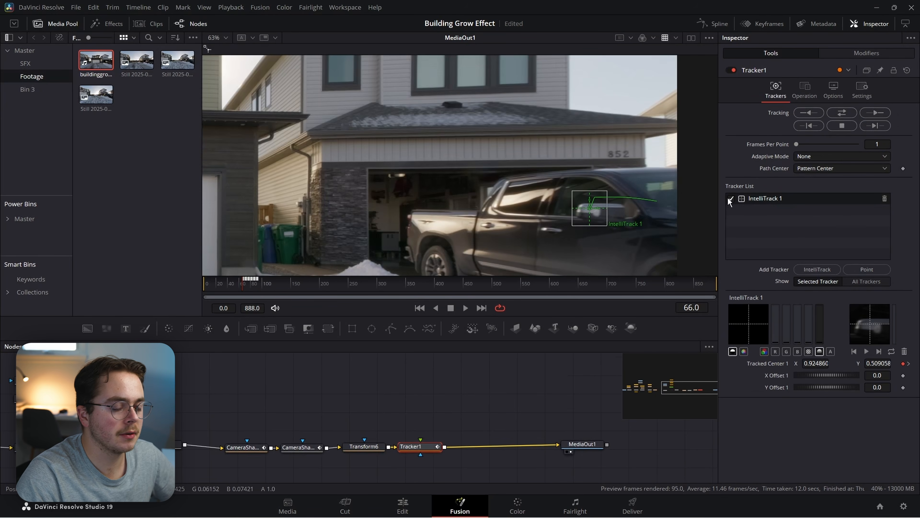
{"action": "left_click", "coordinate": [806, 113]}
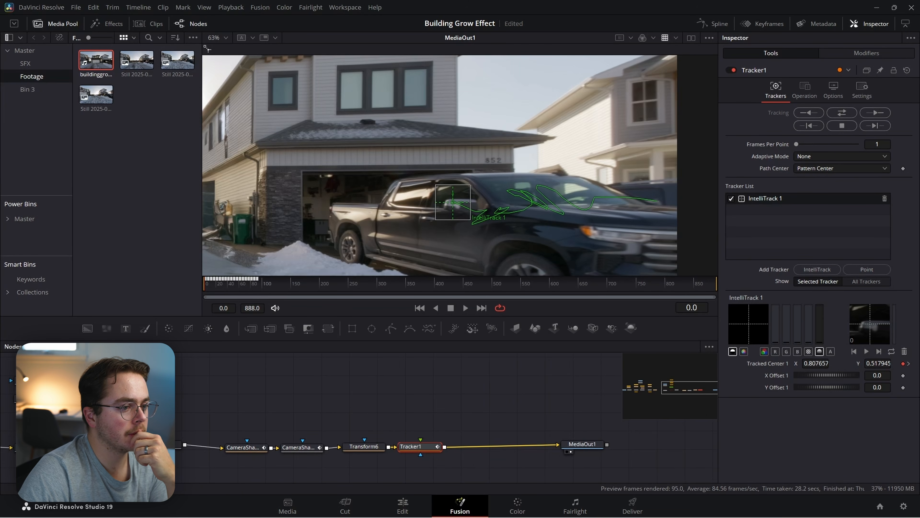
{"action": "left_click", "coordinate": [104, 446]}
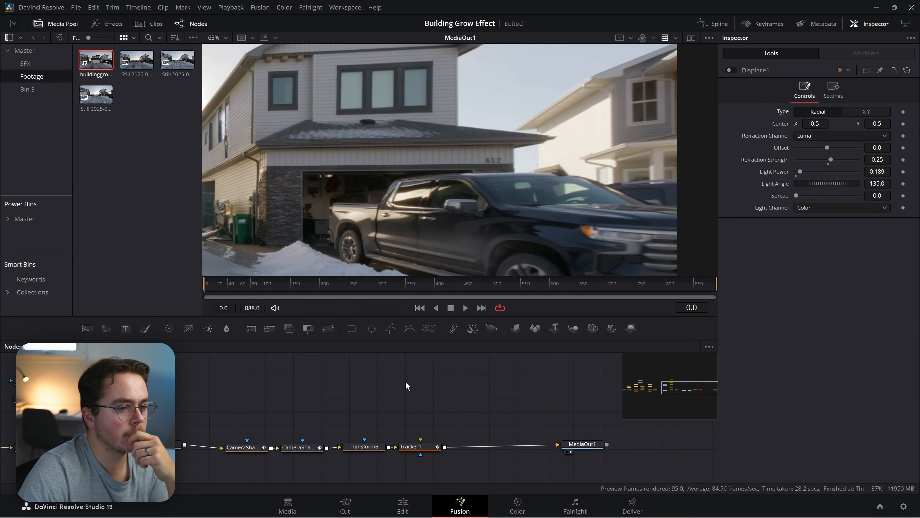
{"action": "left_click", "coordinate": [731, 69]}
{"action": "left_click", "coordinate": [429, 448]}
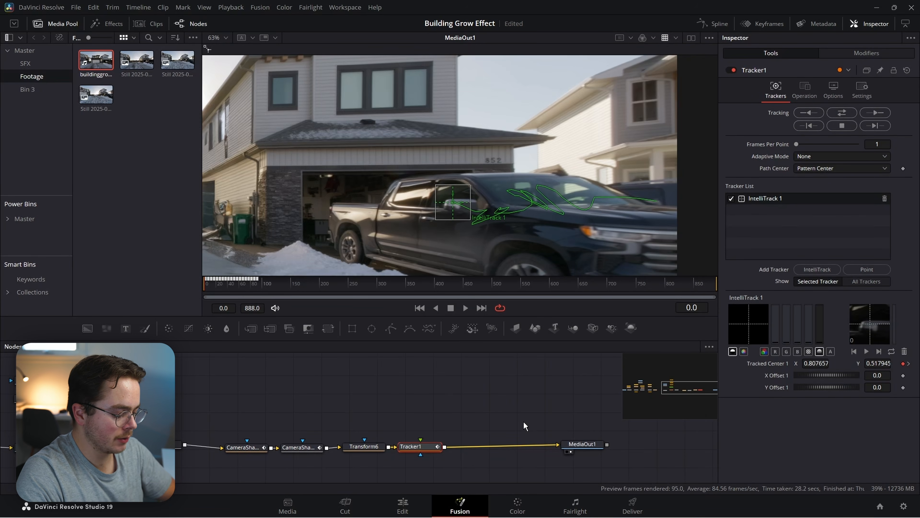
Add a Lens Flare after Tracker1 and drag its light source onto the parked truck.
{"action": "key", "text": "shift+space"}
{"action": "type", "text": "lens"}
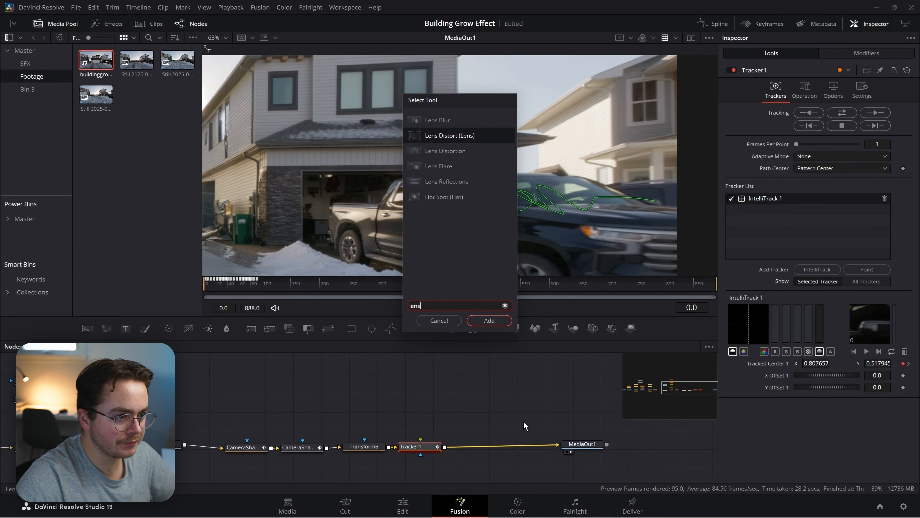
{"action": "key", "text": "Down"}
{"action": "key", "text": "Down"}
{"action": "key", "text": "Return"}
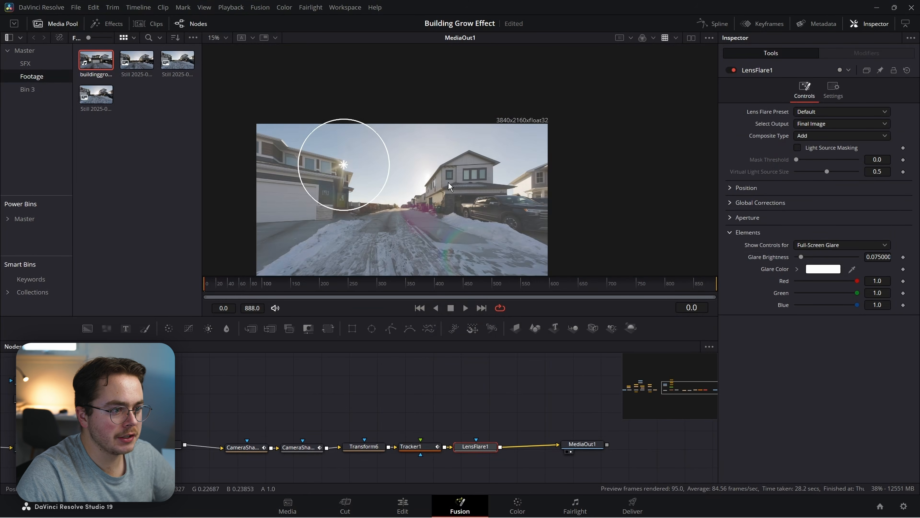
{"action": "left_click_drag", "start_coordinate": [338, 172], "coordinate": [533, 213]}
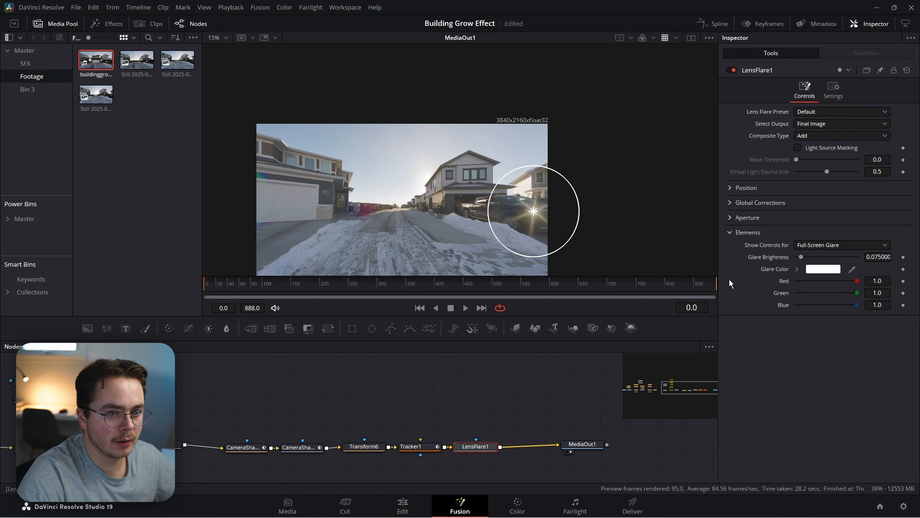
Connect LensFlare1's Position to Tracker1's IntelliTrack 1 Offset position.
{"action": "left_click", "coordinate": [731, 192]}
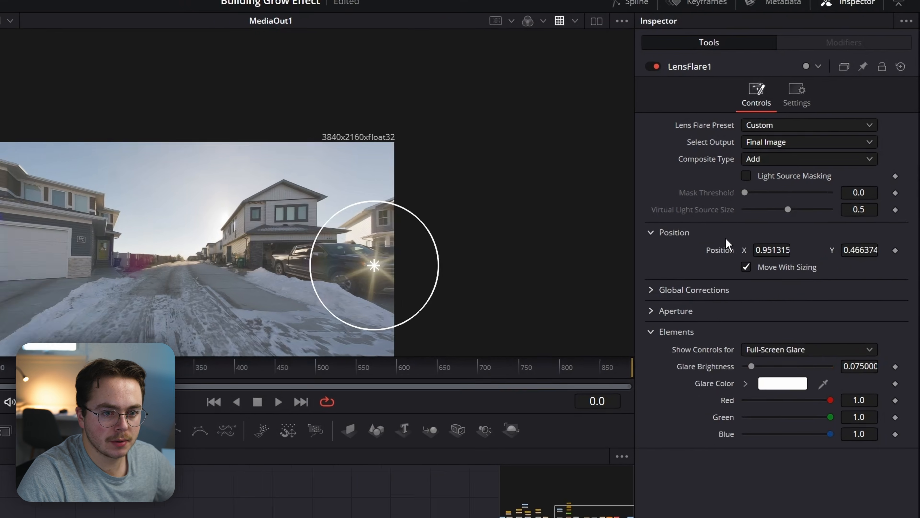
{"action": "right_click", "coordinate": [779, 203]}
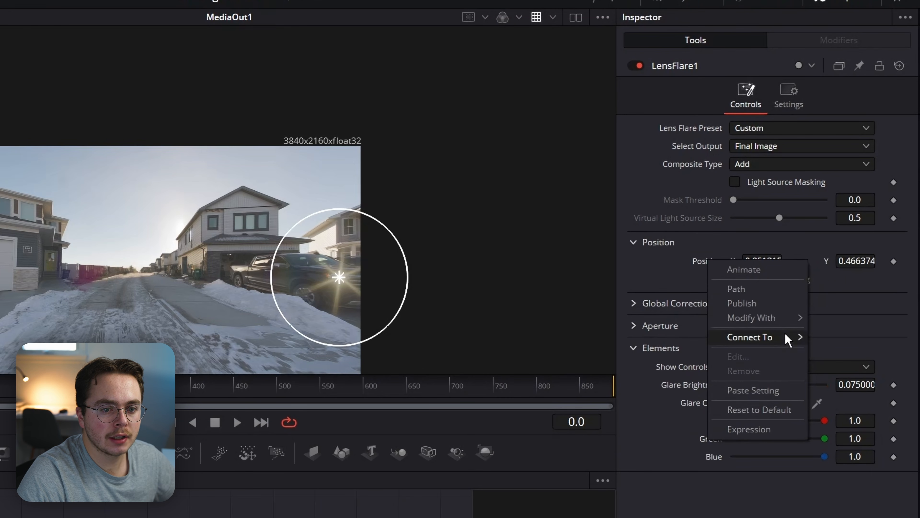
{"action": "mouse_move", "coordinate": [787, 336]}
{"action": "mouse_move", "coordinate": [663, 396]}
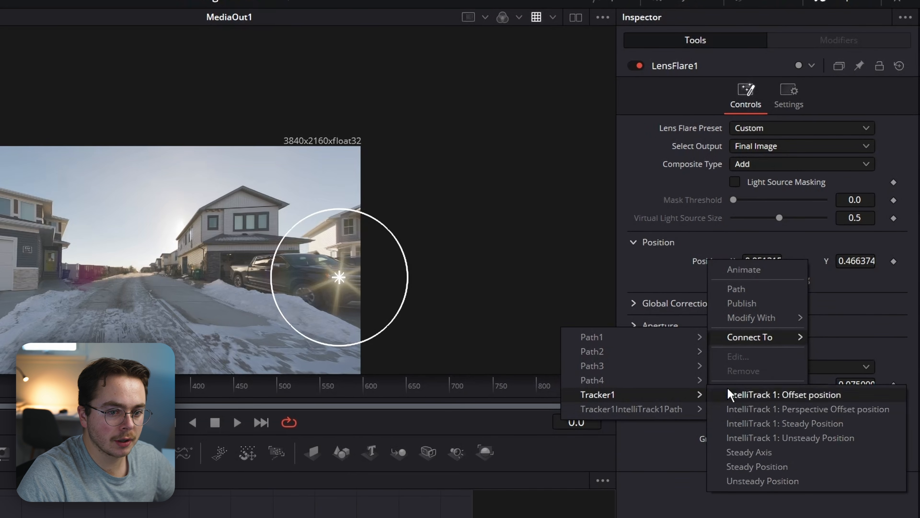
{"action": "left_click", "coordinate": [741, 396]}
Offset the tracked flare onto the truck's headlight, about 0.149, -0.052.
{"action": "scroll", "coordinate": [263, 282], "scroll_direction": "up", "scroll_amount": 3}
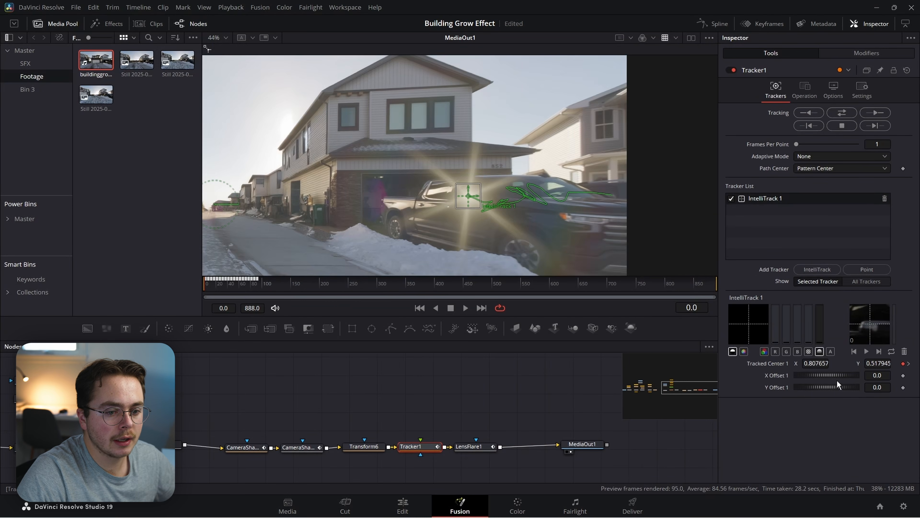
{"action": "mouse_move", "coordinate": [804, 375]}
{"action": "left_mouse_down"}
{"action": "mouse_move", "coordinate": [830, 377]}
{"action": "mouse_move", "coordinate": [816, 383]}
{"action": "left_mouse_up"}
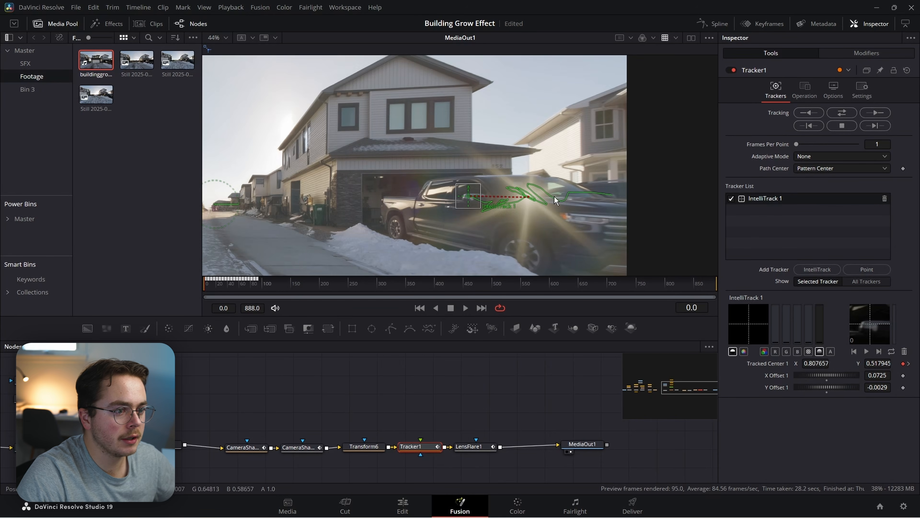
{"action": "scroll", "coordinate": [508, 188], "scroll_direction": "up", "scroll_amount": 3}
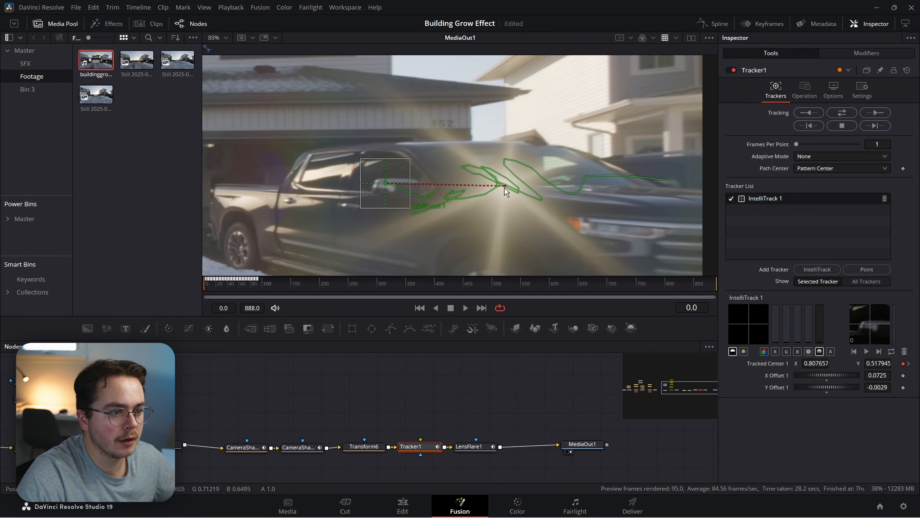
{"action": "left_click_drag", "start_coordinate": [504, 188], "coordinate": [632, 231]}
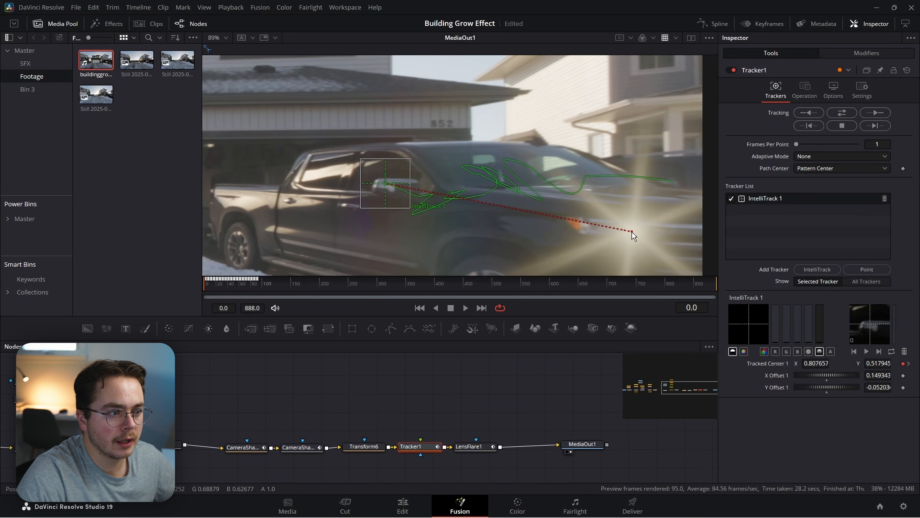
{"action": "scroll", "coordinate": [465, 220], "scroll_direction": "down", "scroll_amount": 3}
{"action": "left_click", "coordinate": [471, 447]}
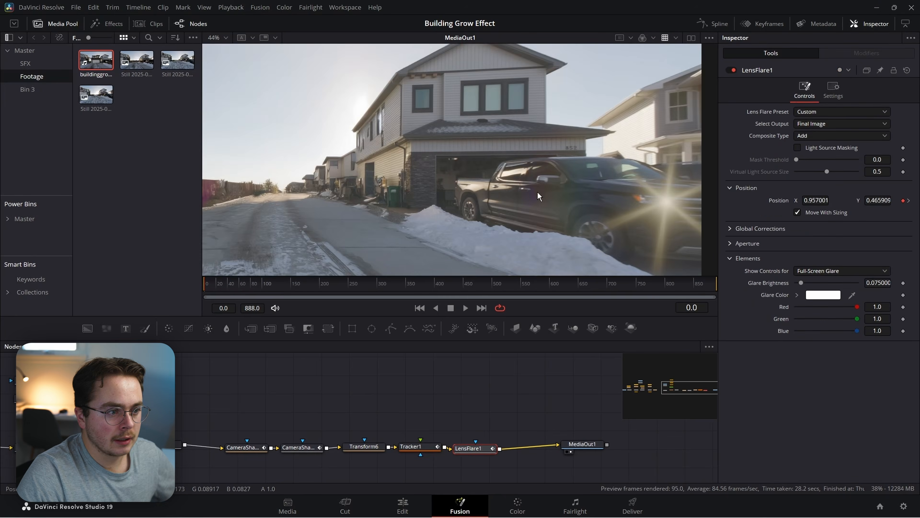
{"action": "scroll", "coordinate": [514, 195], "scroll_direction": "down", "scroll_amount": 4}
Check the flare at frame 49, then confirm in the tracker that tracking ends at frame 95.
{"action": "left_click_drag", "start_coordinate": [514, 195], "coordinate": [474, 186]}
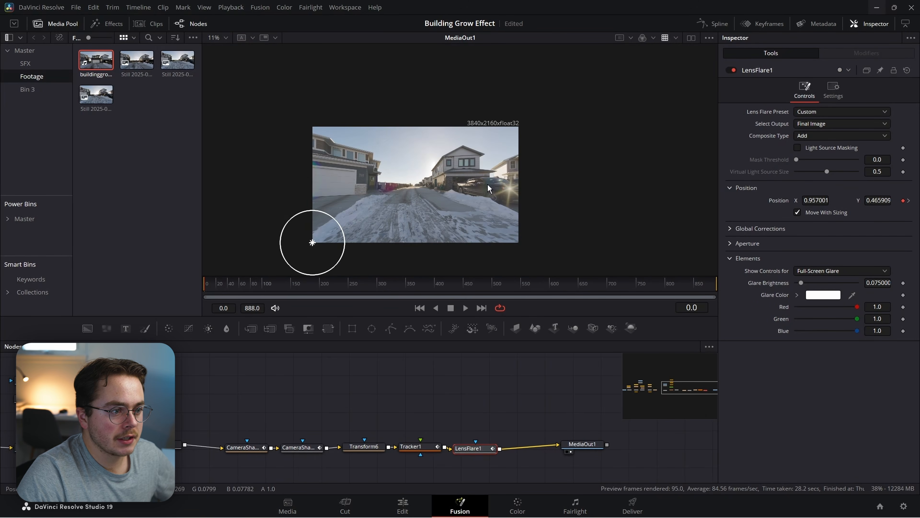
{"action": "scroll", "coordinate": [440, 197], "scroll_direction": "up", "scroll_amount": 2}
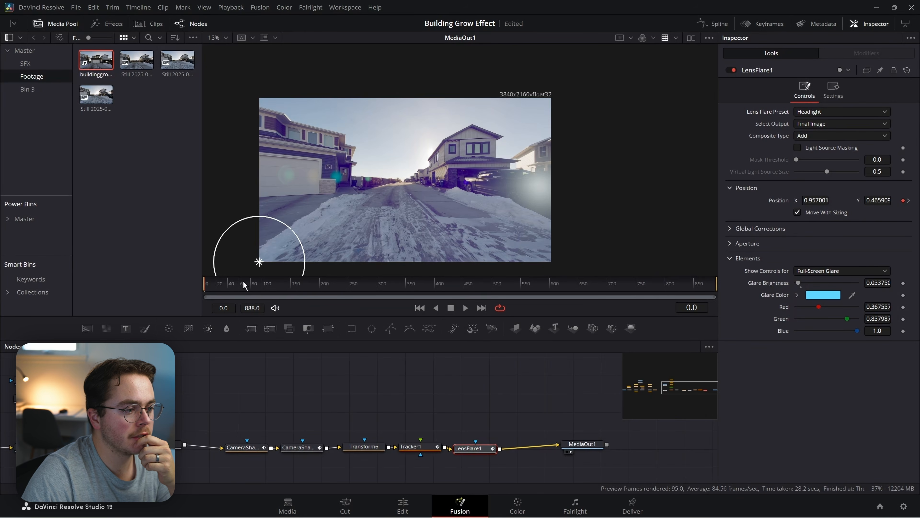
{"action": "left_click", "coordinate": [232, 286]}
{"action": "left_click", "coordinate": [420, 448]}
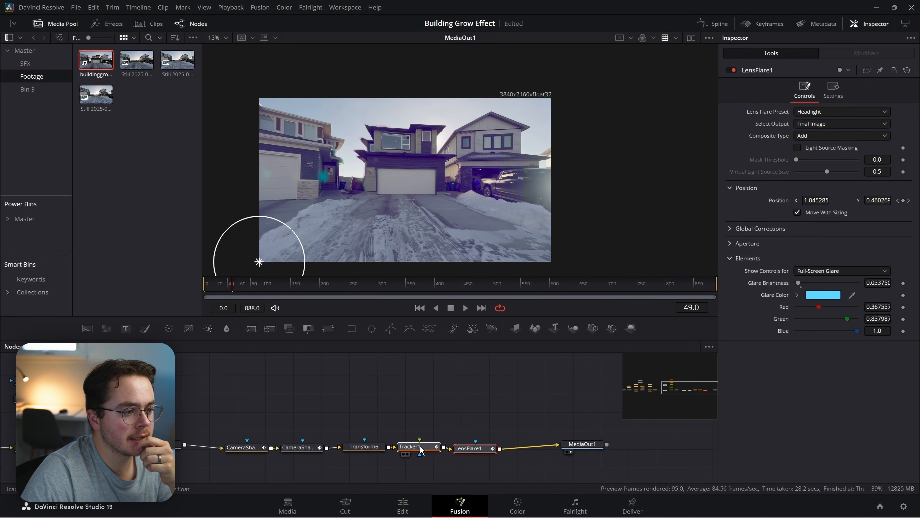
{"action": "left_click", "coordinate": [259, 284]}
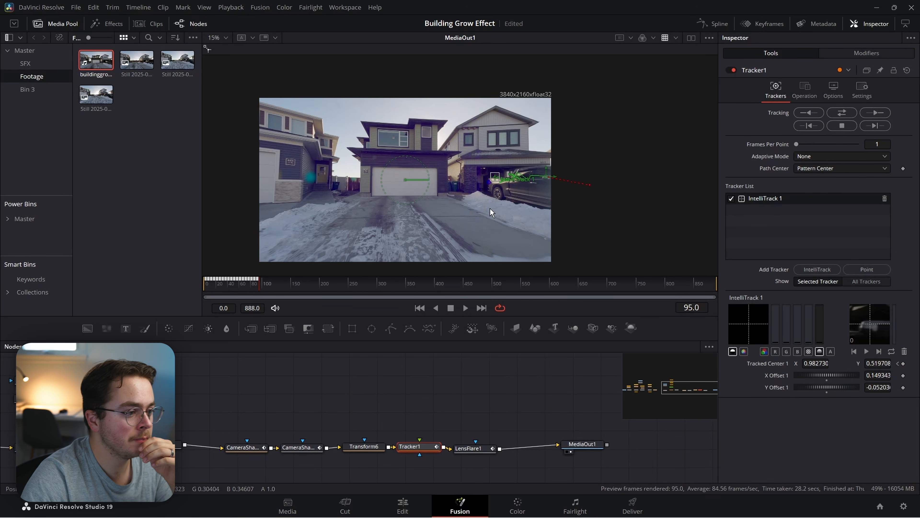
Apply Gradient Extrapolation to Tracker1's Tracked Center 1 Displacement curve in the Spline editor.
{"action": "left_click", "coordinate": [712, 27]}
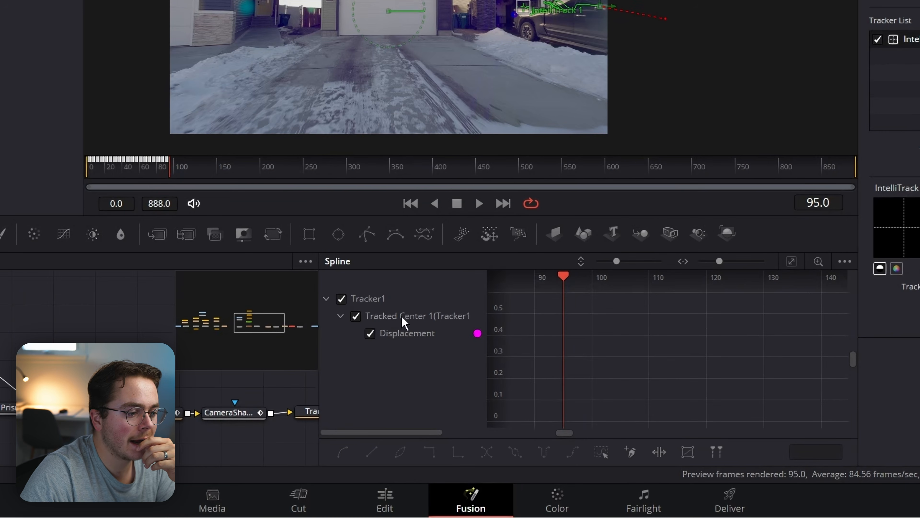
{"action": "left_click", "coordinate": [793, 263]}
{"action": "left_click_drag", "start_coordinate": [786, 350], "coordinate": [664, 352]}
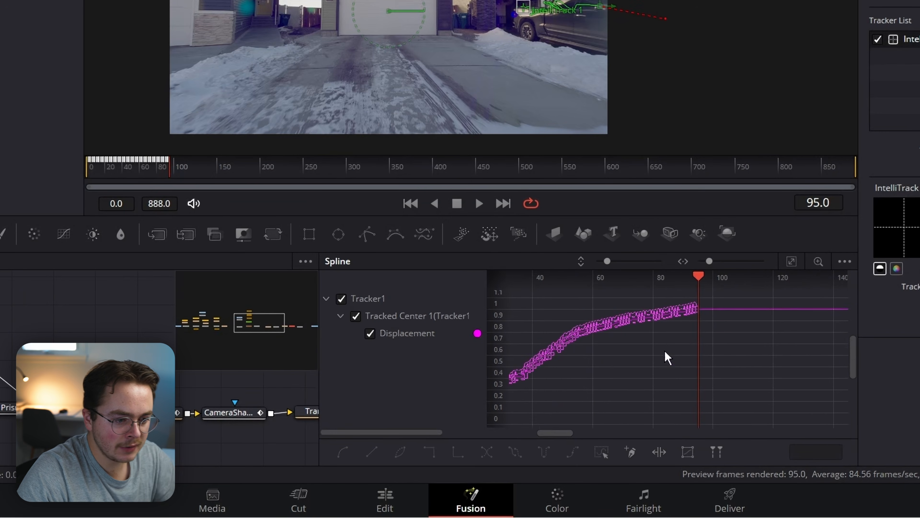
{"action": "scroll", "coordinate": [701, 307], "scroll_direction": "up", "scroll_amount": 5}
{"action": "scroll", "coordinate": [712, 312], "scroll_direction": "up", "scroll_amount": 2}
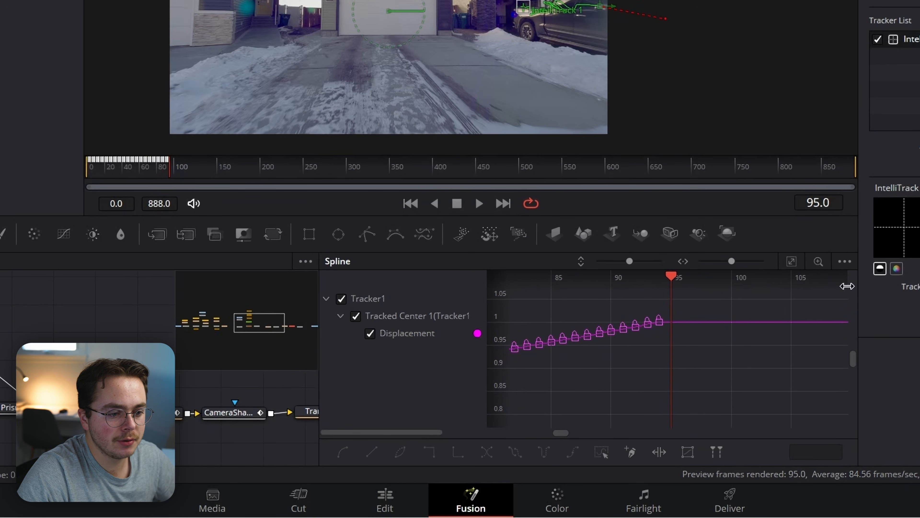
{"action": "right_click", "coordinate": [693, 348]}
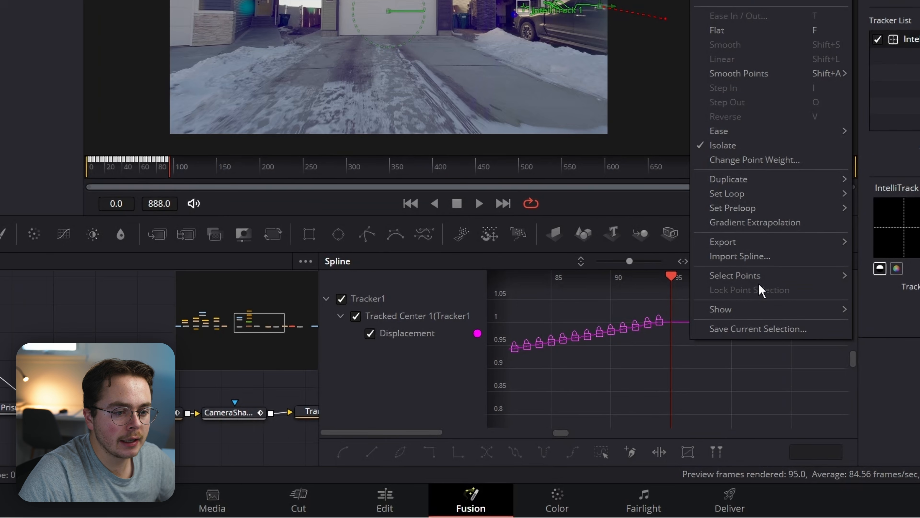
{"action": "left_click", "coordinate": [780, 223]}
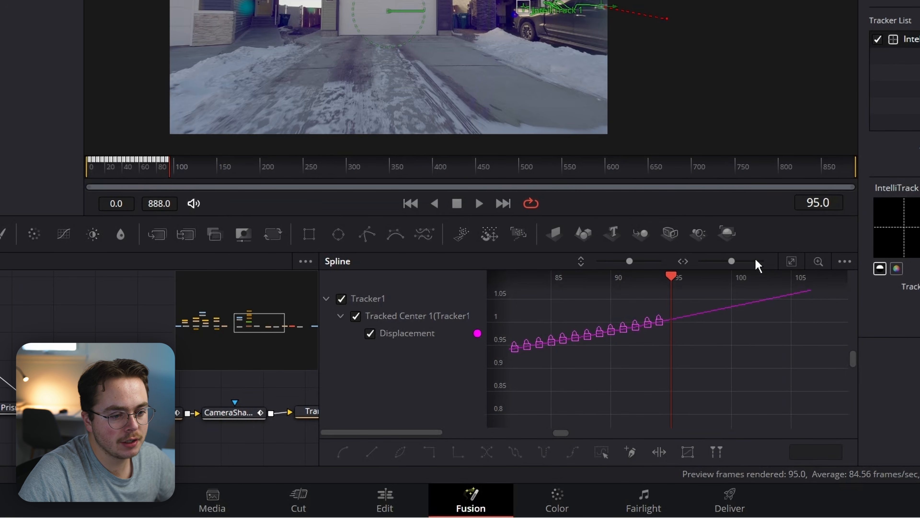
Close the Spline editor and select LensFlare1 to show its settings.
{"action": "scroll", "coordinate": [729, 337], "scroll_direction": "down", "scroll_amount": 5}
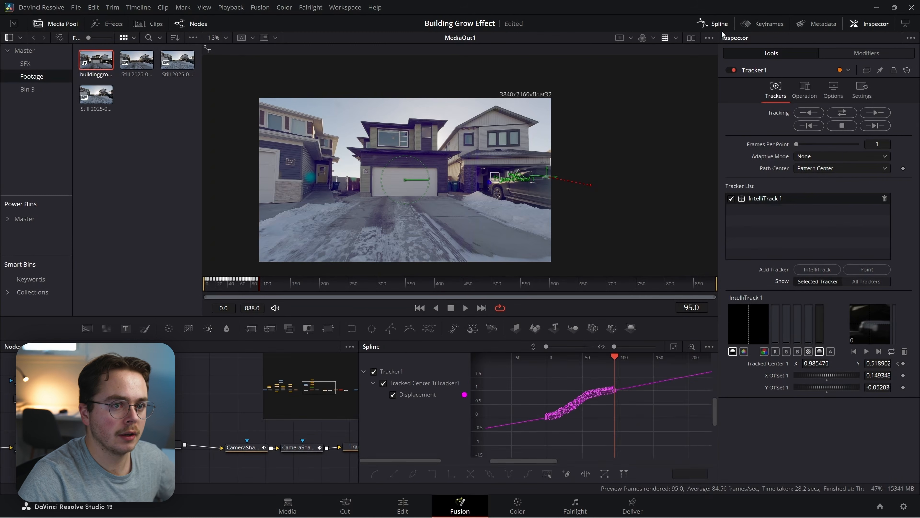
{"action": "left_click", "coordinate": [712, 24]}
{"action": "left_click", "coordinate": [471, 448]}
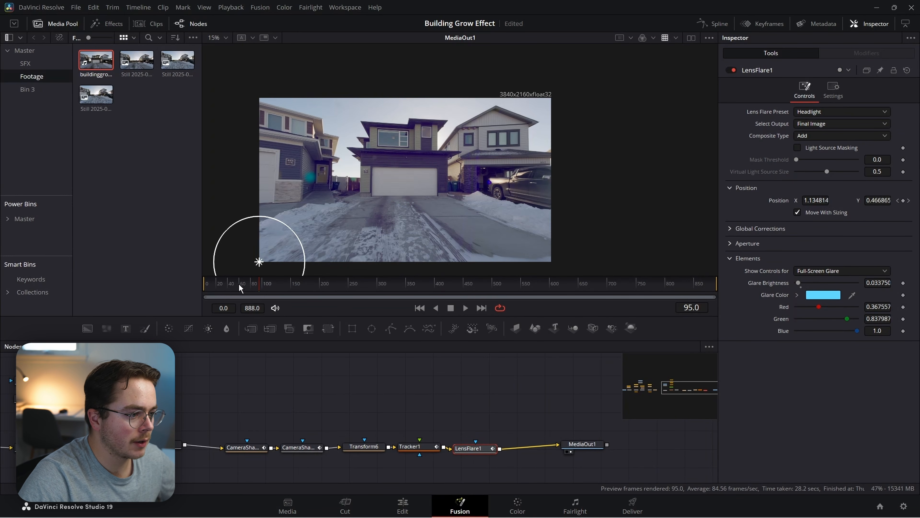
Keyframe LensFlare1's Blend from 1.0 at frame 66 down to 0.0 at frame 126.
{"action": "left_click", "coordinate": [243, 283]}
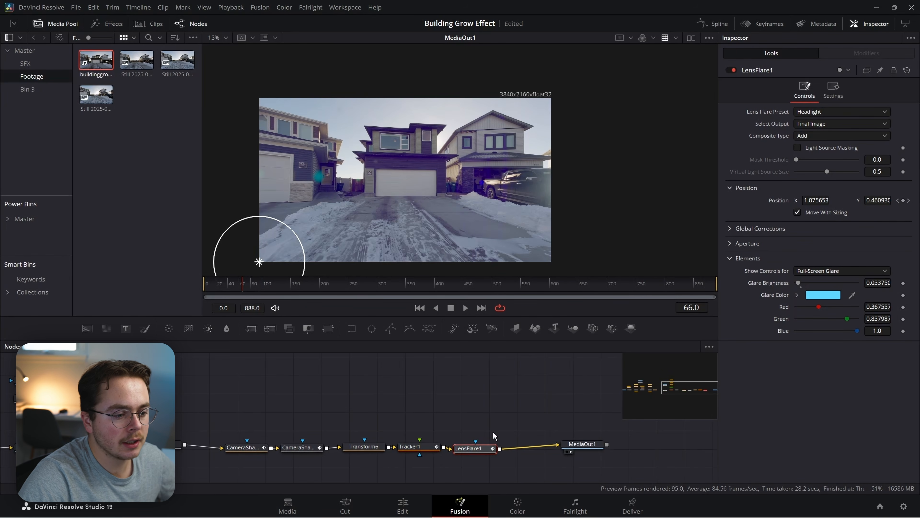
{"action": "left_click", "coordinate": [833, 89]}
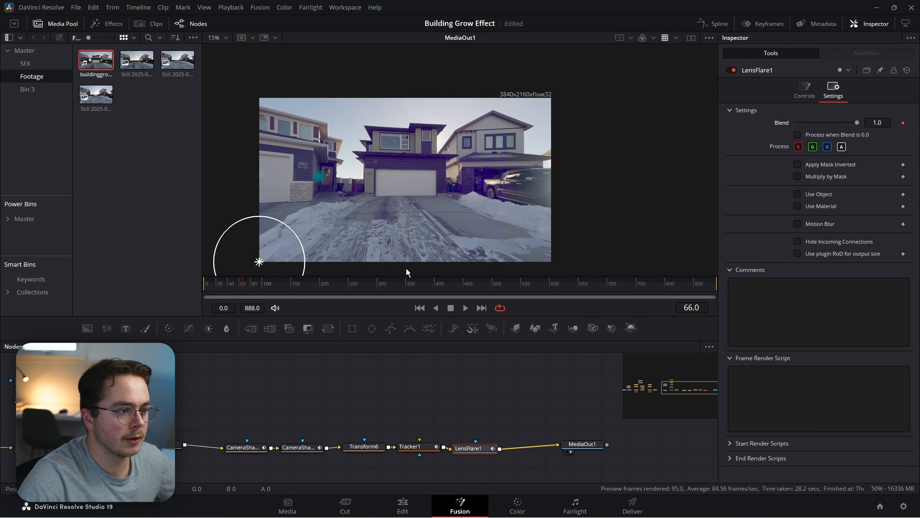
{"action": "left_click_drag", "start_coordinate": [255, 286], "coordinate": [278, 288]}
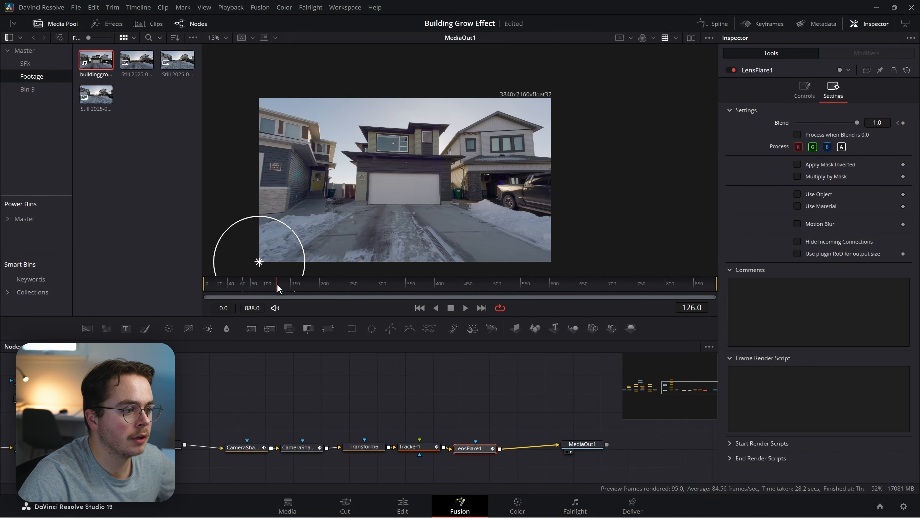
{"action": "left_click_drag", "start_coordinate": [858, 121], "coordinate": [795, 122]}
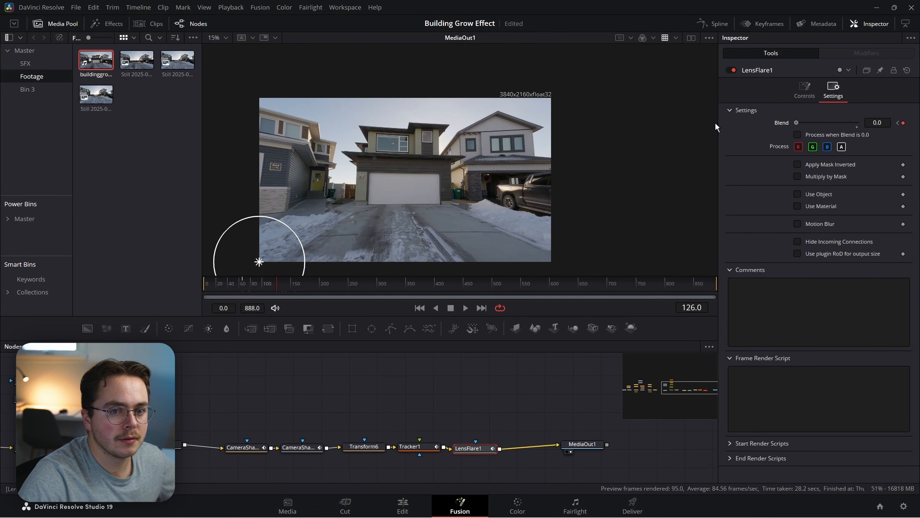